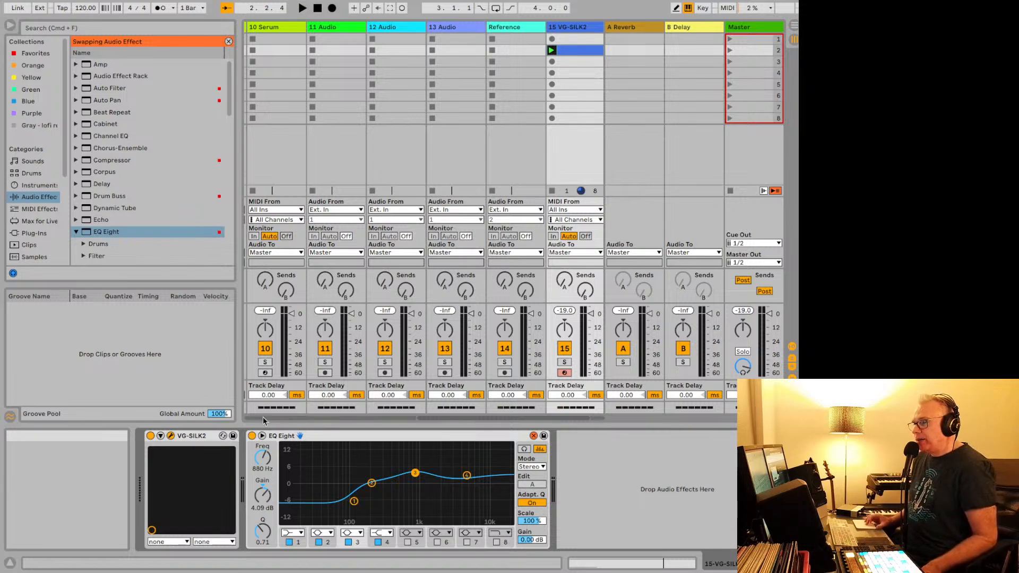
Delete the EQ Eight effect and the VG-SILK2 instrument from track 15.
click(223, 435)
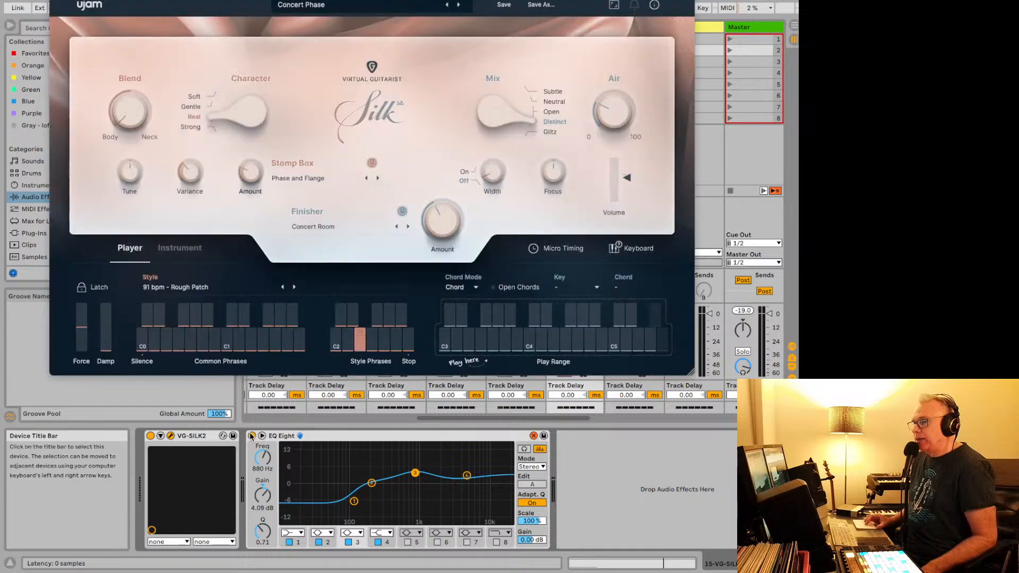
click(201, 437)
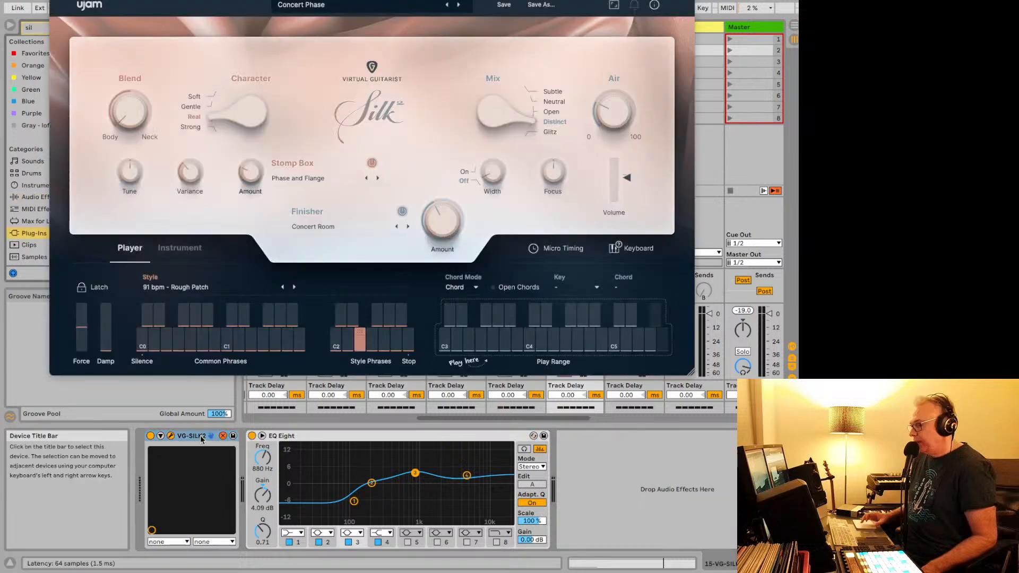
click(291, 437)
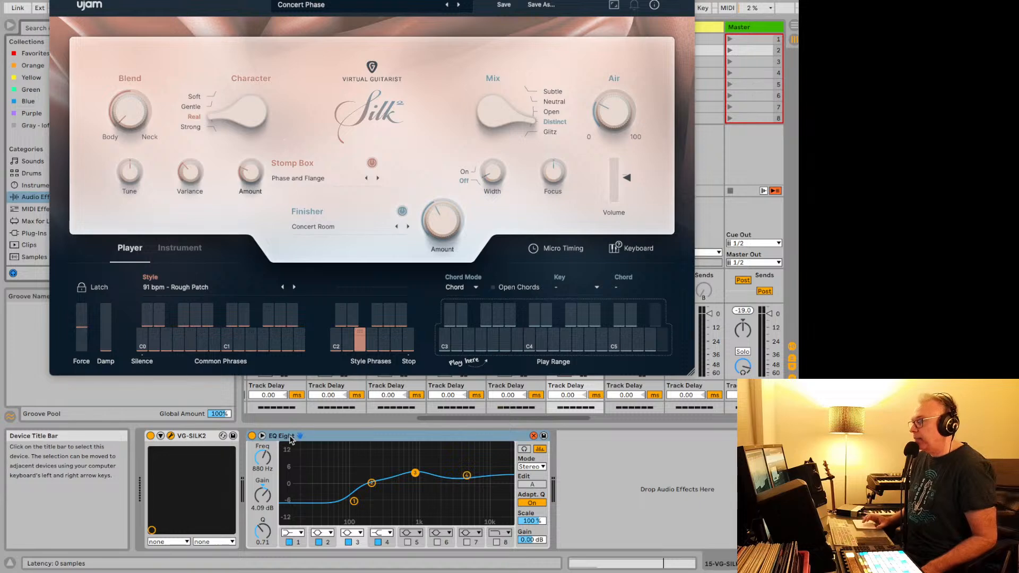
double_click(289, 436)
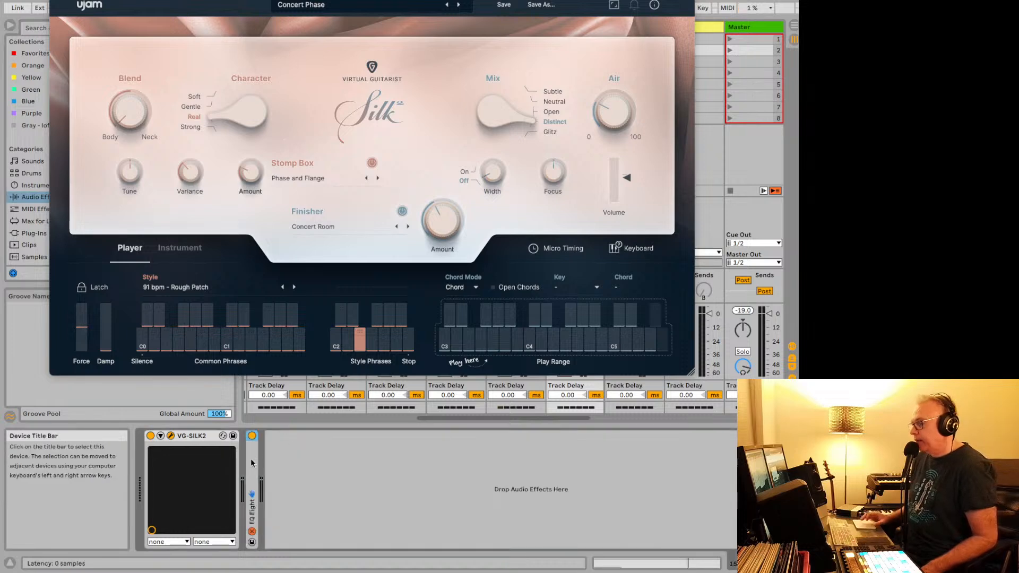
key(Delete)
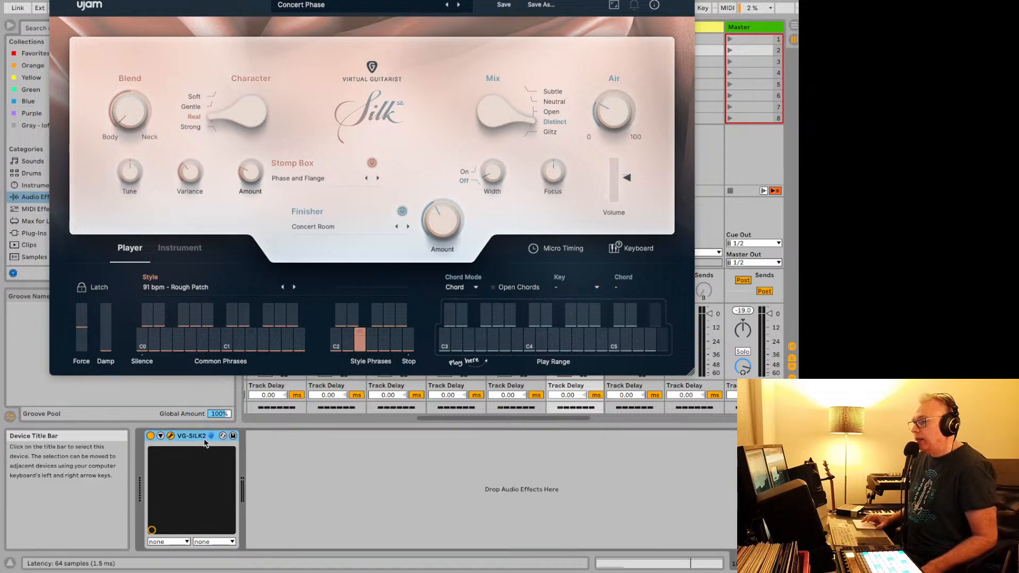
key(Delete)
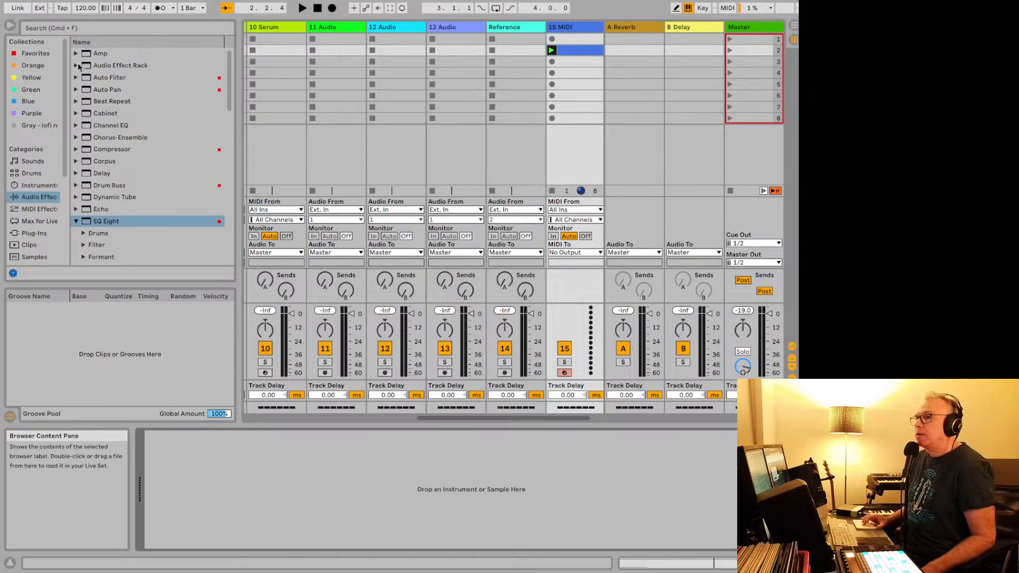
Search the plug-ins for "silk" and load the AUv2 version of VG-SILK2 on track 15.
click(78, 28)
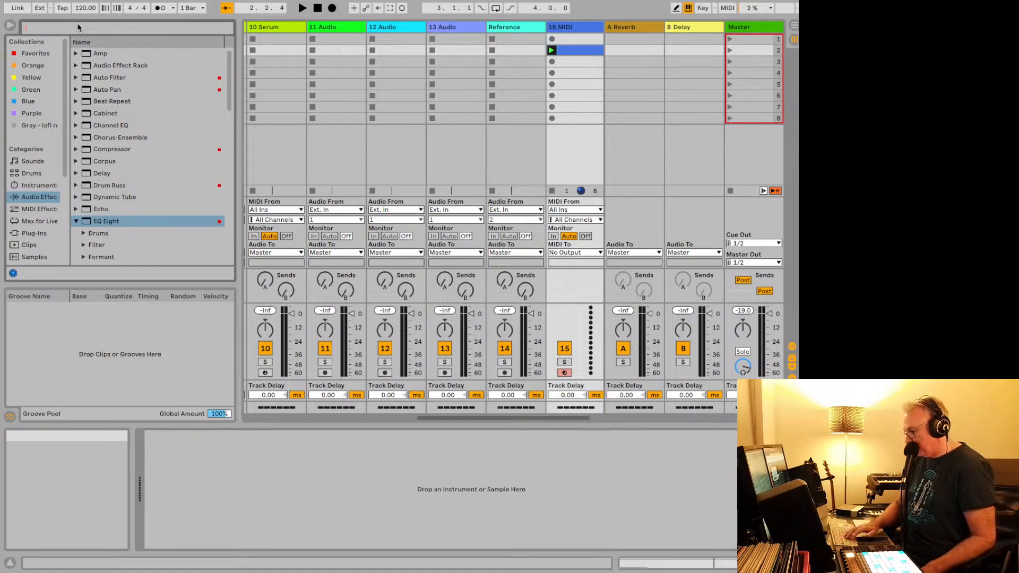
text(silk)
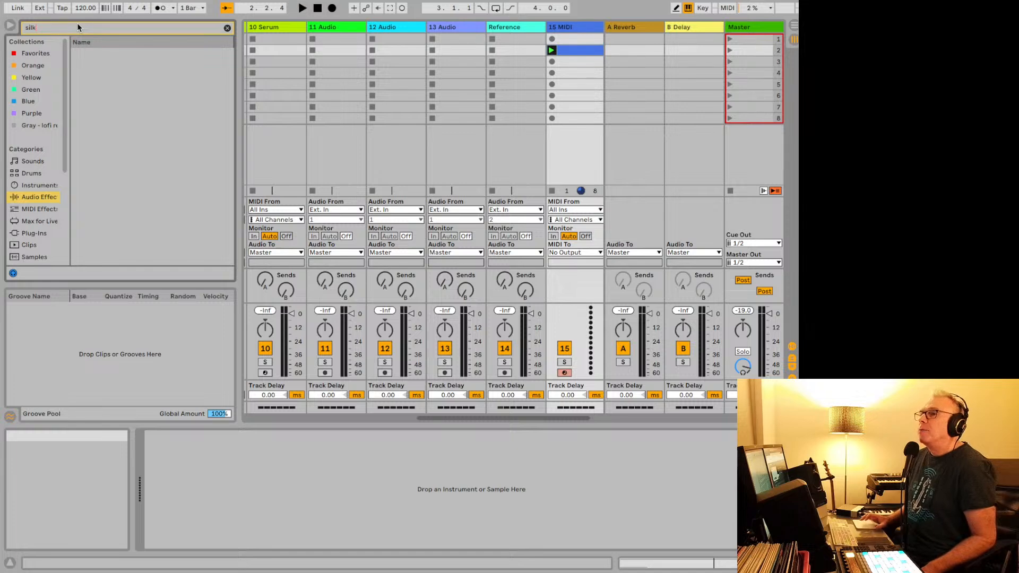
click(34, 234)
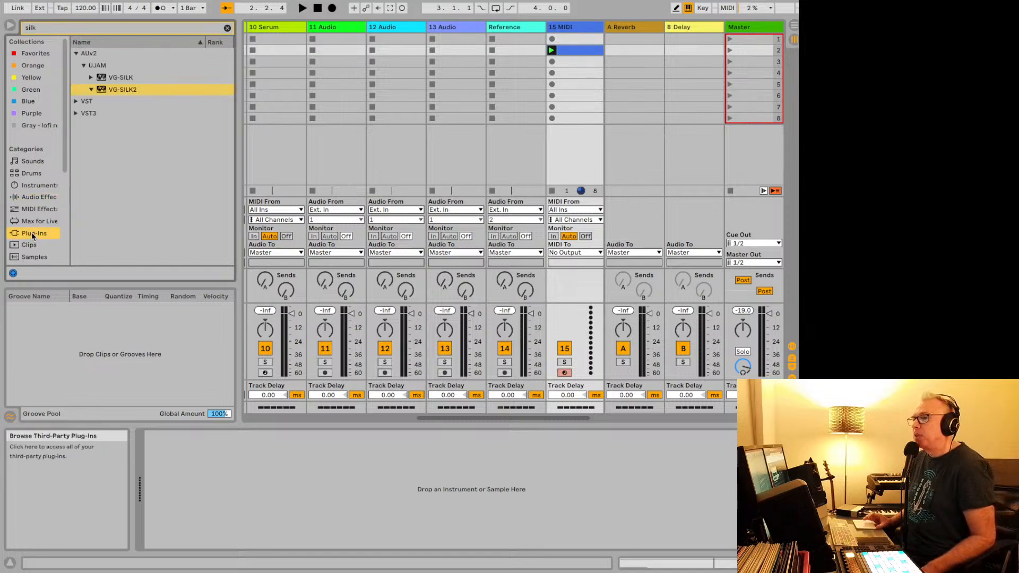
double_click(107, 91)
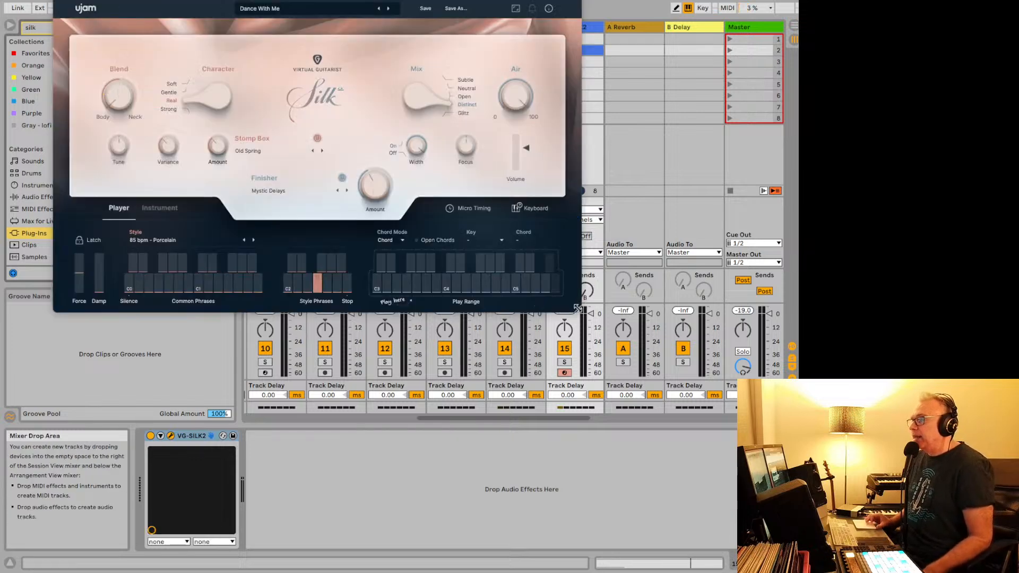
Enlarge and reposition the VG-SILK2 plug-in window, and toggle it hidden and visible again.
drag(577, 308, 696, 380)
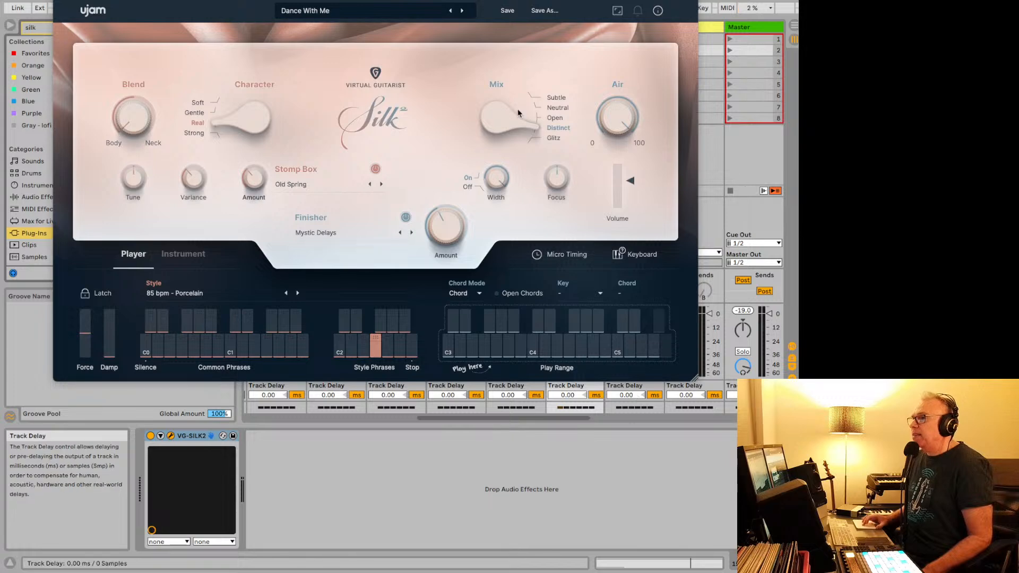
drag(484, 2, 465, 16)
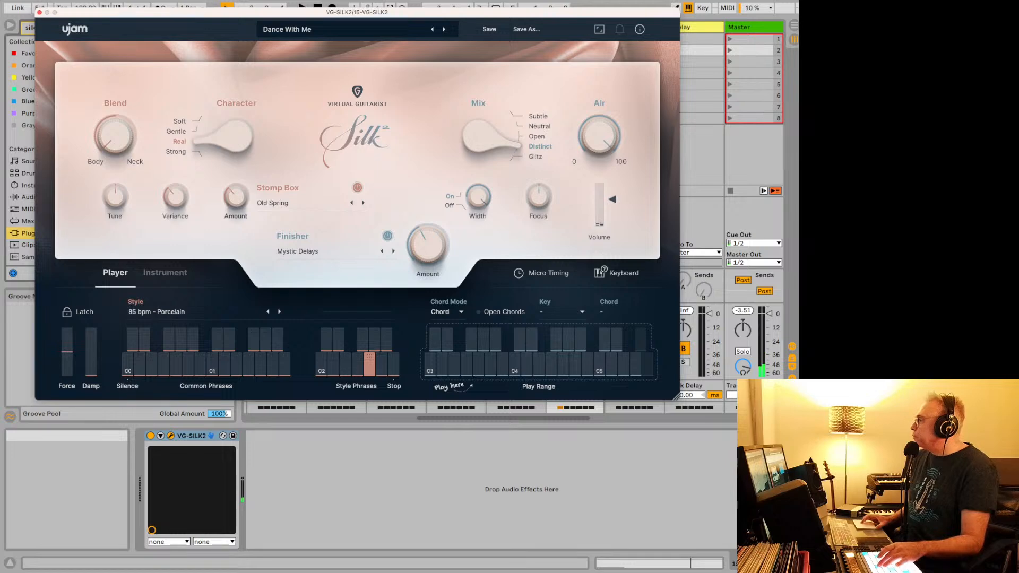
key(super+alt+p)
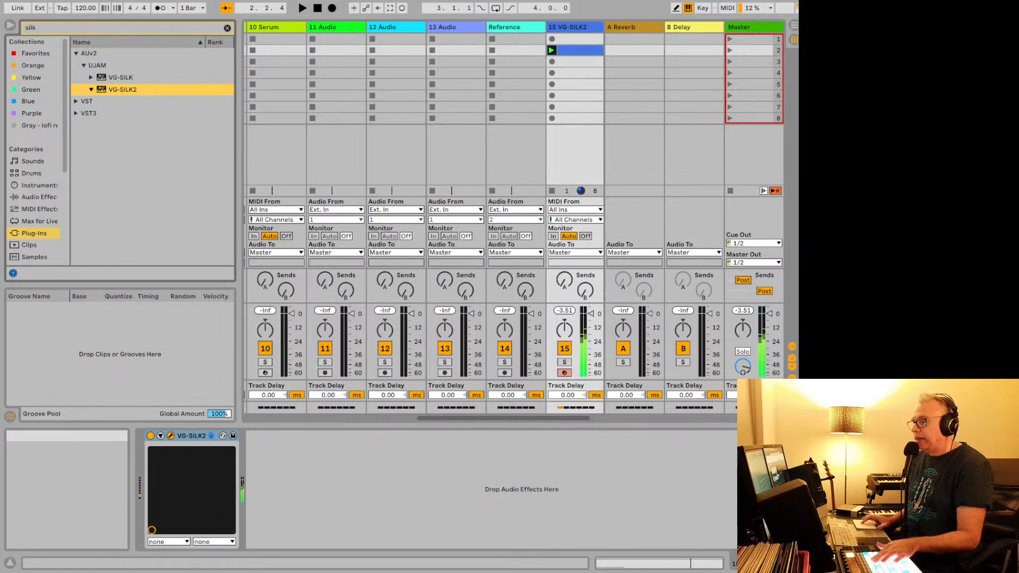
click(170, 436)
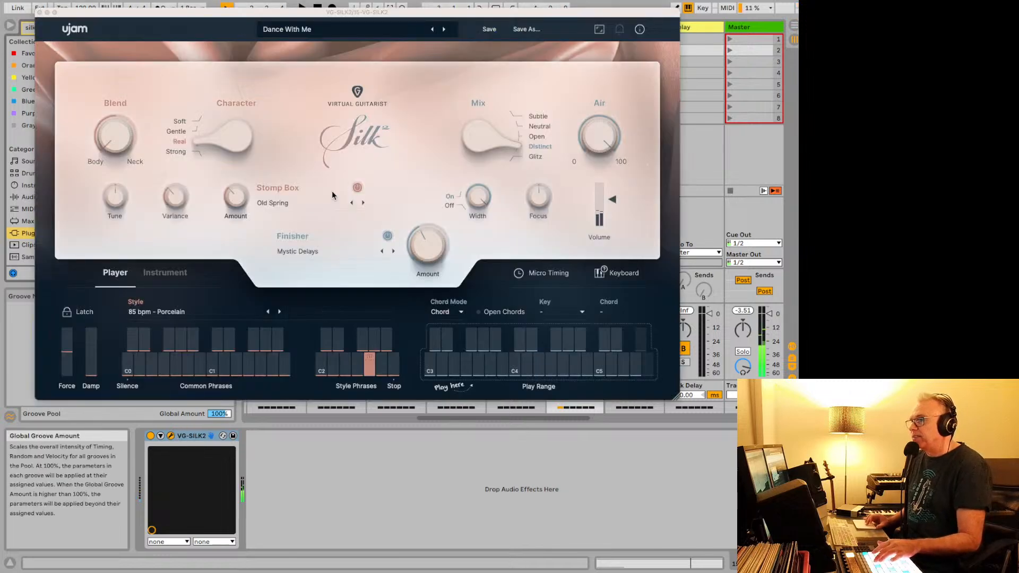
Step through the VG-SILK2 presets to Ocean Plays Back and try one of its style phrases.
click(444, 30)
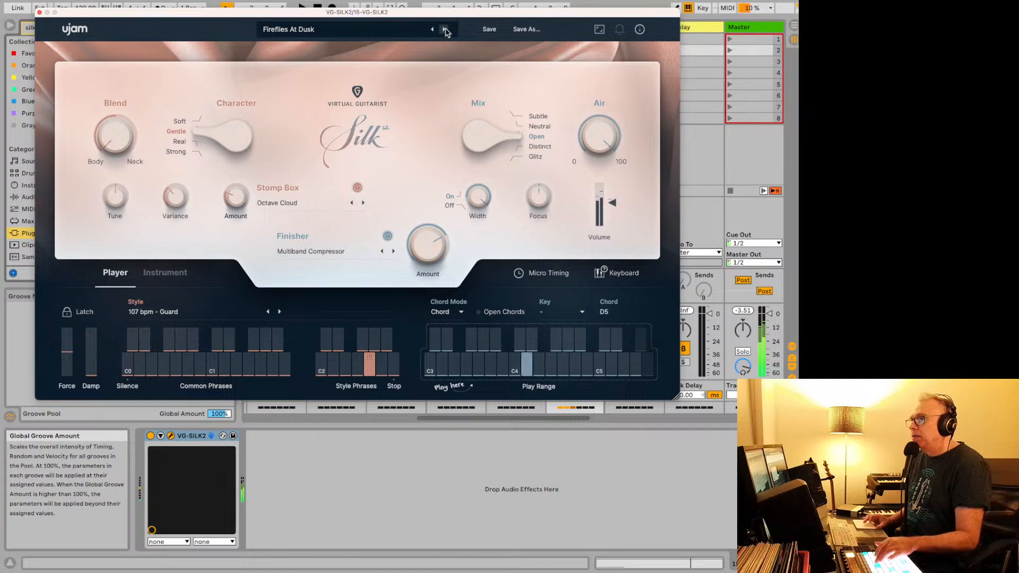
click(444, 29)
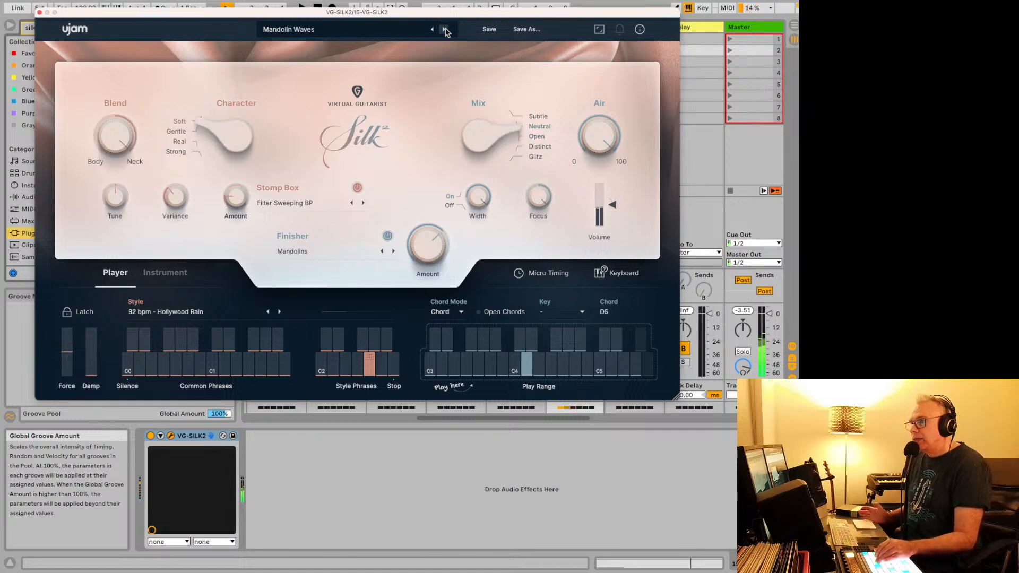
click(444, 30)
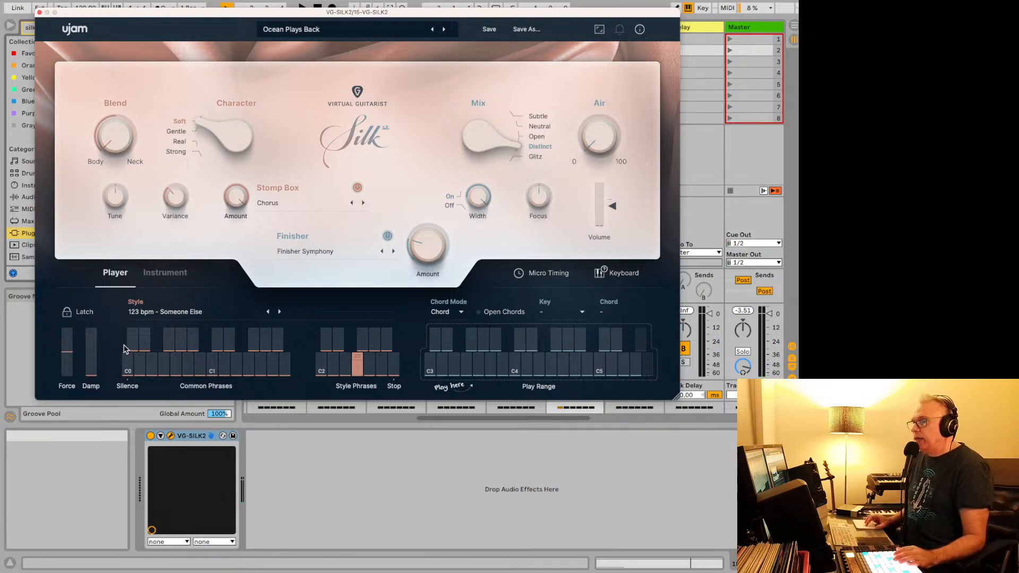
click(338, 334)
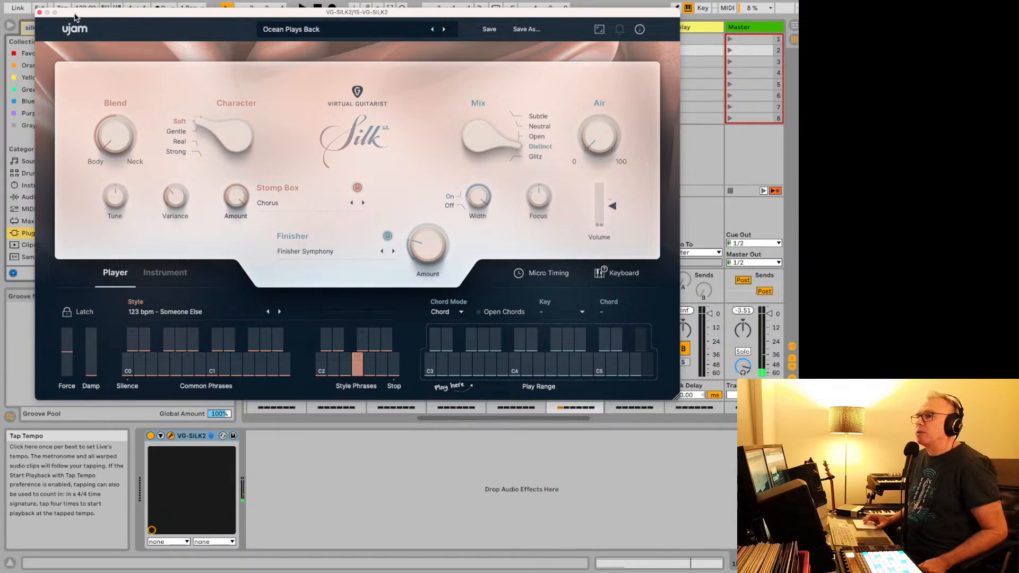
Move the VG-SILK2 window clear of the plug-in list and load VG-SILK onto a new track after track 15.
drag(59, 13, 92, 130)
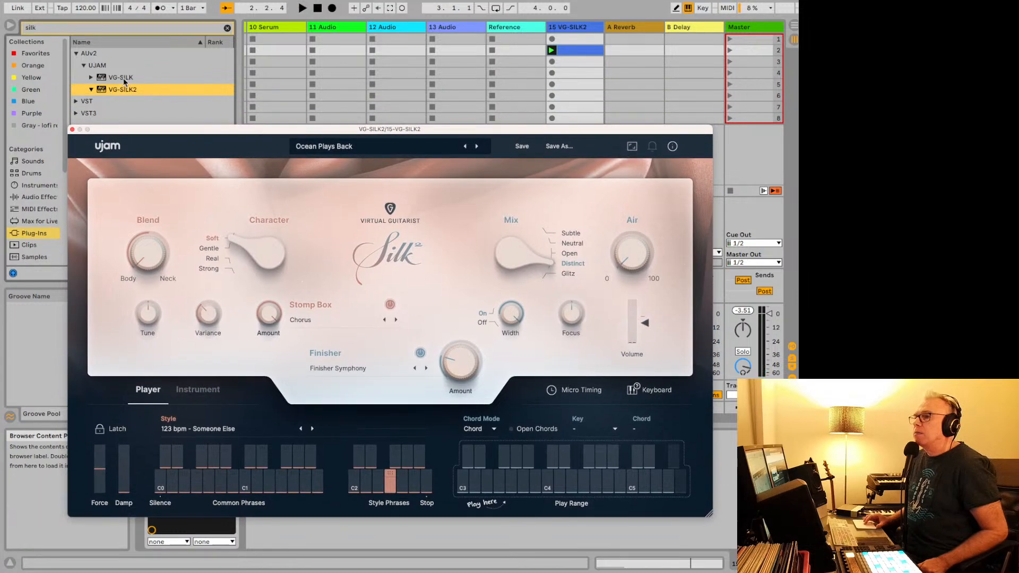
drag(125, 81, 583, 44)
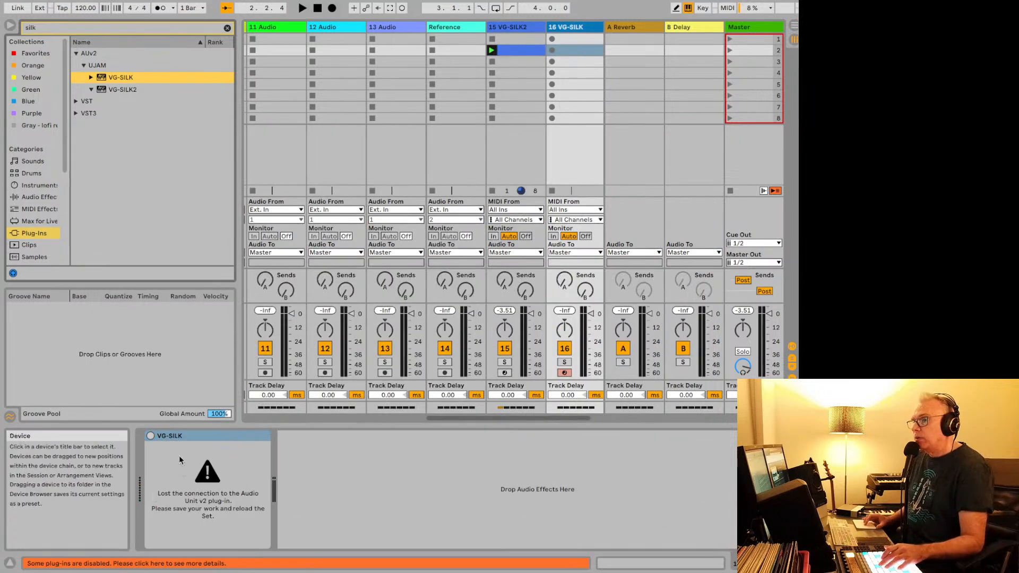
Delete the disconnected VG-SILK device from track 16 and try to load VG-SILK there again.
click(154, 438)
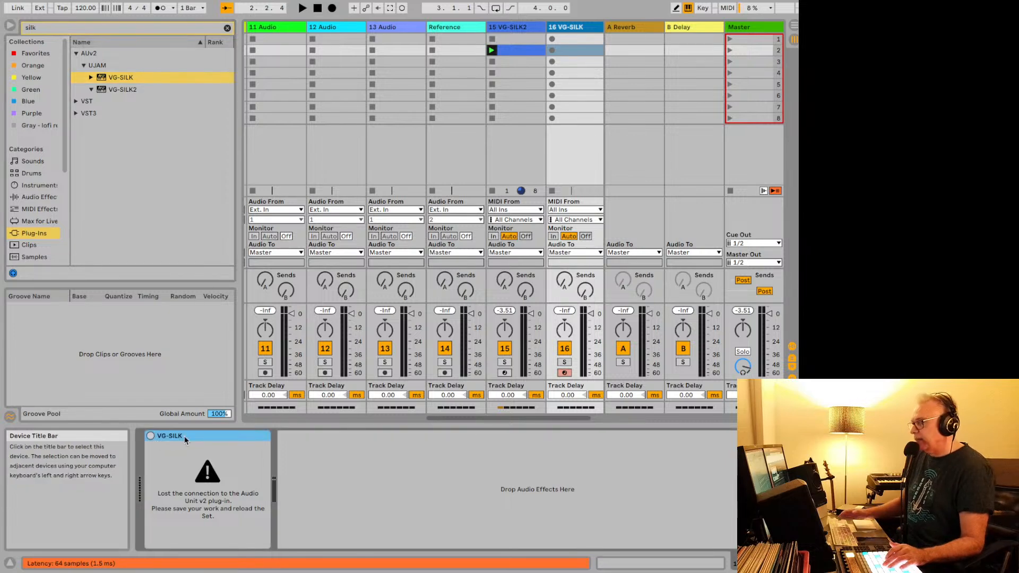
key(Delete)
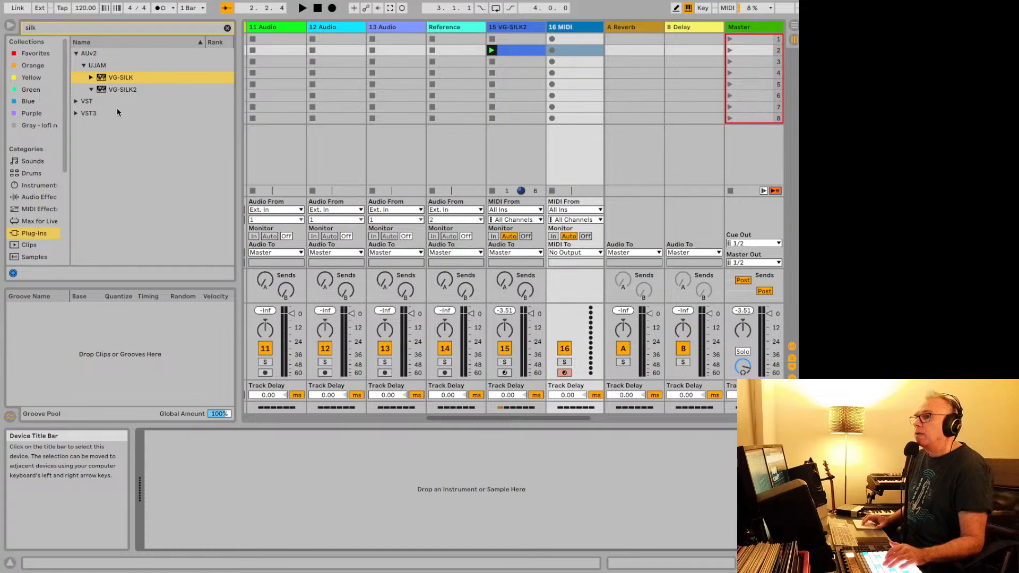
double_click(123, 77)
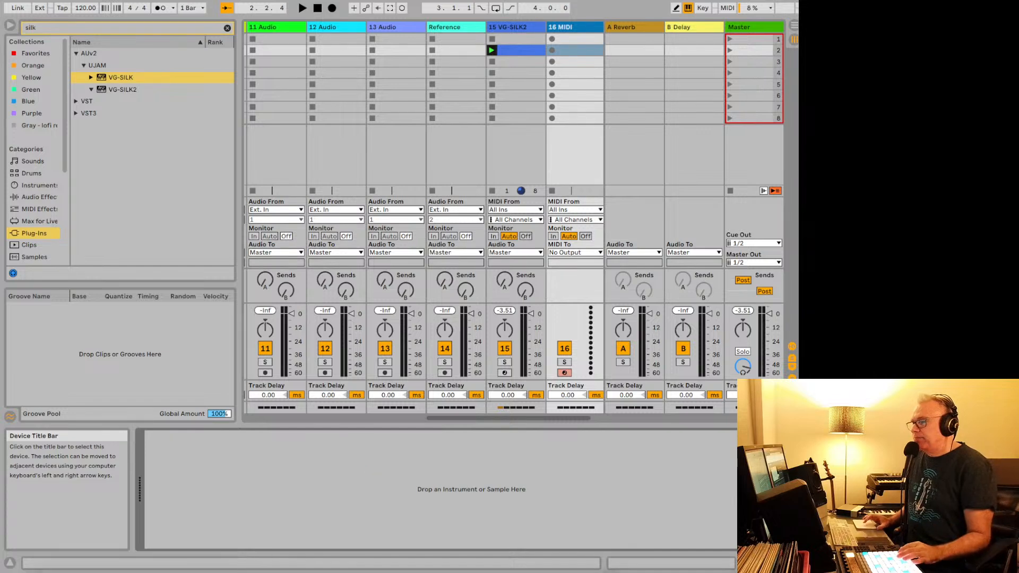
Force quit the unresponsive Live application.
mouse_move(226, 570)
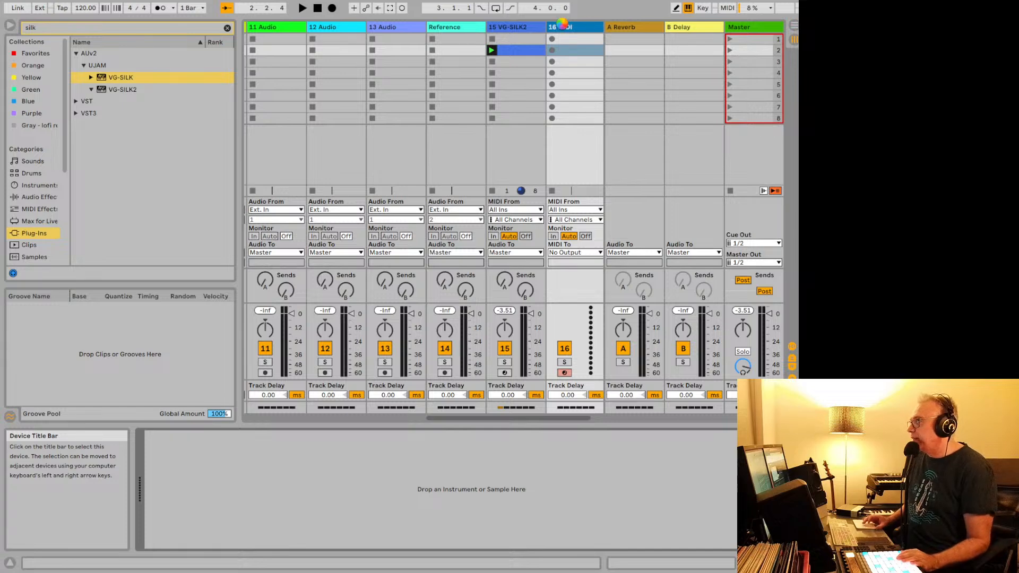
mouse_move(321, 569)
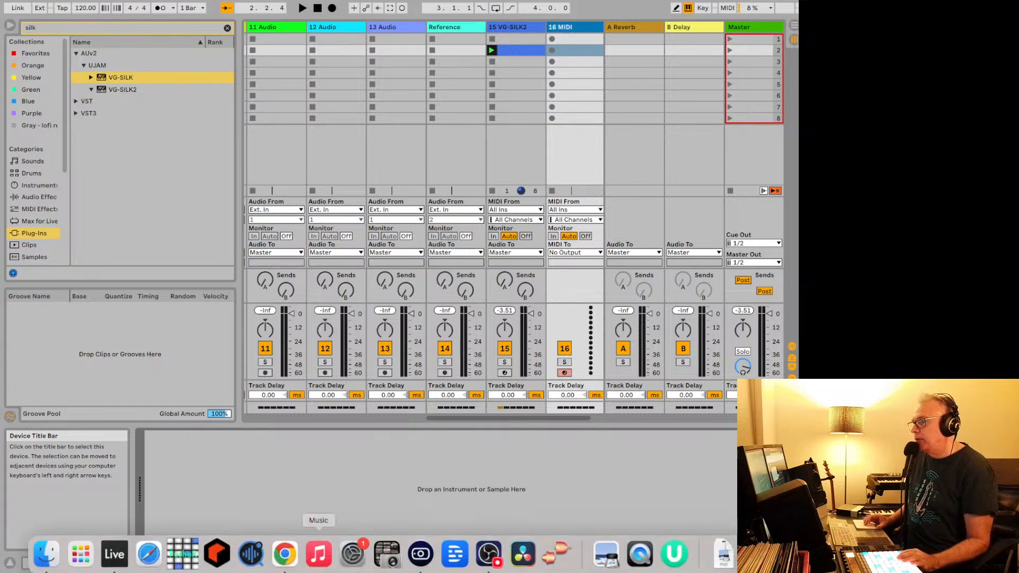
right_click(127, 560)
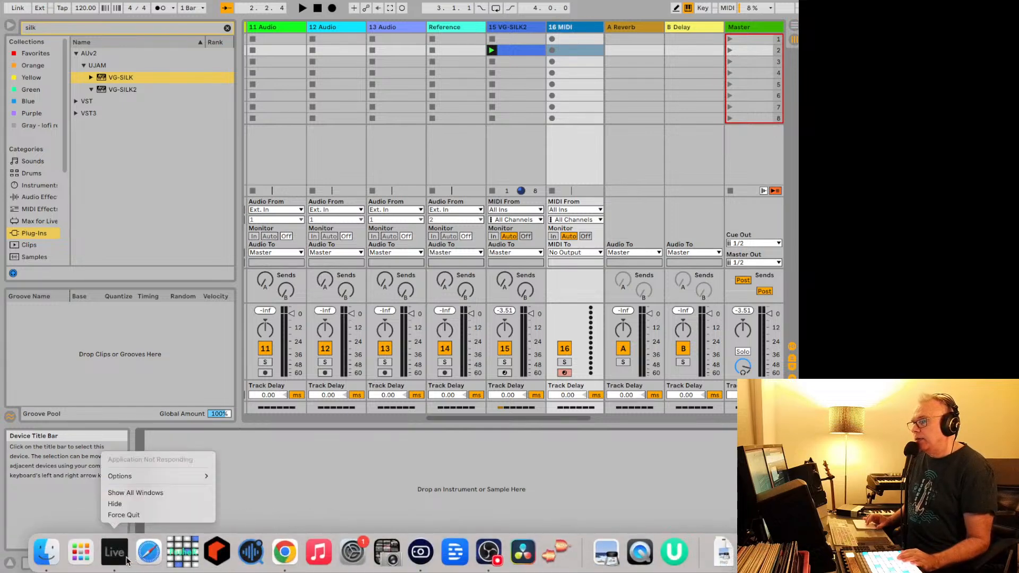
click(127, 514)
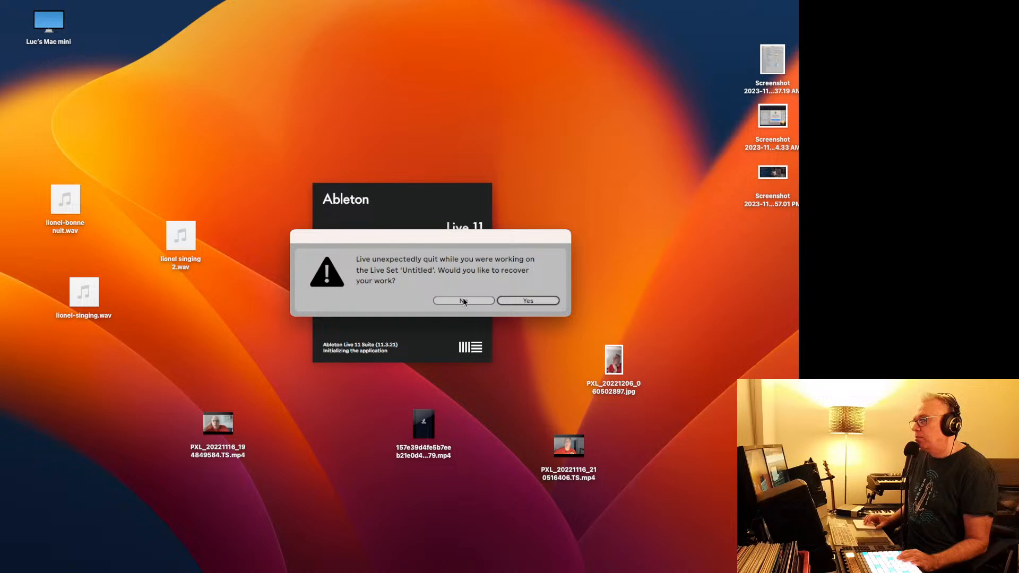
Recover the unsaved Live Set and close the crash report help view.
click(507, 301)
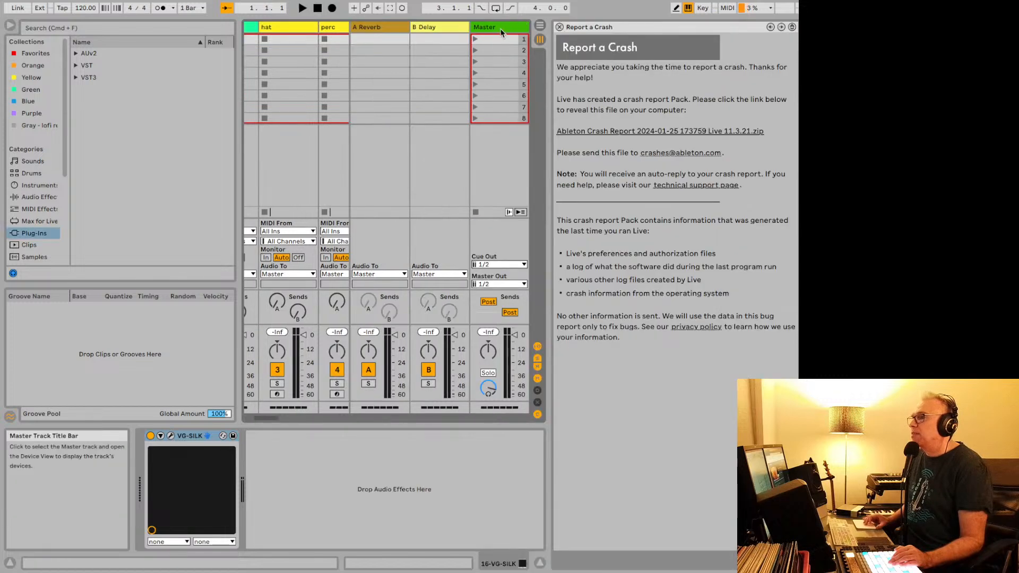
click(559, 26)
Open the VG-SILK plug-in window on track 16 and decline the update for now.
scroll(536, 30, right, 6)
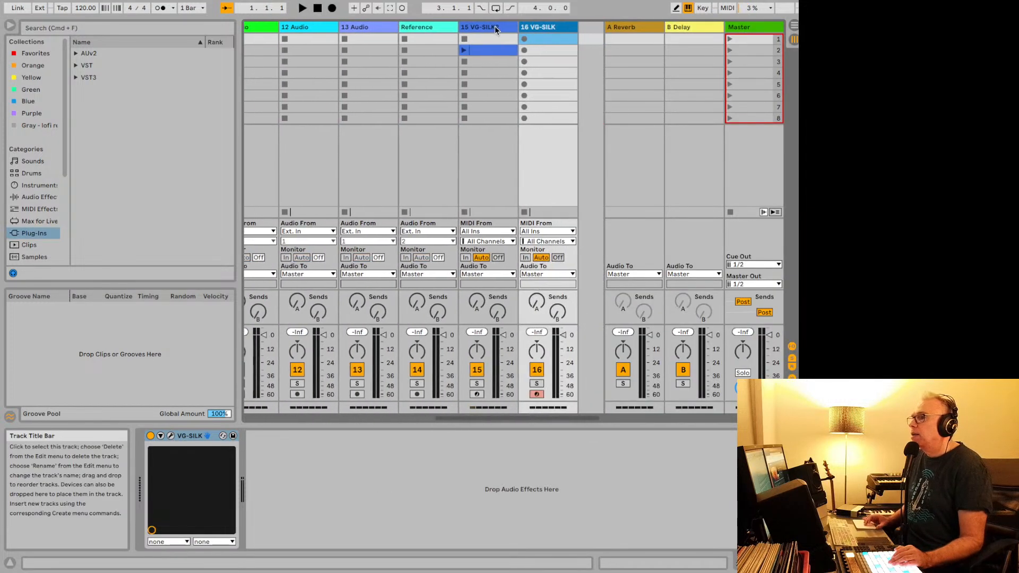
click(495, 27)
click(524, 28)
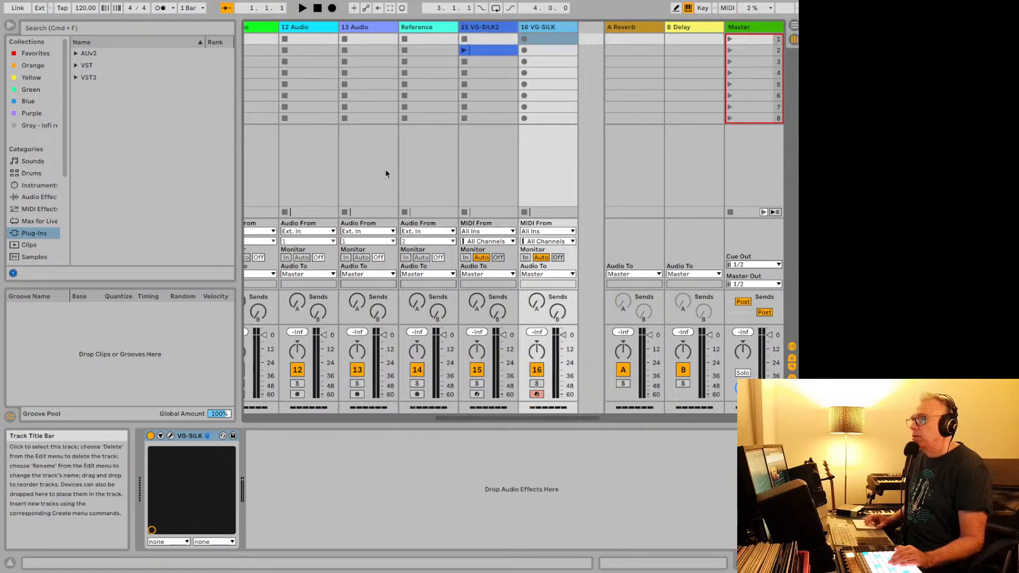
click(170, 436)
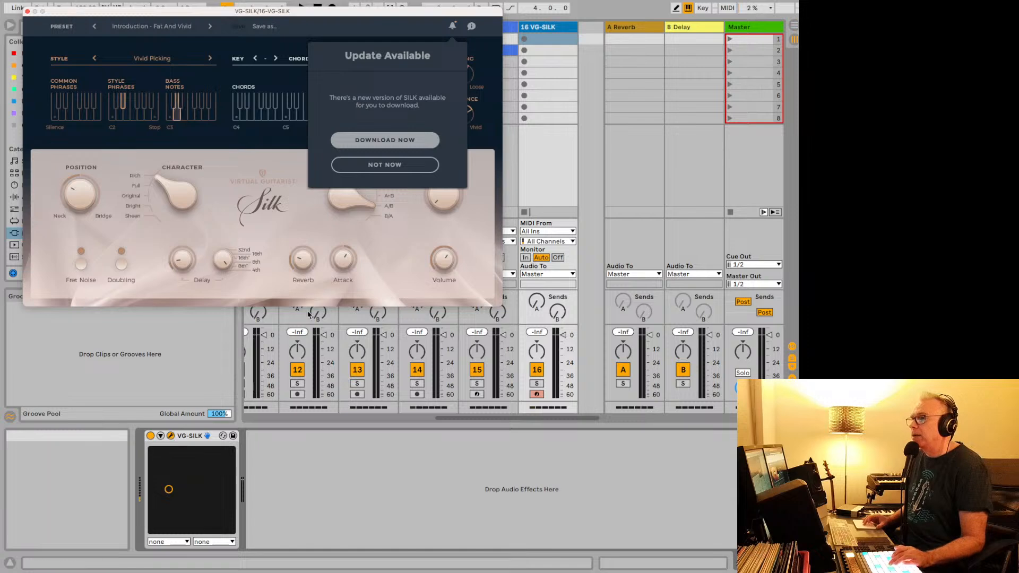
click(384, 164)
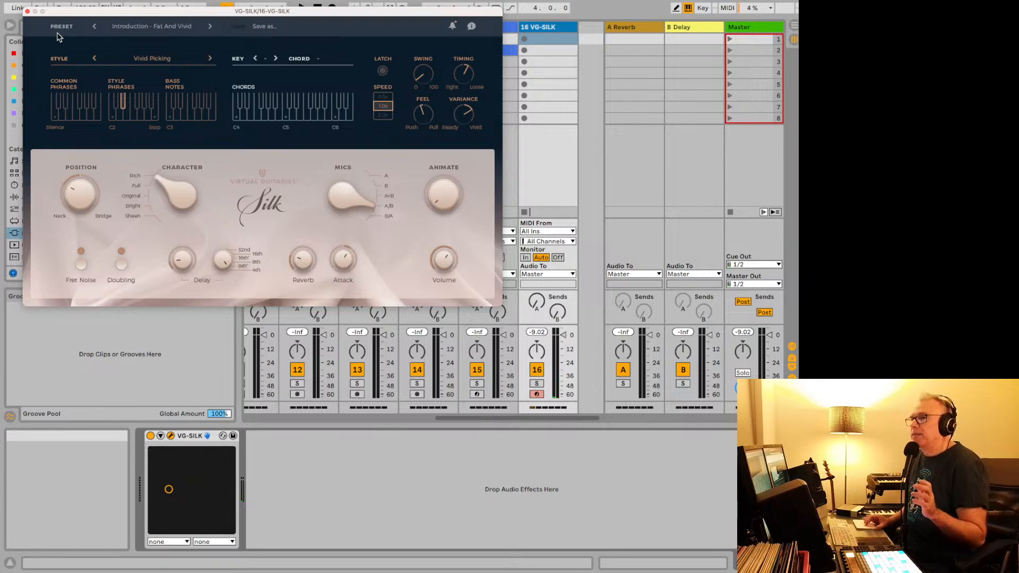
Switch to track 15, open its VG-SILK2 window and load the Fireflies At Dusk preset.
key(Left)
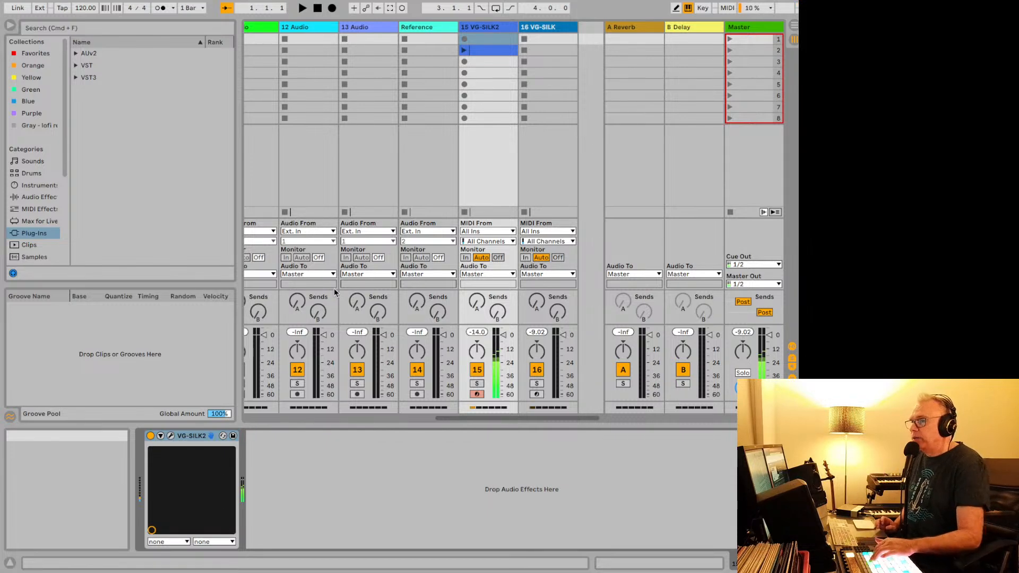
click(170, 436)
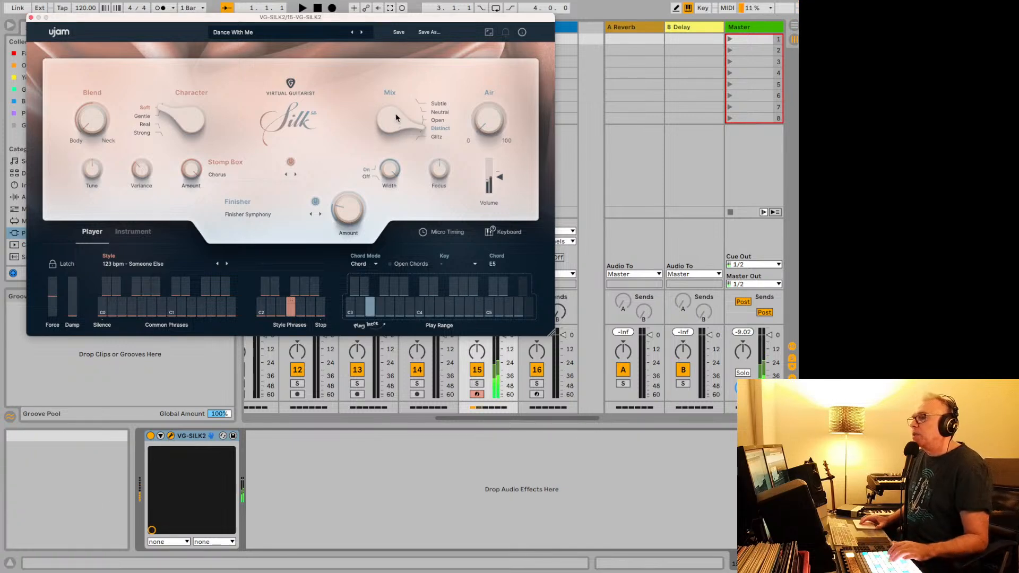
click(362, 32)
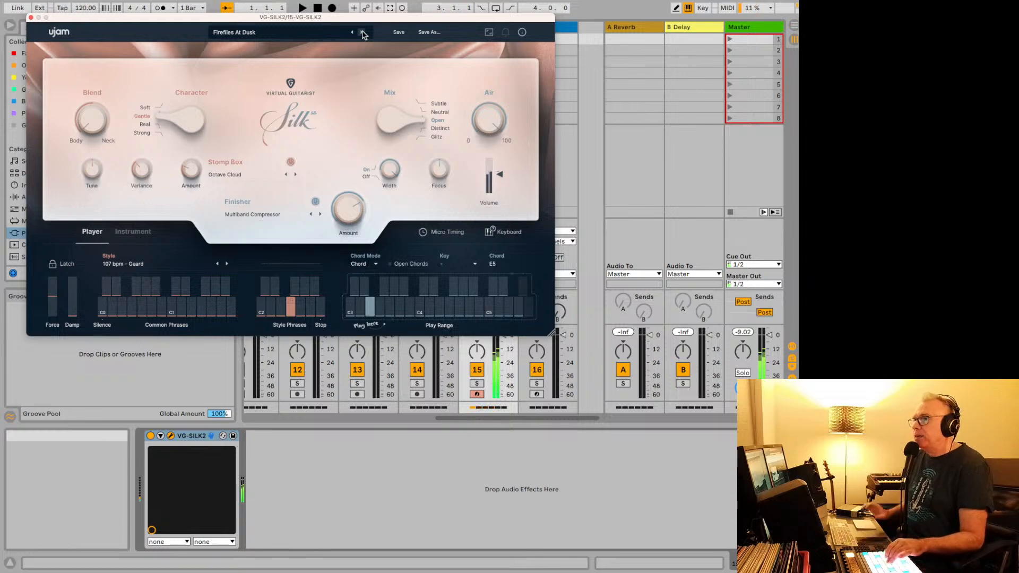
Audition successive VG-SILK2 presets from Dance With Me through In The Mid and Mandolin Waves to Robot Rap.
click(351, 32)
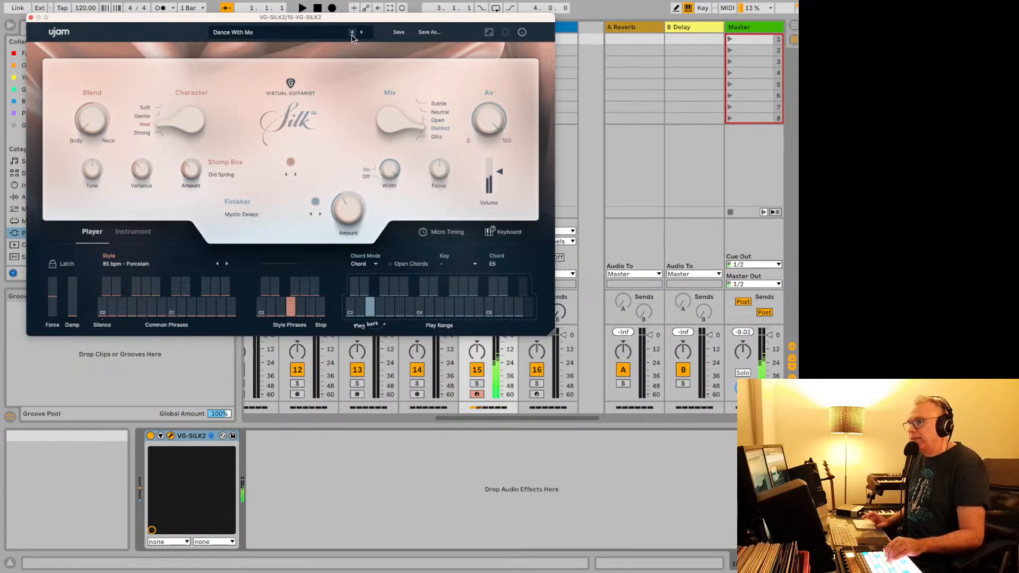
click(362, 32)
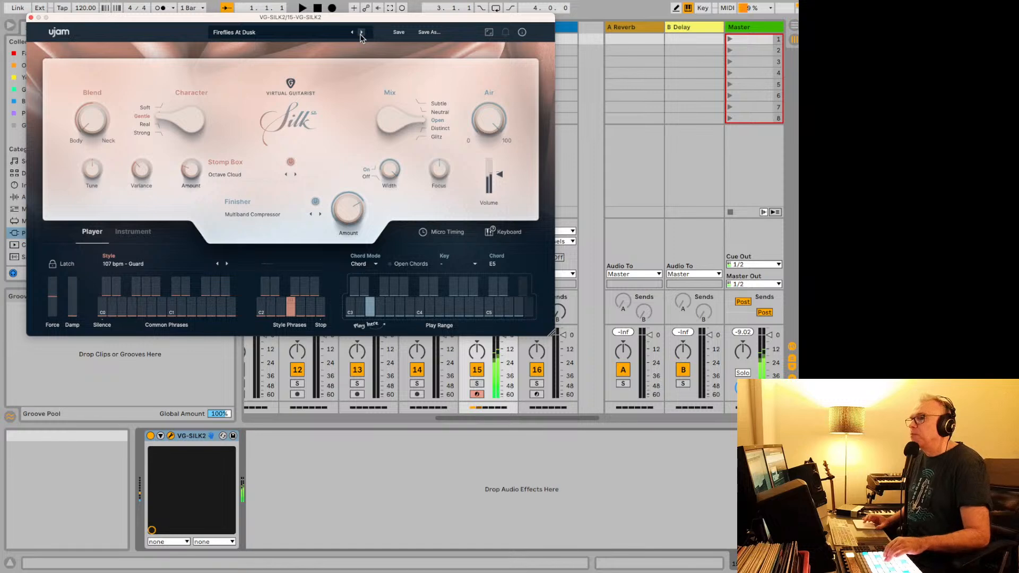
click(361, 32)
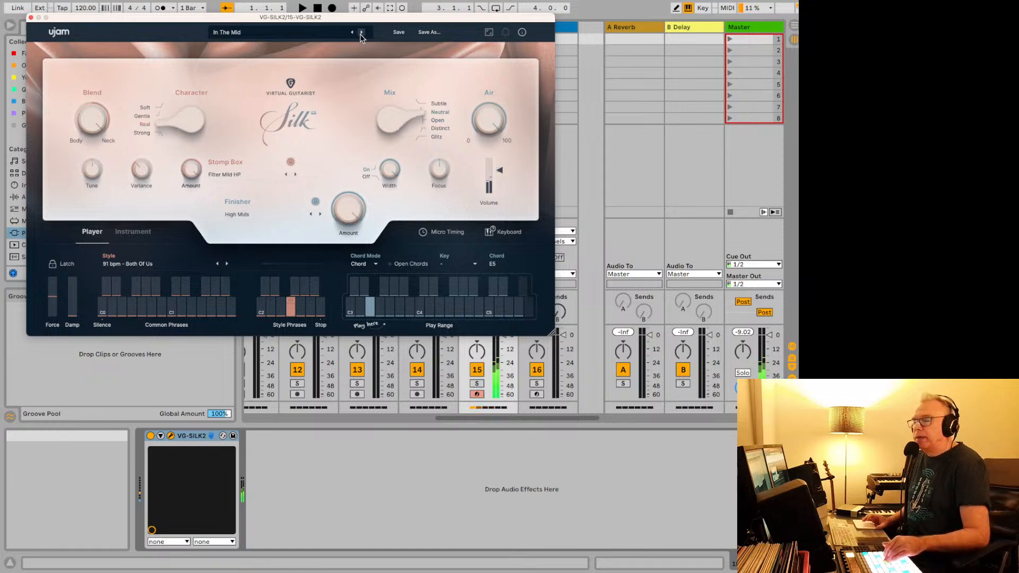
click(361, 33)
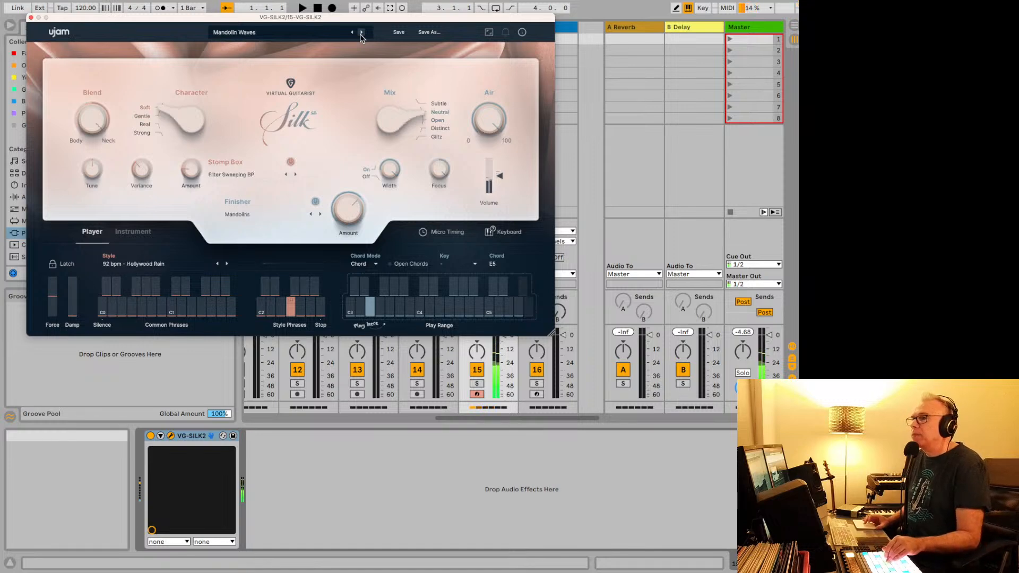
click(361, 33)
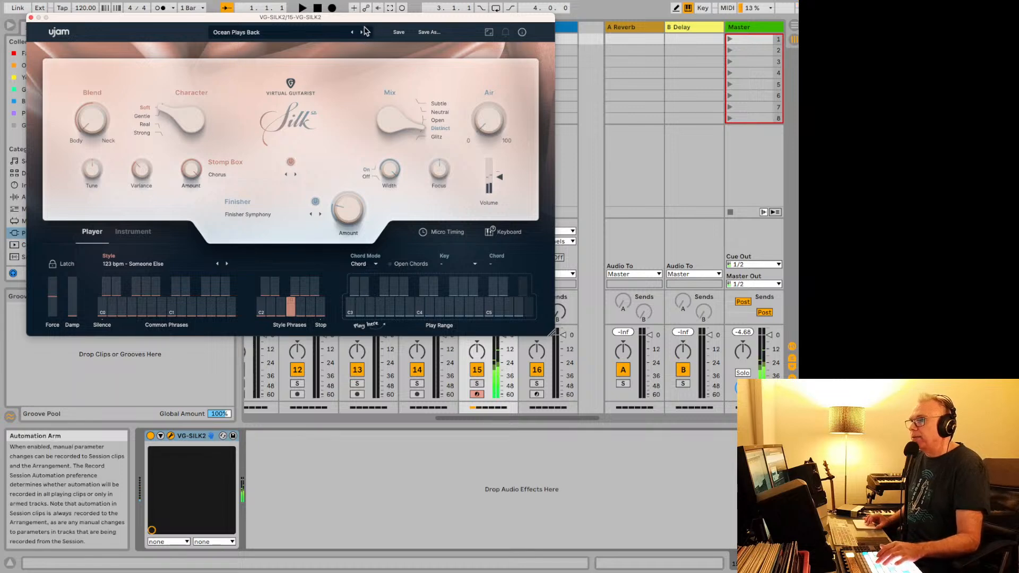
click(361, 32)
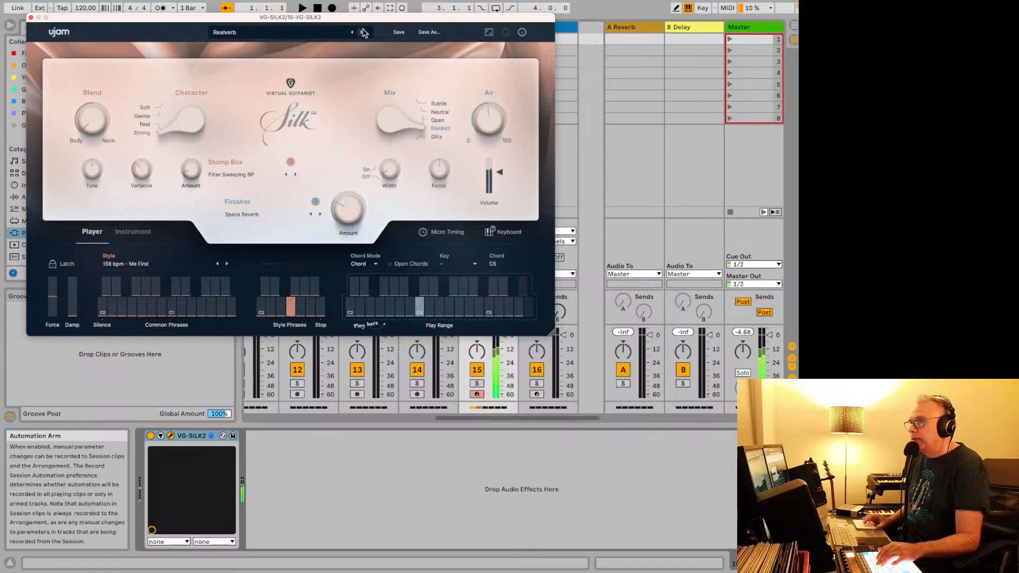
click(363, 32)
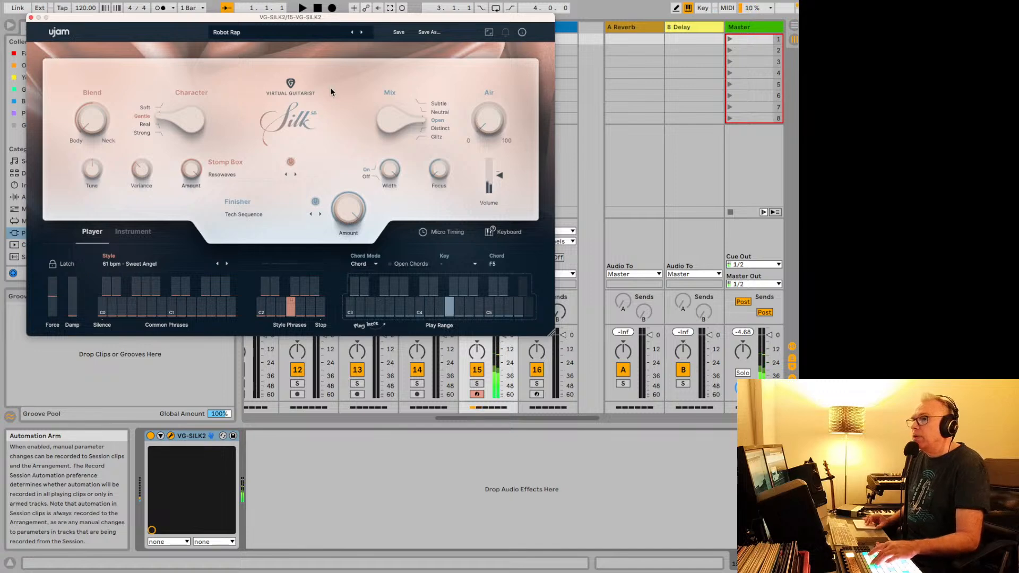
Set the Robot Rap preset's Stomp Box effect to Filter Dynamic HP and look over the other available effects.
click(230, 170)
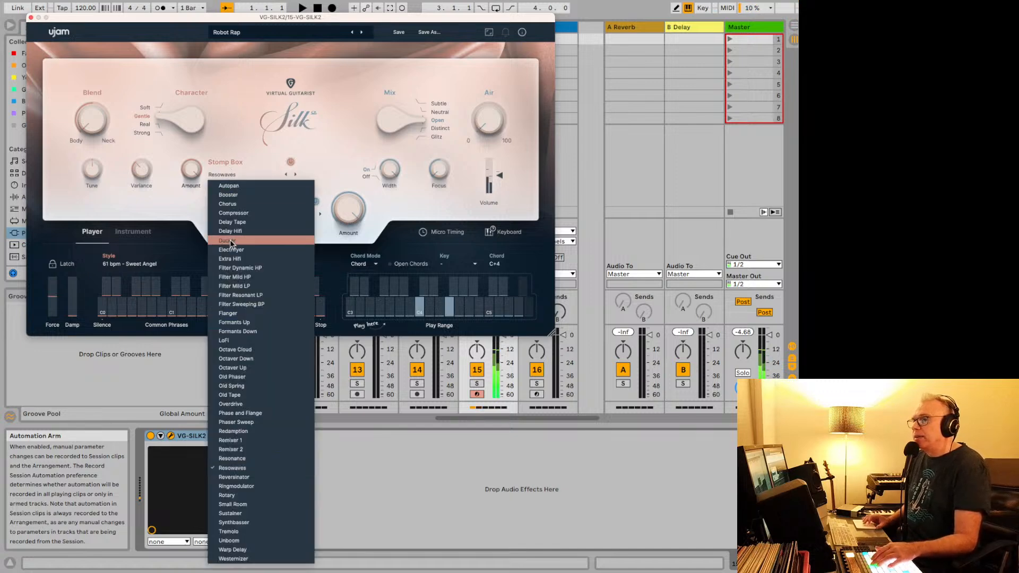
click(233, 269)
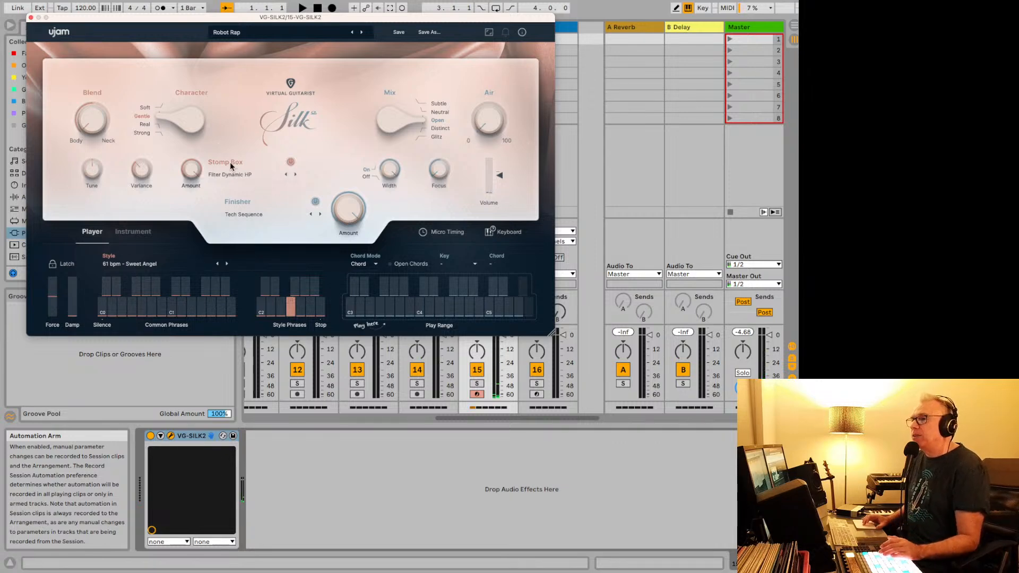
click(233, 176)
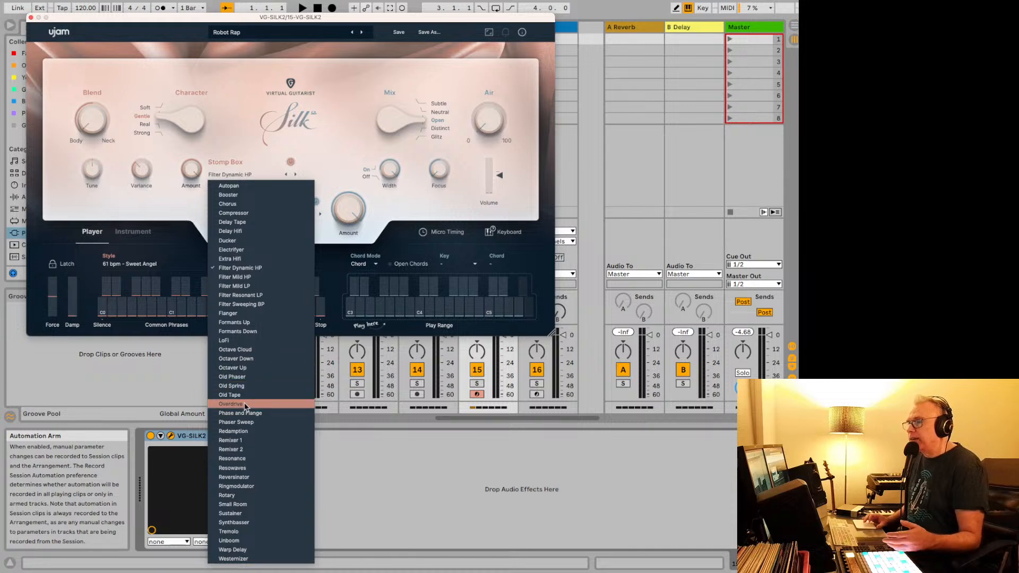
click(319, 158)
Set the Finisher effect to Electric Colors from the FX group.
click(257, 213)
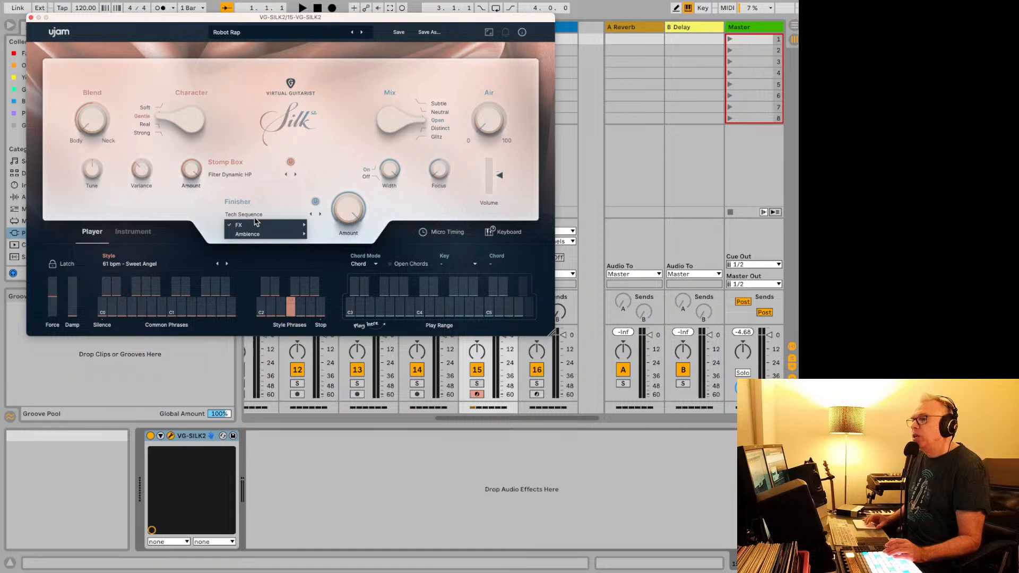
mouse_move(255, 227)
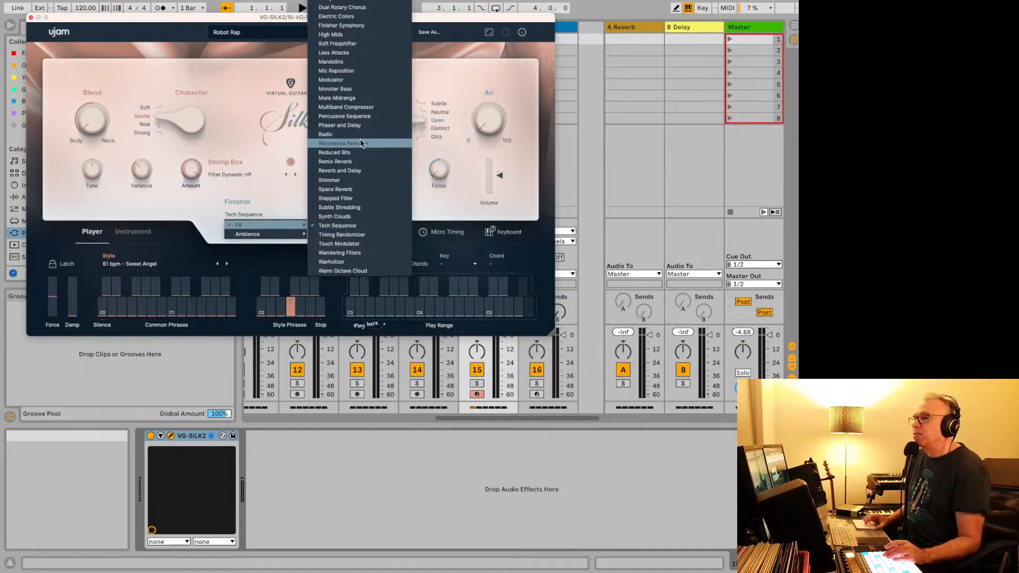
click(354, 17)
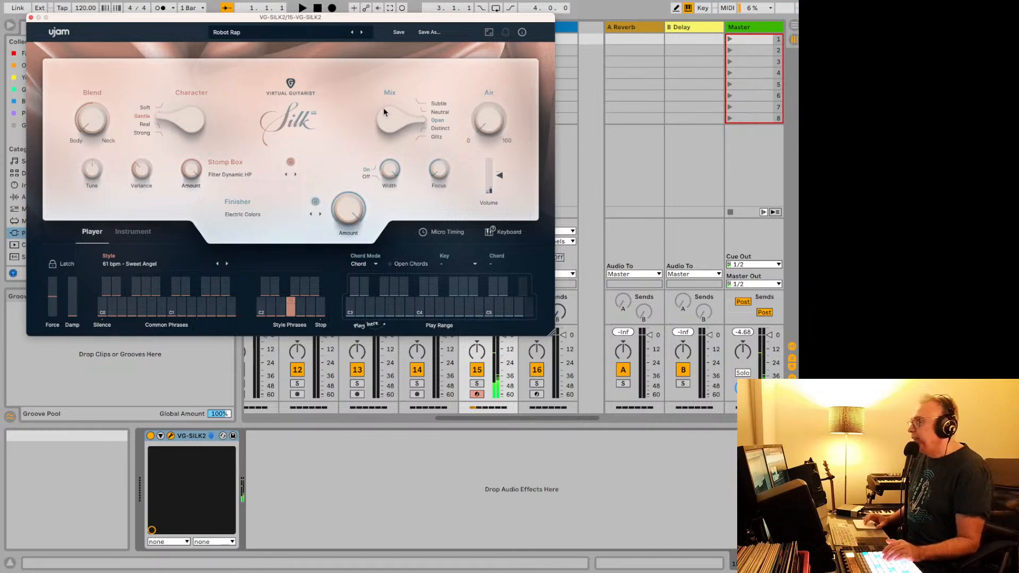
Load the We Can Dream Together preset and set the player's key to C# / Bbm.
click(362, 32)
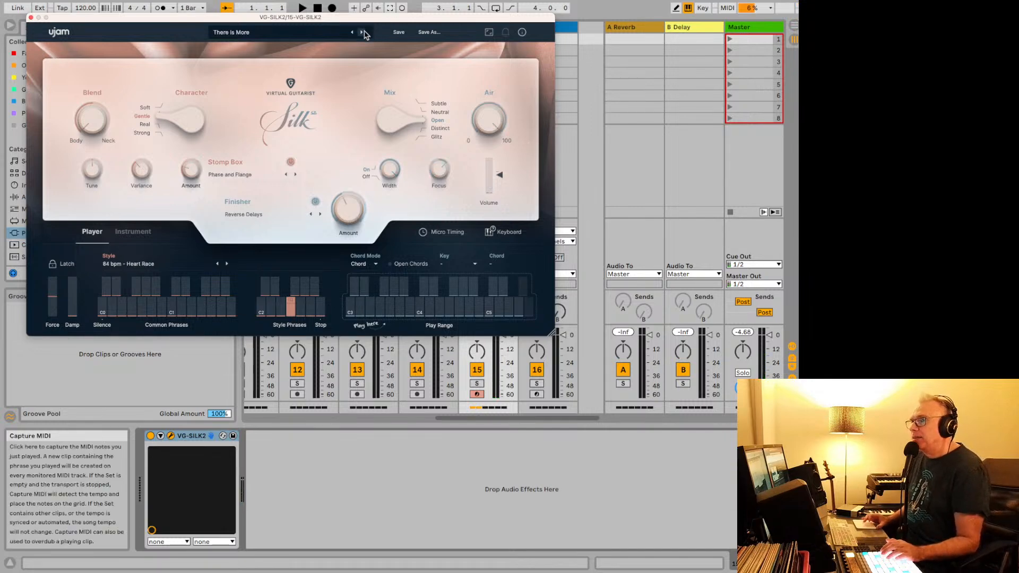
click(362, 32)
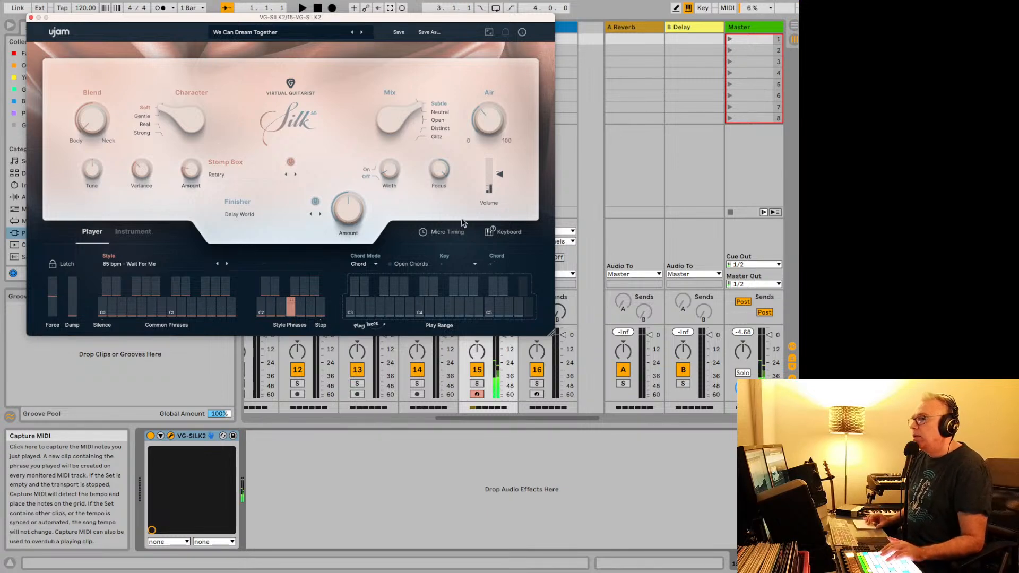
click(459, 265)
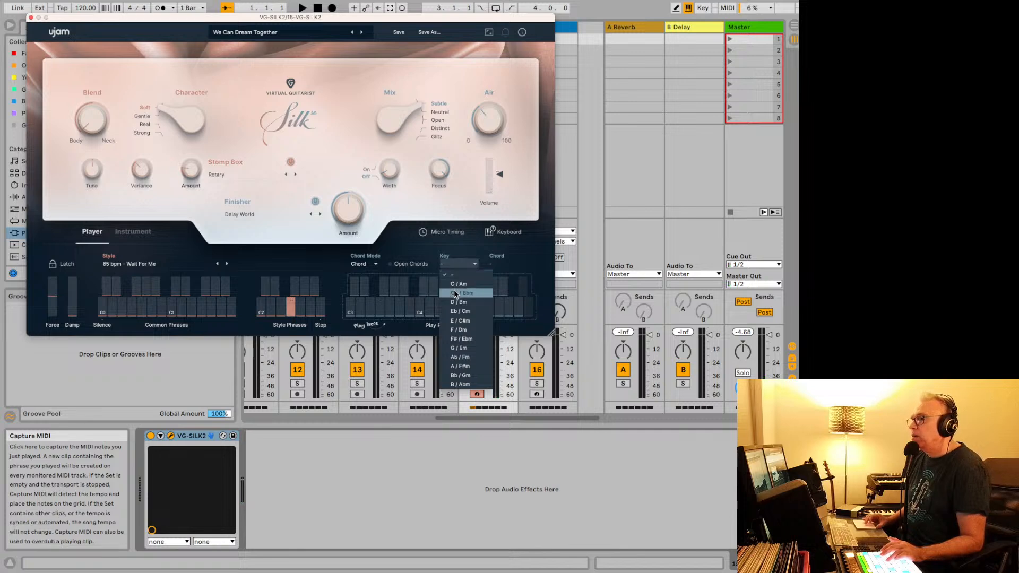
click(473, 292)
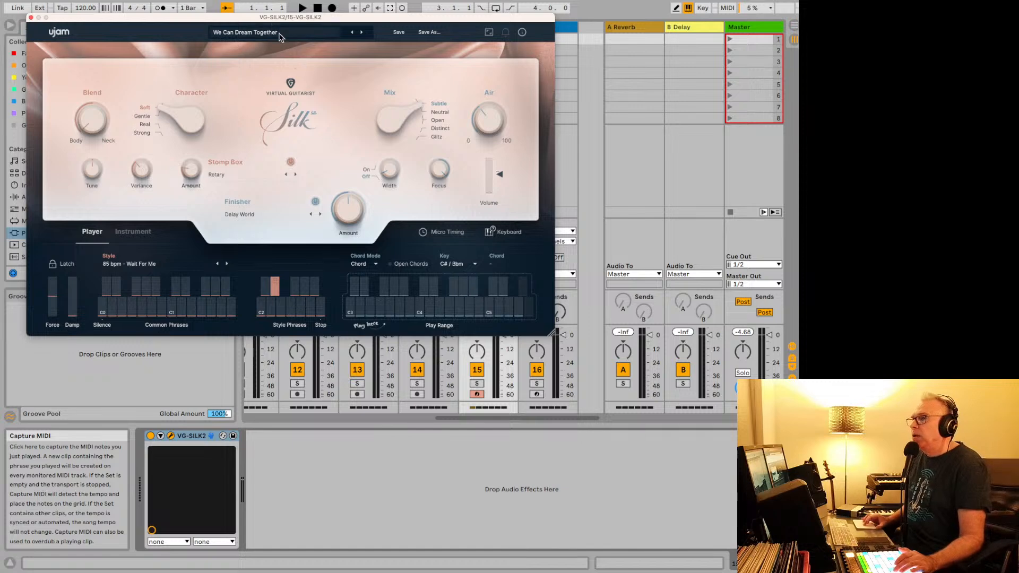
Uncover the session clip slots and record two trial takes in track 15's third slot, deleting each one.
drag(282, 17, 404, 98)
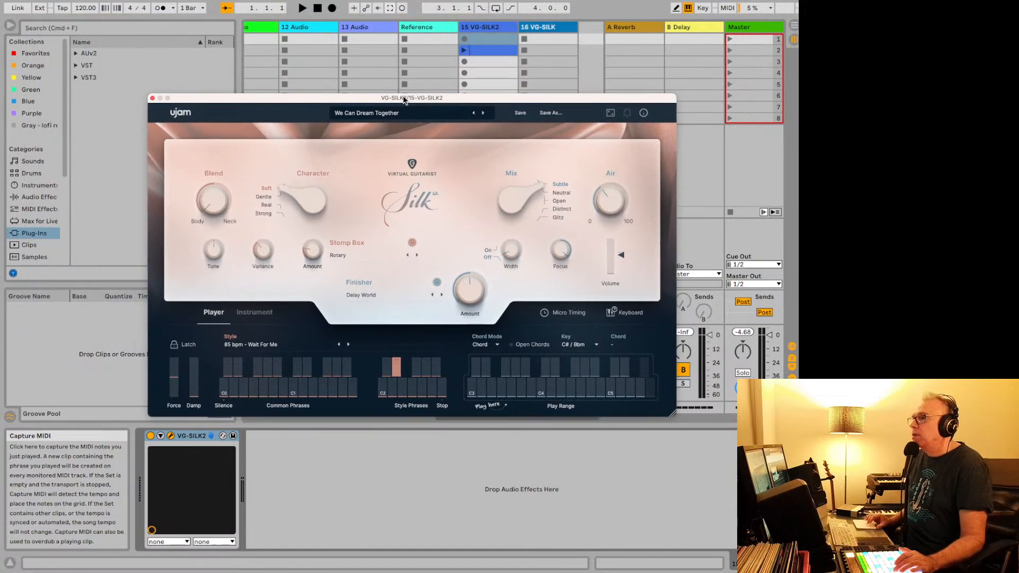
click(463, 63)
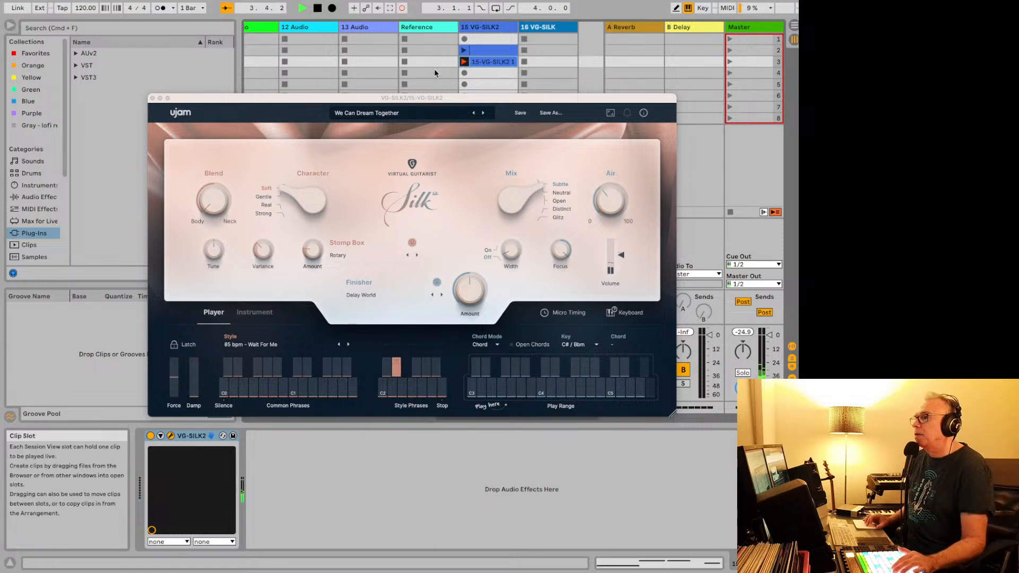
click(479, 62)
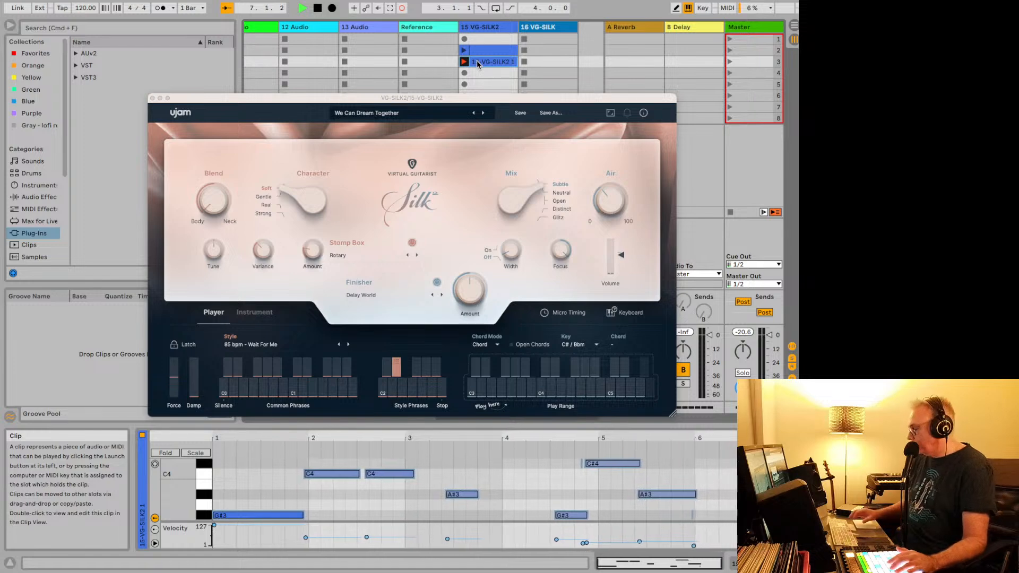
key(Delete)
click(465, 62)
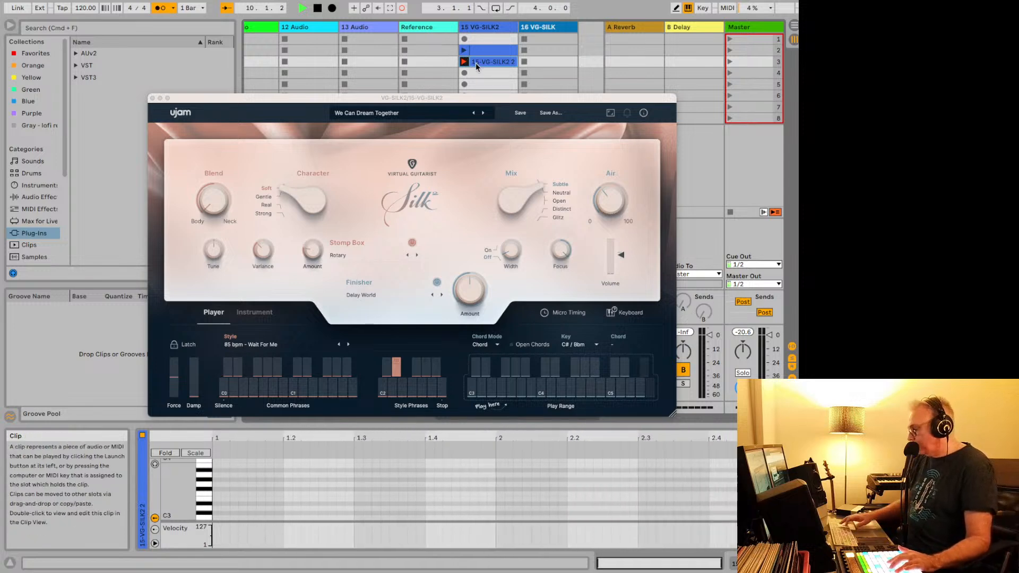
key(Delete)
Record a four-bar MIDI clip in the third slot of track 15, play it back looped and stop.
click(464, 62)
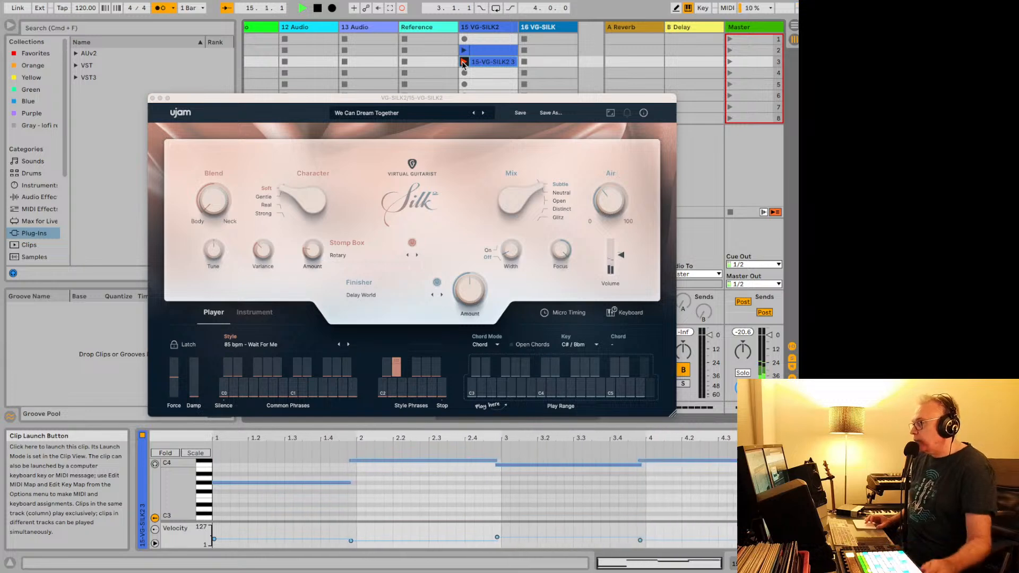
click(463, 62)
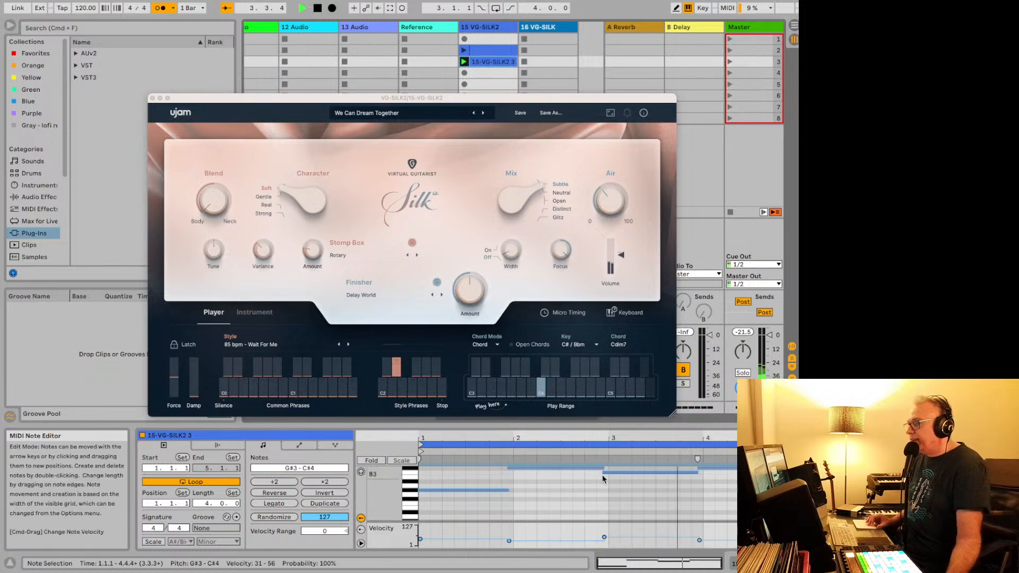
key(space)
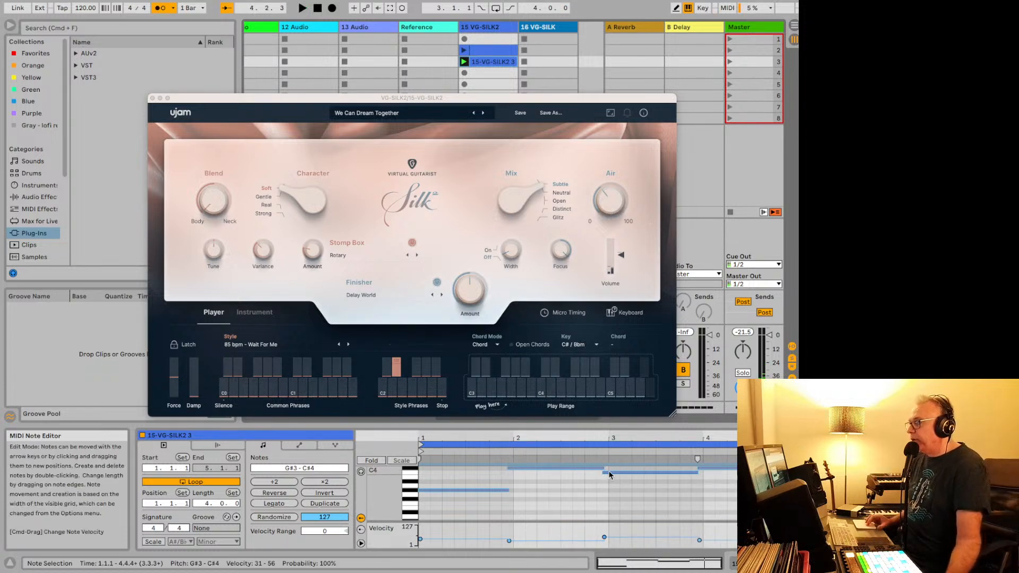
Move the C4 note to the start of bar 3 and make all notes in the clip legato.
click(609, 470)
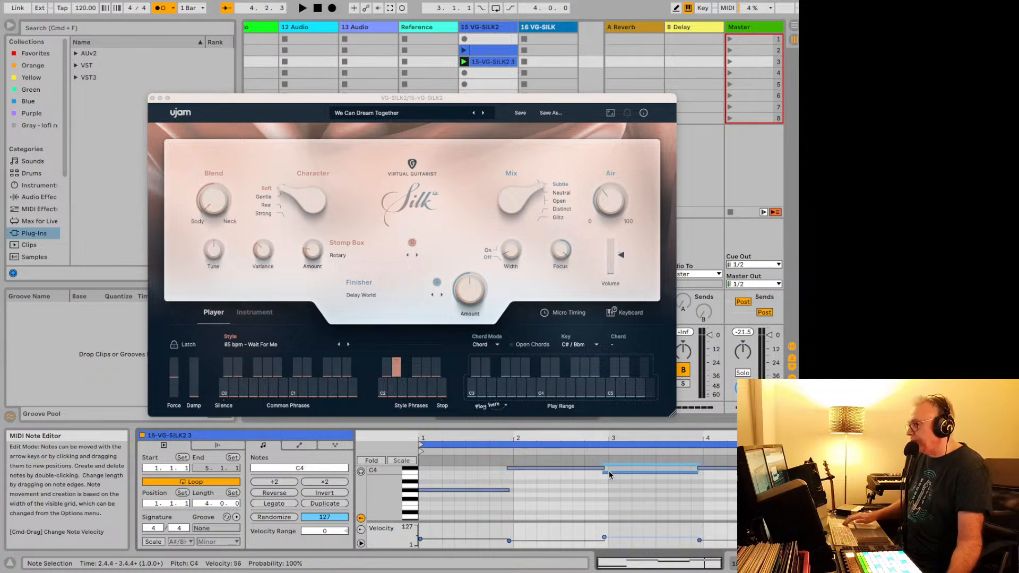
key(Right)
click(602, 468)
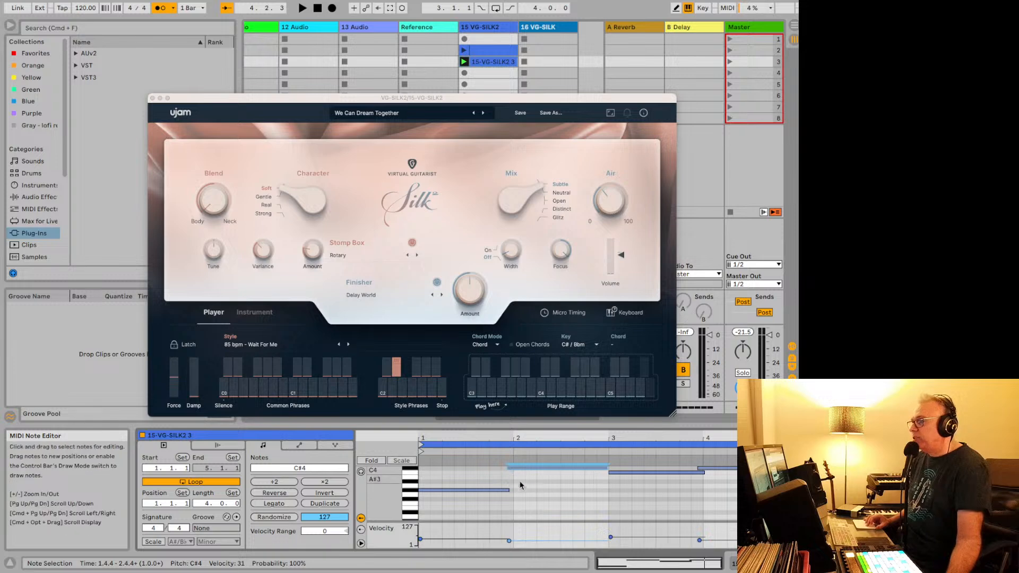
key(super+a)
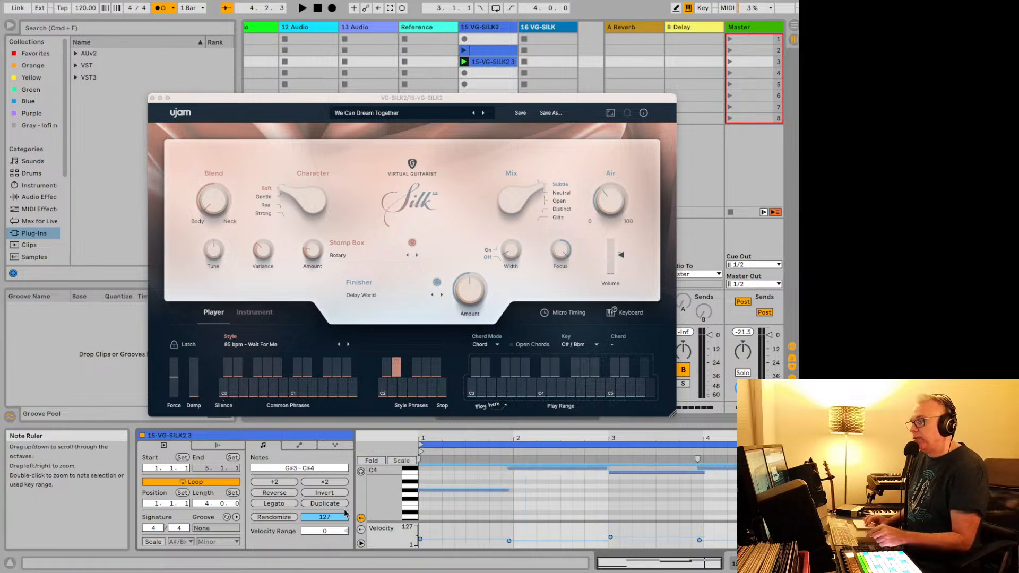
key(space)
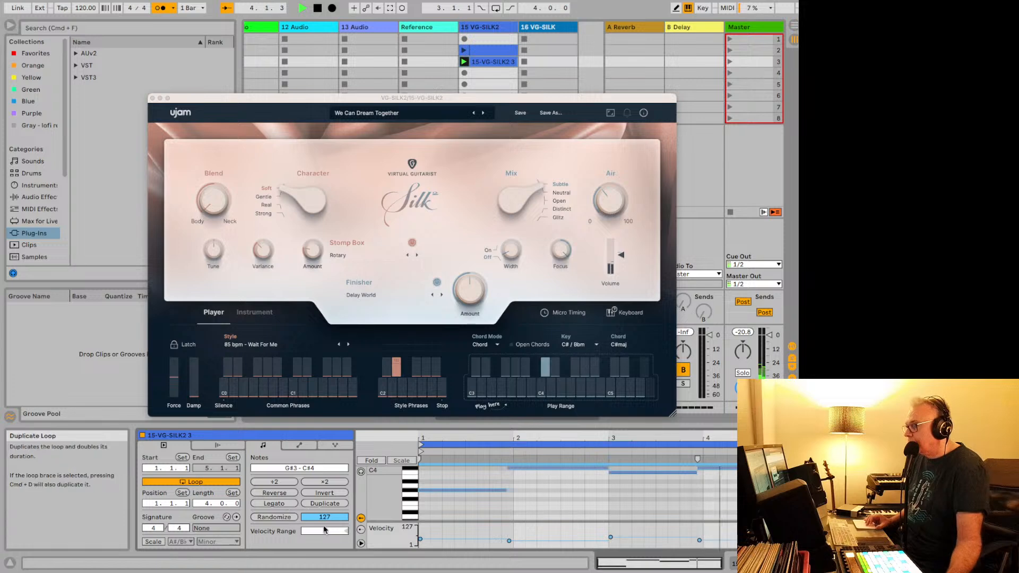
key(space)
Extend the start of the C4 note slightly ahead of bar 3, select all notes and play the clip.
click(615, 469)
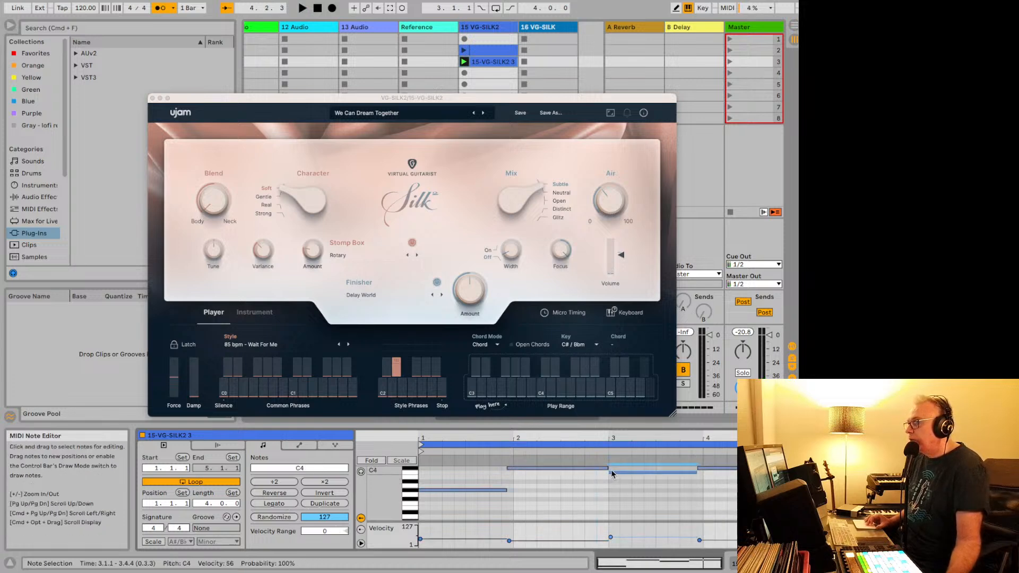
drag(609, 470, 602, 470)
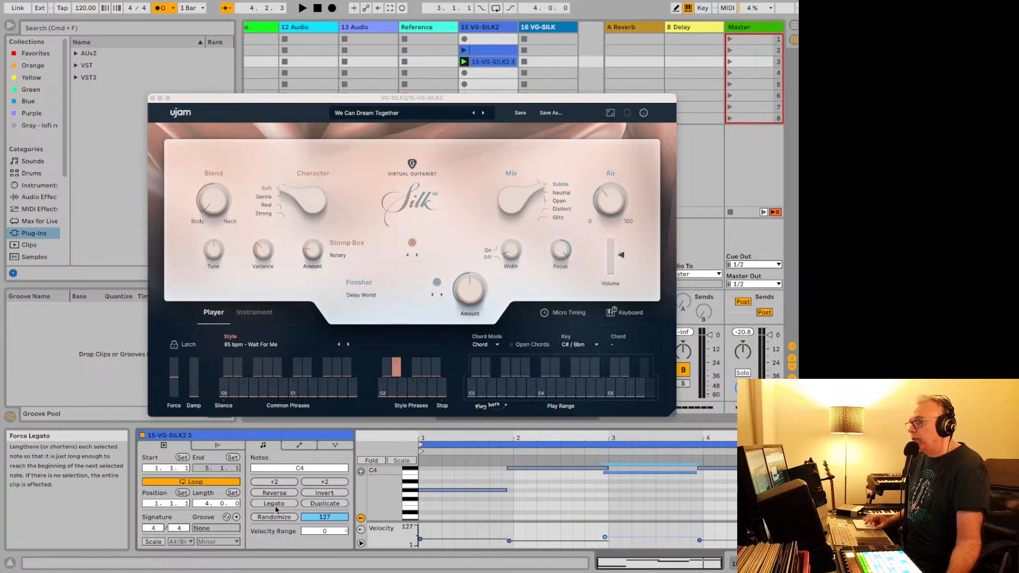
click(553, 483)
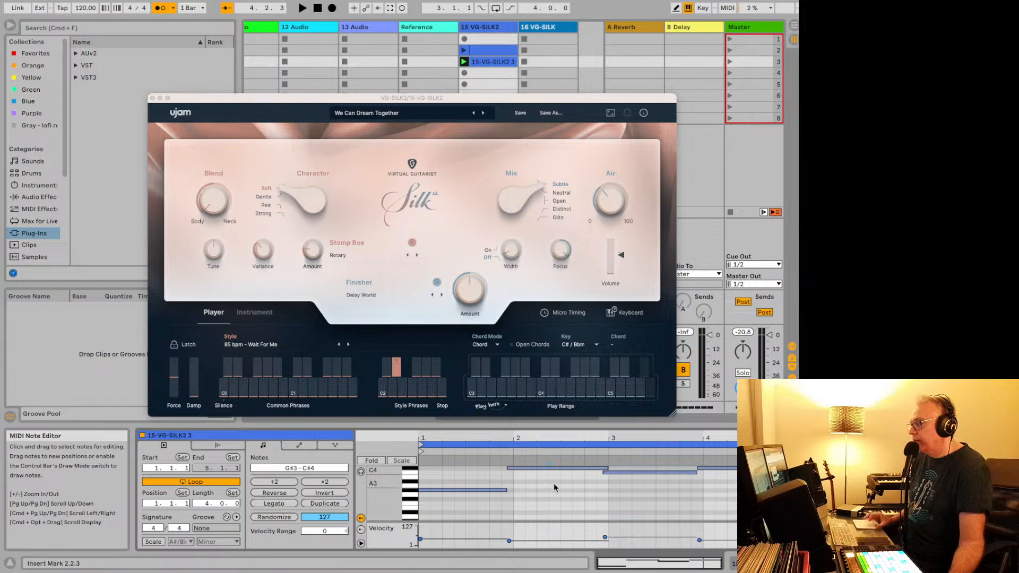
key(super+a)
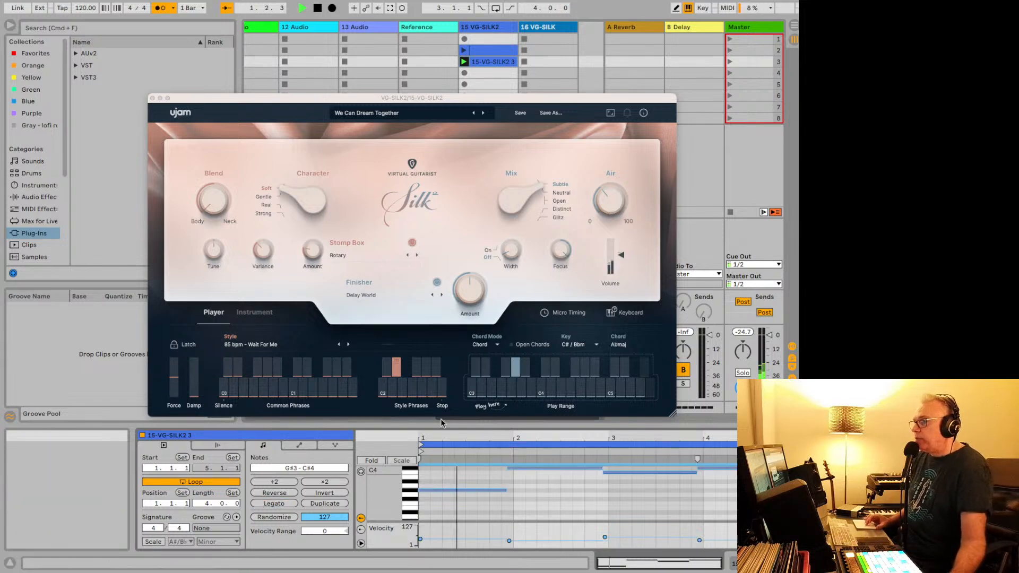
Inspect the VG-SILK2 Micro Timing settings, close them and move the plug-in window clear of the track mixer.
click(562, 307)
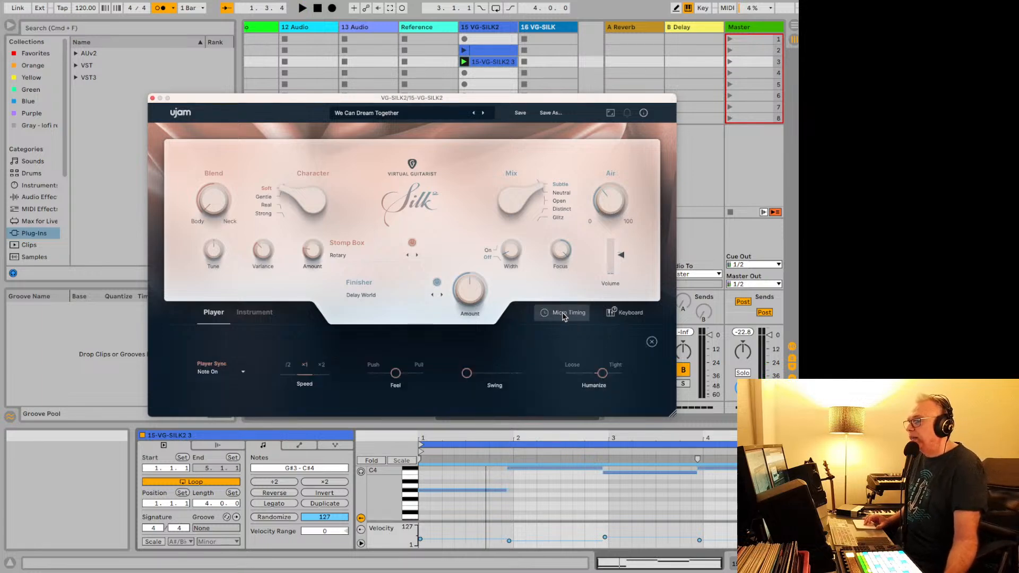
click(564, 317)
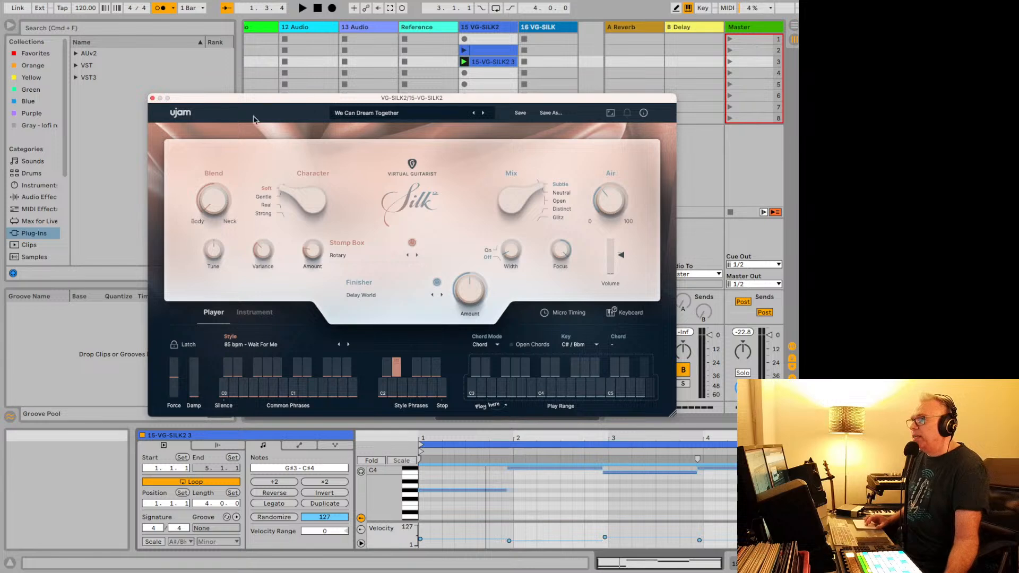
drag(211, 98, 121, 5)
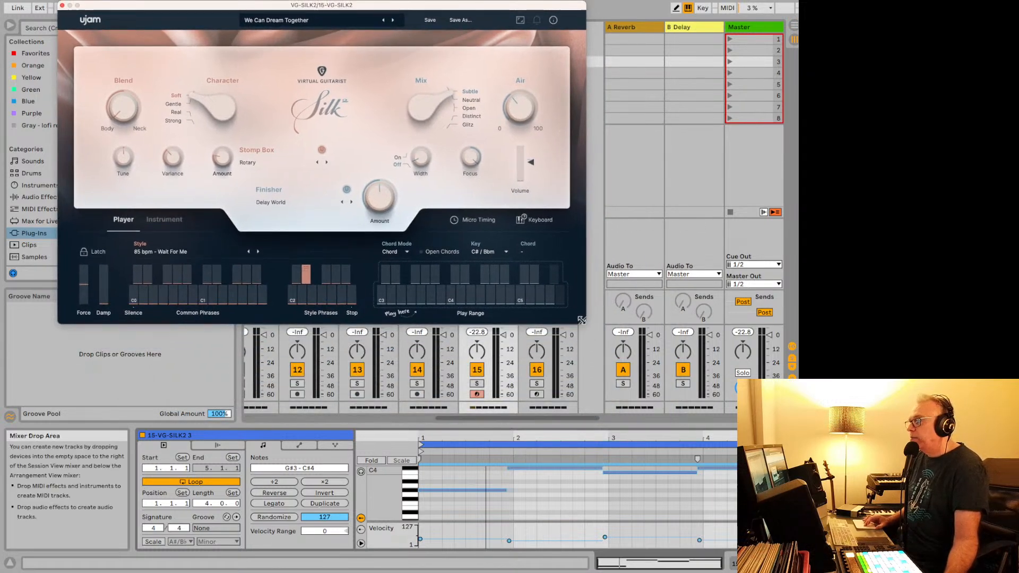
Enlarge the VG-SILK2 plug-in window, move it fully into view and open its Micro Timing settings.
drag(582, 320, 700, 391)
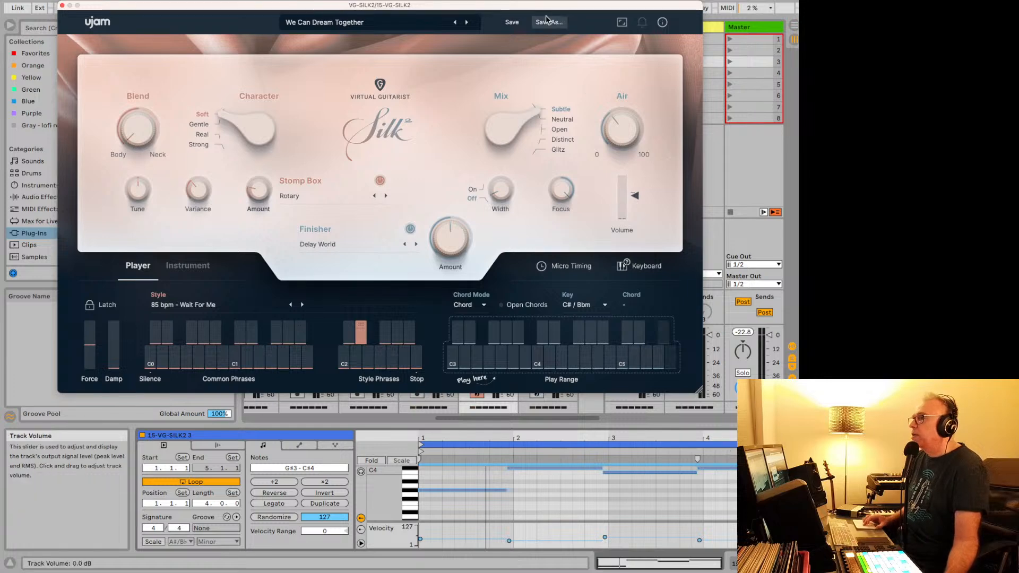
drag(544, 6, 514, 25)
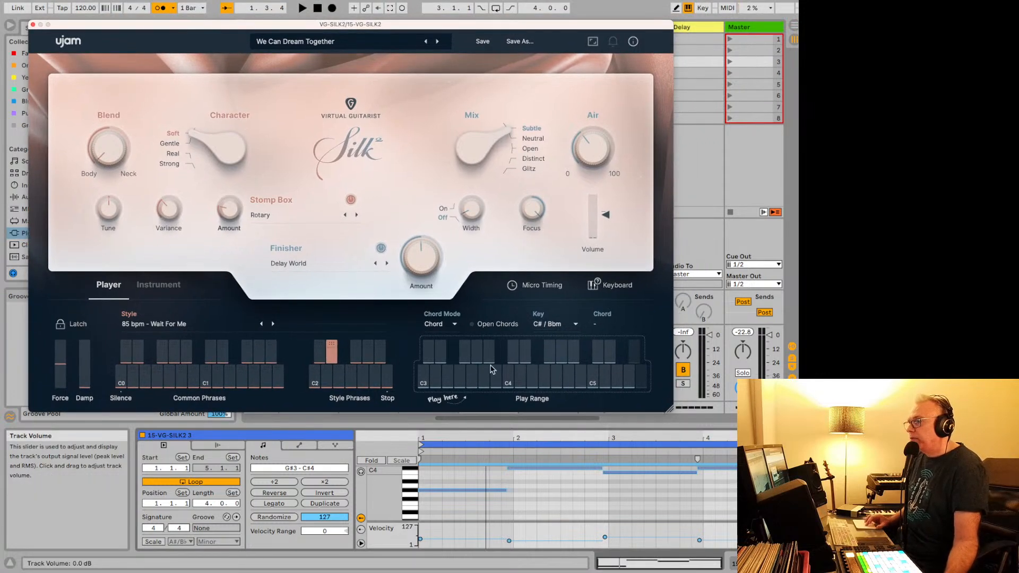
click(534, 285)
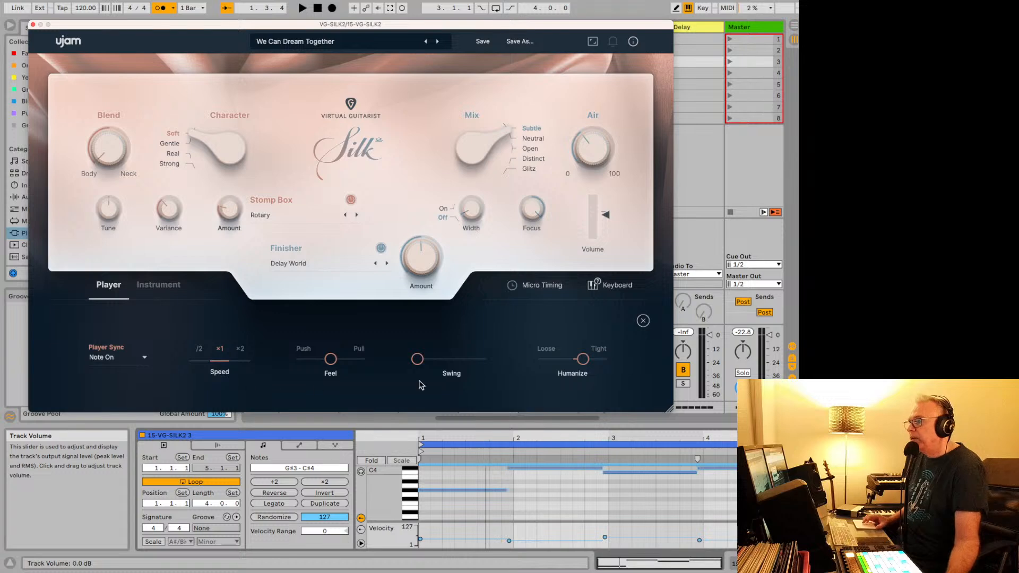
Audition Humanize between loose and tight during playback, leave it slightly loose, and raise Swing to about a third.
key(space)
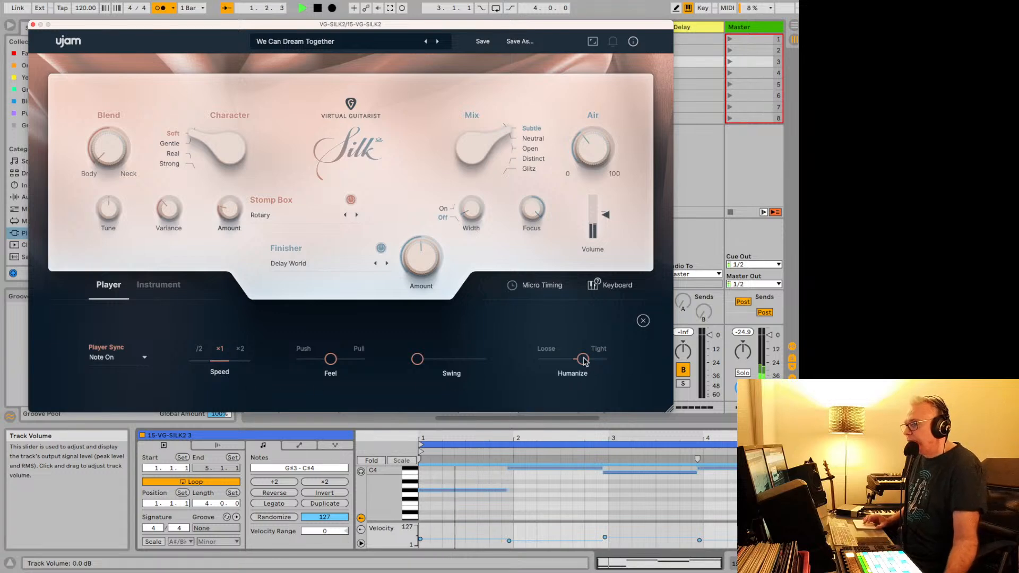
drag(582, 360, 546, 361)
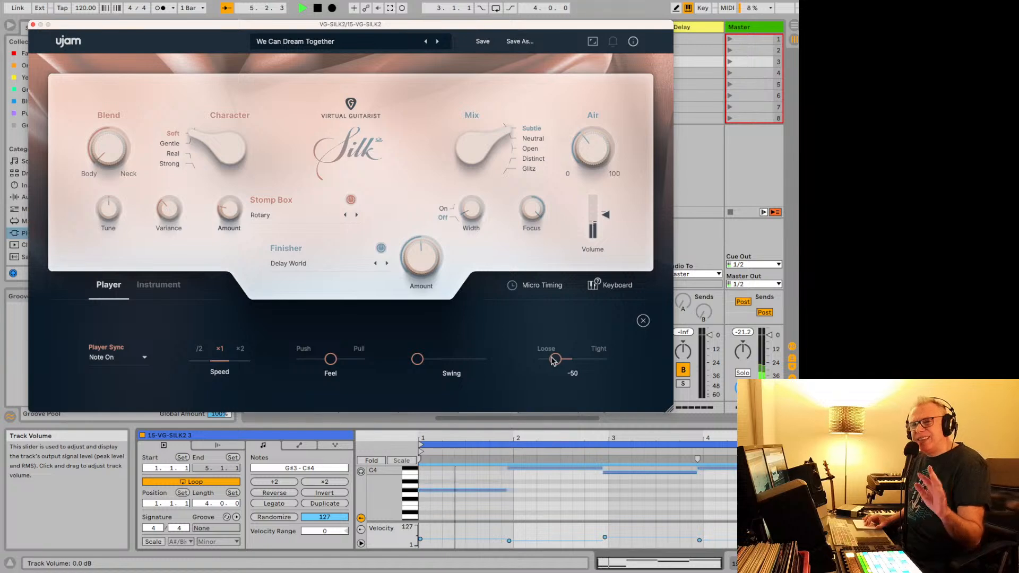
drag(546, 360, 597, 364)
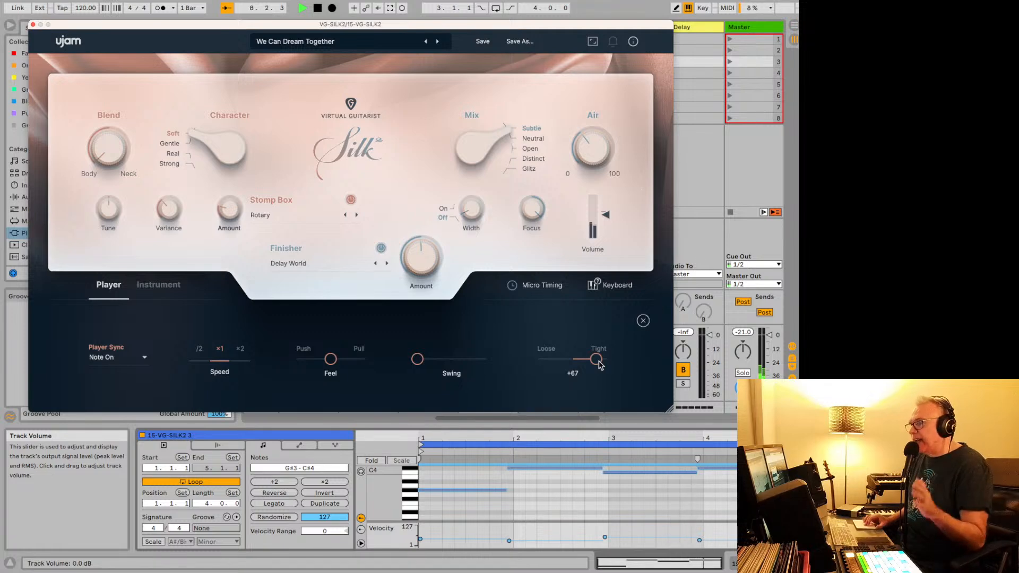
drag(599, 365, 564, 361)
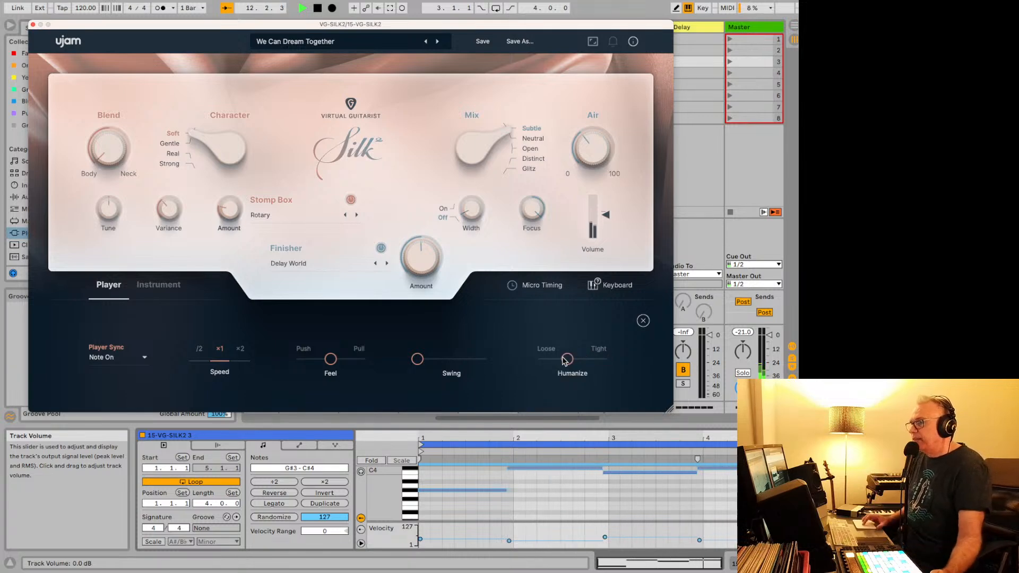
drag(423, 363, 452, 364)
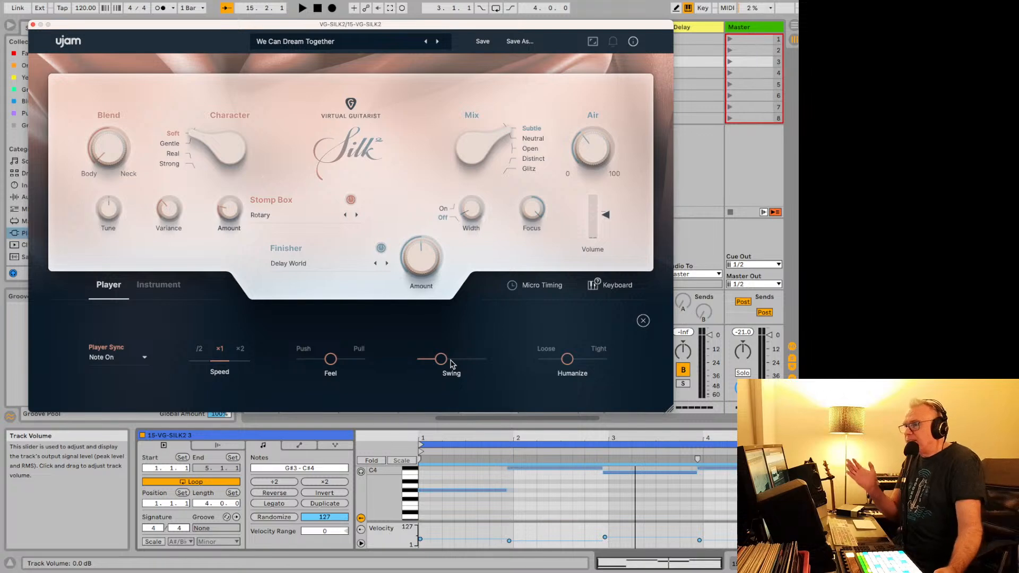
key(space)
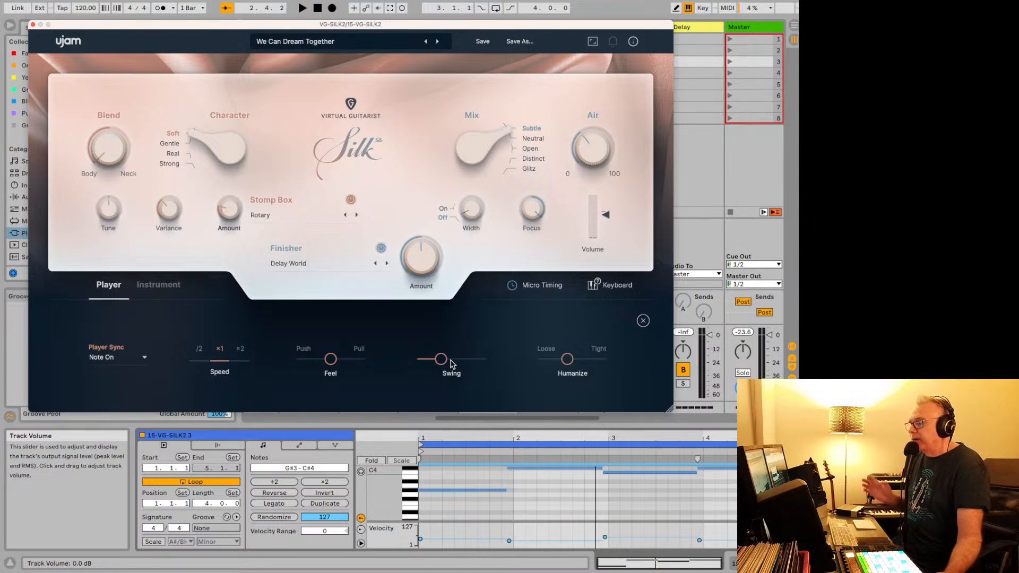
Play the clip with Feel at full Pull (+100), reduce the Pull partway and stop playback.
key(space)
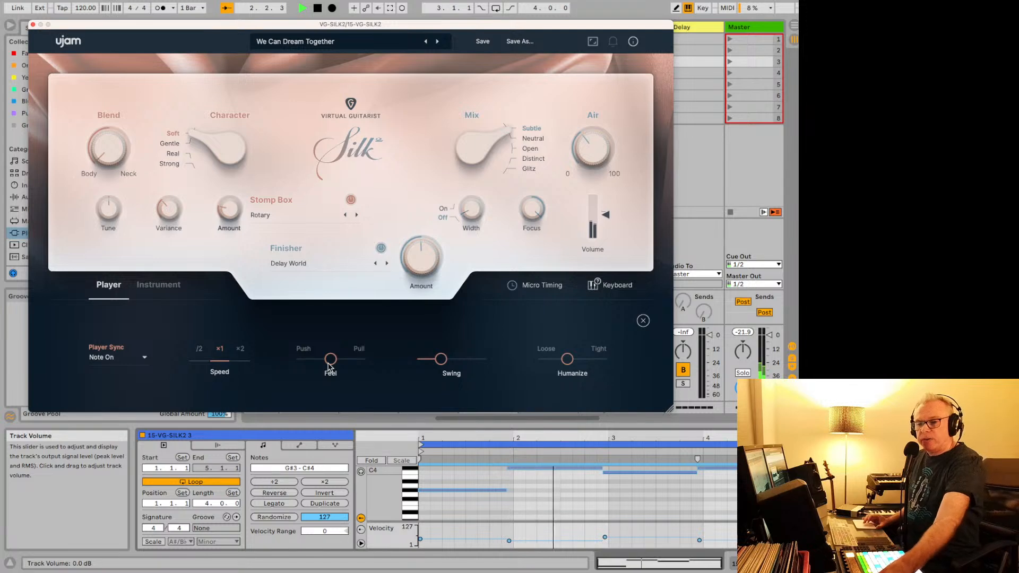
drag(328, 365, 371, 366)
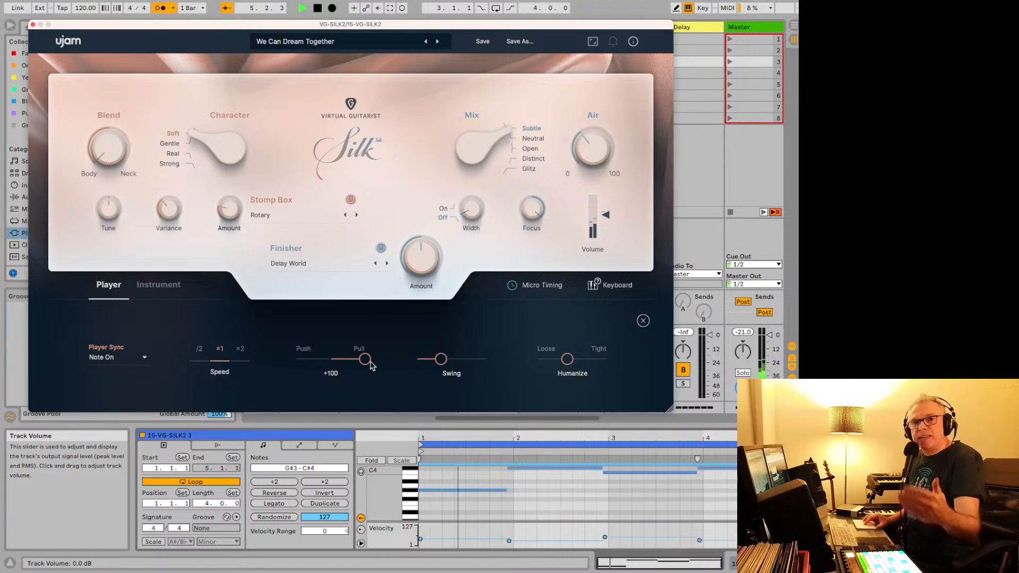
drag(370, 362, 336, 361)
key(space)
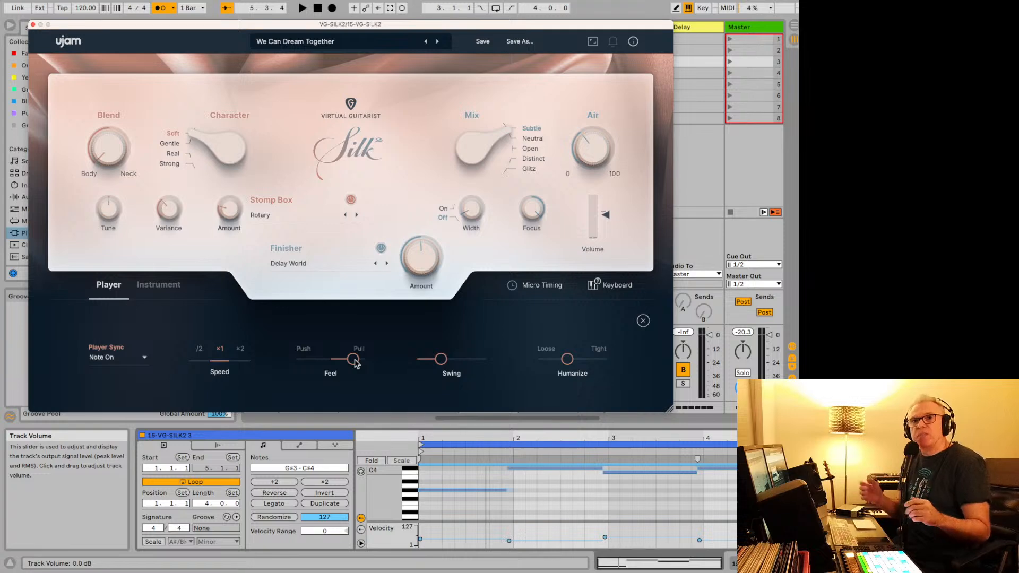
Audition Feel at full Push (-100) during playback and settle on a slight Push of about -25.
key(space)
drag(354, 363, 277, 361)
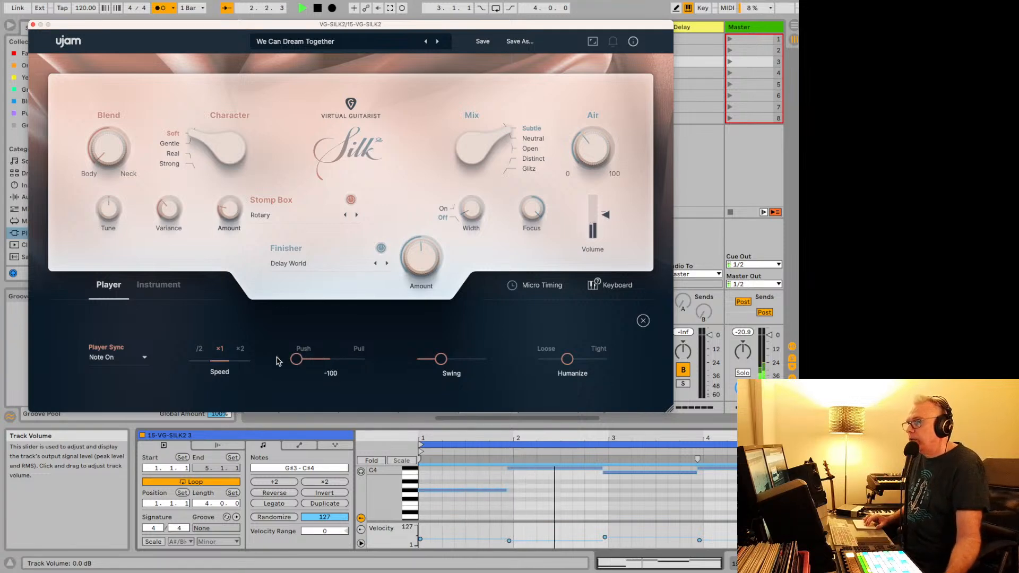
drag(296, 359, 343, 360)
key(space)
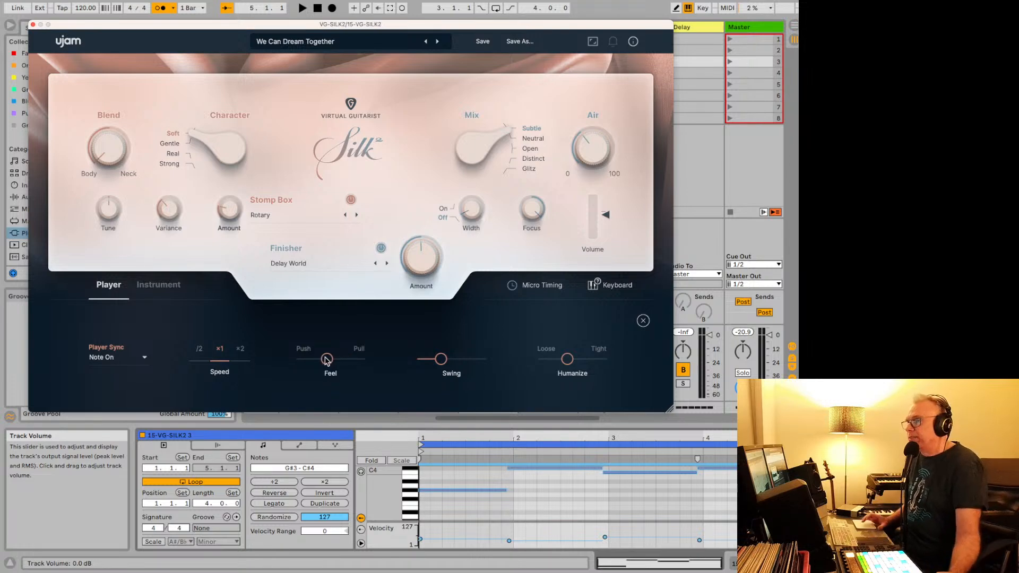
key(space)
drag(327, 359, 321, 359)
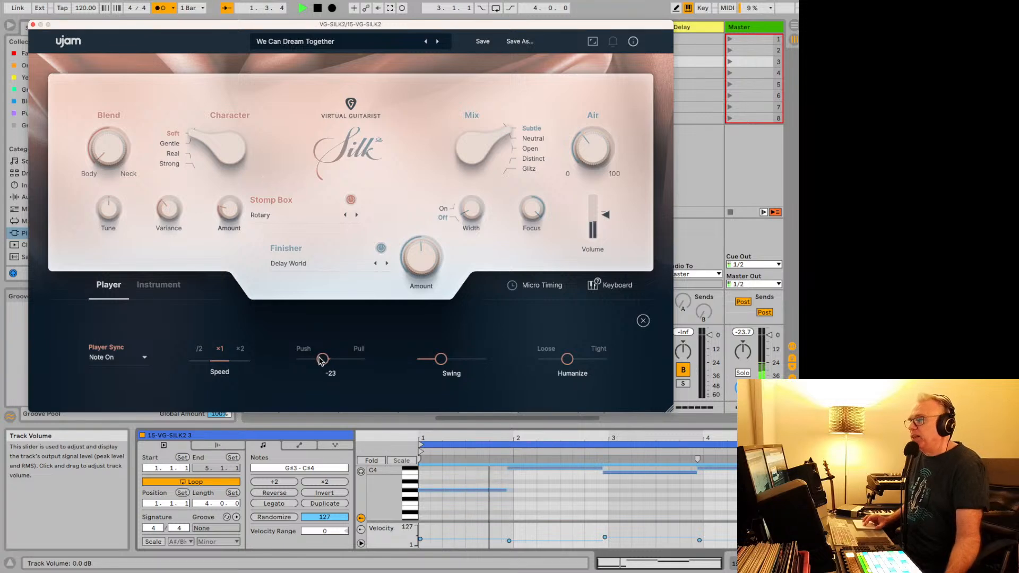
Audition the phrase at Speed x2 and /2, restore x1, close Micro Timing and stop playback.
click(243, 364)
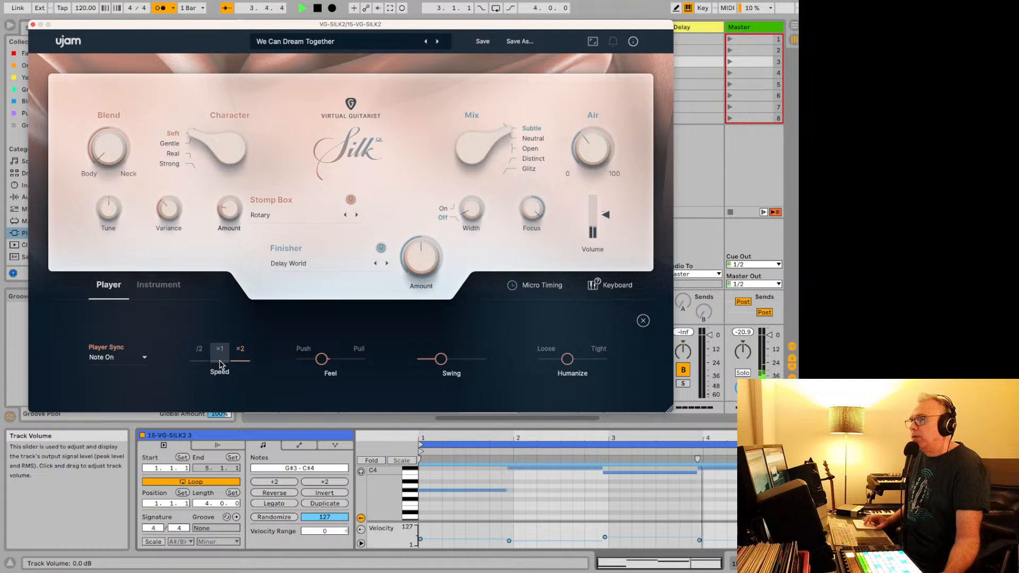
click(201, 363)
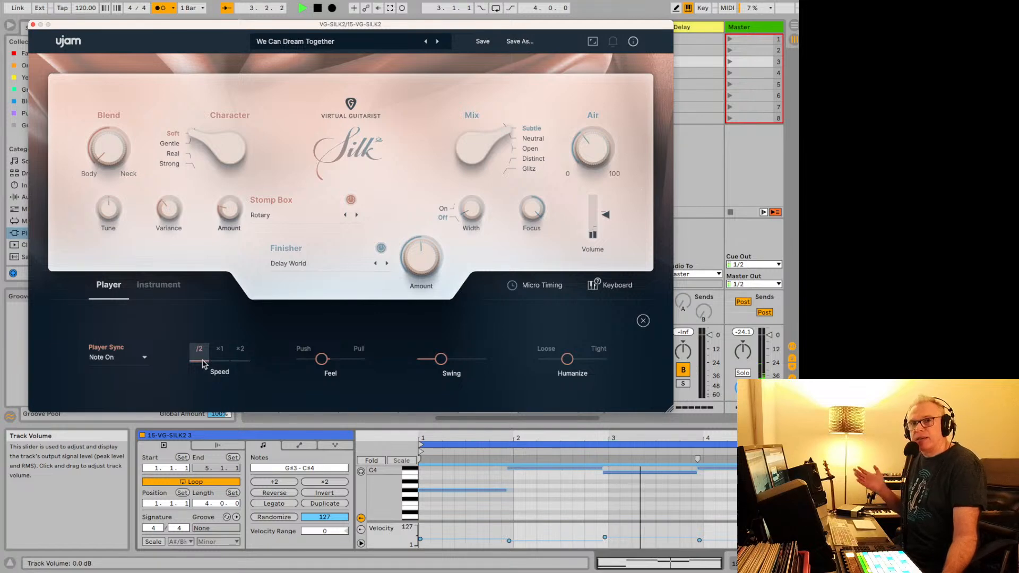
click(211, 363)
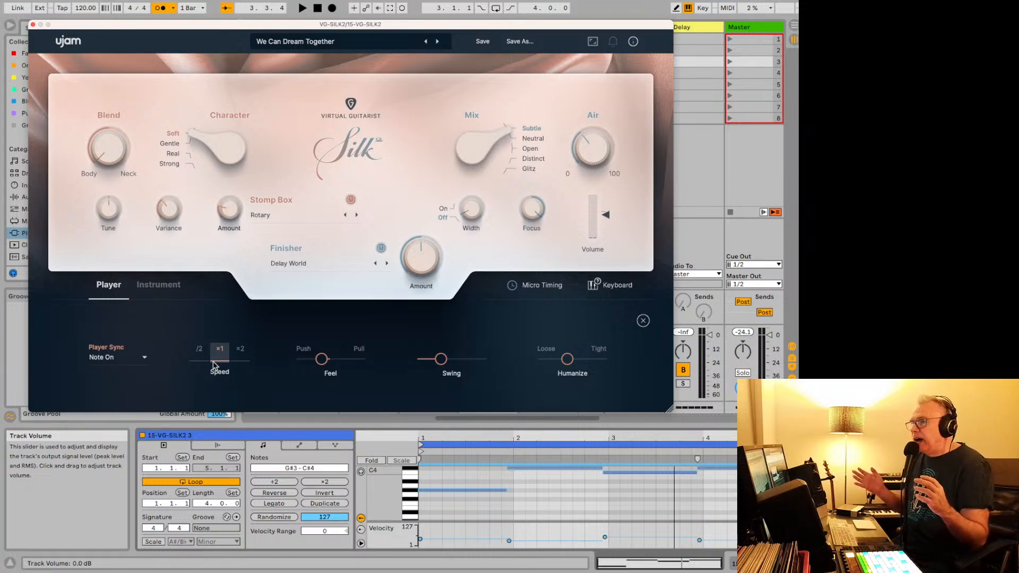
key(space)
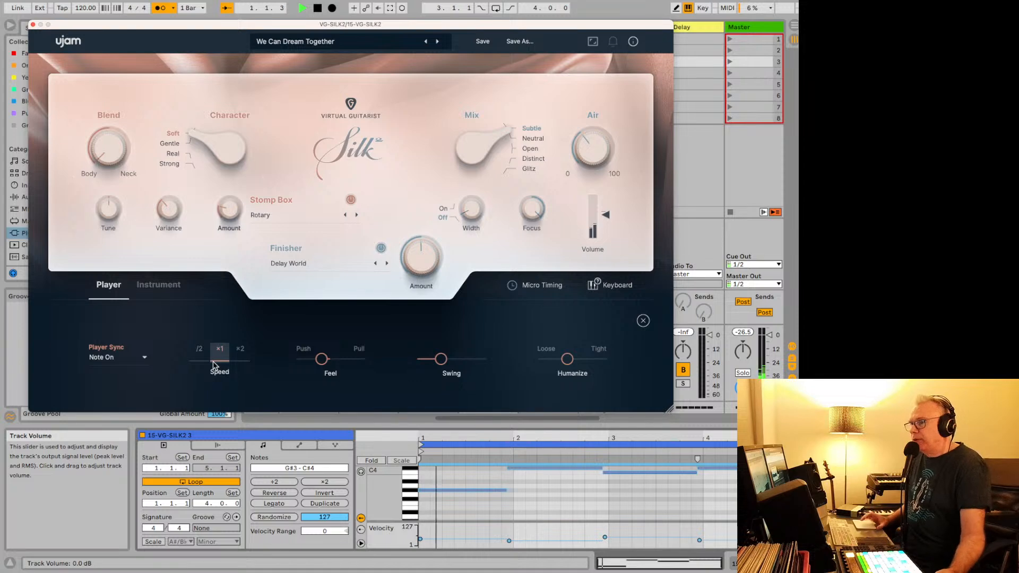
click(204, 365)
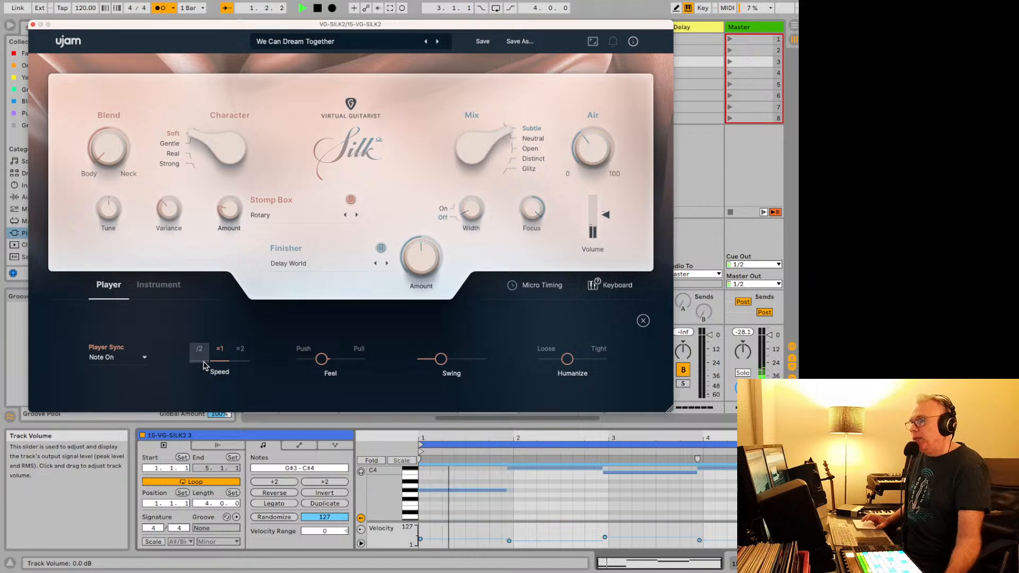
click(526, 287)
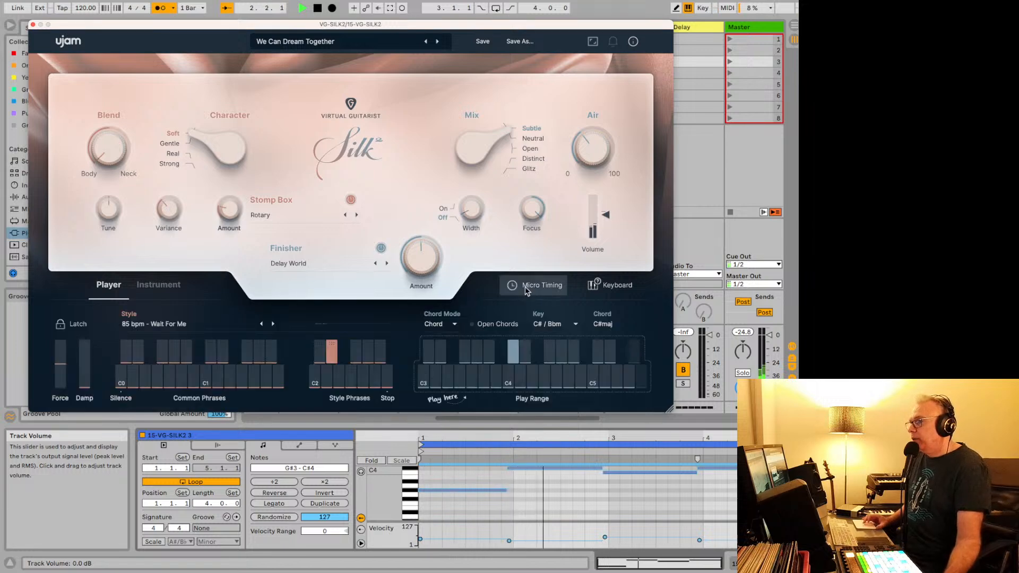
key(space)
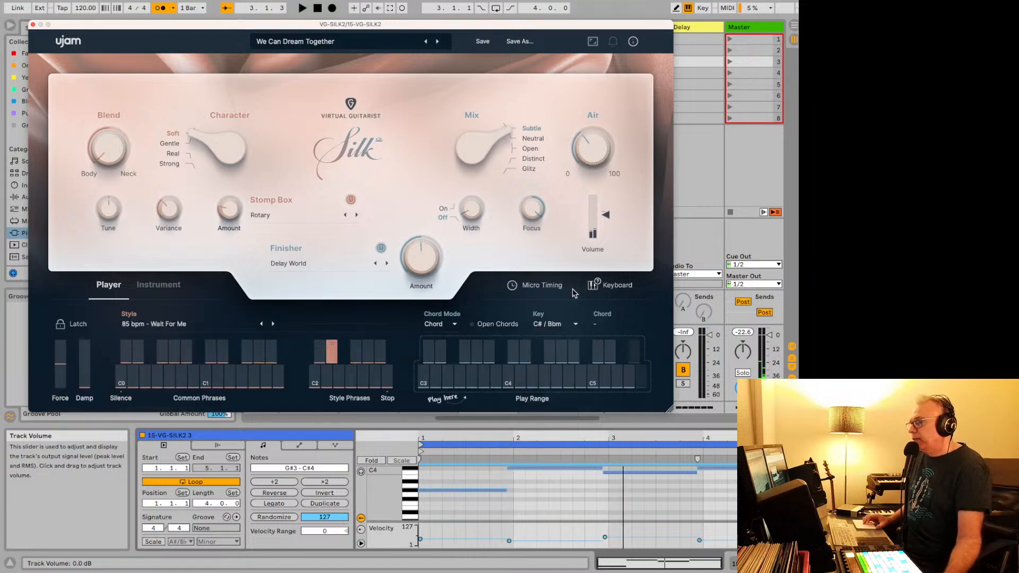
In Micro Timing, set Feel slightly toward Pull, Humanize to -29 and a slightly lower Swing while playing the clip.
click(541, 285)
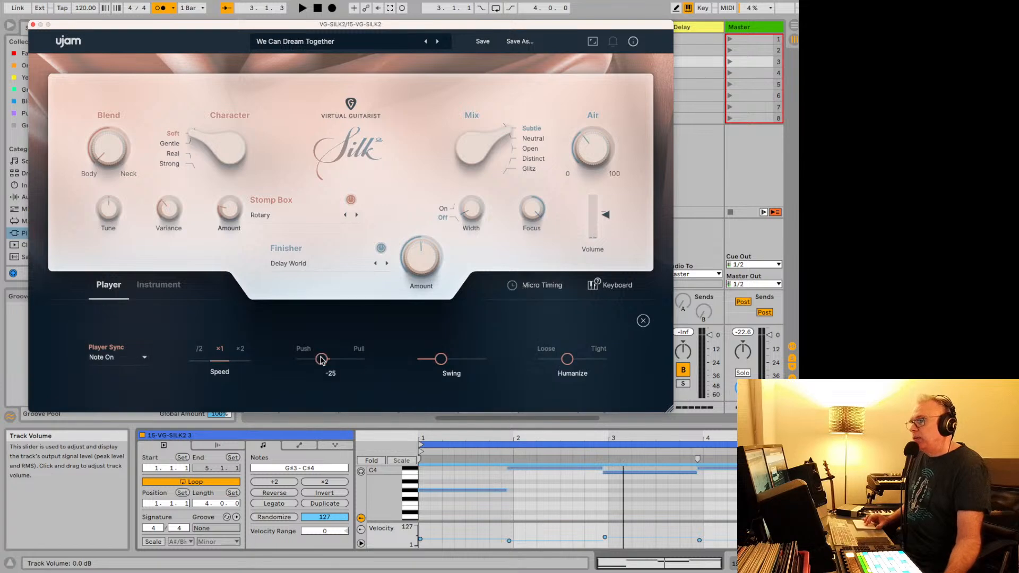
key(space)
drag(321, 359, 343, 361)
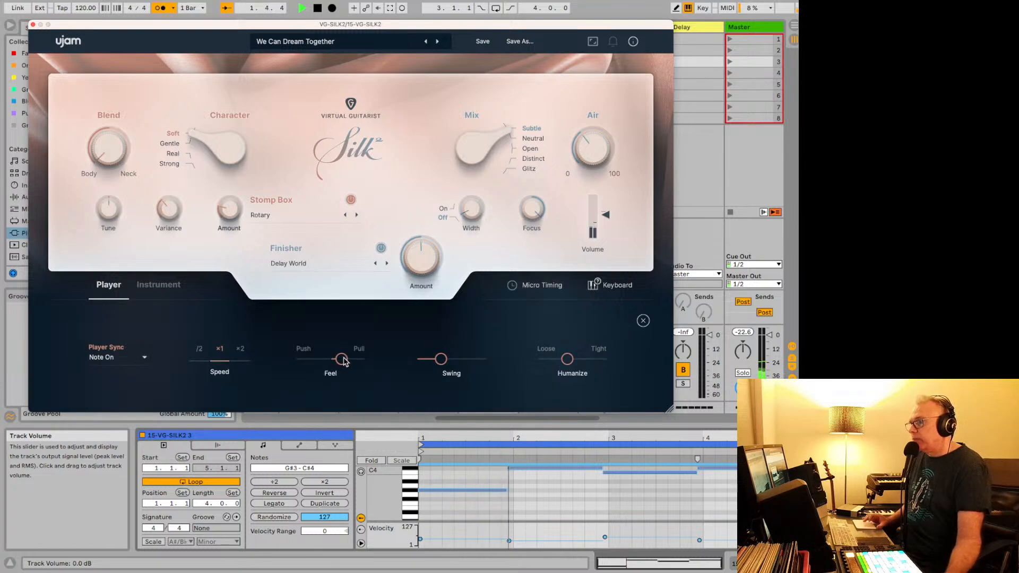
drag(567, 359, 568, 361)
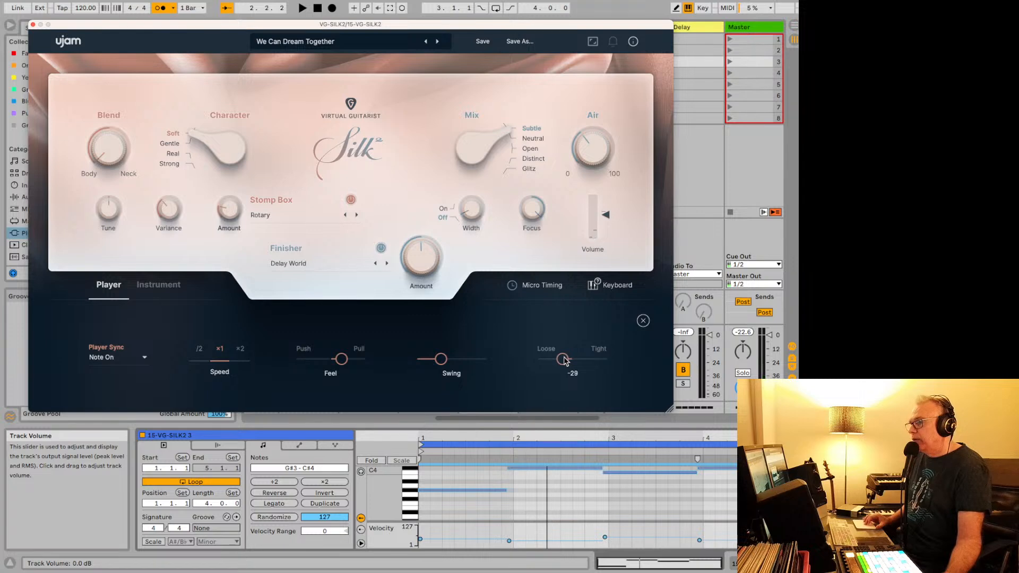
drag(435, 360, 428, 364)
key(space)
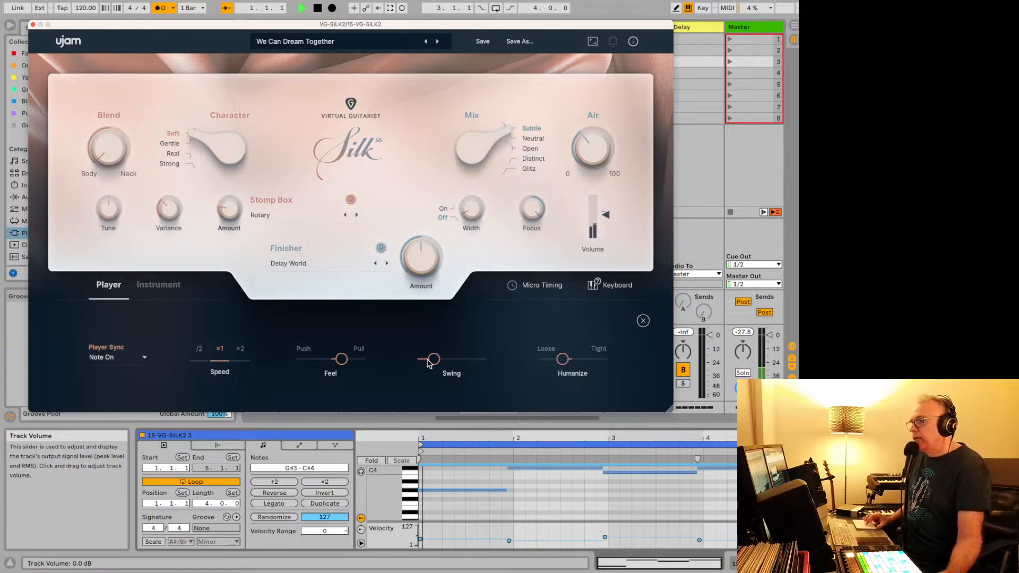
Close the VG-SILK2 window and select the kick track at the start of the set.
click(33, 24)
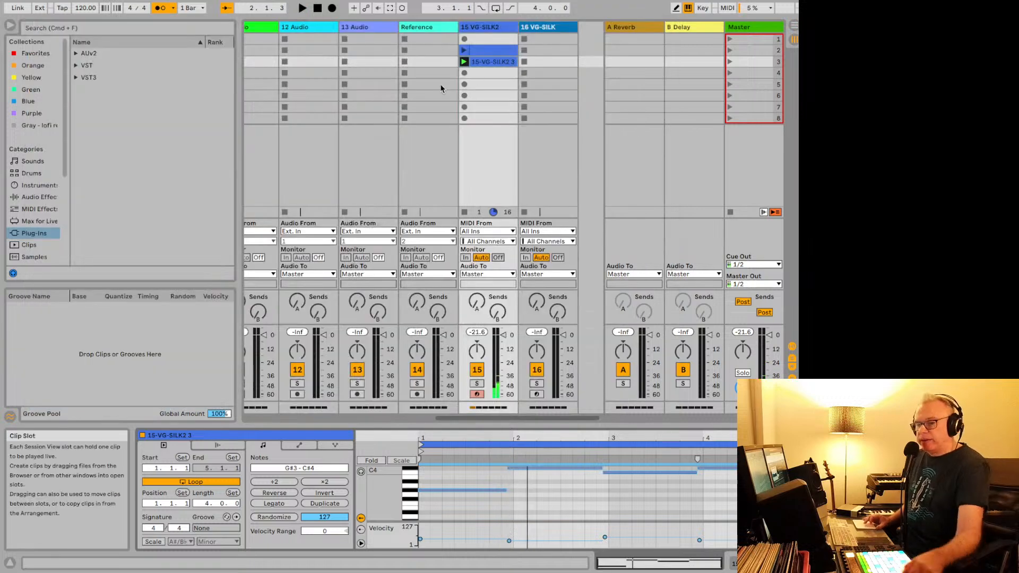
scroll(369, 107, left, 10)
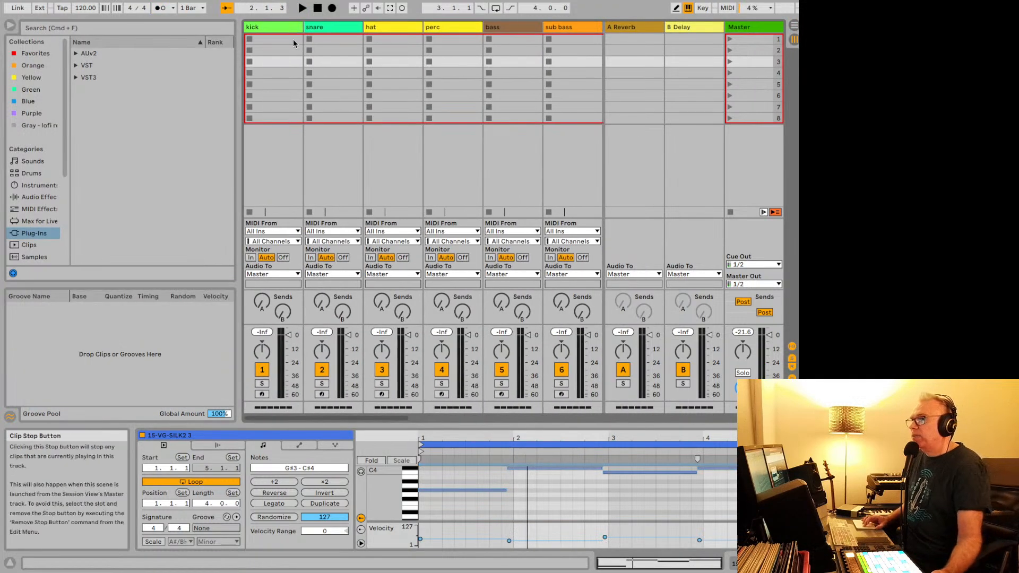
click(270, 21)
Search the browser for "kick" within the sound library folder.
click(170, 22)
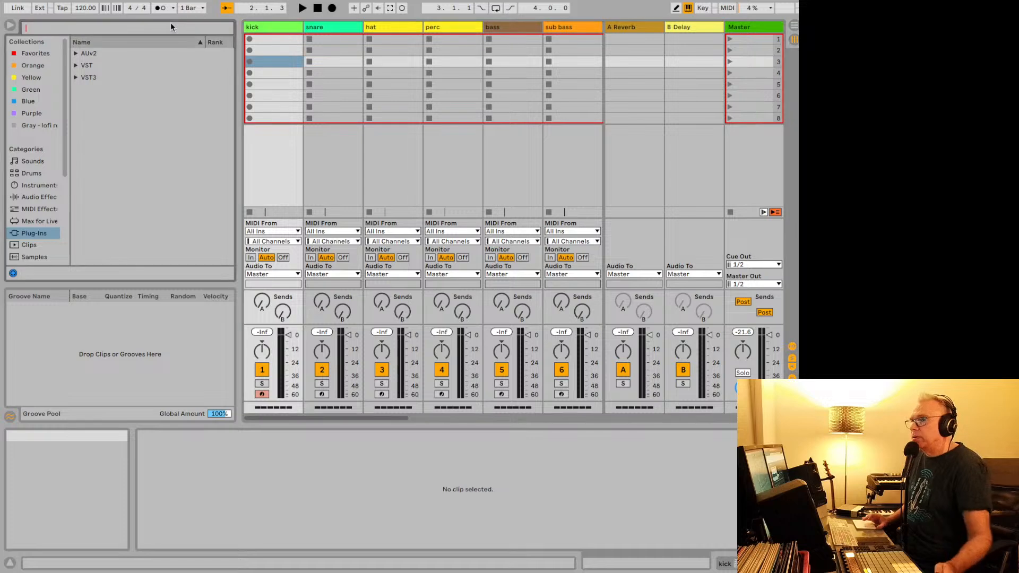
text(kick)
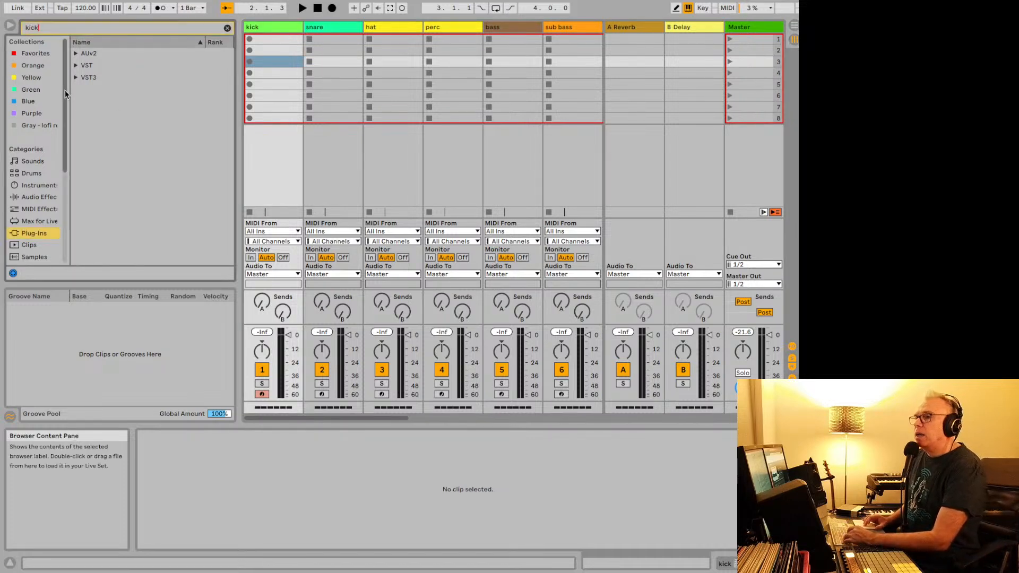
scroll(58, 177, down, 3)
scroll(53, 180, down, 4)
click(30, 219)
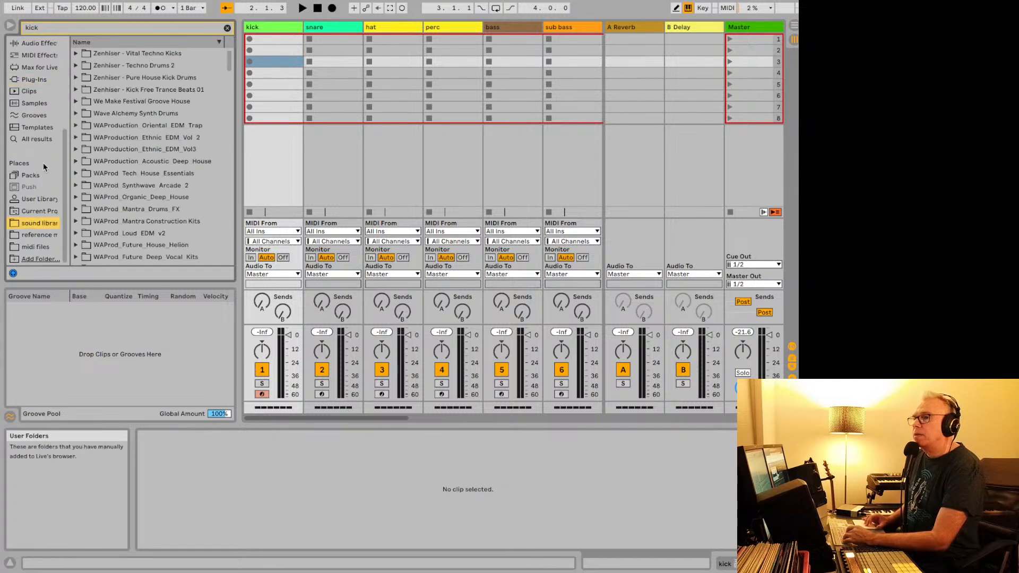
Look inside the WAProduction_Ethnic_EDM_Vol_2 and WAProduction_Oriental_EDM_Trap folders for kick samples.
click(76, 137)
click(76, 137)
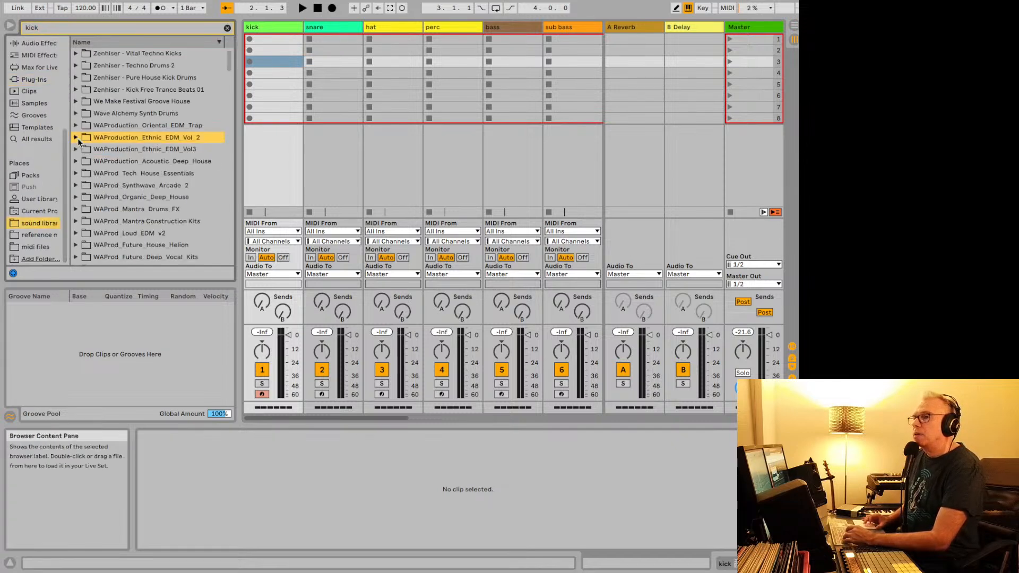
click(76, 126)
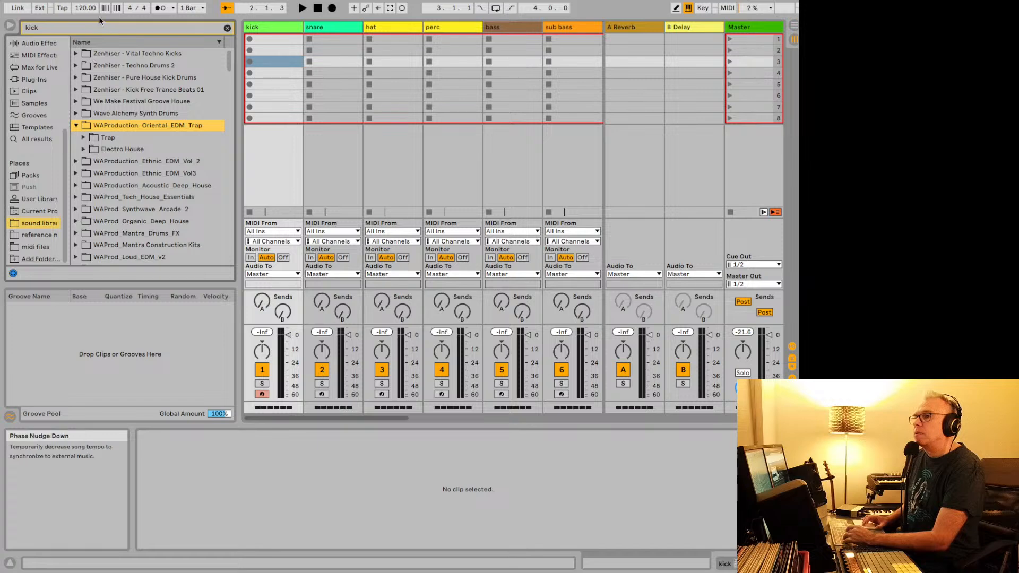
Narrow the sound library search to "kick deep".
key(BackSpace)
key(BackSpace)
key(BackSpace)
key(BackSpace)
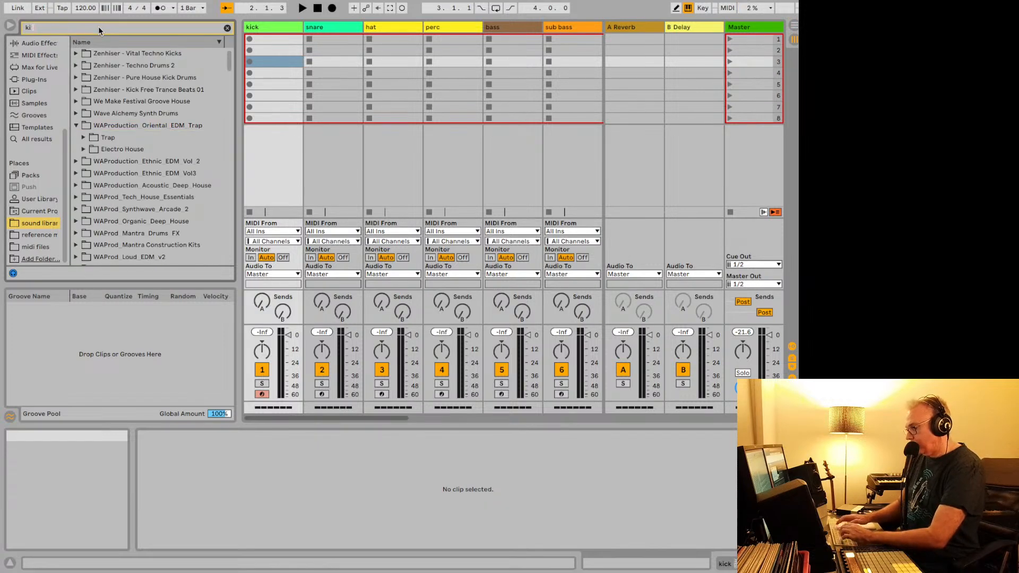
text(kick deep)
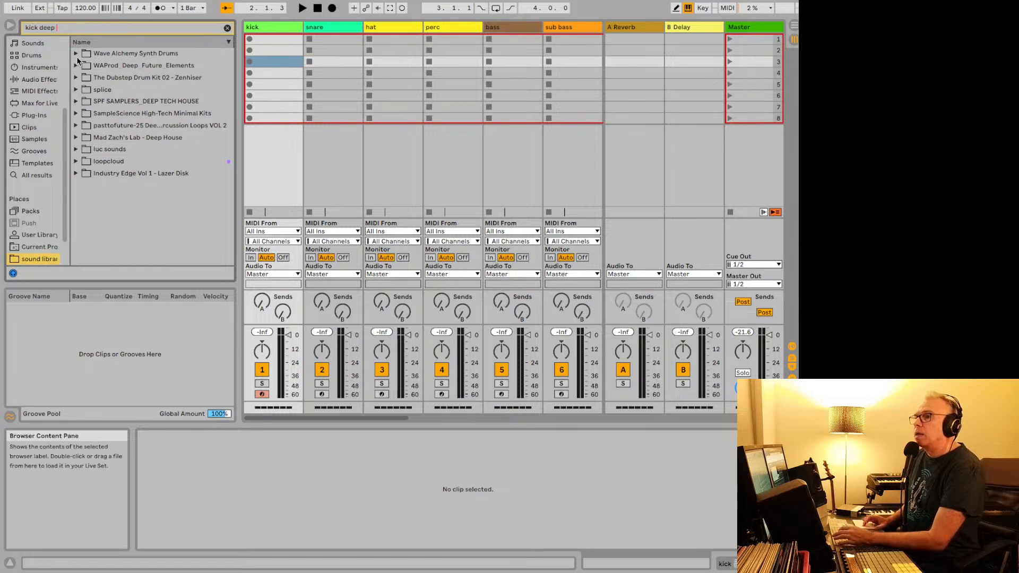
Look inside the SPF SAMPLERS_DEEP TECH HOUSE folder's HITS kicks and preview SPF_DTH1_DEEP_KICK_01.wav.
click(77, 101)
click(84, 114)
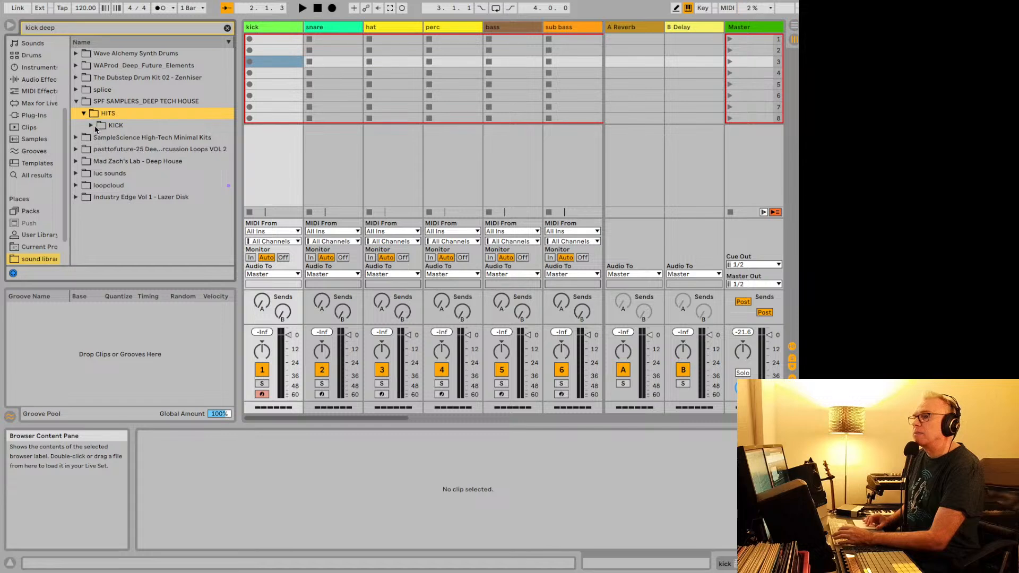
click(92, 125)
click(120, 138)
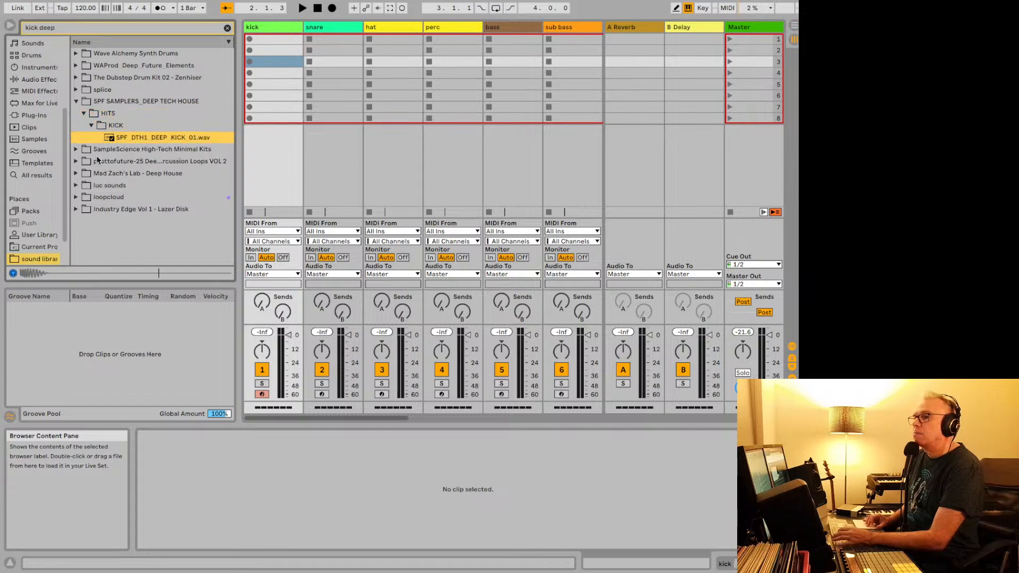
Preview 130 DeepKick.wav from Kit 06 of the SampleScience High-Tech Minimal Kits construction kits.
click(77, 150)
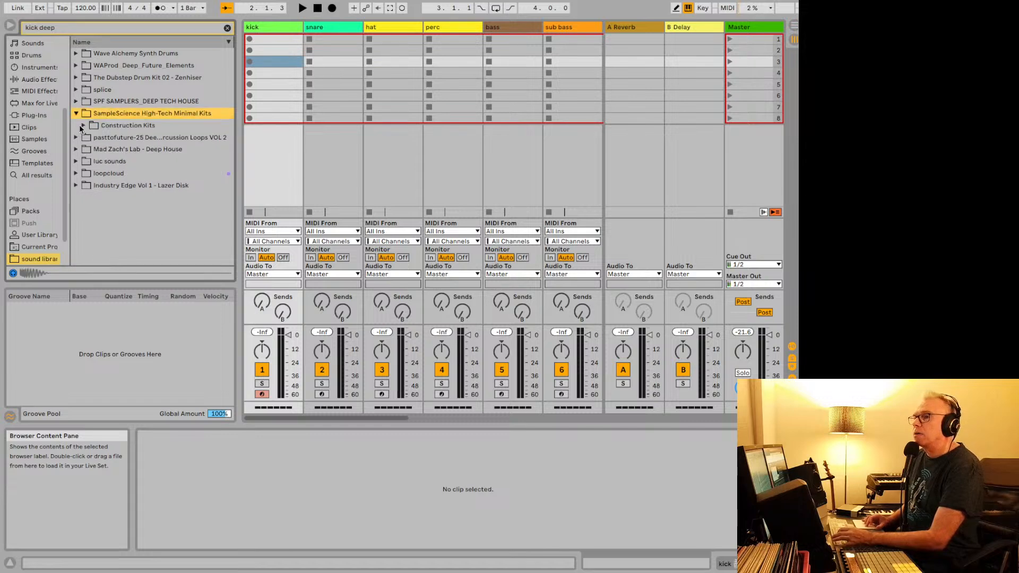
click(82, 126)
click(85, 137)
click(91, 137)
click(109, 151)
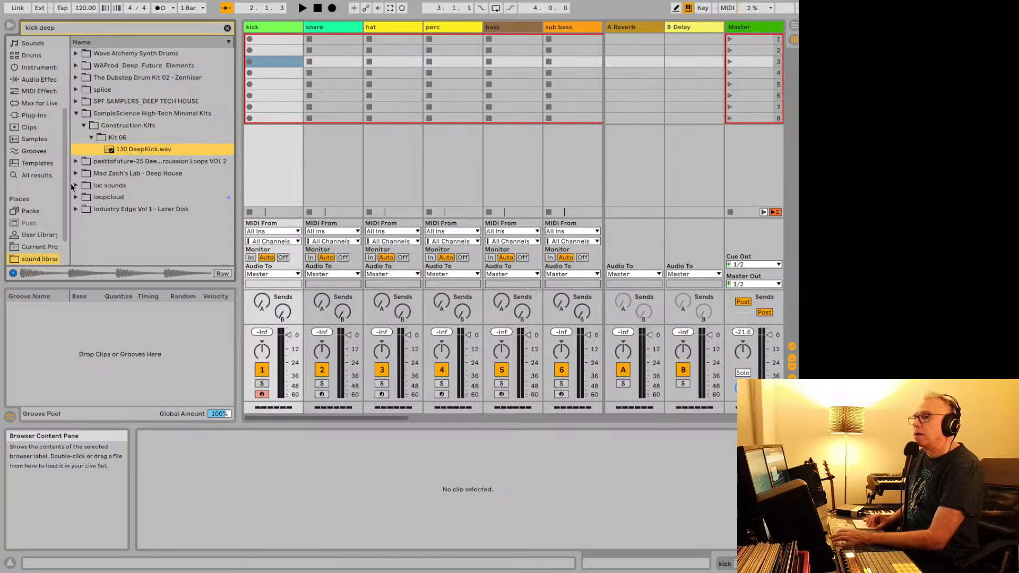
key(Down)
Find and preview the KICK - 125 BPM wav in folder 5 of the pasttofuture Percussion Loops VOL 2 pack.
click(78, 161)
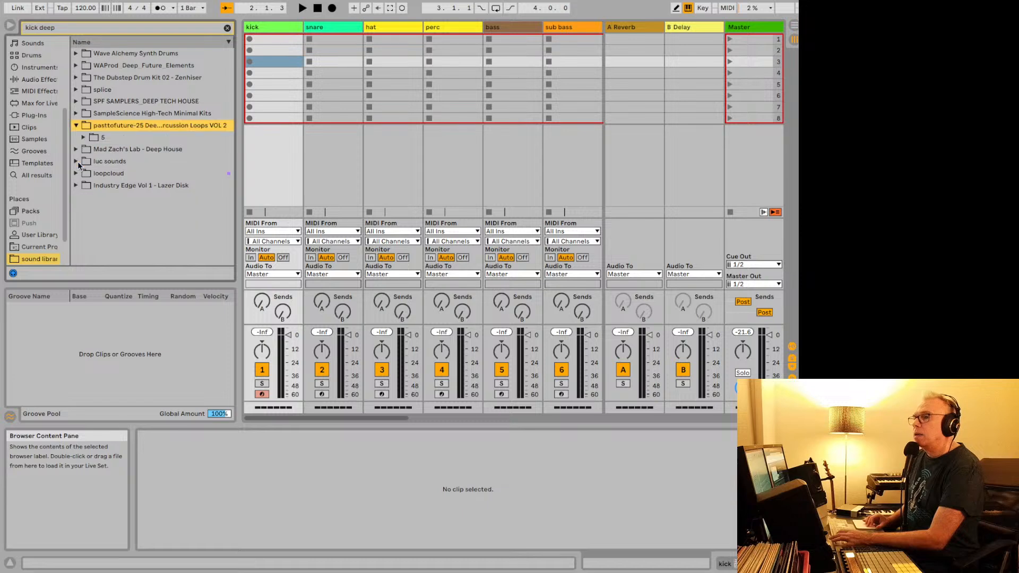
click(83, 138)
click(120, 162)
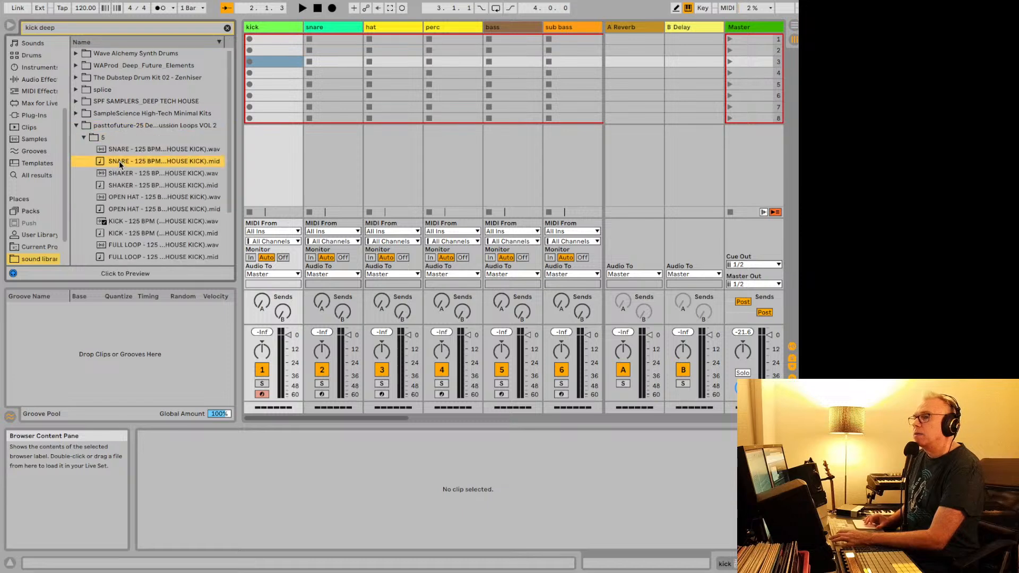
click(135, 221)
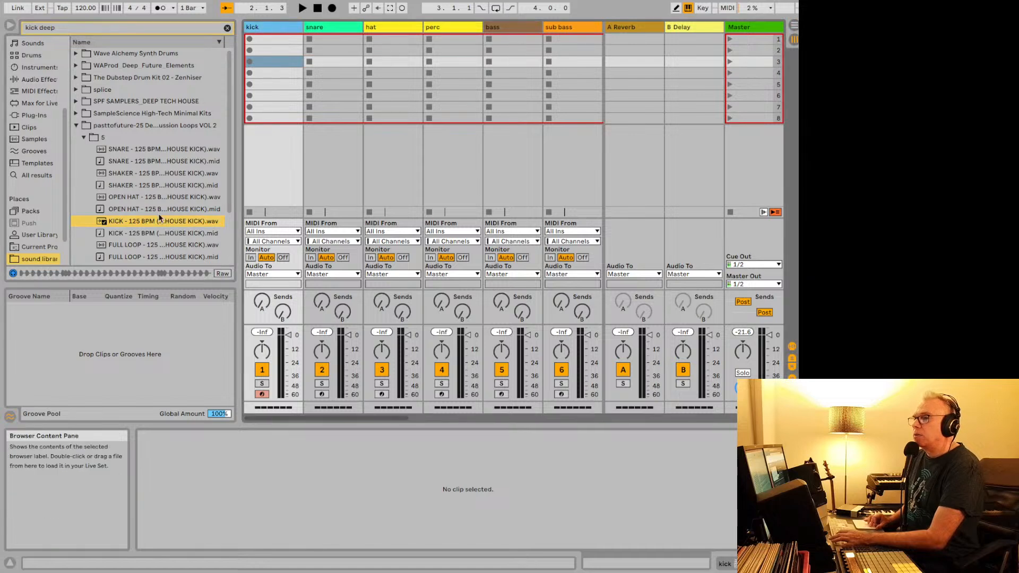
Load the KICK - 125 BPM wav onto the C1 pad of the kick track's Drum Rack.
drag(181, 197, 284, 238)
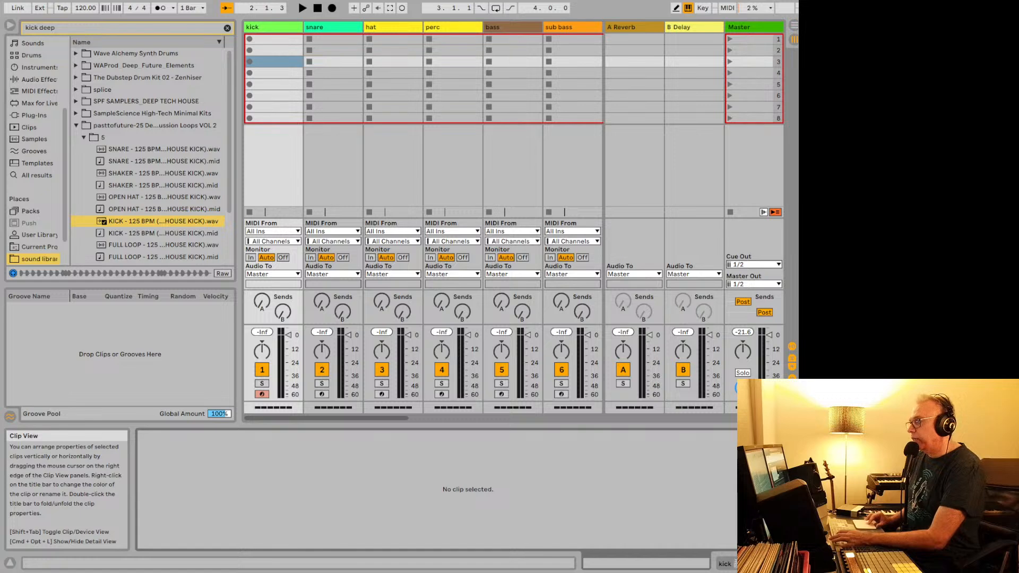
click(725, 564)
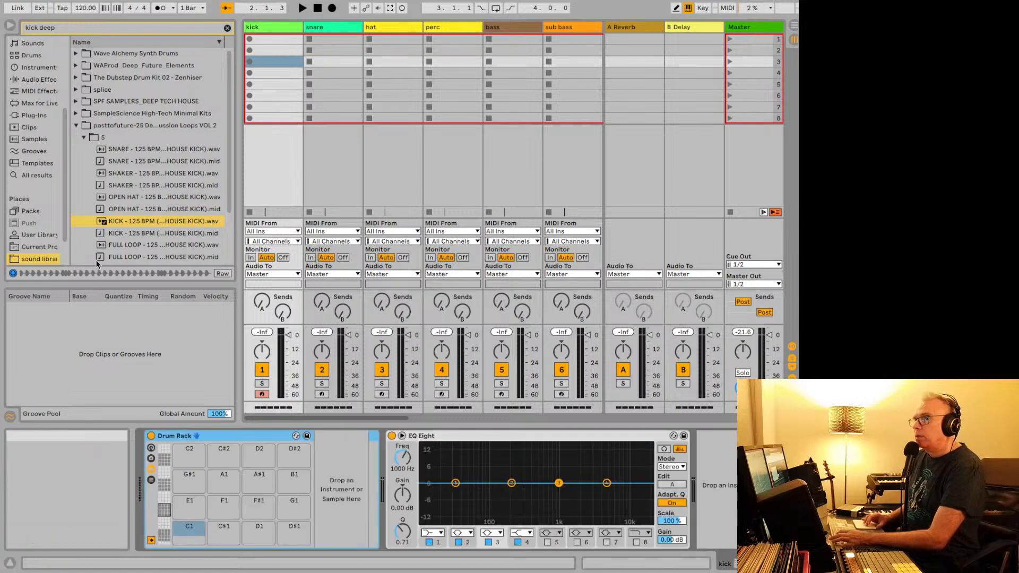
drag(159, 221, 182, 526)
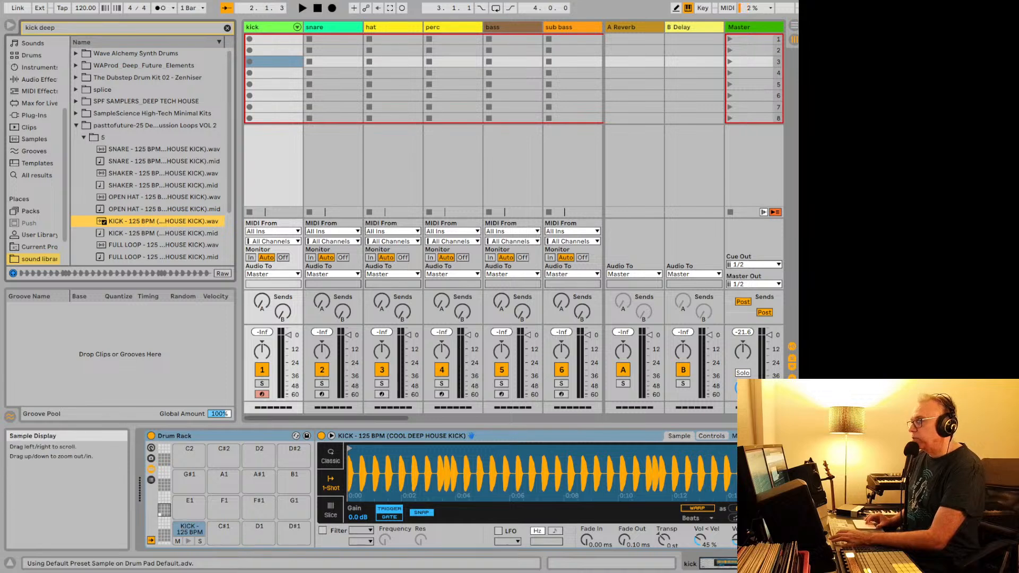
Trim the loaded loop down to its first kick hit and set its fade-out to 68.9 ms.
drag(762, 449, 352, 396)
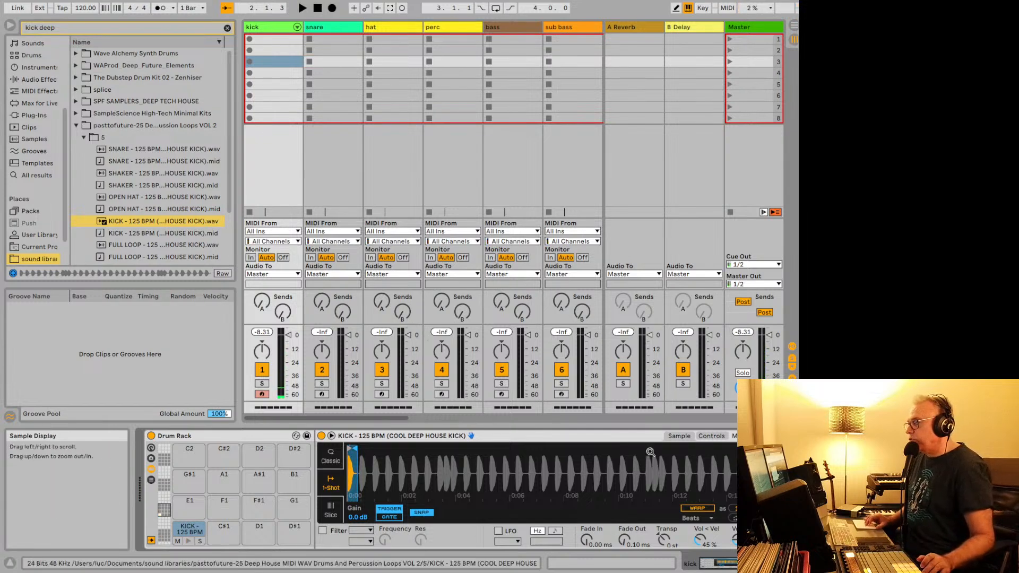
click(268, 25)
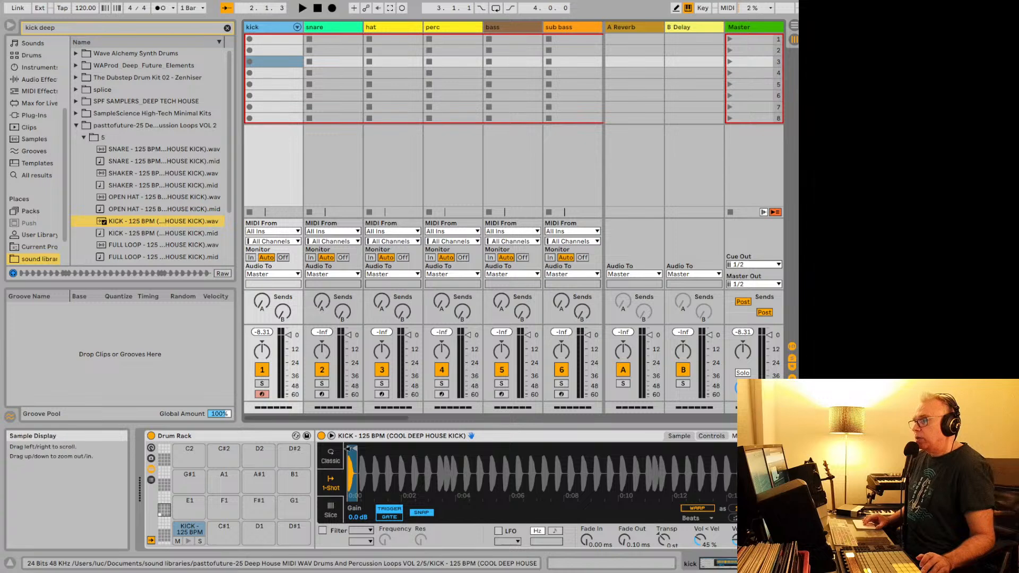
drag(352, 456, 352, 480)
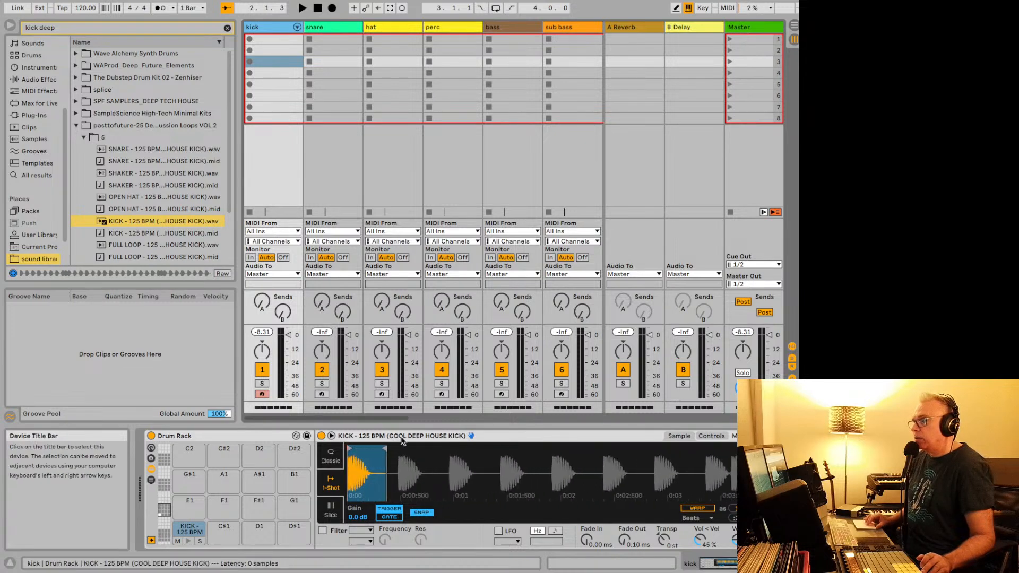
drag(385, 448, 363, 449)
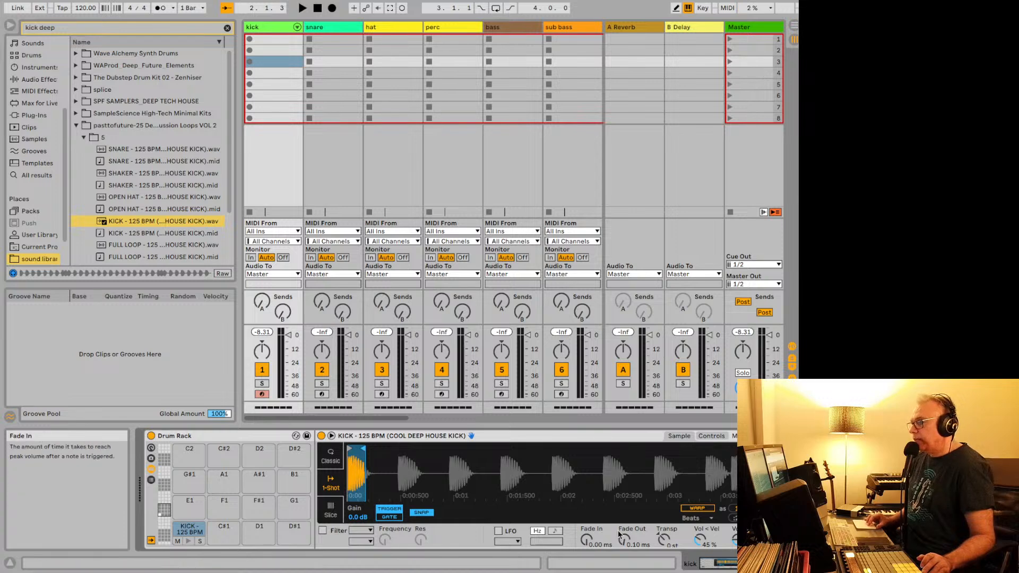
mouse_move(625, 539)
mouse_down()
mouse_move(624, 517)
mouse_move(626, 537)
mouse_up()
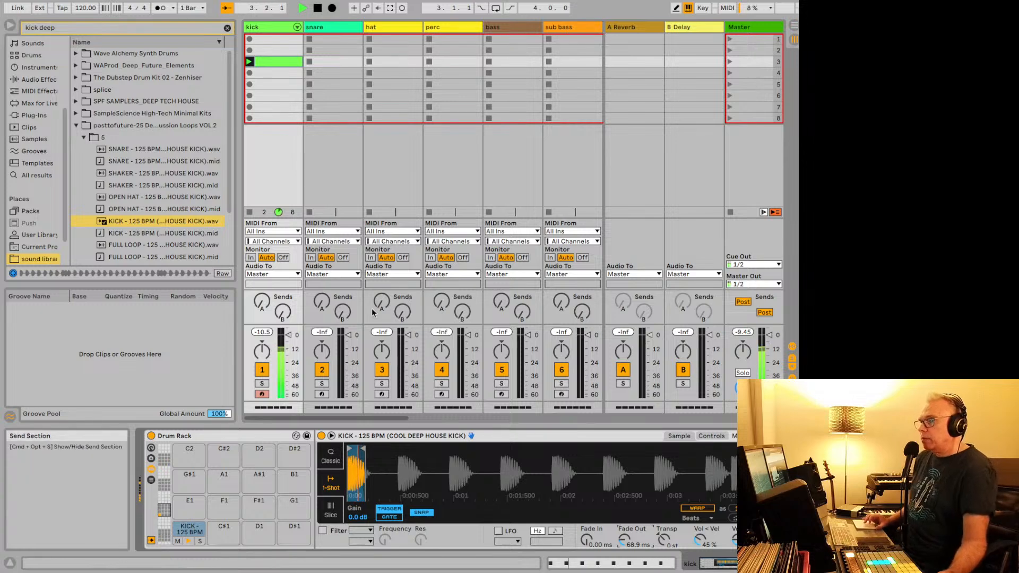
key(space)
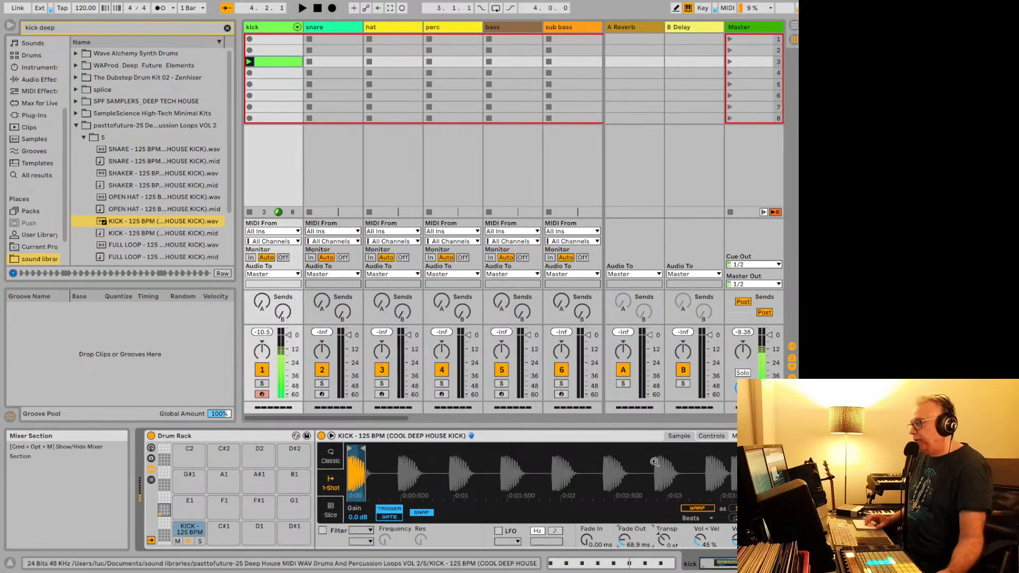
Open the 15-VG-SILK2 3 clip and shift all its notes slightly later so the chord changes meet the bar lines.
click(743, 563)
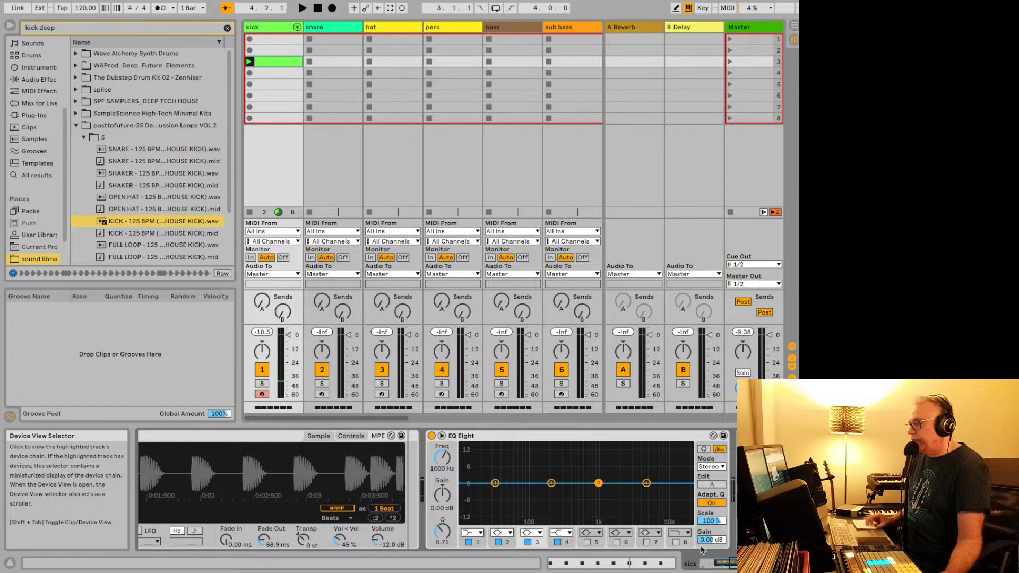
scroll(534, 65, right, 10)
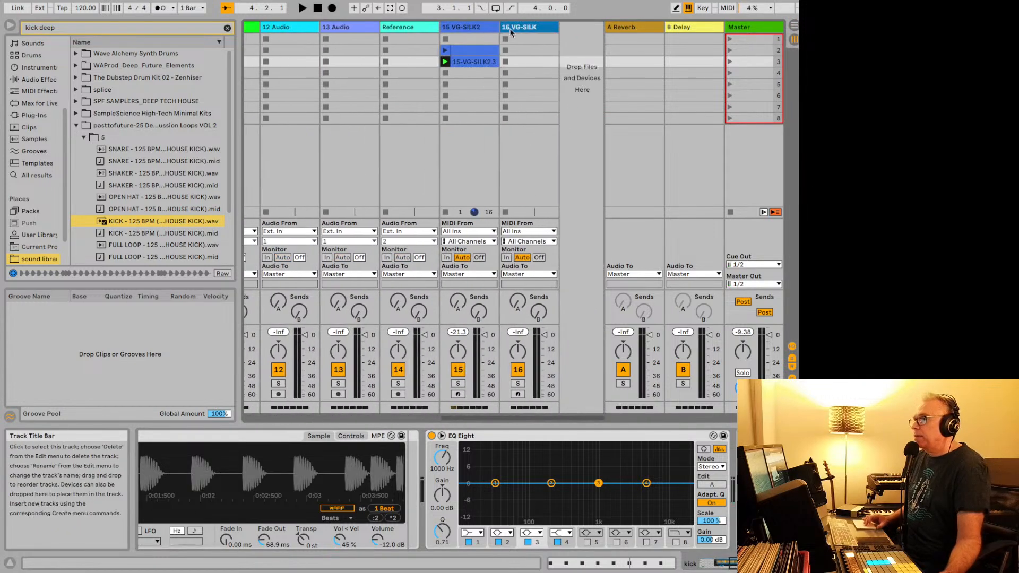
click(457, 28)
click(458, 61)
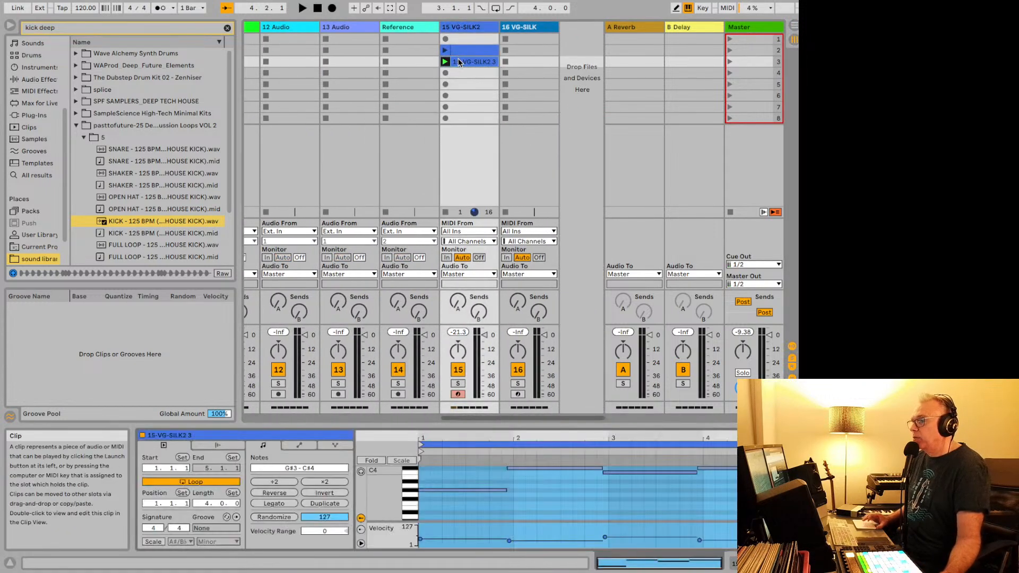
click(505, 475)
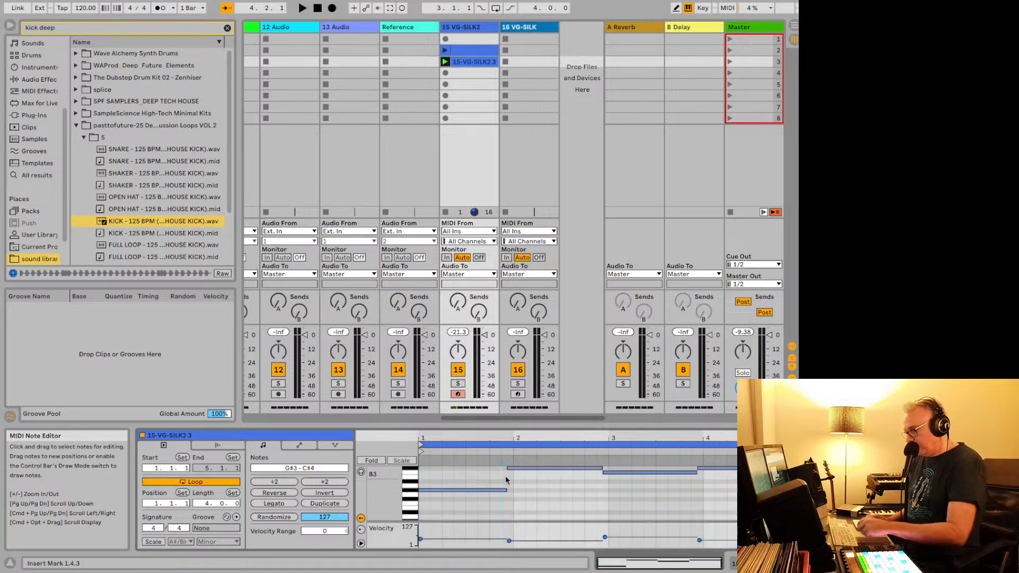
key(super+a)
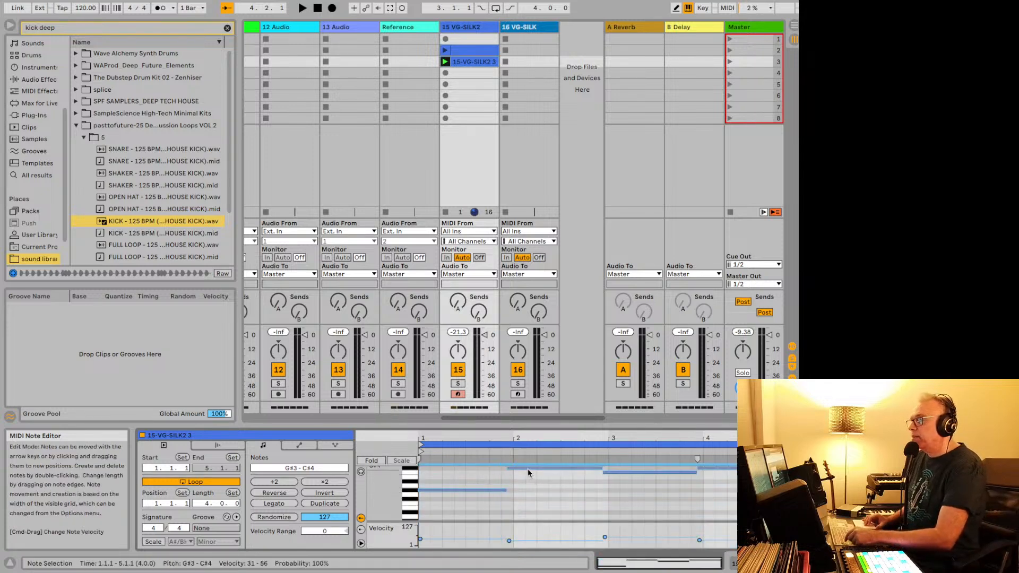
drag(527, 469, 535, 469)
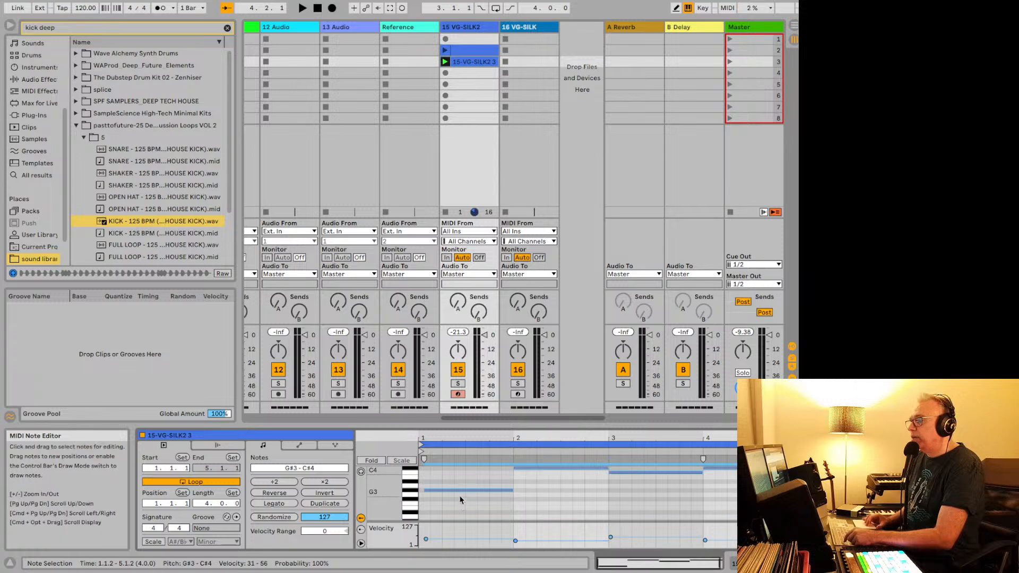
Extend the start of the clip's first G#3 note back to 1.1.1 and select all the notes.
click(445, 490)
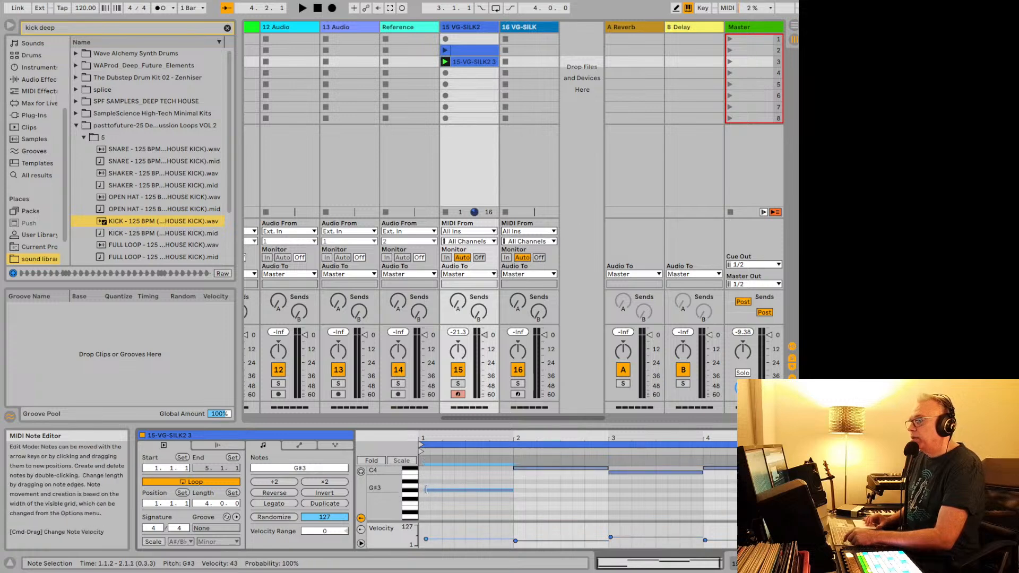
drag(424, 490, 397, 492)
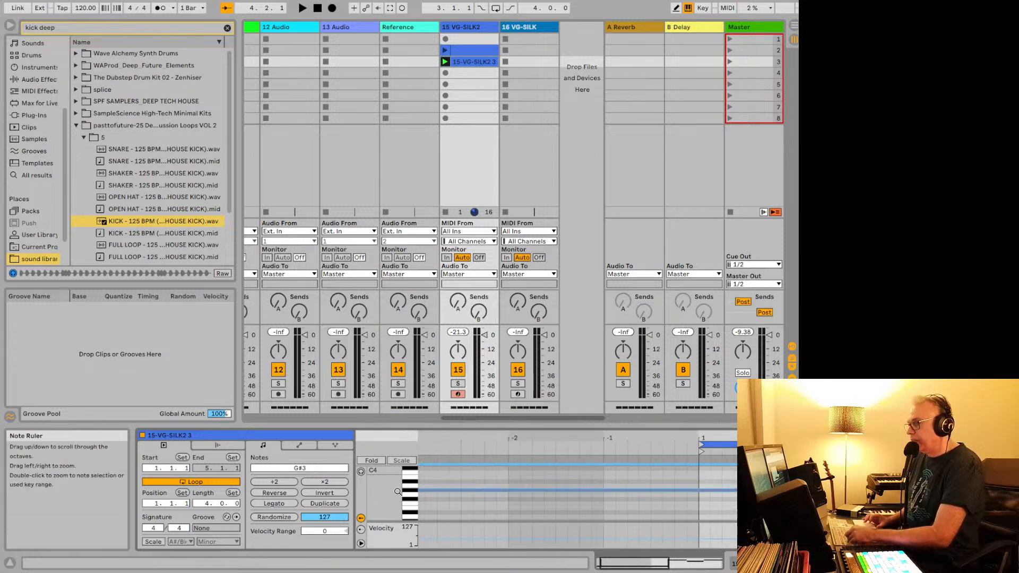
key(super+z)
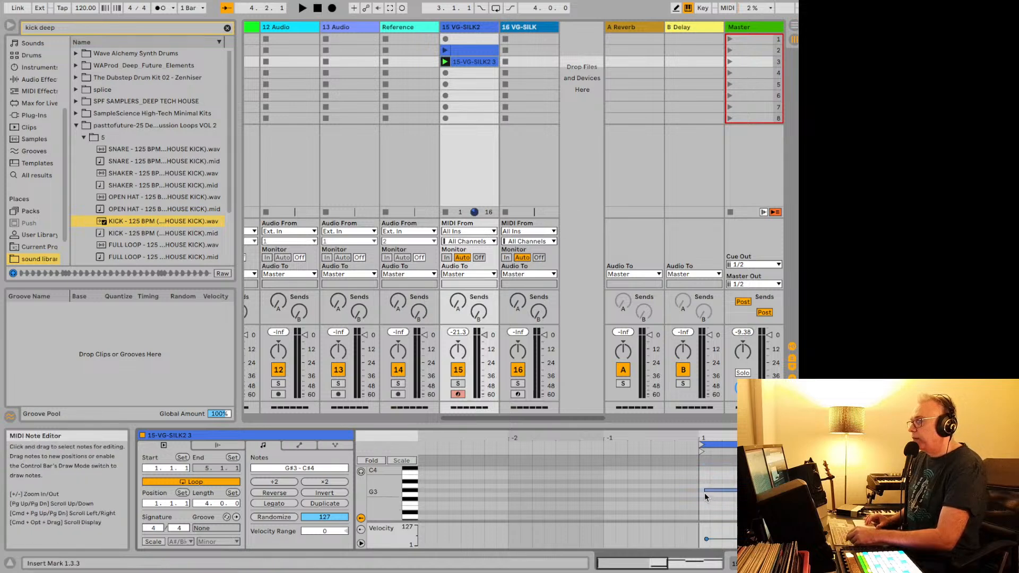
drag(705, 490, 699, 491)
scroll(636, 493, right, 2)
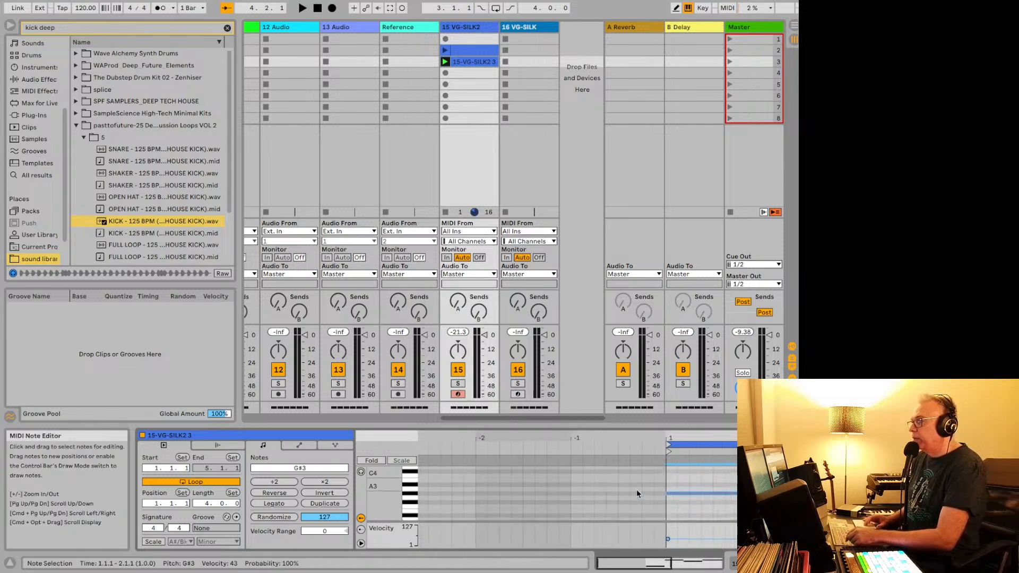
scroll(636, 489, right, 5)
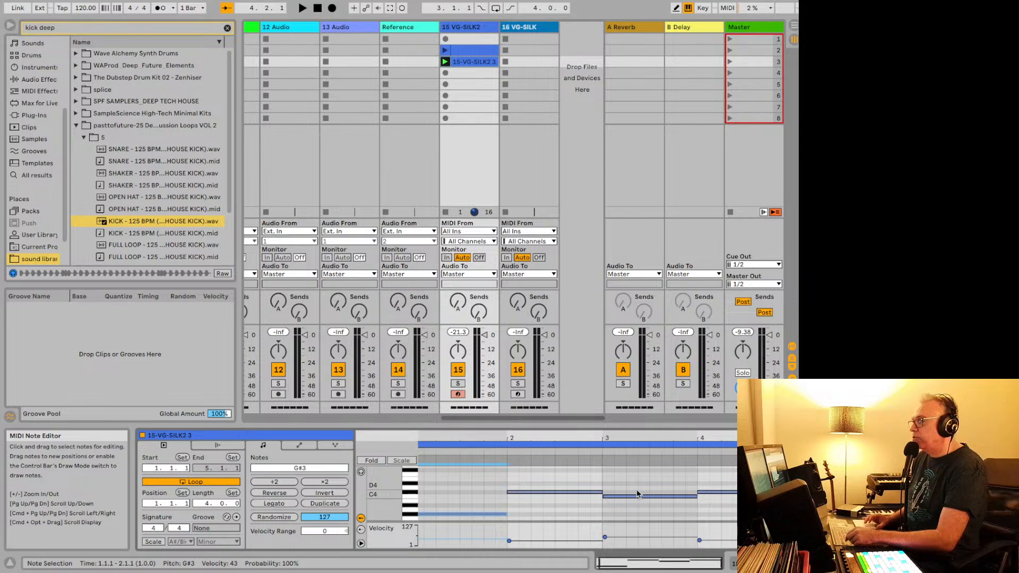
key(super+a)
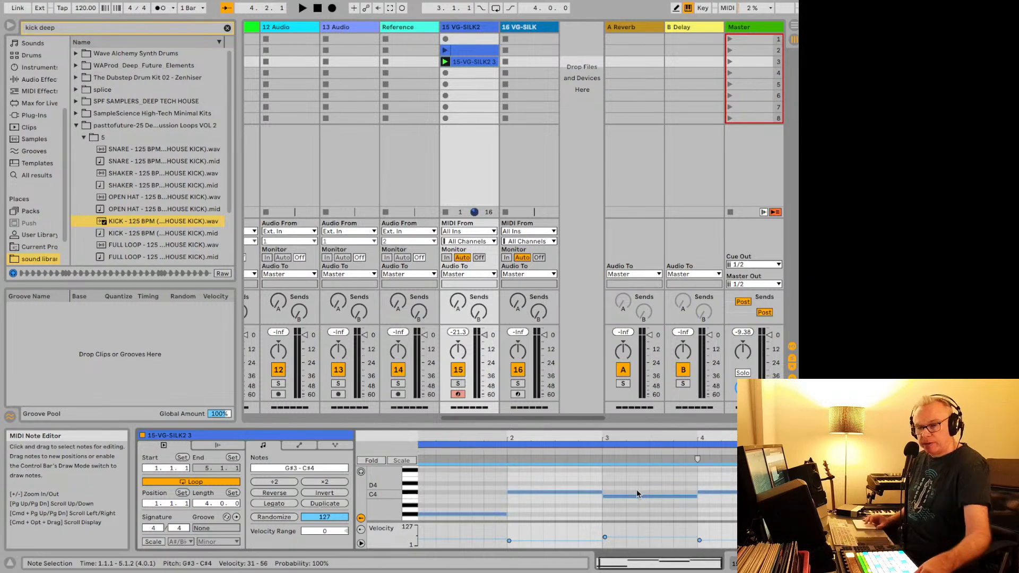
Play the chord clip together with the kick and open the VG-SILK2 plugin window.
key(space)
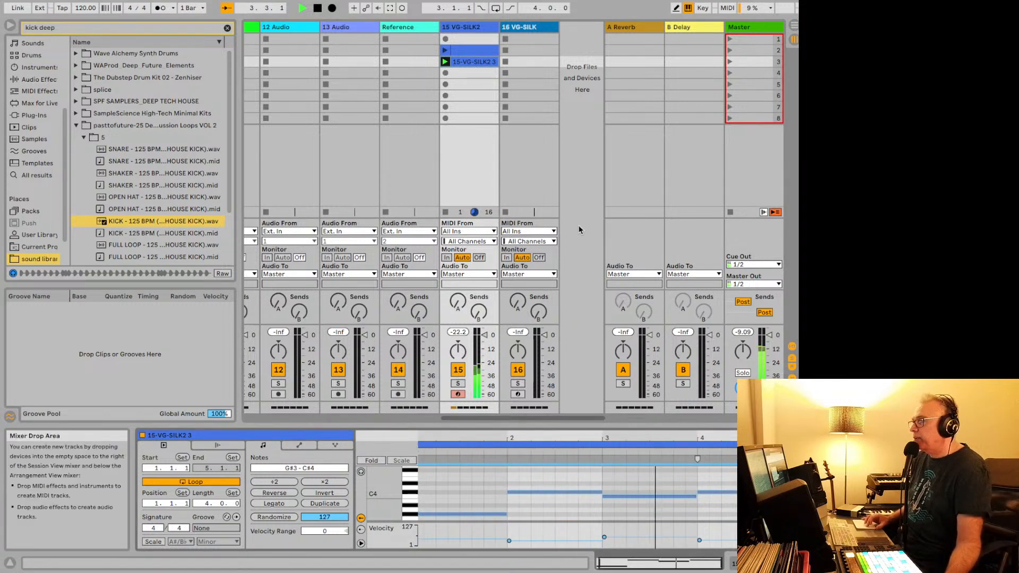
key(shift+Tab)
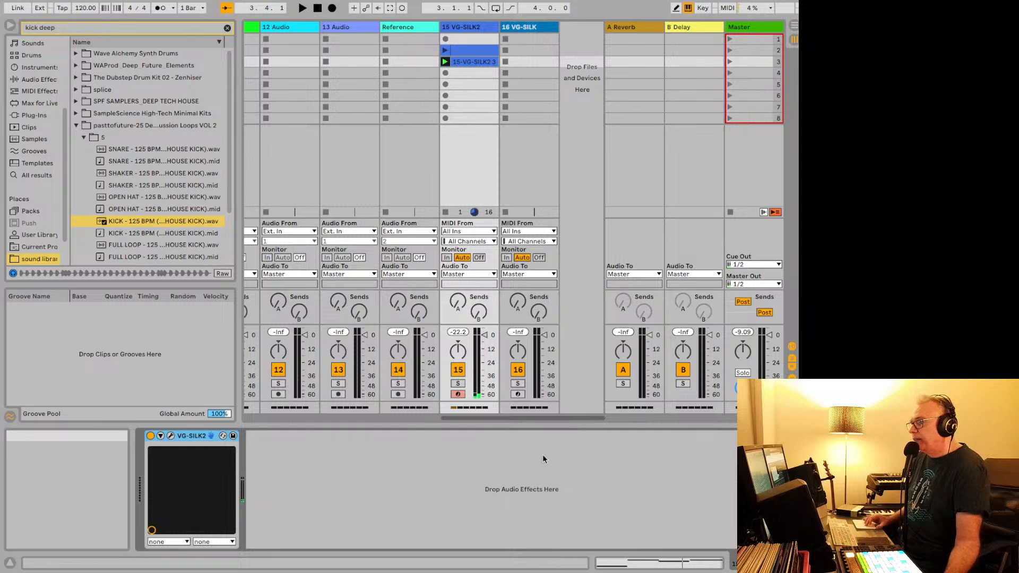
click(170, 435)
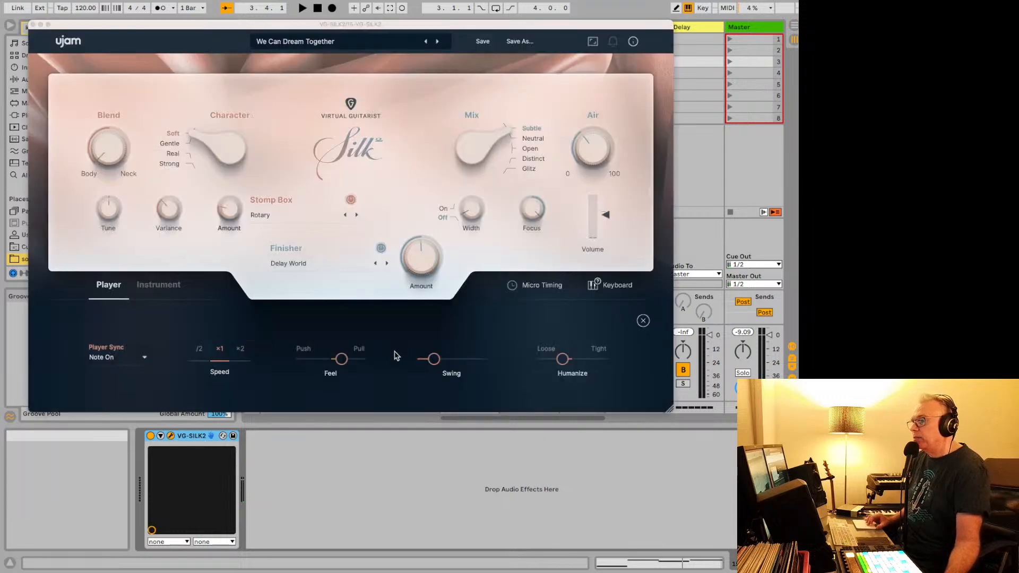
During playback, set Silk 2's Feel to 0, lower Swing slightly and move Humanize to the middle, closing the plugin window when done.
key(space)
mouse_move(341, 359)
mouse_down()
mouse_move(317, 360)
mouse_move(330, 362)
mouse_up()
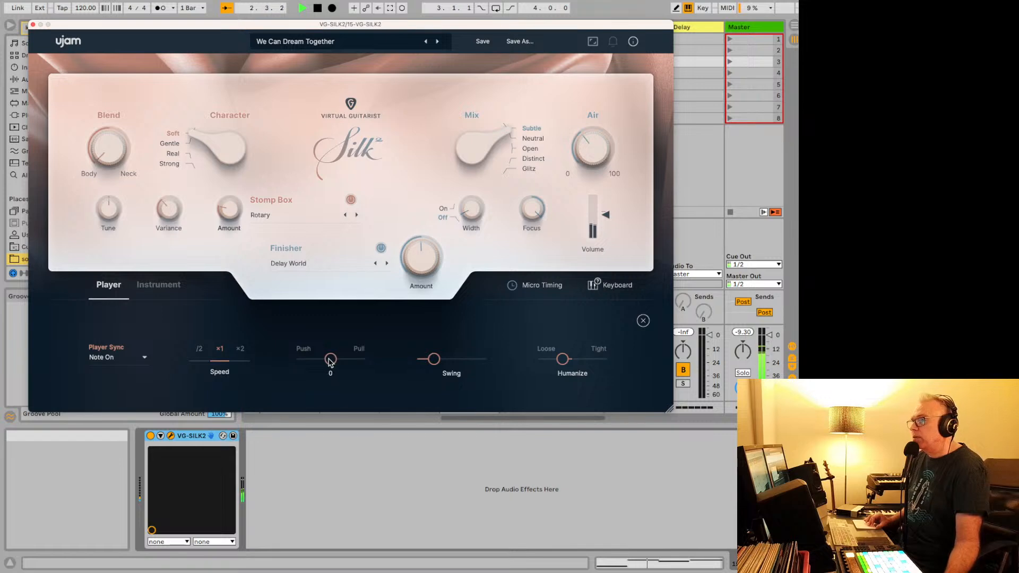
drag(437, 362, 429, 366)
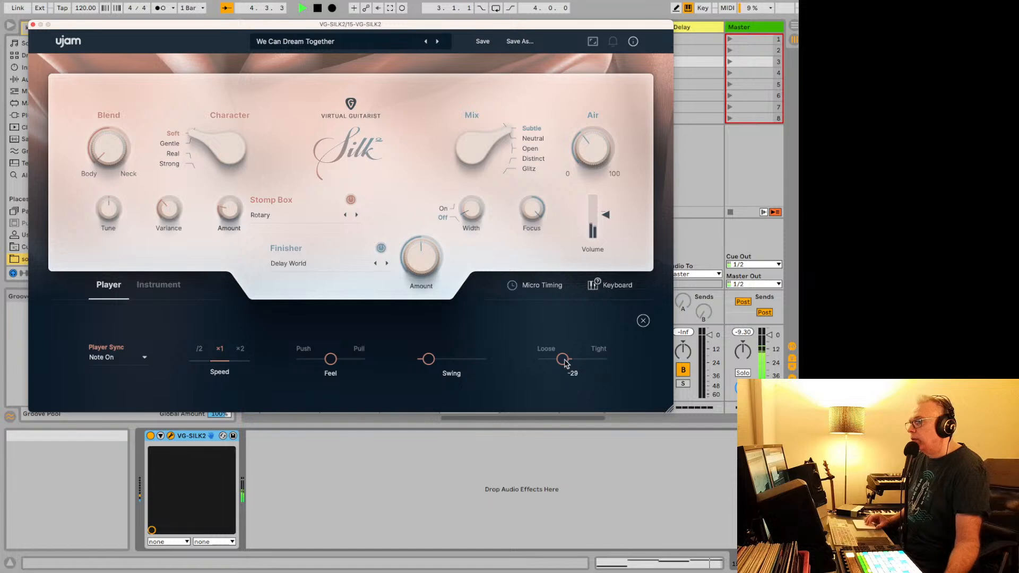
drag(565, 364, 577, 364)
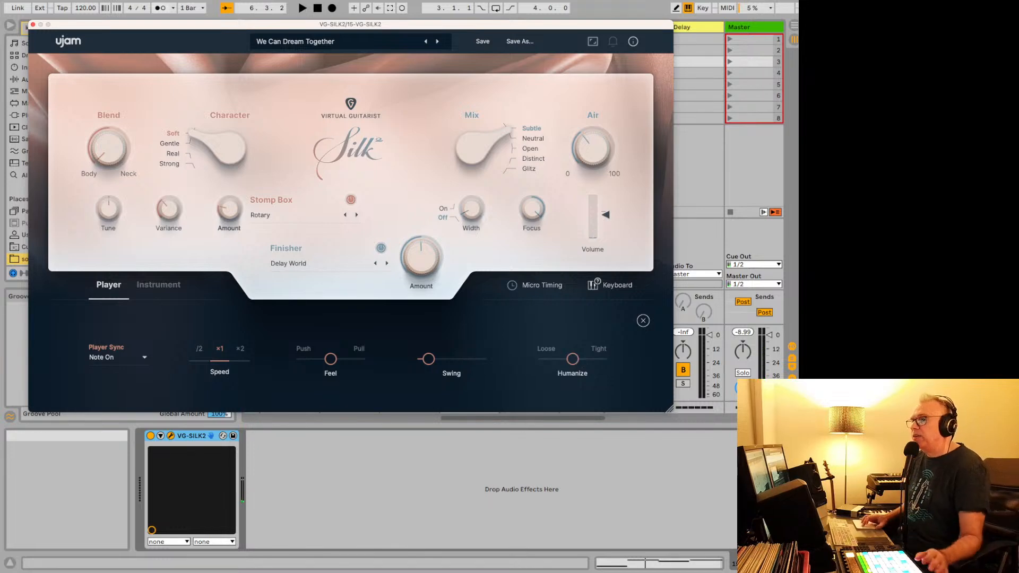
click(33, 25)
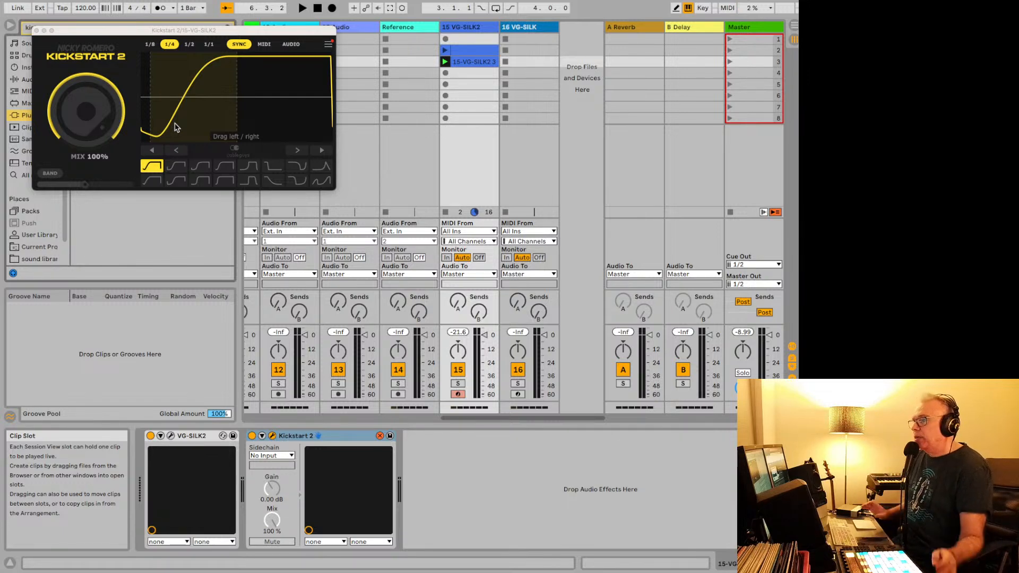
Start playback and audition several Kickstart 2 ducking curves, lowering the plugin's Mix to 63%.
key(space)
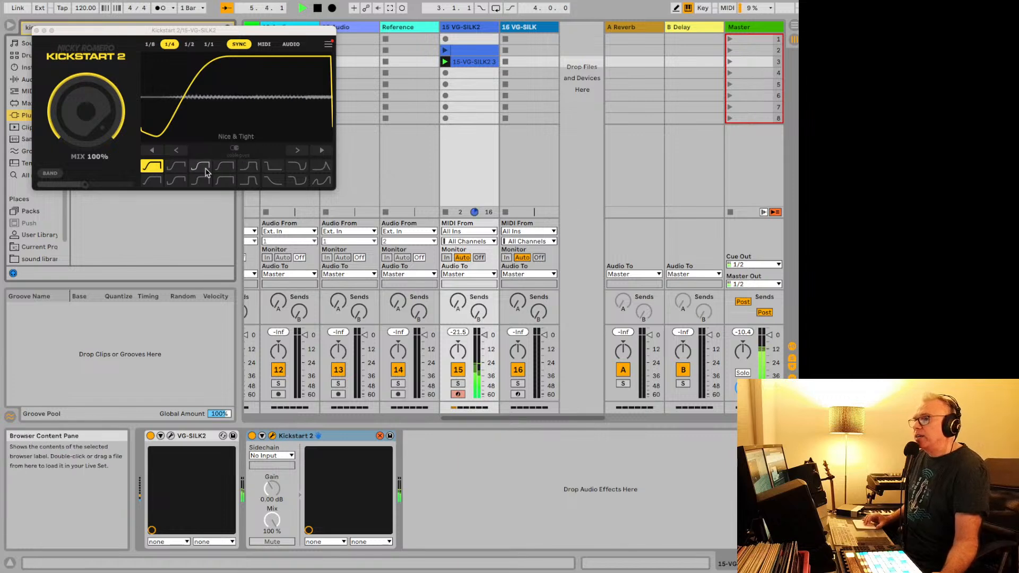
click(201, 167)
click(225, 169)
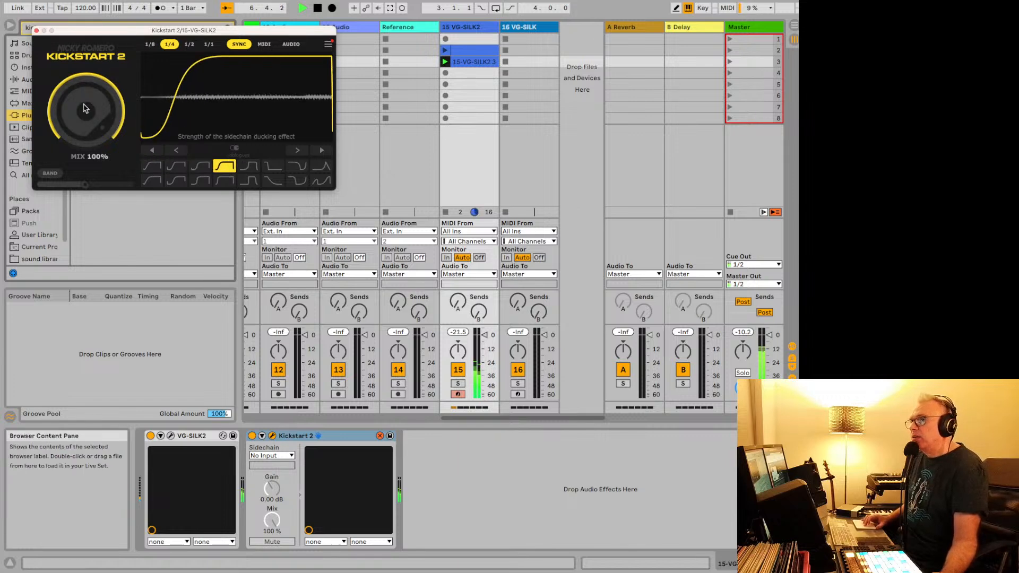
drag(73, 104, 73, 127)
click(176, 167)
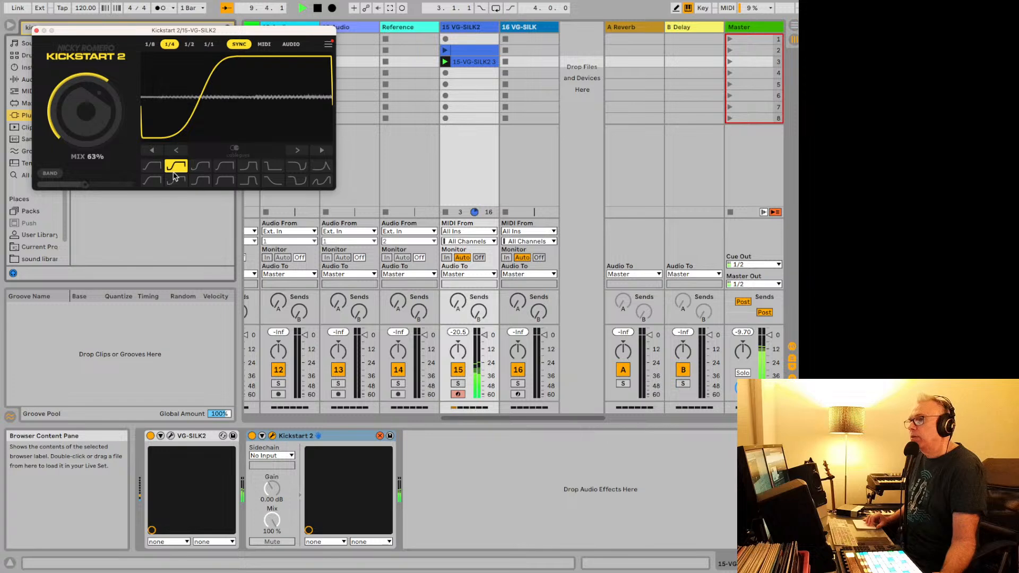
Try more Kickstart 2 curves including Nice & Tight, return to Free Punch and raise the Mix to 68%.
click(173, 180)
click(194, 167)
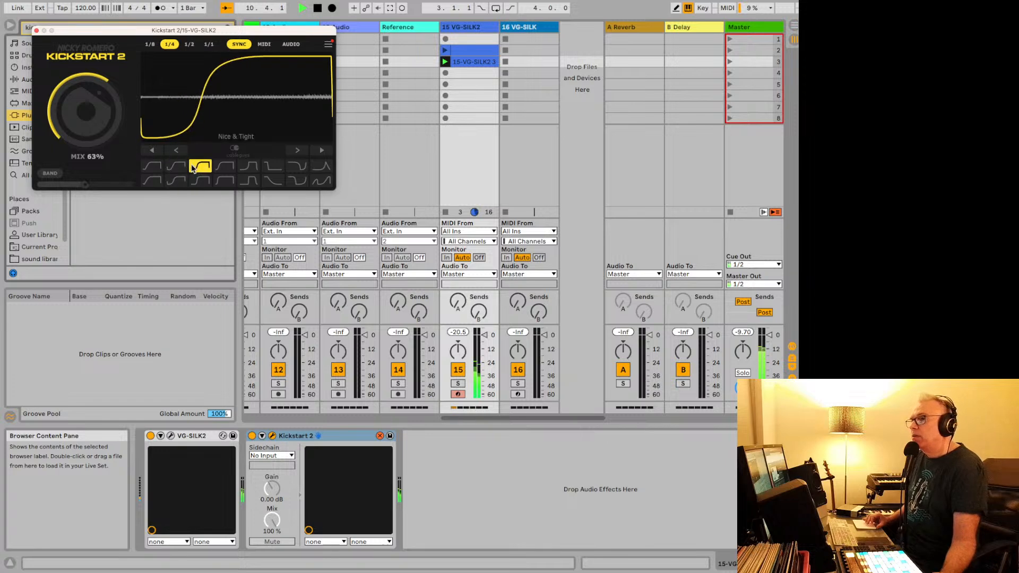
click(221, 181)
click(151, 167)
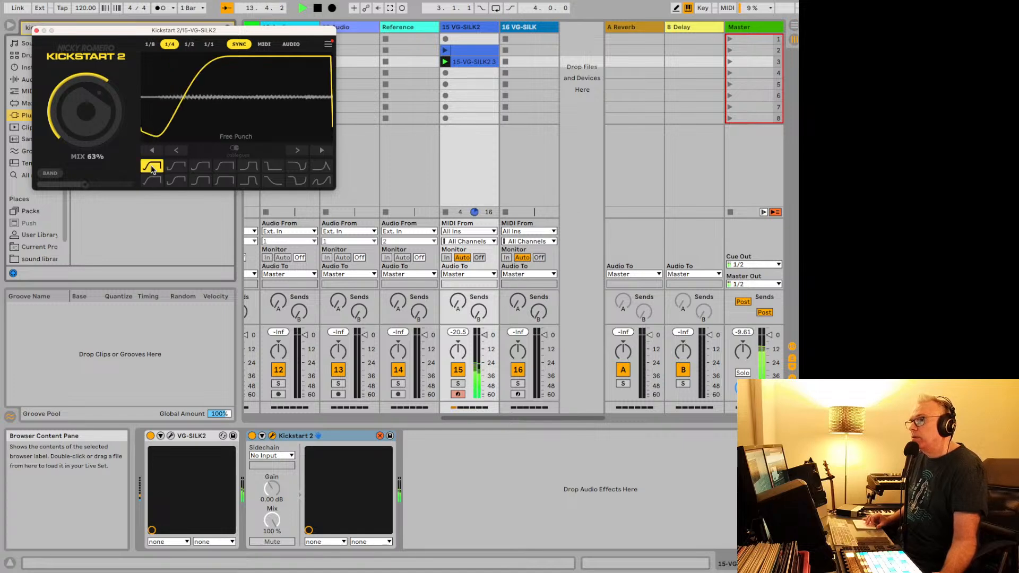
drag(85, 112, 64, 106)
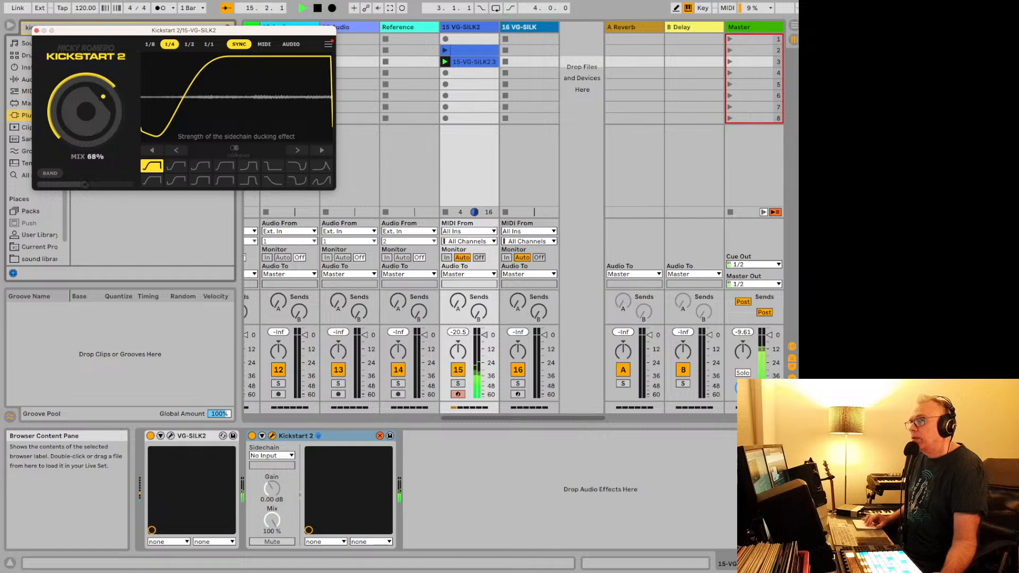
On the 15 VG-SILK2 track, try another ducking curve, set Kickstart 2's Mix to 47%, return to Free Punch and stop playback.
click(475, 25)
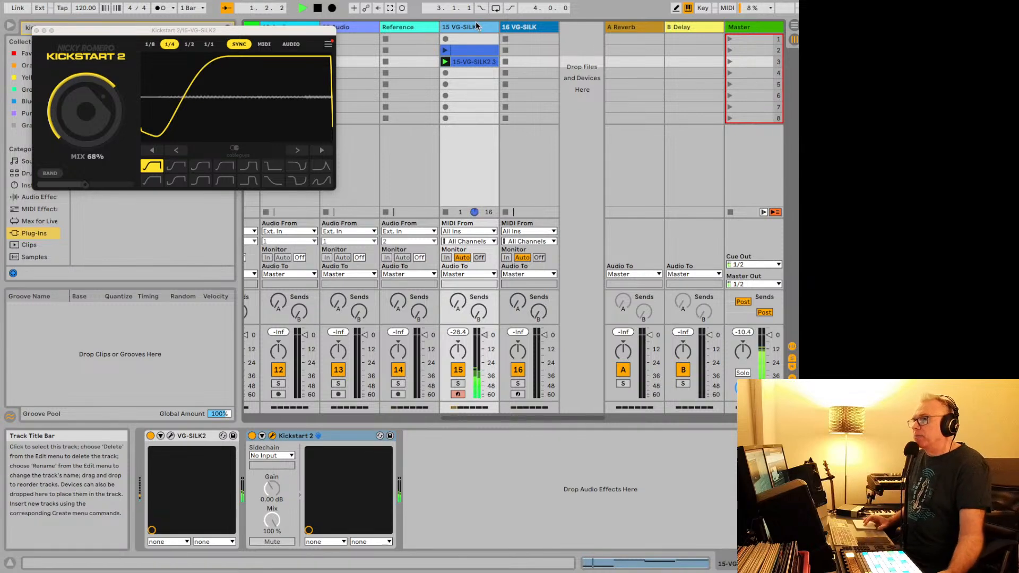
click(246, 171)
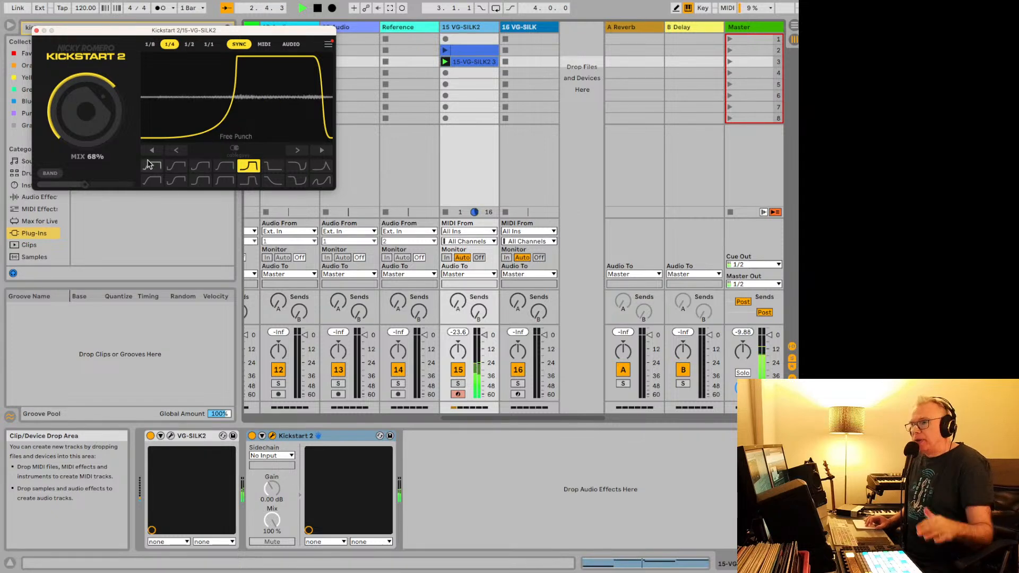
drag(86, 112, 86, 132)
click(160, 170)
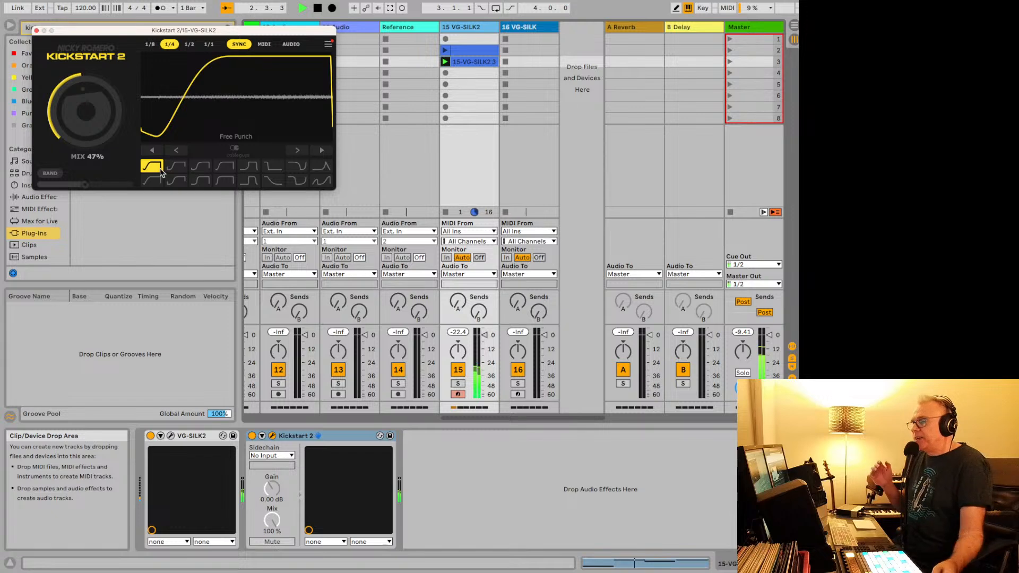
key(space)
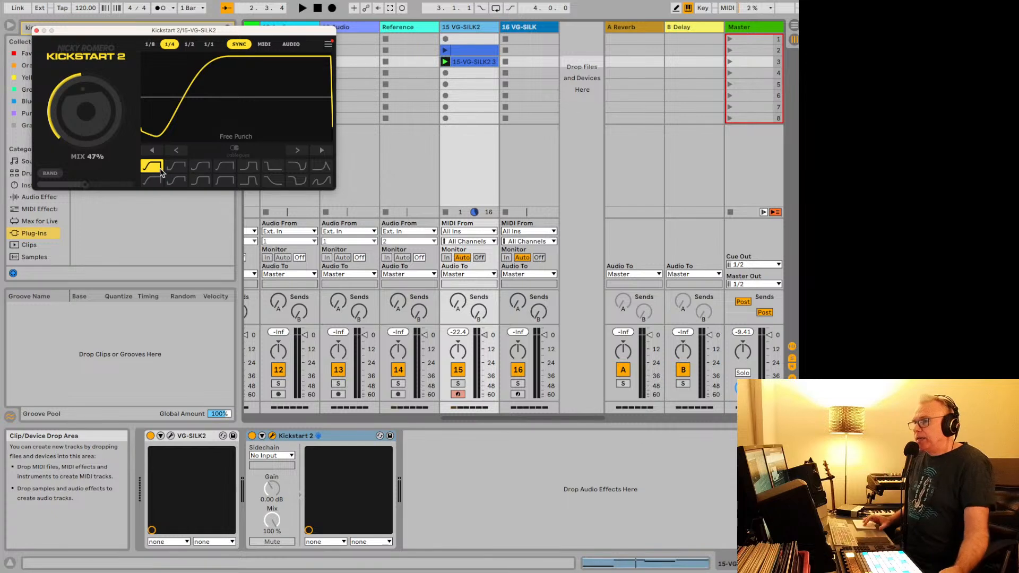
Listen to the chord part with Kickstart 2 bypassed and reactivated to compare the ducking.
click(251, 436)
key(space)
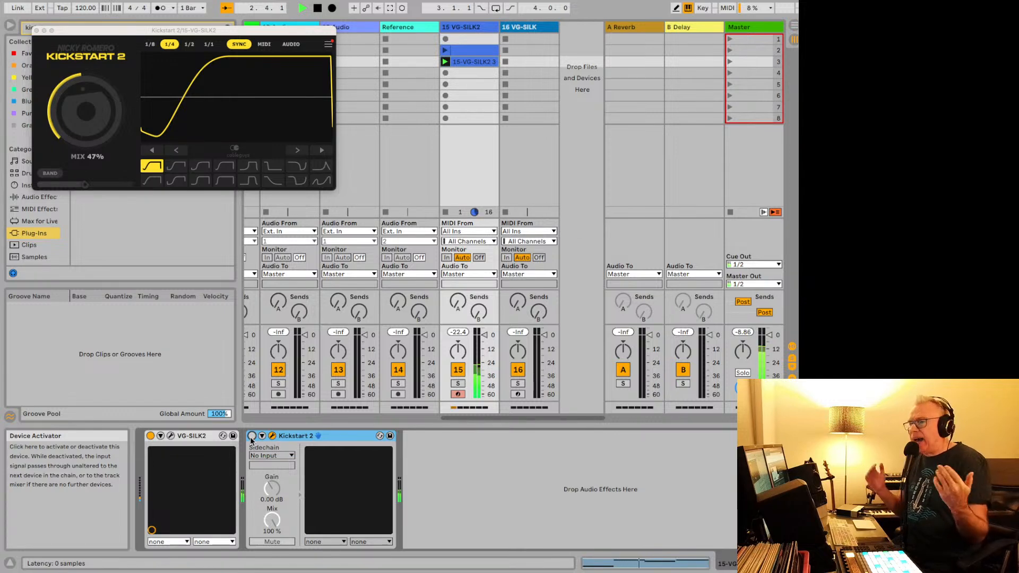
click(252, 436)
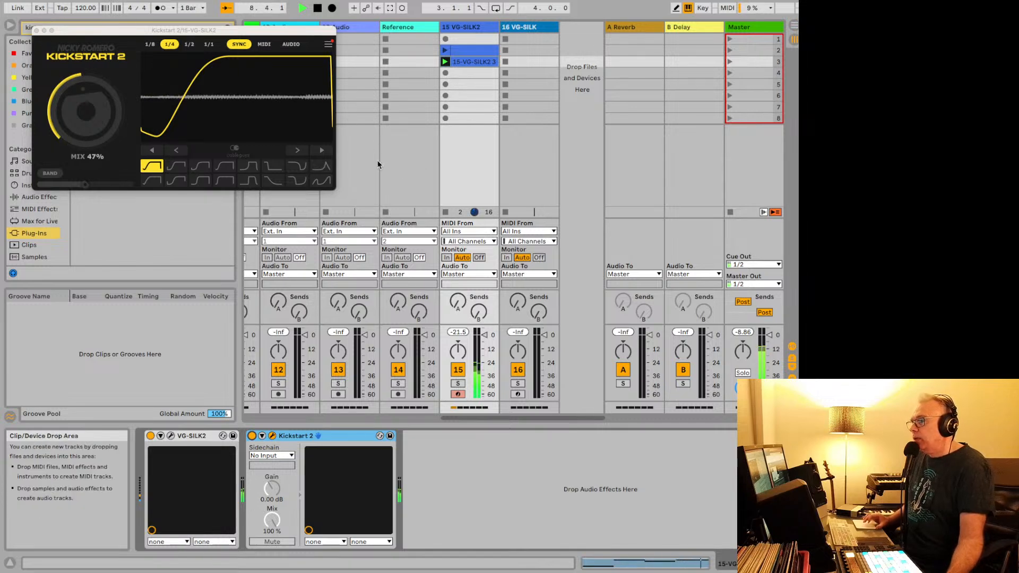
Add EQ Eight after Kickstart 2 and lower band 1 to about -9.55 dB at 80.8 Hz.
key(space)
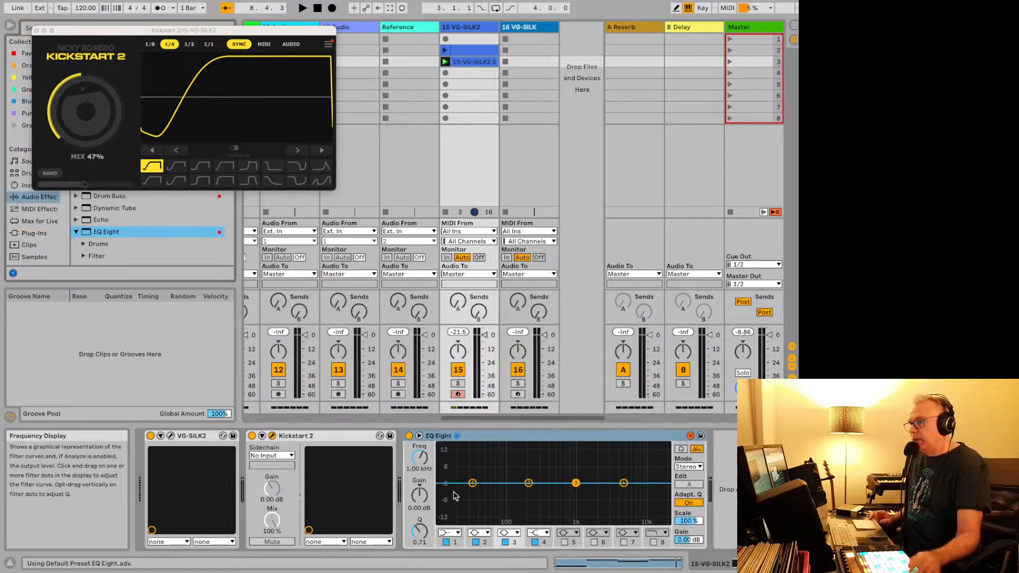
key(space)
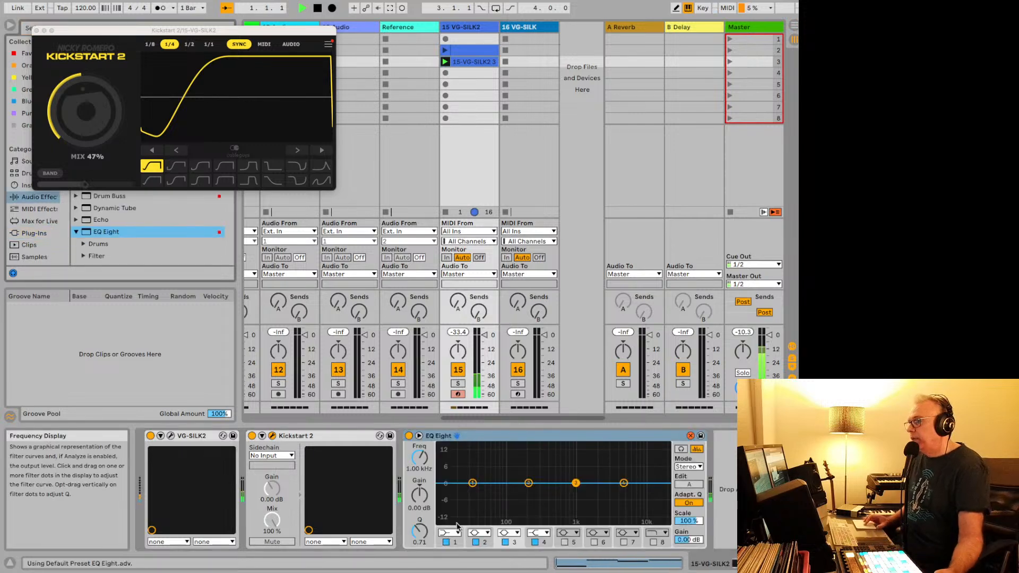
click(472, 483)
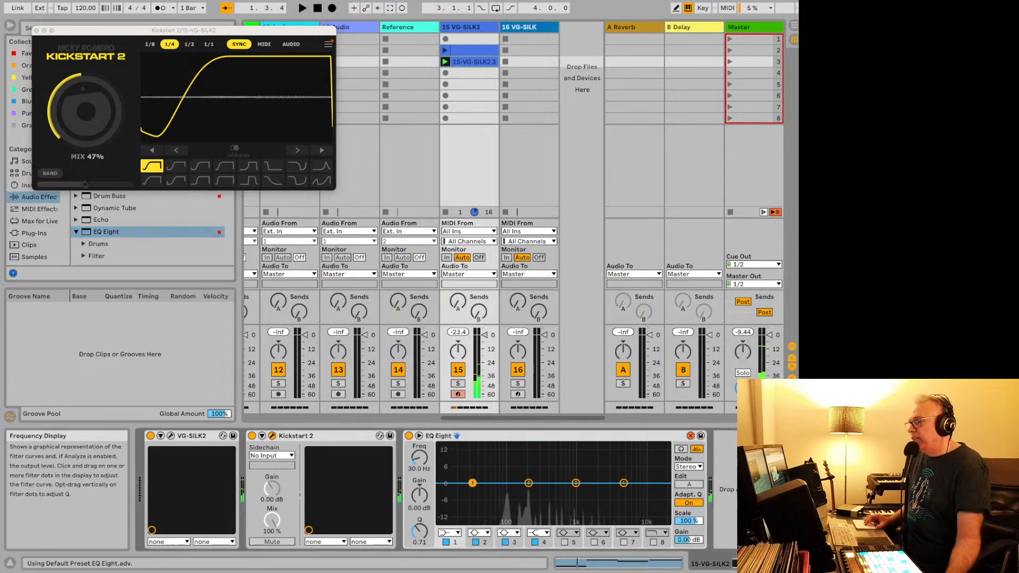
drag(472, 483, 475, 496)
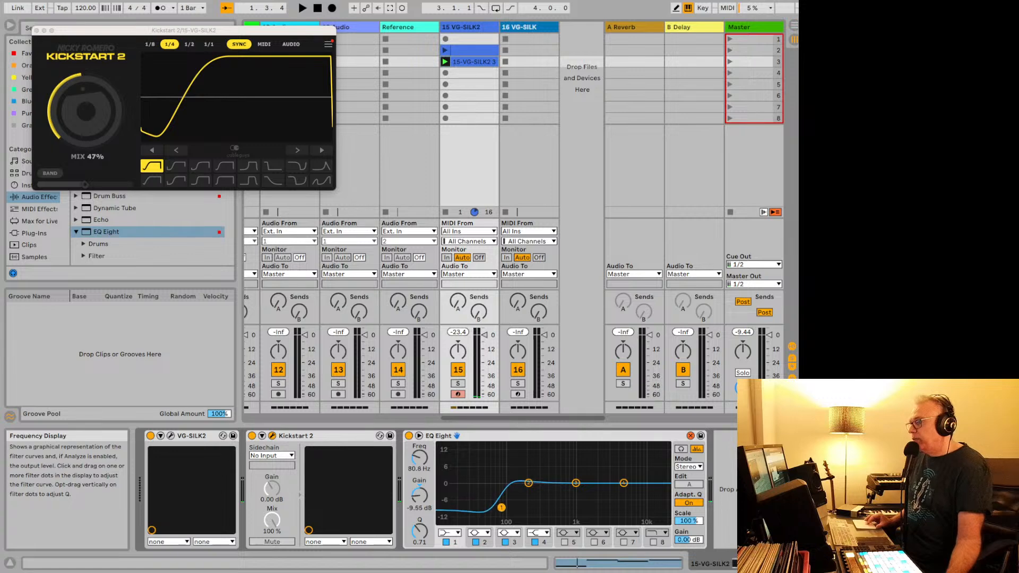
During playback, set EQ Eight's band 3 to about 1.86 dB at 1.32 kHz and band 1 to -8.55 dB at 119 Hz.
drag(573, 483, 573, 481)
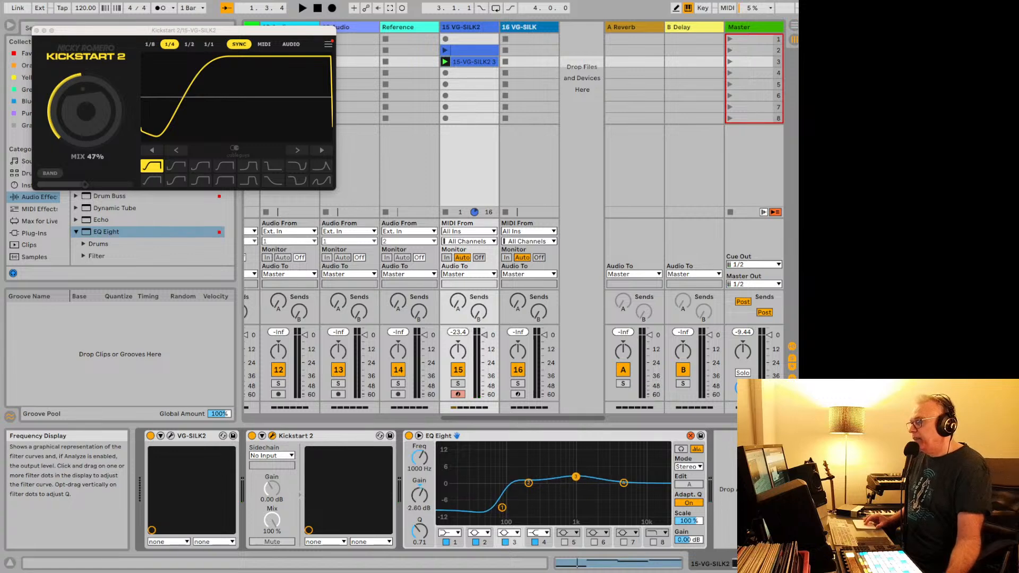
key(space)
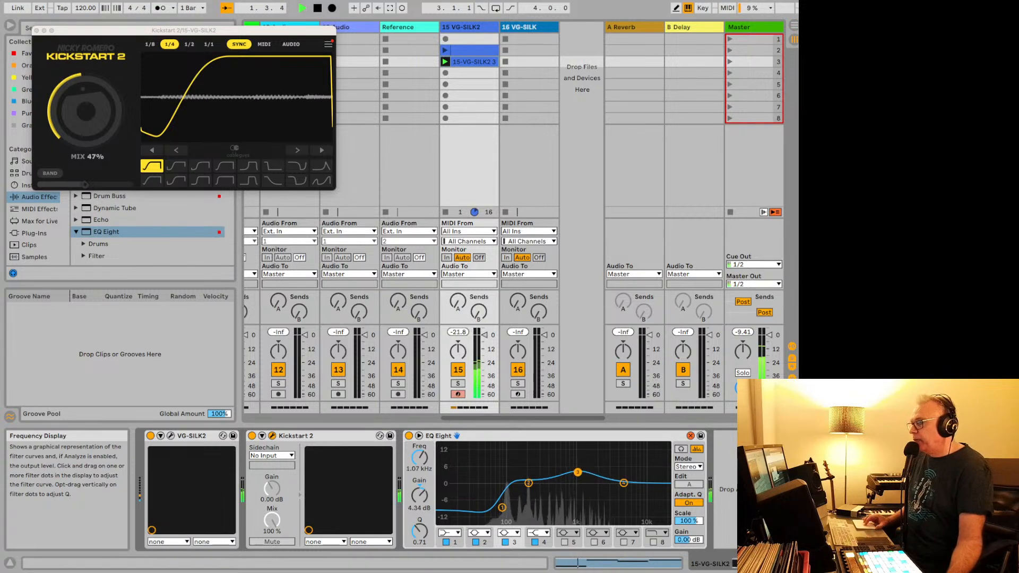
mouse_move(577, 479)
mouse_down()
mouse_move(592, 477)
mouse_move(583, 476)
mouse_up()
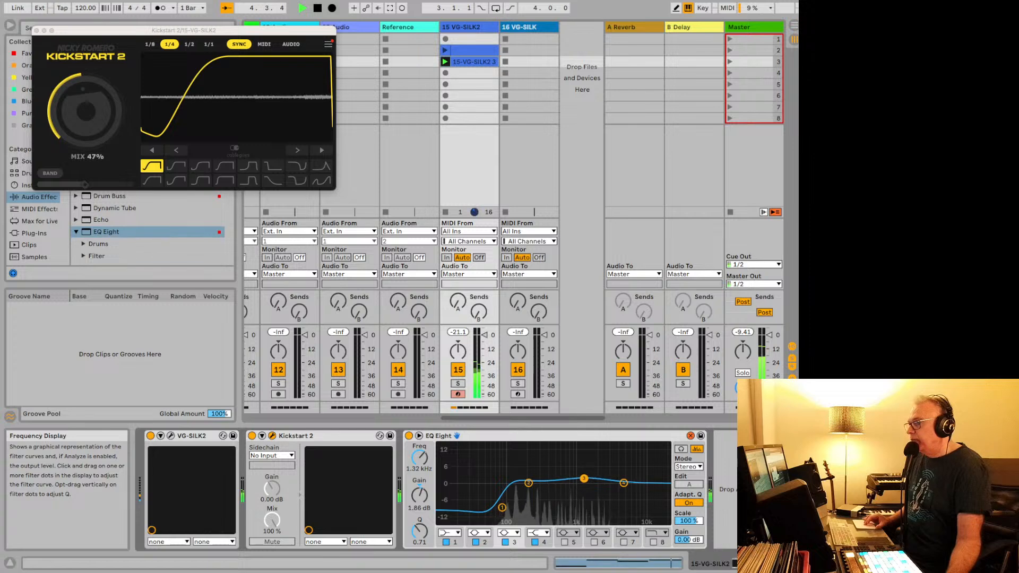
click(501, 507)
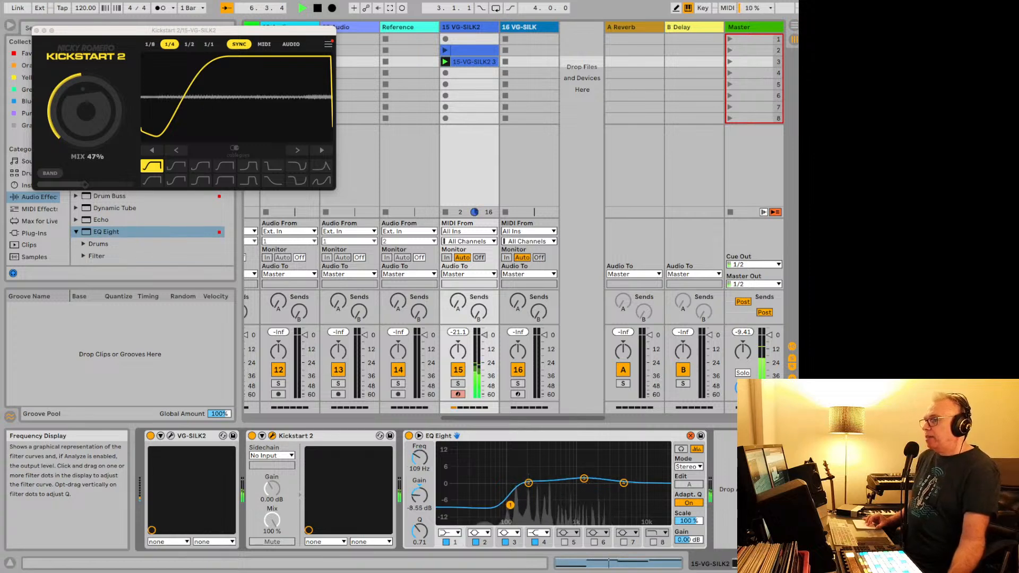
drag(512, 505, 512, 505)
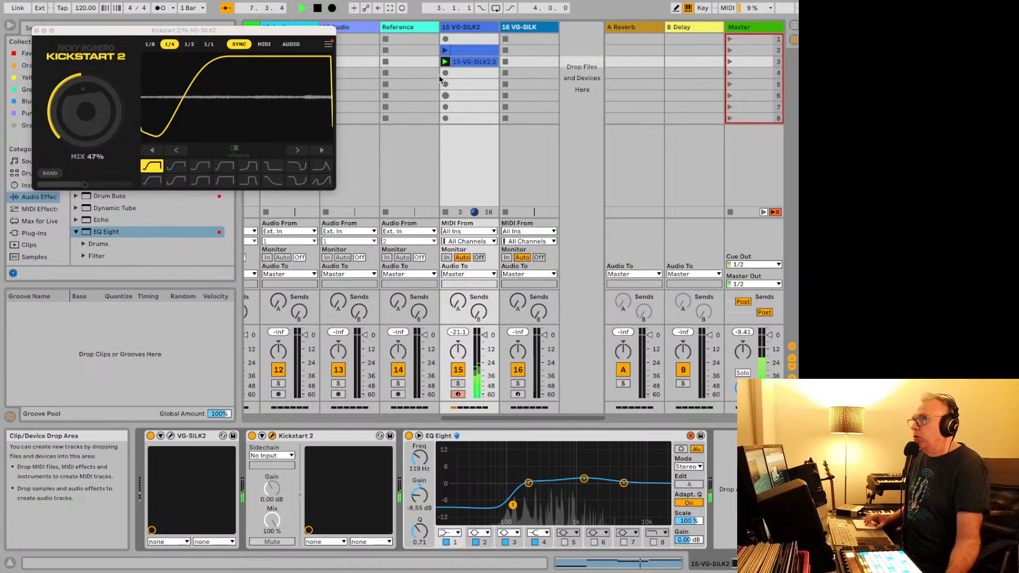
Select the bass track, open its Serum plugin window and move it clear of the device chain.
click(372, 25)
scroll(370, 21, left, 10)
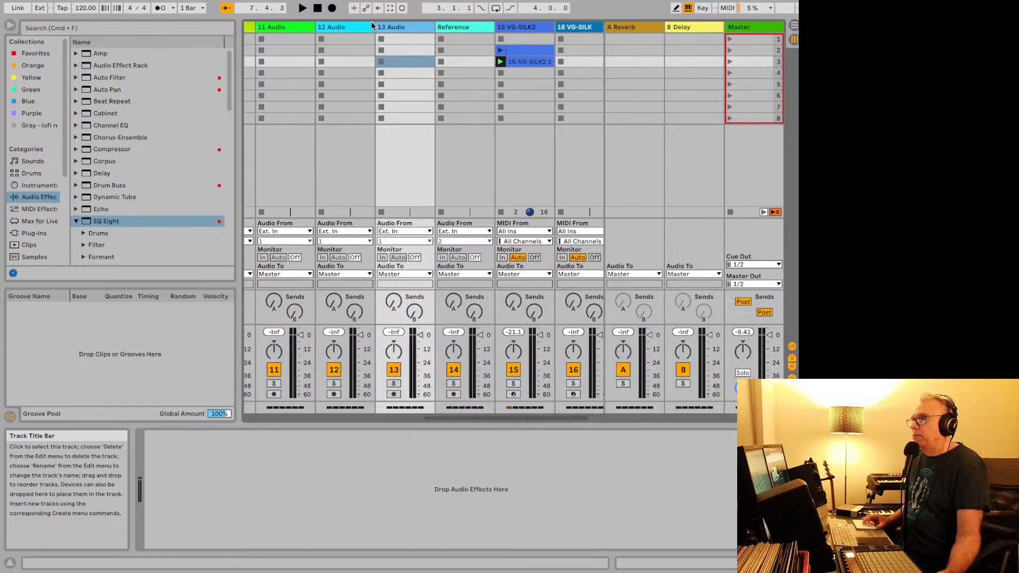
scroll(371, 21, right, 2)
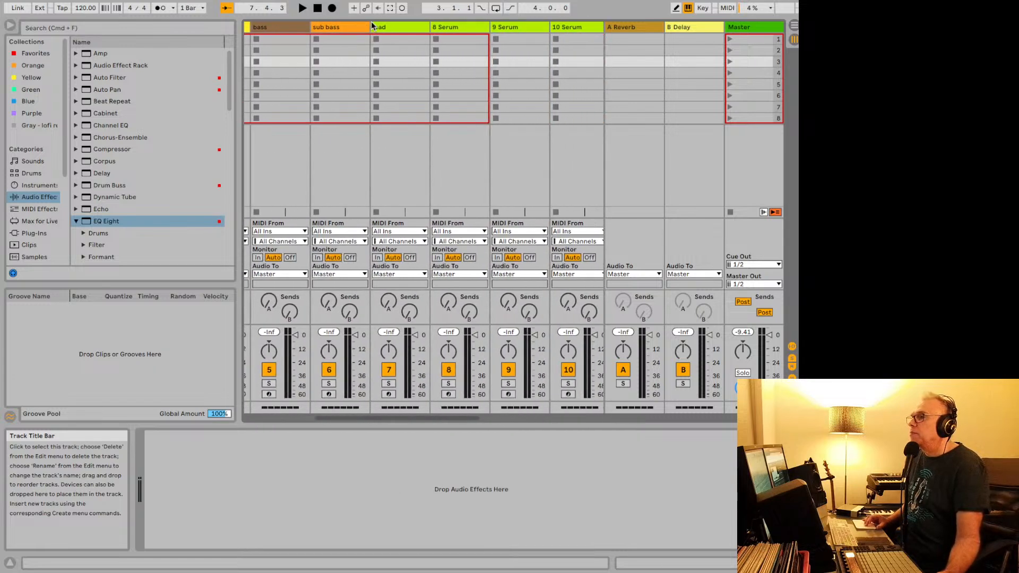
click(438, 28)
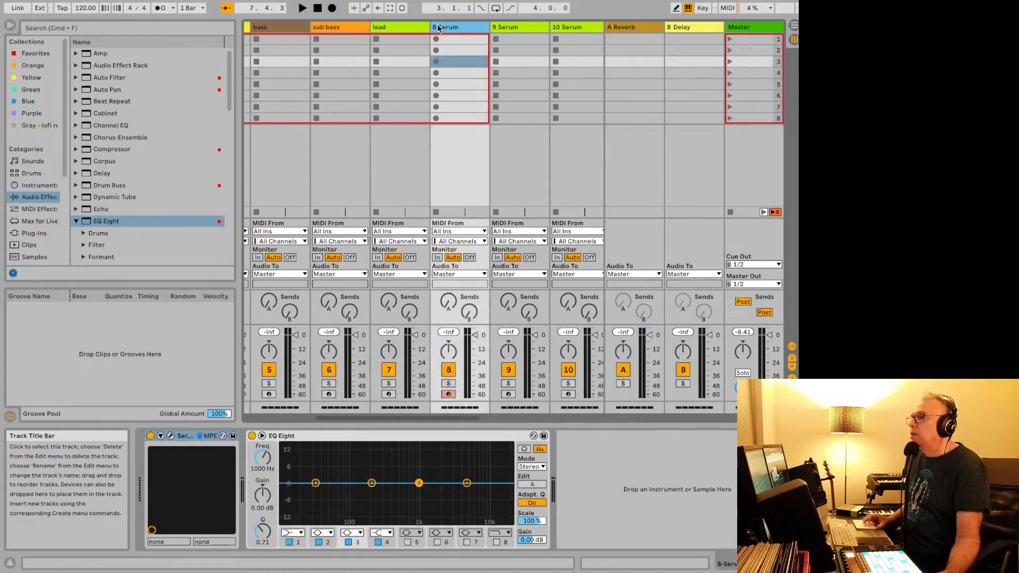
click(274, 32)
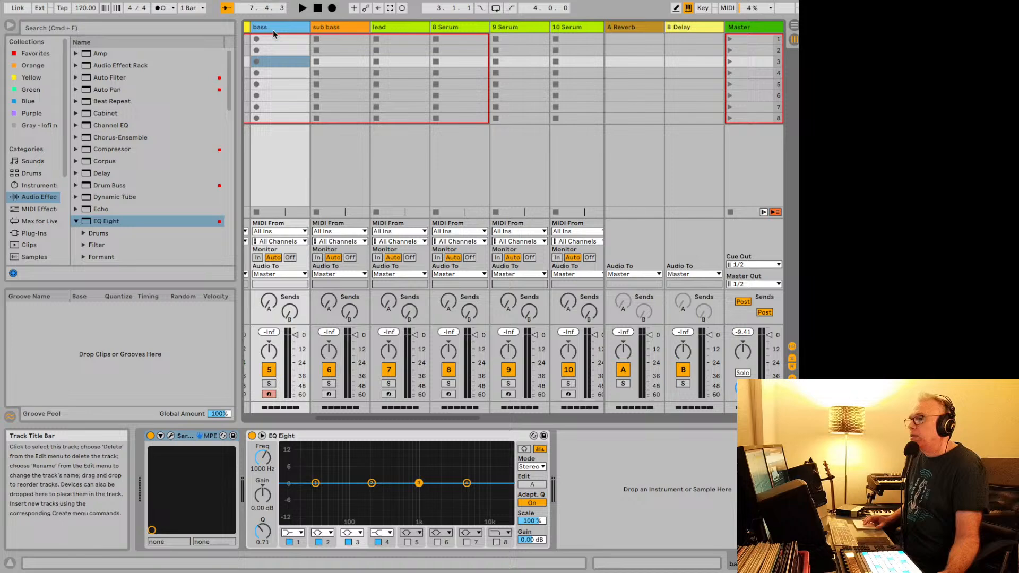
click(172, 434)
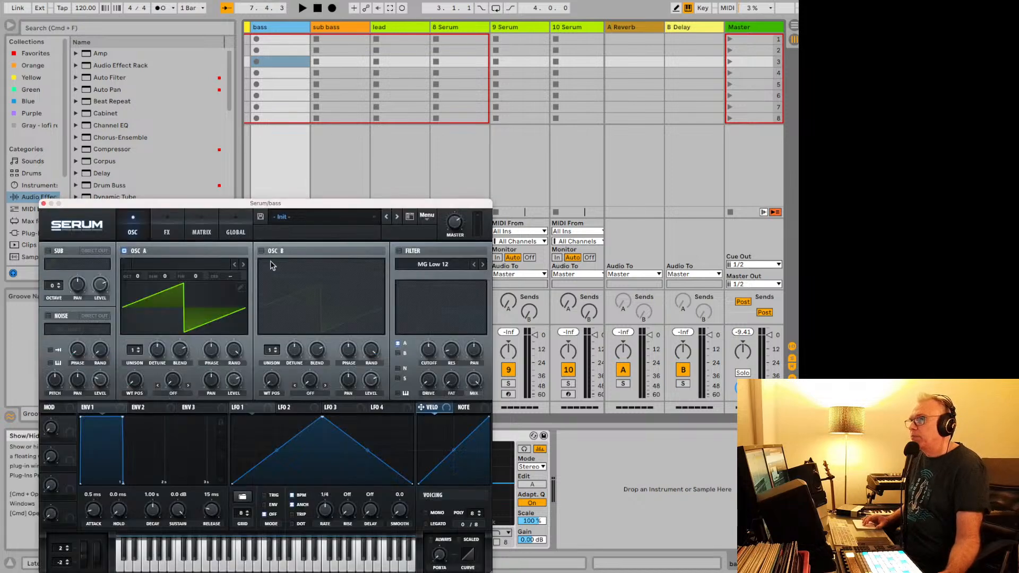
drag(299, 207, 338, 47)
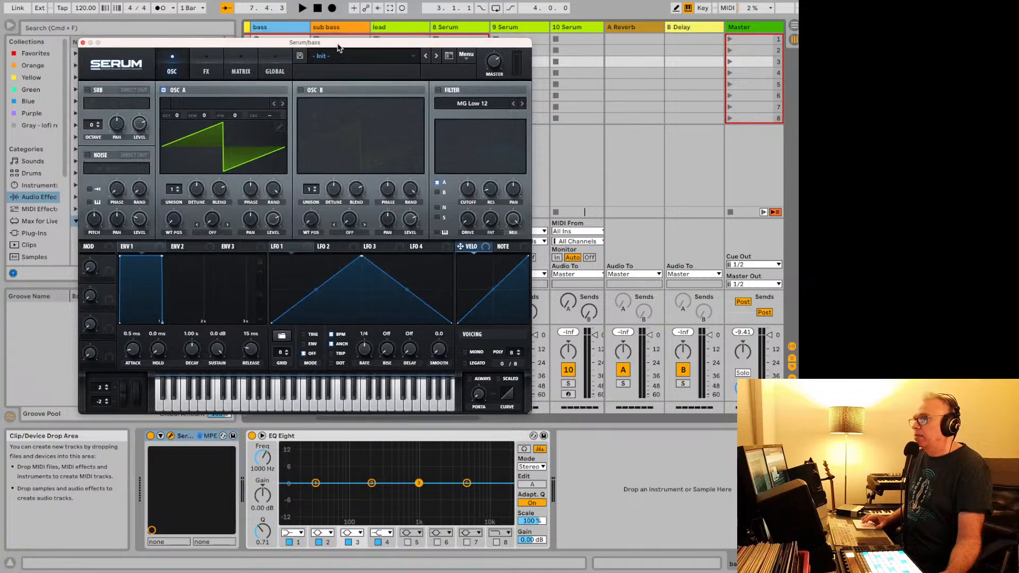
Load the Bass - Deeper preset from Serum's Serum Deep House Essentials Vol 2 user pack.
click(404, 56)
mouse_move(392, 168)
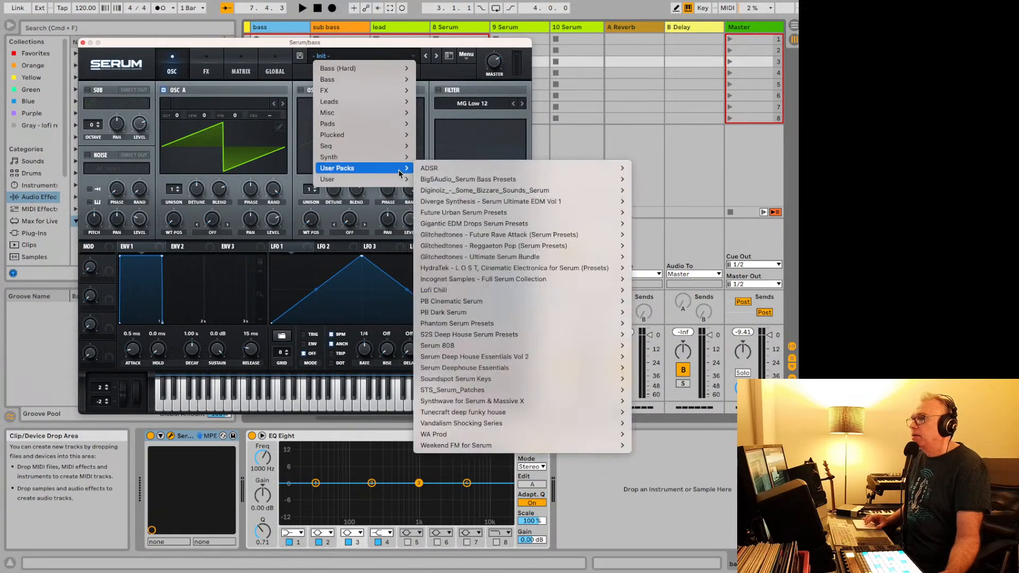
mouse_move(498, 295)
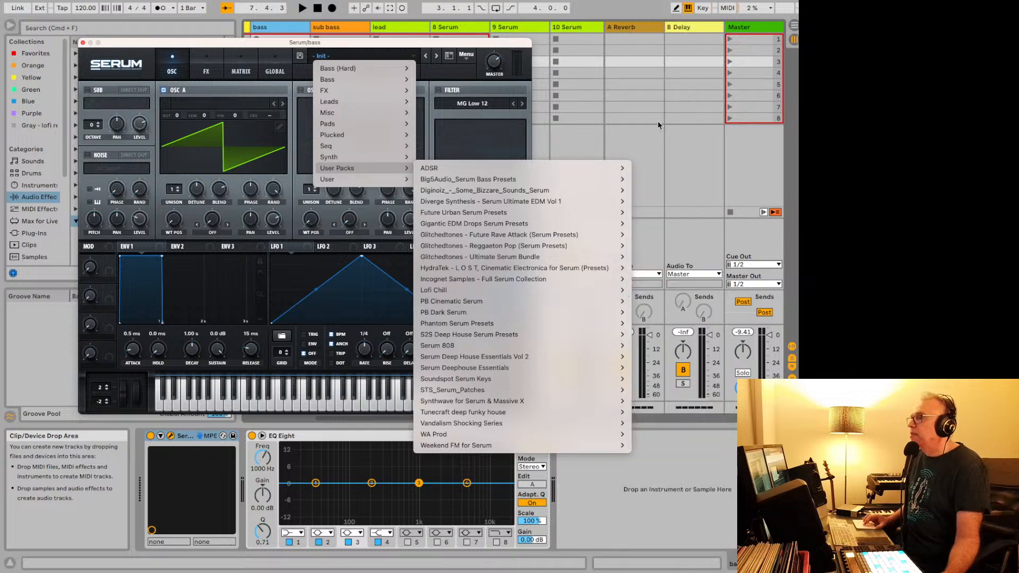
mouse_move(523, 356)
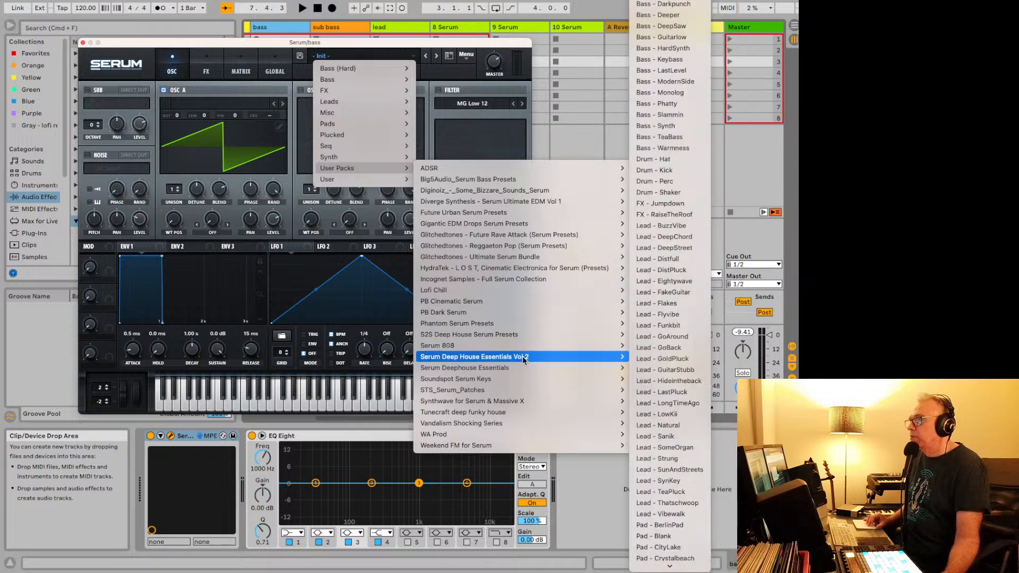
click(651, 16)
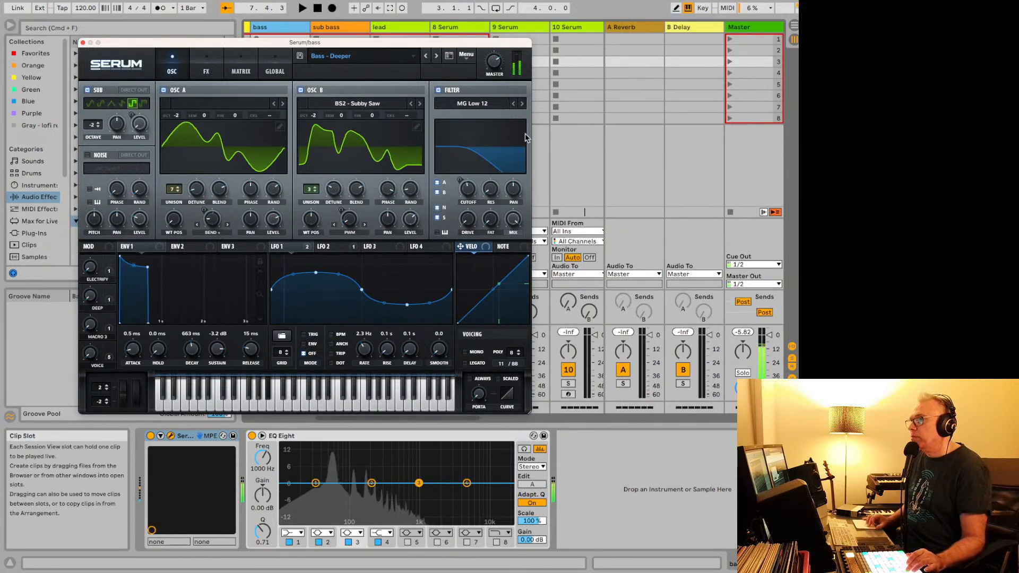
Audition the Bass - DeepSaw preset, return to Bass - Deeper and lower its filter cutoff.
click(435, 56)
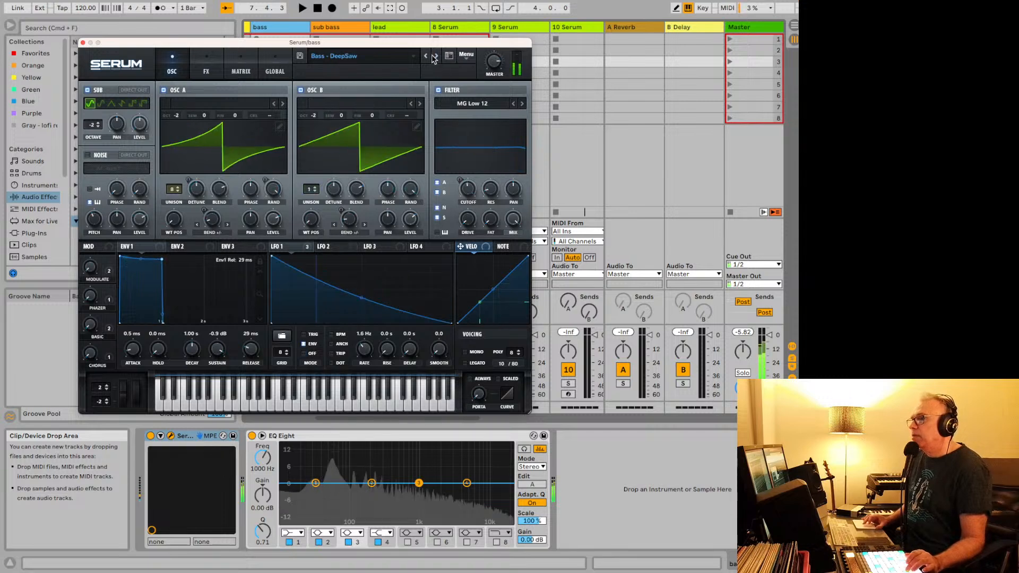
click(426, 56)
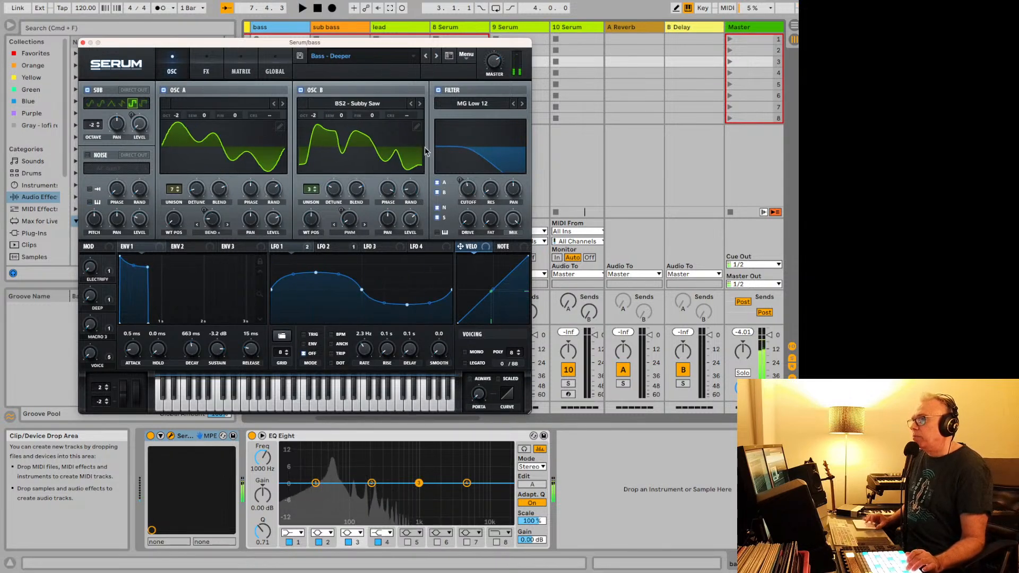
drag(467, 189, 467, 222)
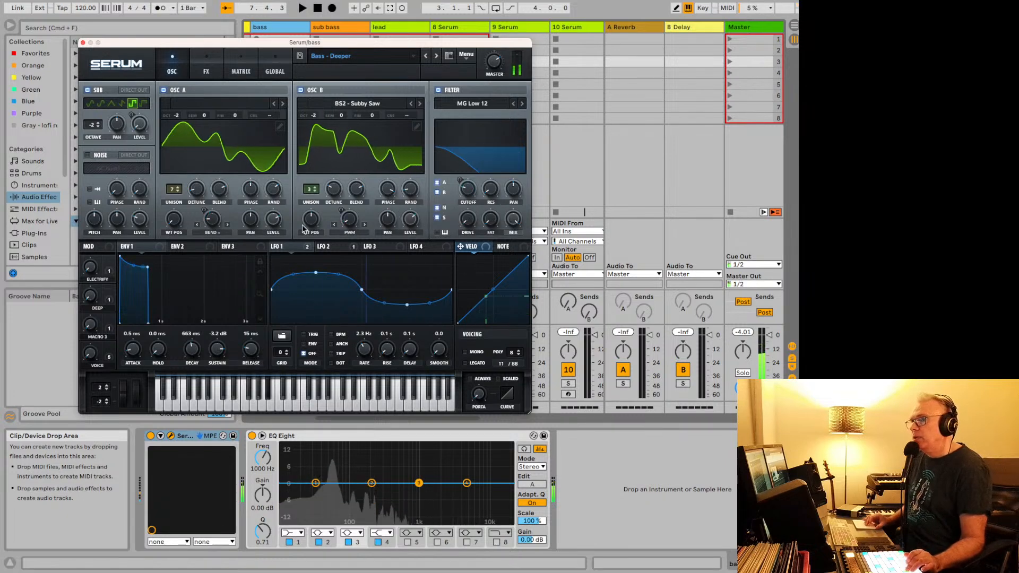
mouse_move(290, 248)
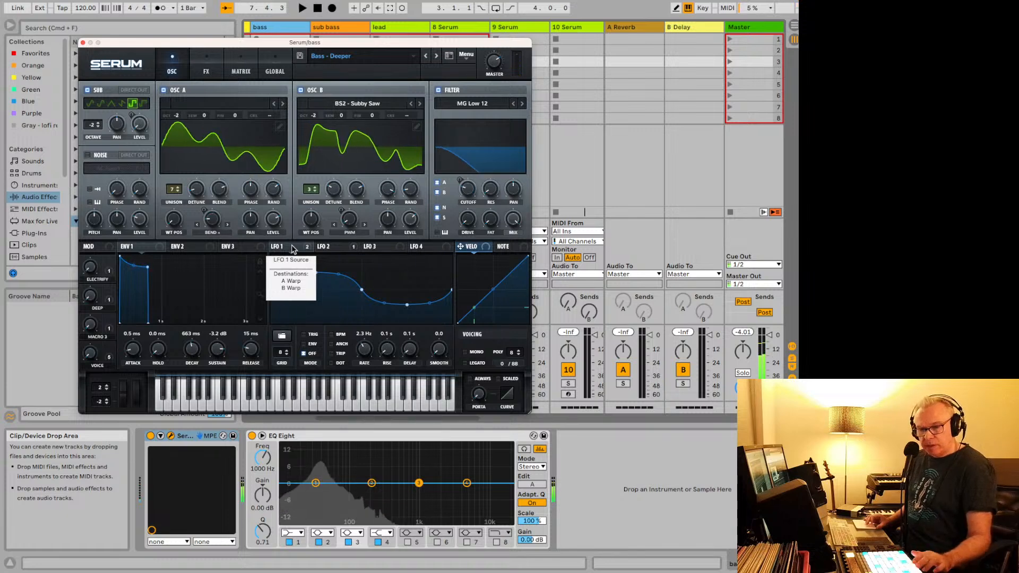
Open the bass clip's notes, stop playback and delete the stray short notes around beats 1.2 and 1.4.
key(shift+super+F9)
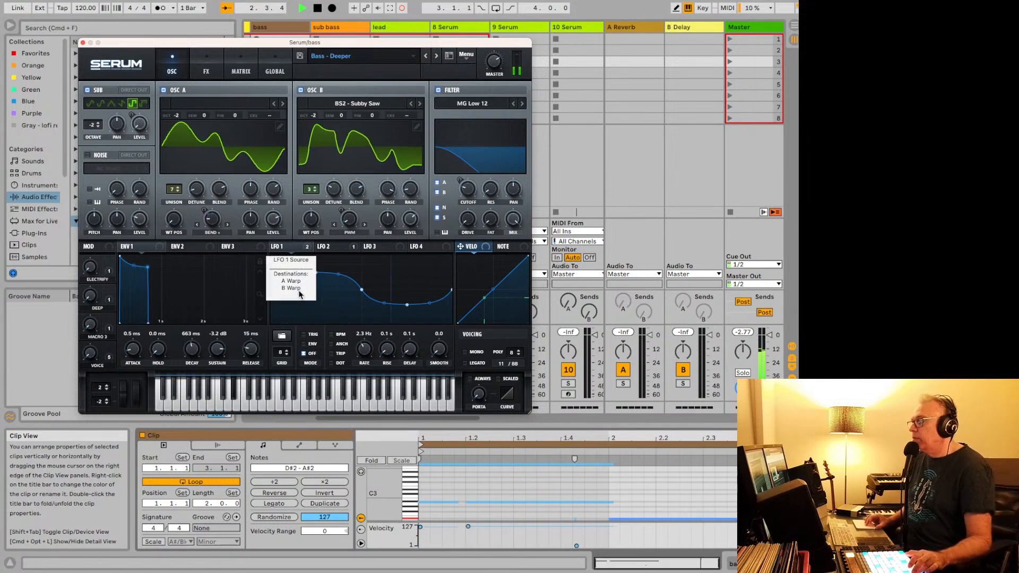
key(space)
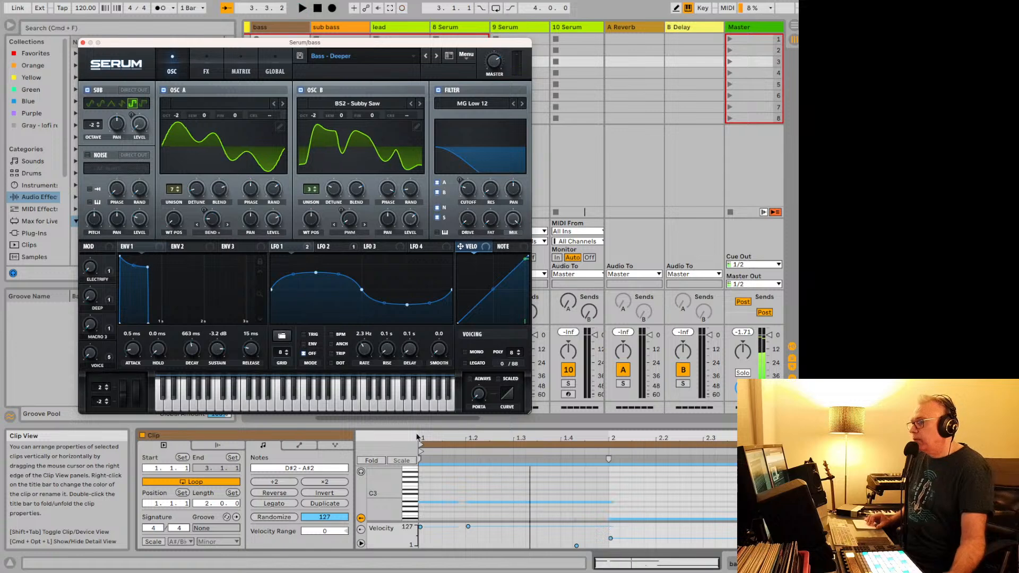
click(470, 494)
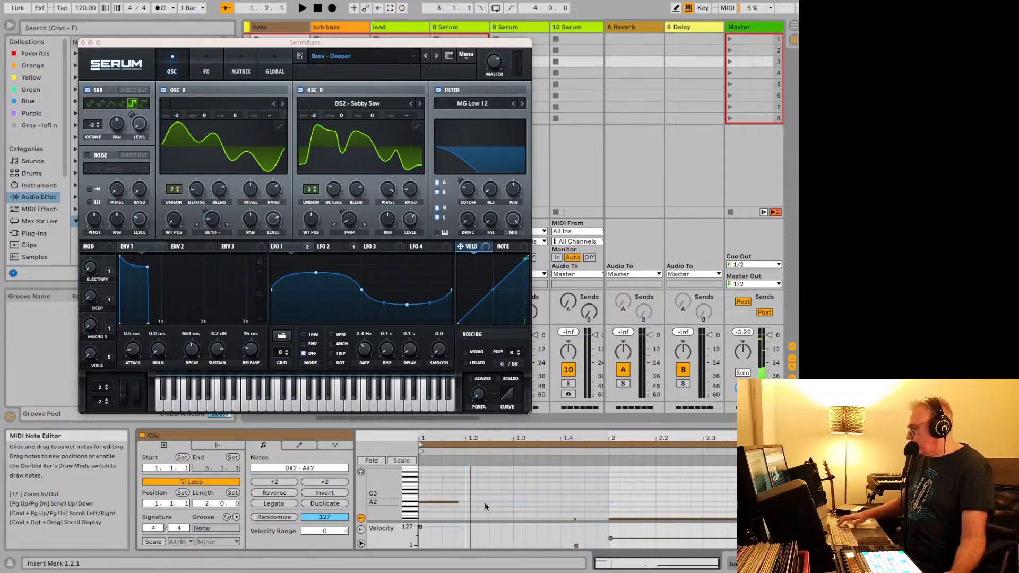
click(574, 493)
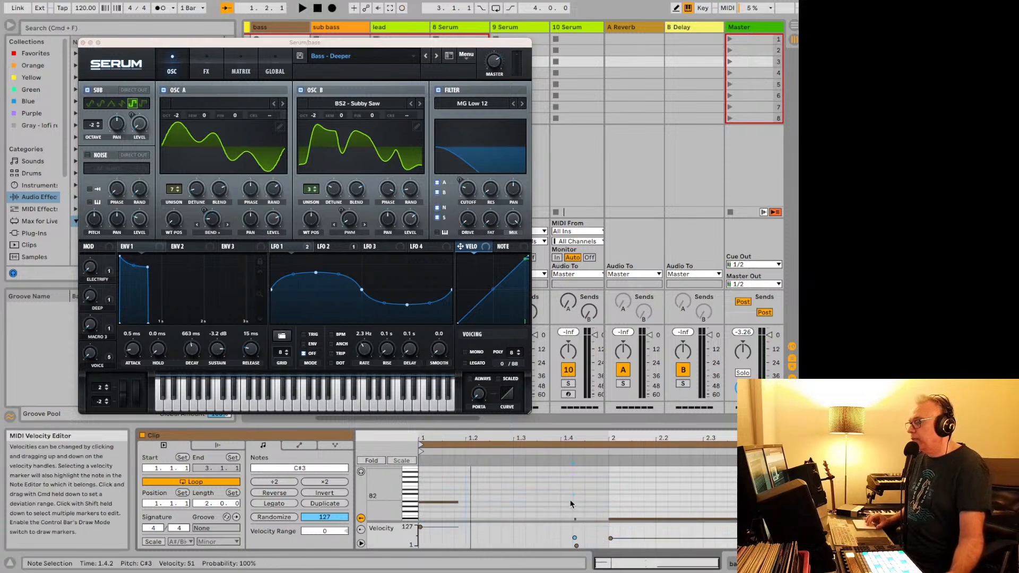
drag(572, 504, 580, 515)
key(Delete)
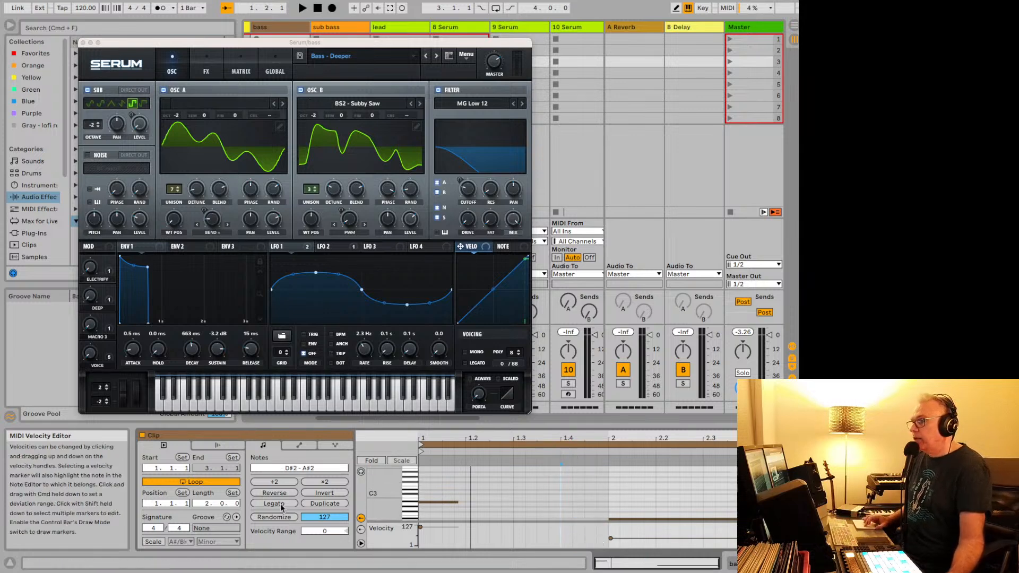
Apply Legato to all notes in the bass clip and play the result.
key(super+a)
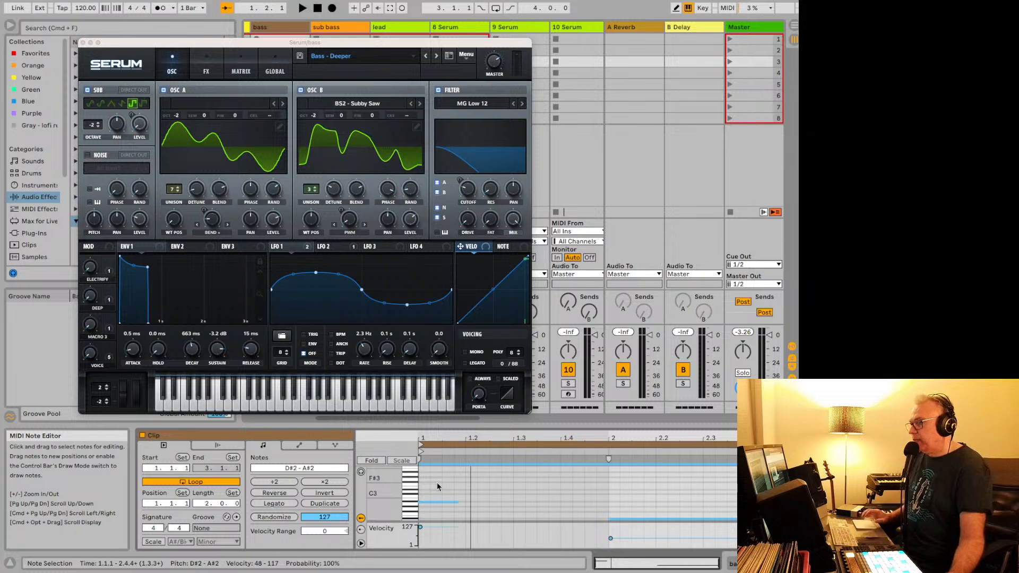
click(261, 505)
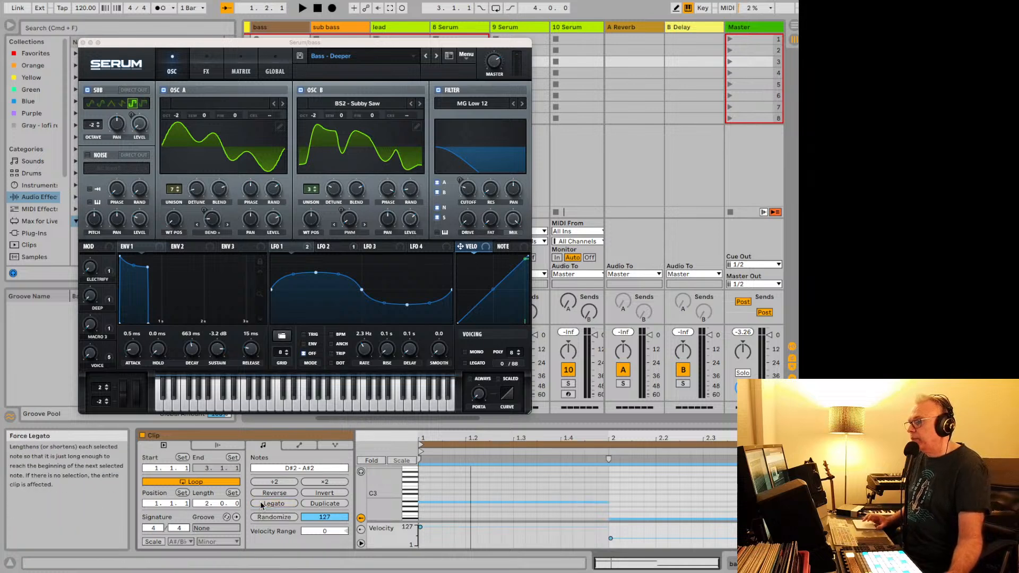
key(space)
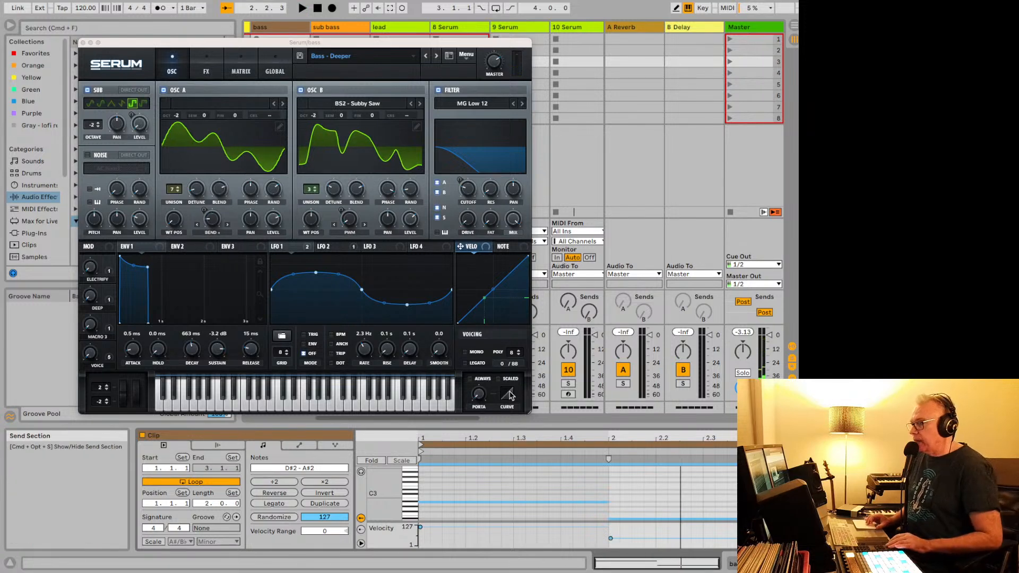
Return to the bass track's device chain and set Serum's Env 1 attack to 177 ms.
scroll(505, 466, down, 2)
click(757, 563)
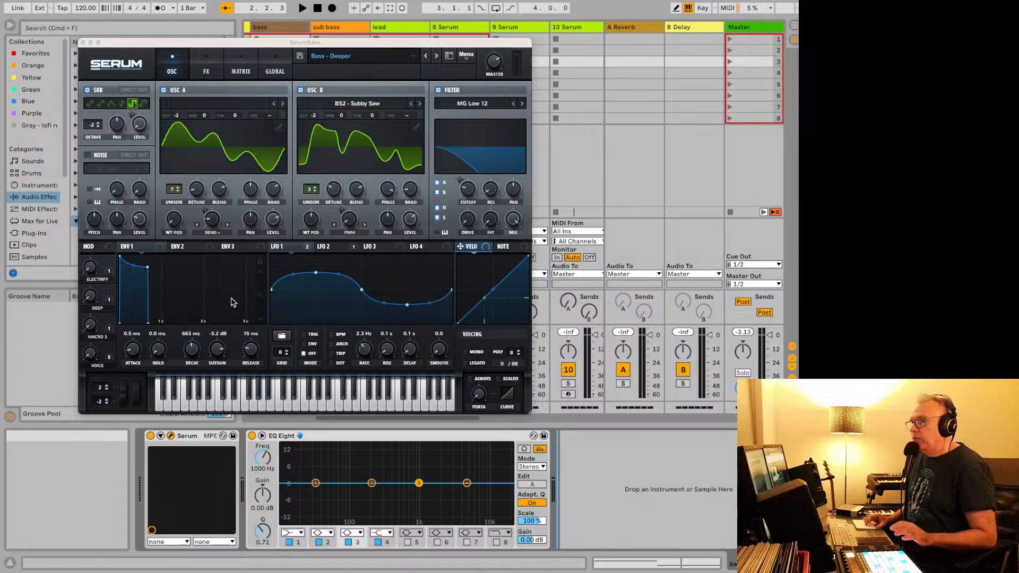
click(120, 255)
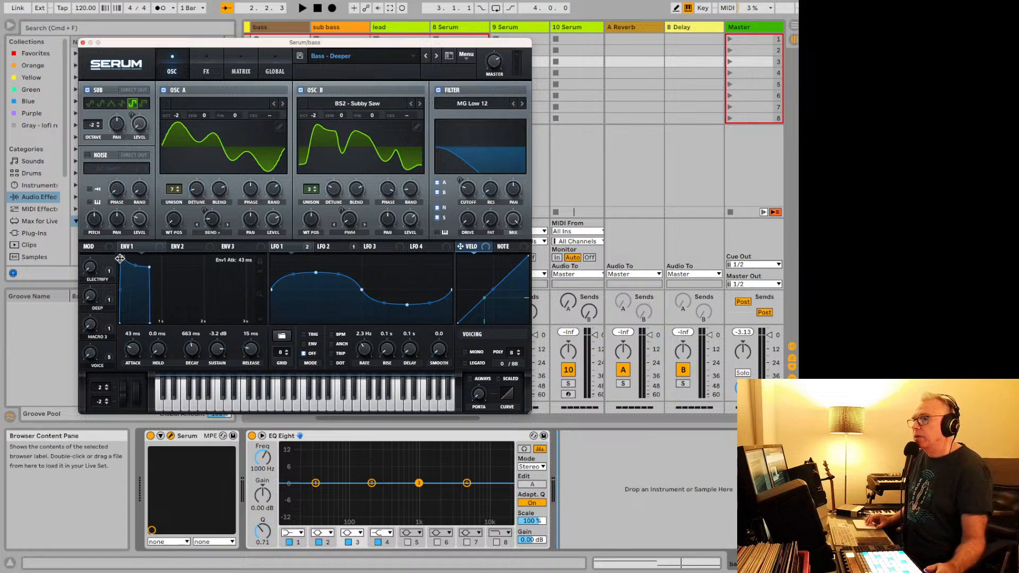
drag(119, 258, 134, 258)
Set Serum's Env 2 attack to 148 ms and Env 3 attack to 284 ms, and return to Env 1.
click(183, 246)
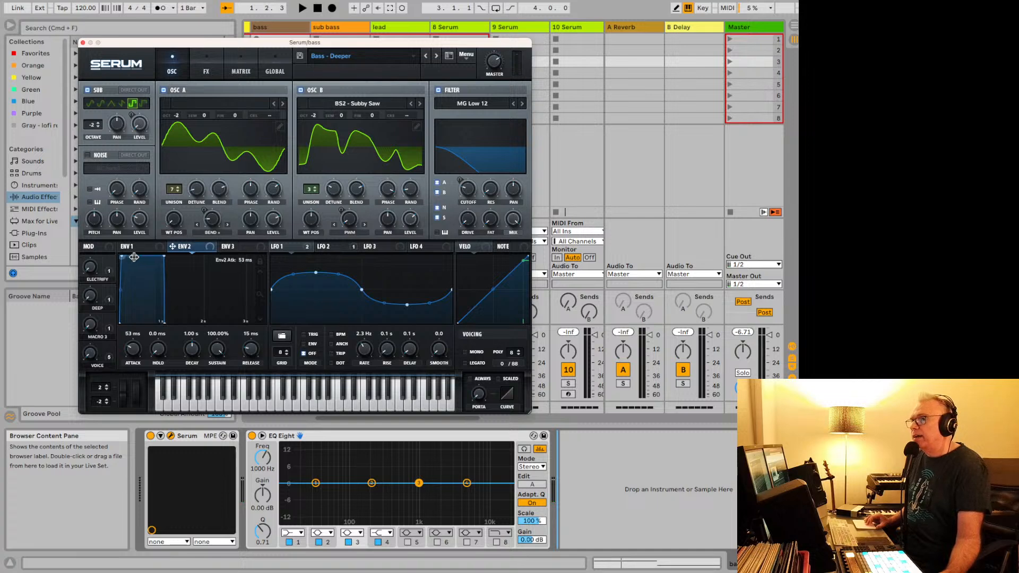
drag(134, 257, 126, 256)
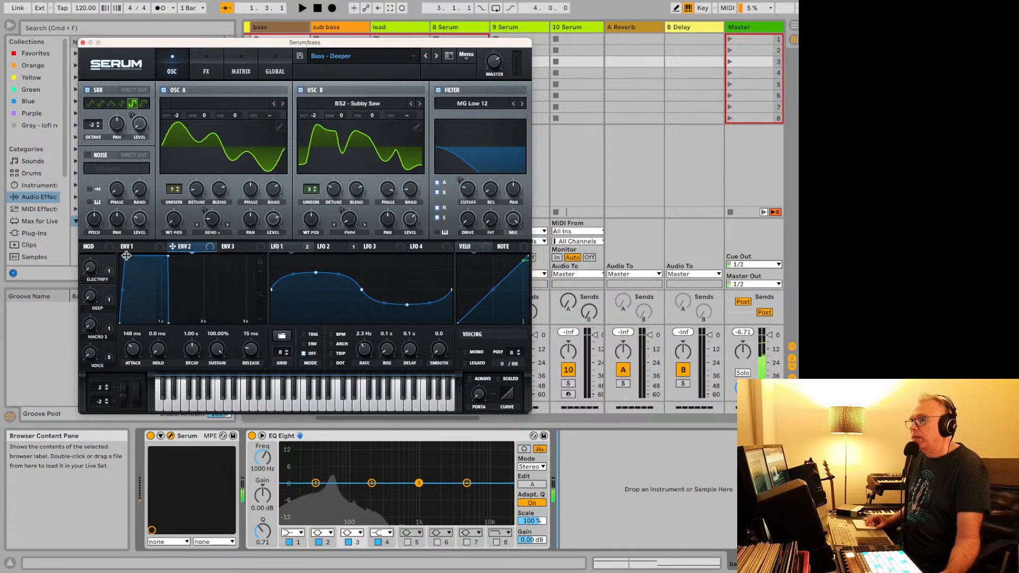
click(236, 247)
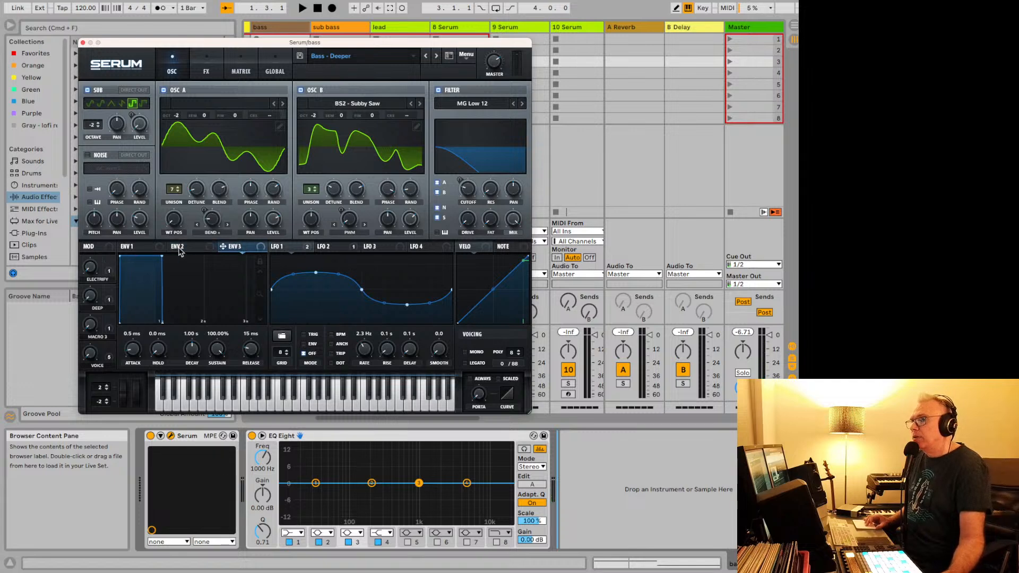
drag(120, 258, 154, 256)
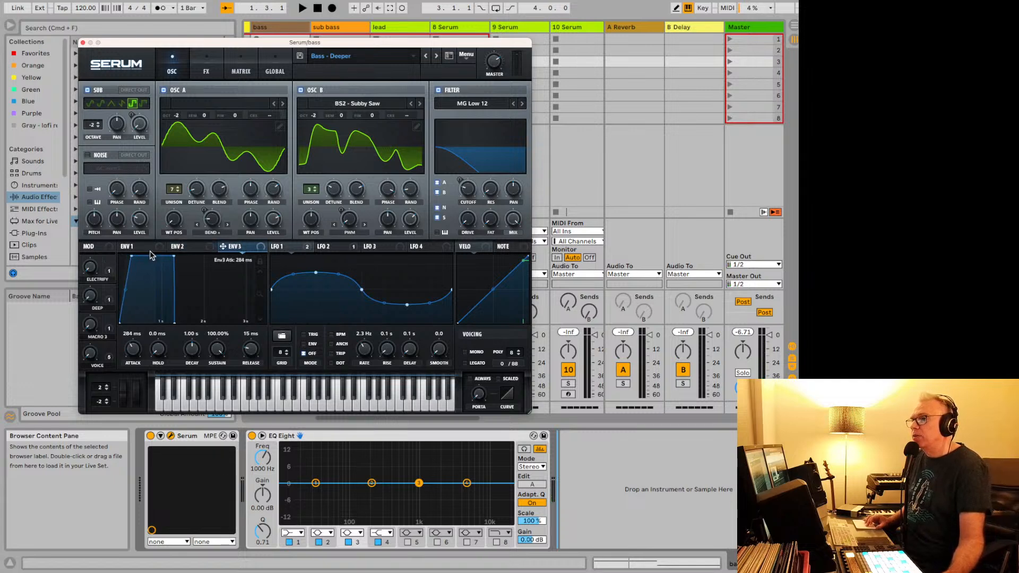
click(148, 247)
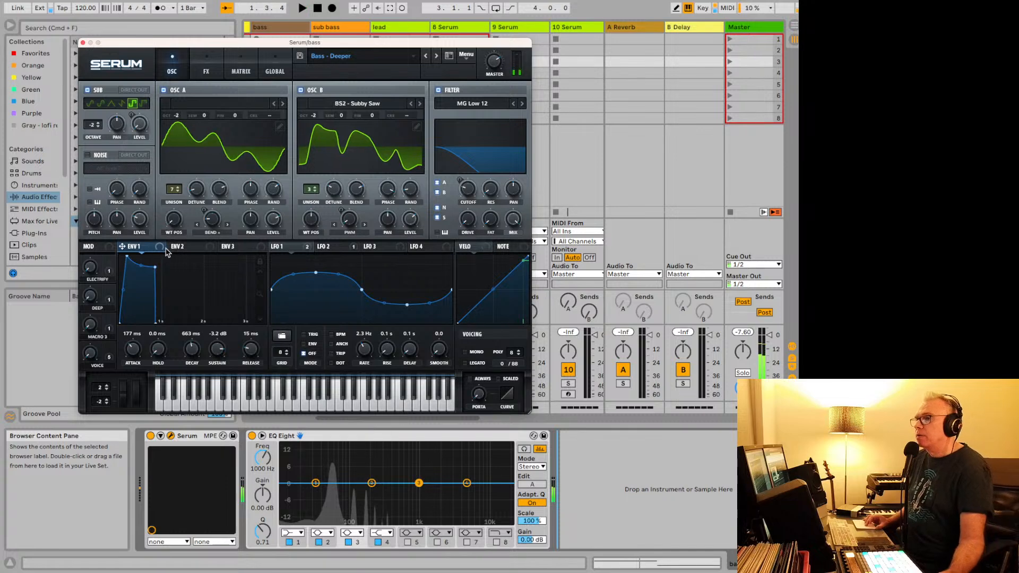
Play the bass and check the modulation destinations of Serum's LFO 1 and Env 1.
mouse_move(161, 252)
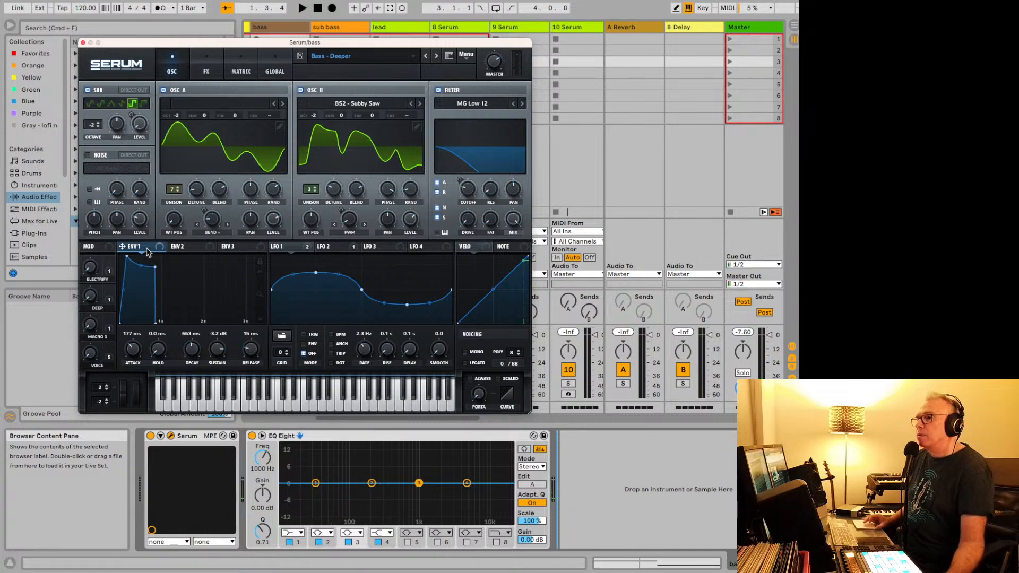
key(space)
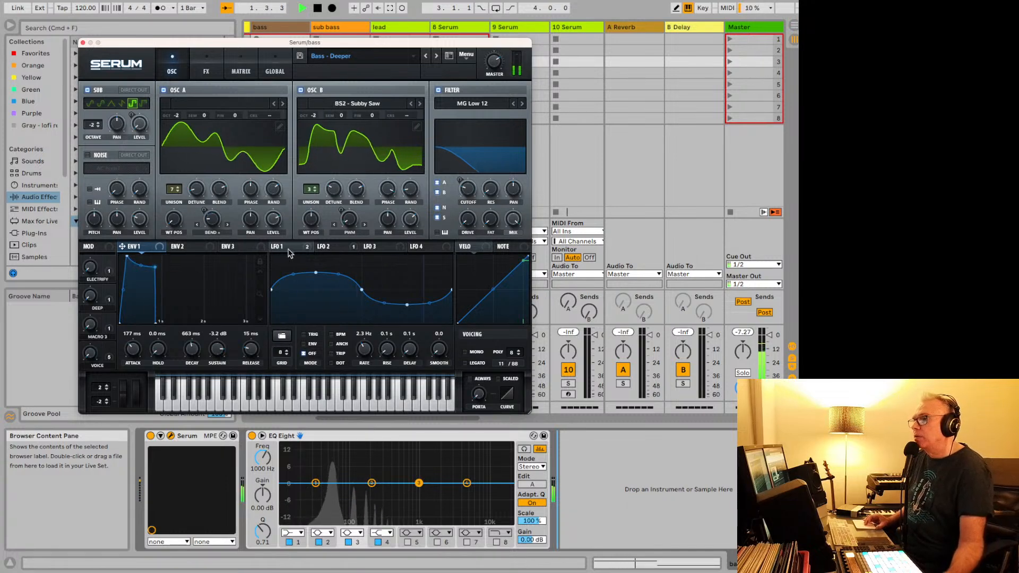
key(space)
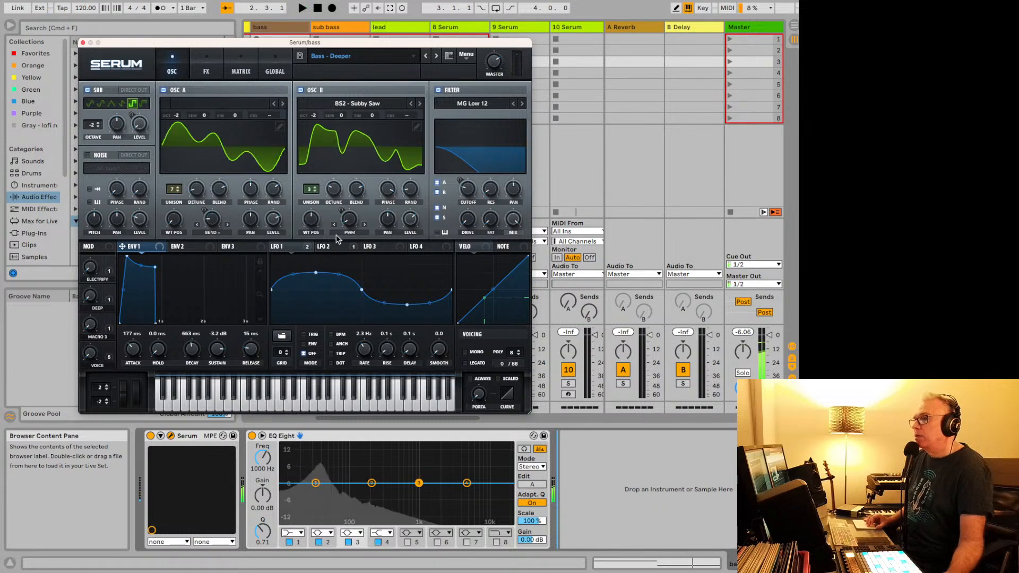
right_click(296, 249)
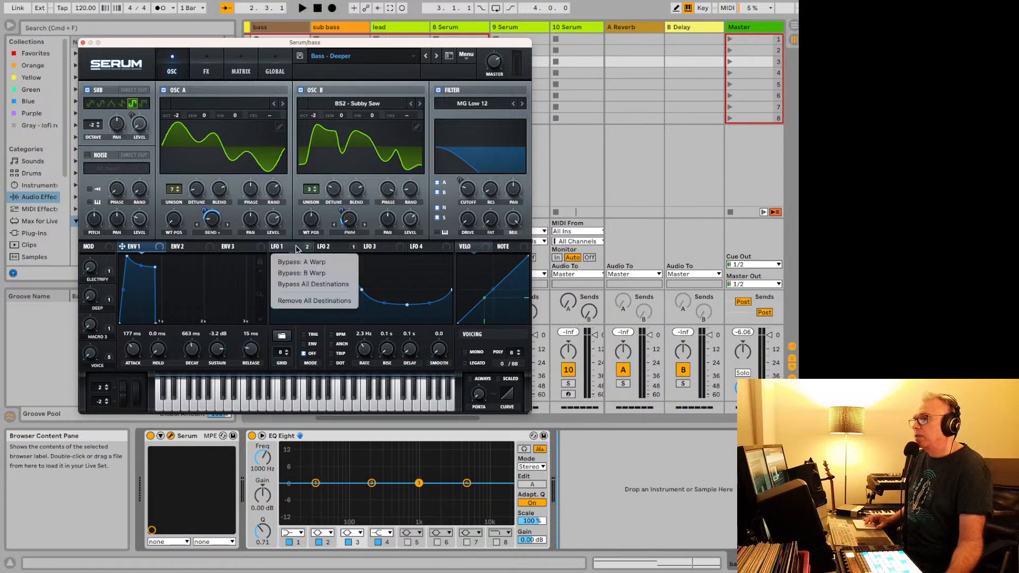
right_click(154, 247)
right_click(158, 248)
key(space)
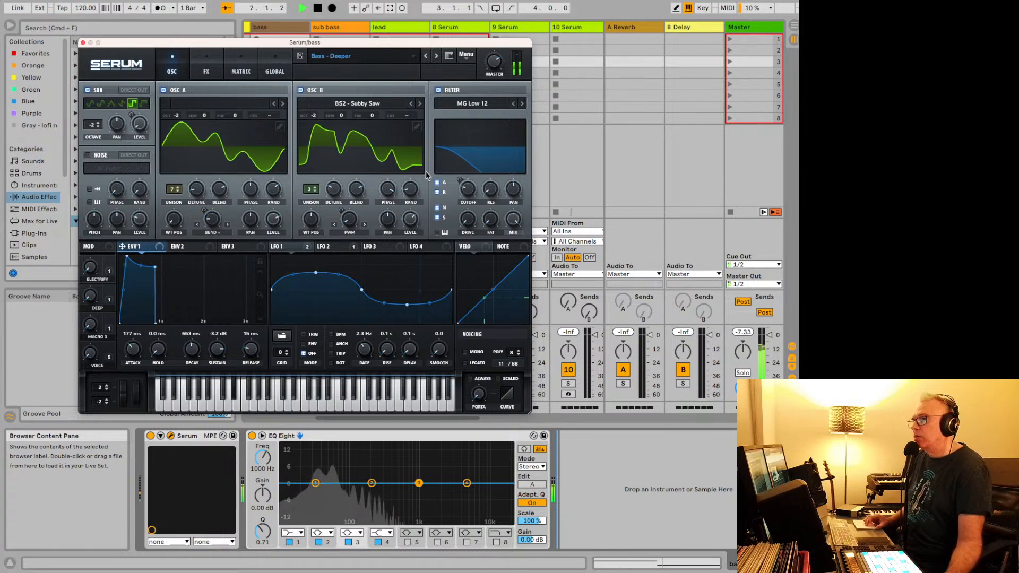
key(space)
Add an Auto Filter after the bass track's EQ Eight, set it to 280 Hz with 15% resonance, and start playback.
click(570, 501)
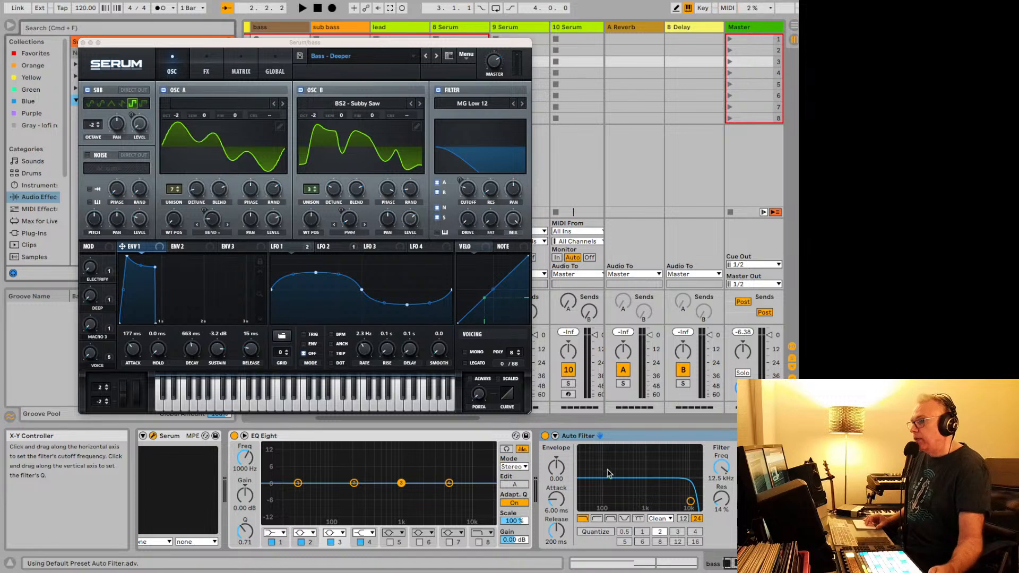
drag(690, 501, 618, 482)
key(space)
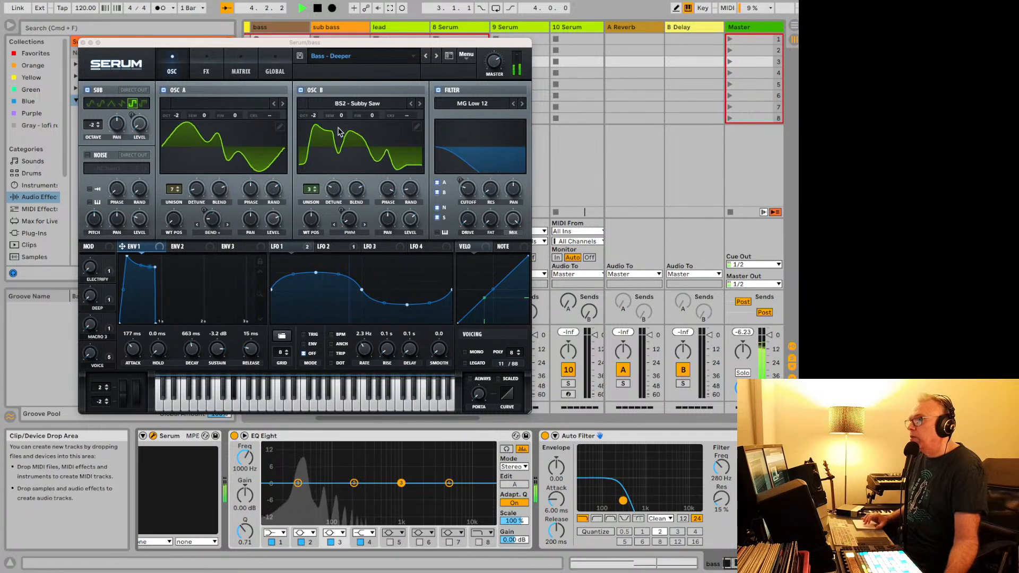
Add Kickstart 2 after the bass track's Auto Filter, play the groove, and close the Kickstart 2 and Serum windows.
drag(359, 42, 376, 92)
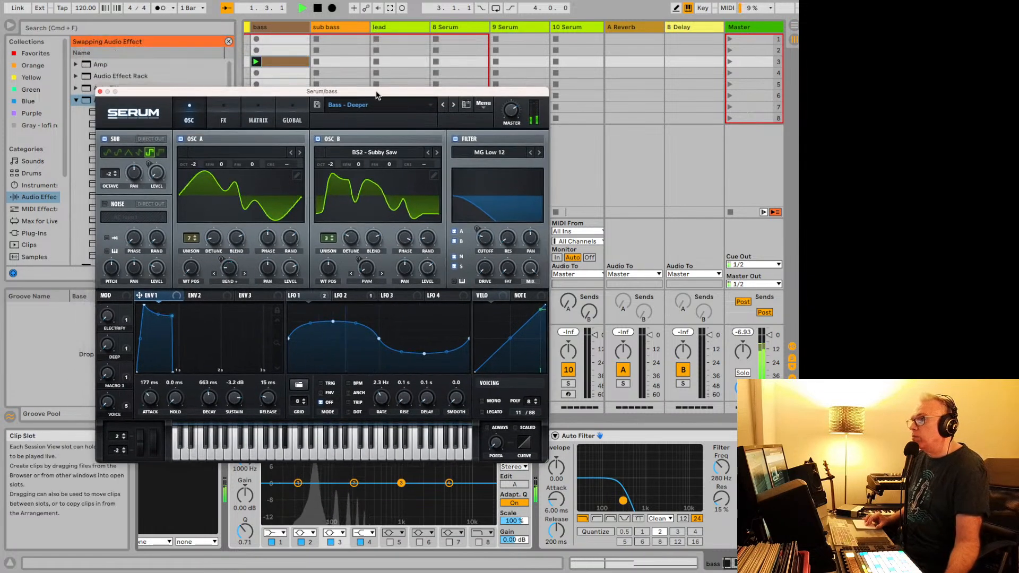
key(space)
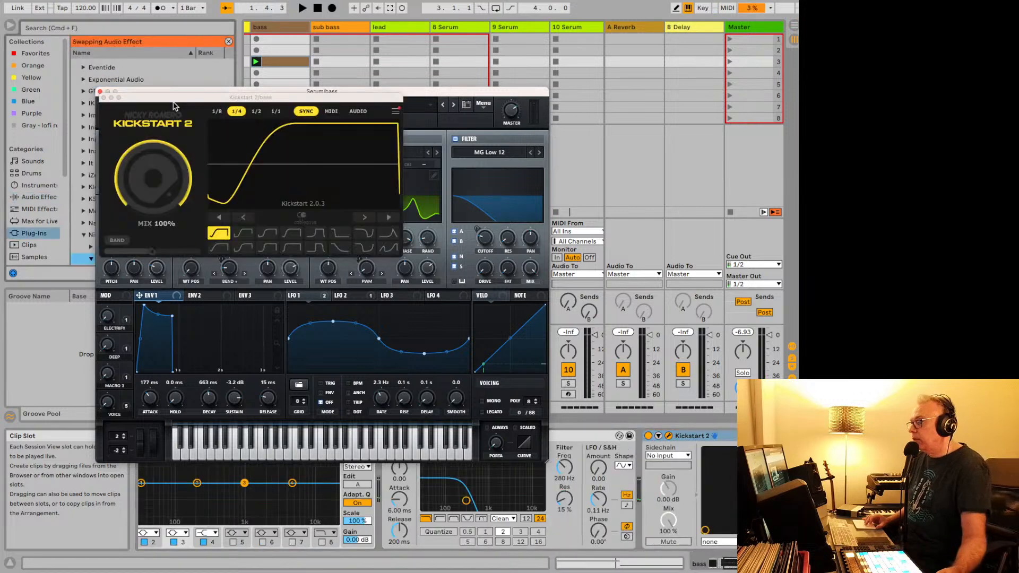
key(space)
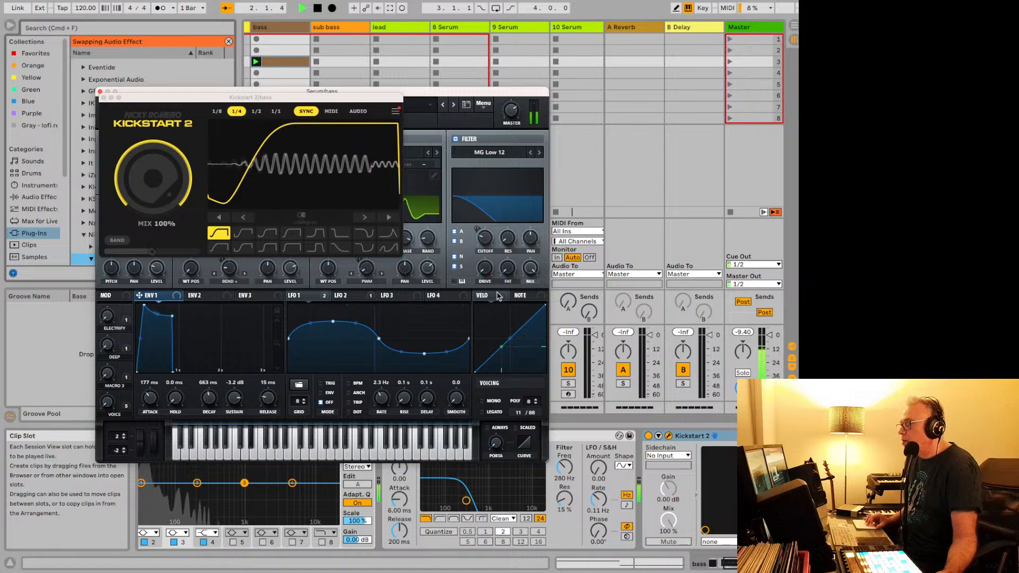
click(103, 98)
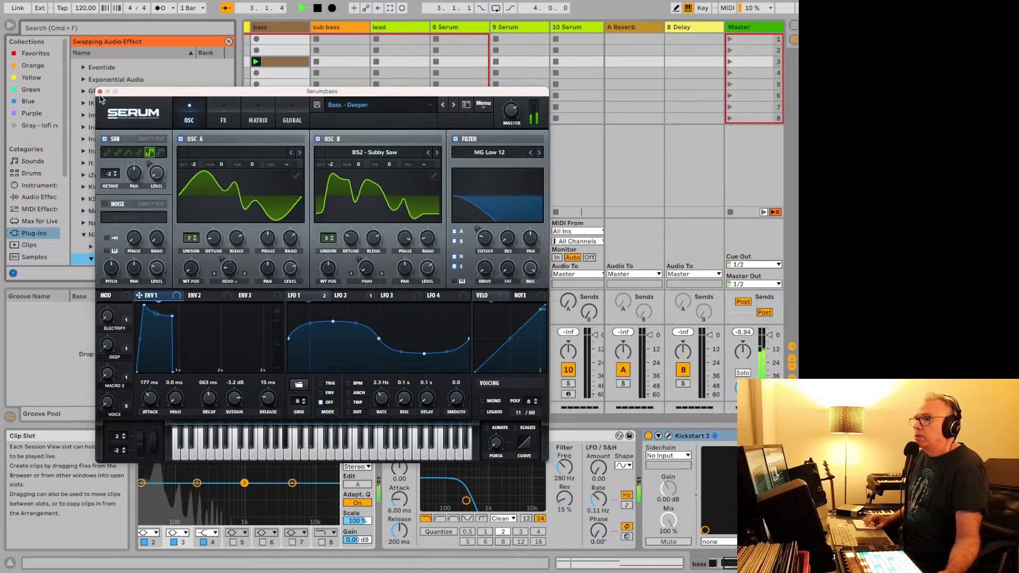
click(100, 91)
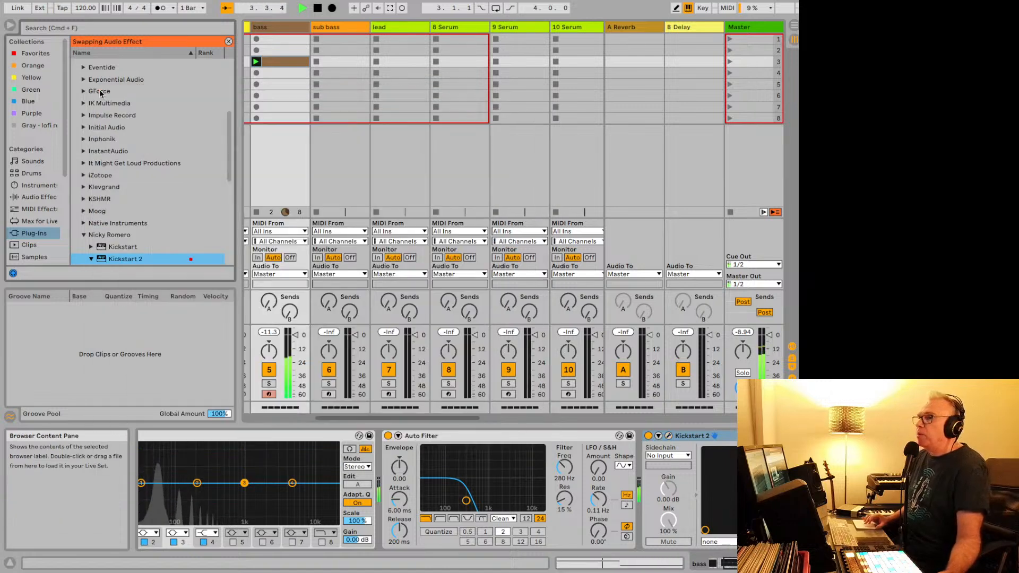
Select the snare track and search the browser for "snare clap".
click(310, 137)
scroll(310, 137, left, 5)
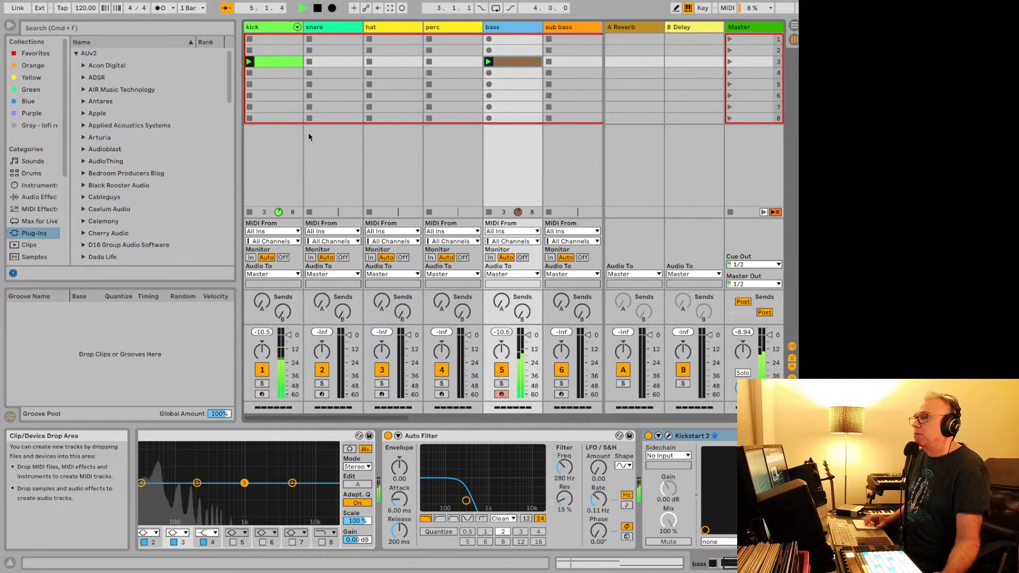
click(326, 27)
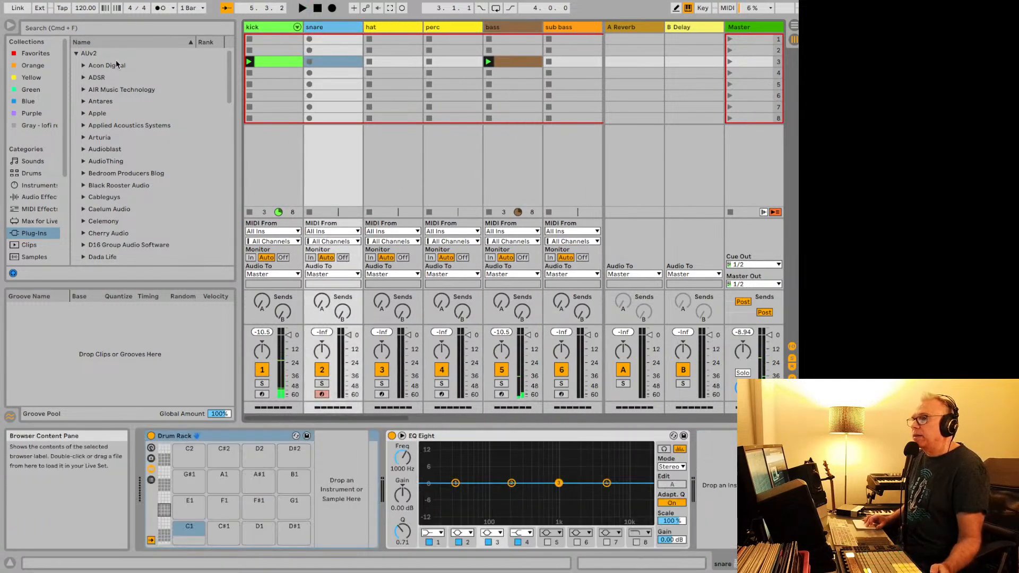
click(106, 37)
click(103, 30)
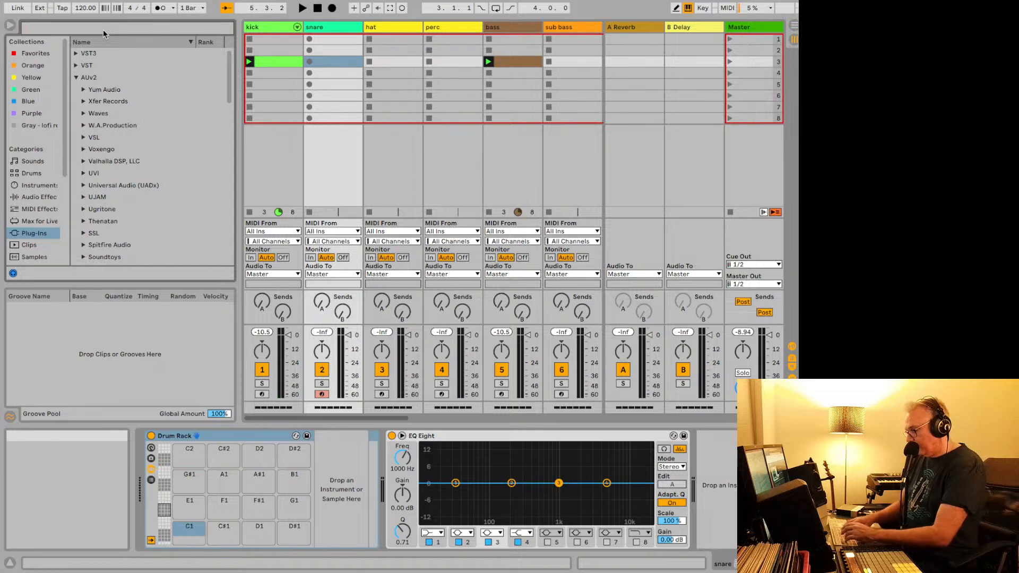
text(snare clap)
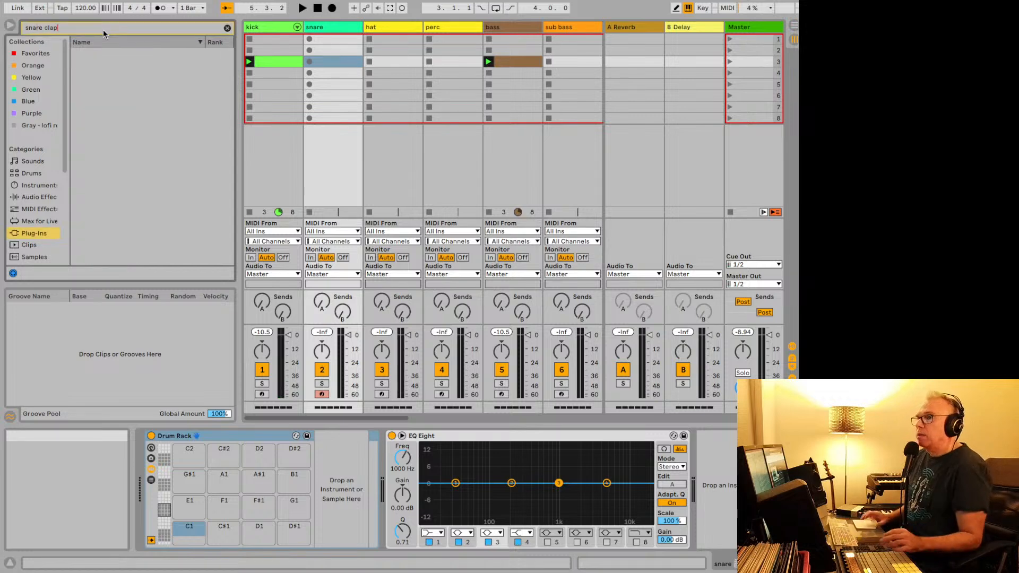
Look in the sound library's WAProd_EDM_Ammo construction kits and audition Kit 11's Claps & Snares.wav, playing the groove briefly.
click(32, 161)
scroll(43, 207, down, 5)
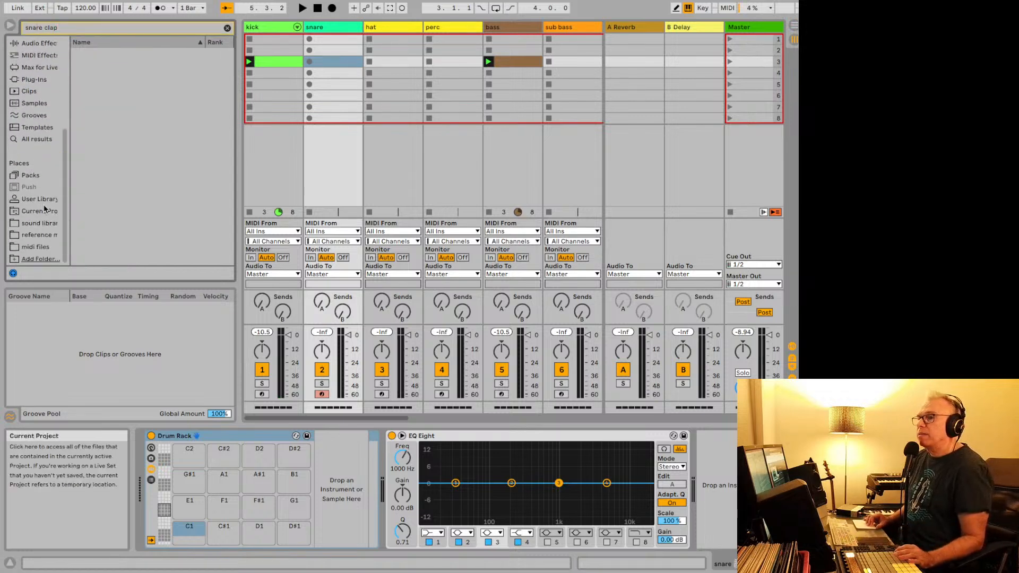
click(41, 200)
click(38, 222)
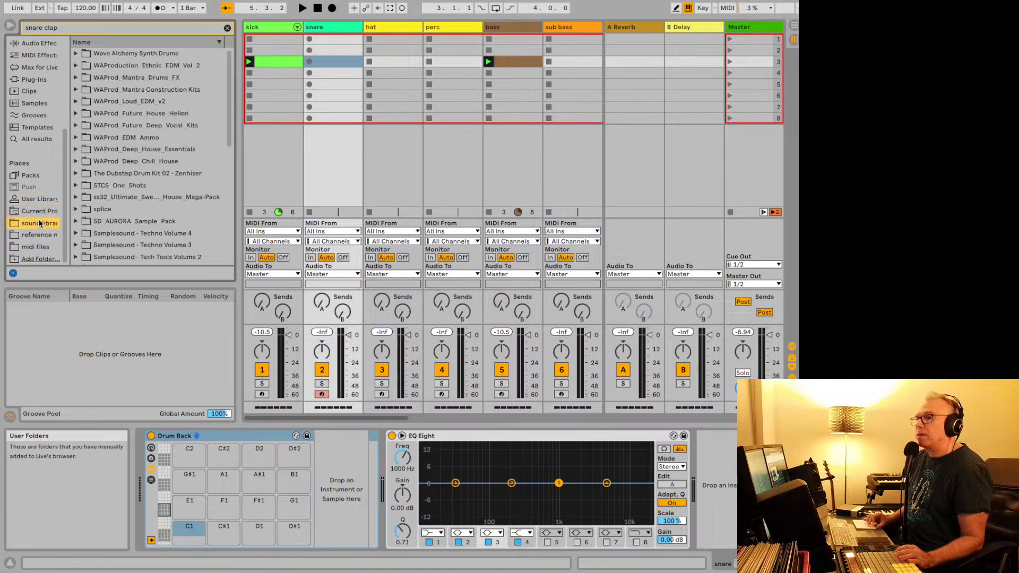
click(77, 138)
click(81, 149)
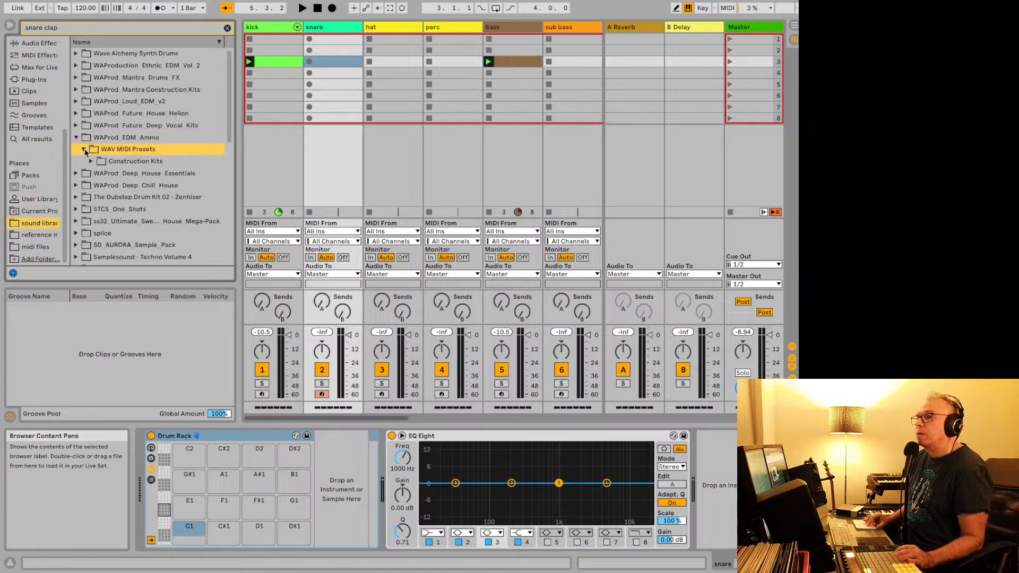
click(91, 161)
click(98, 186)
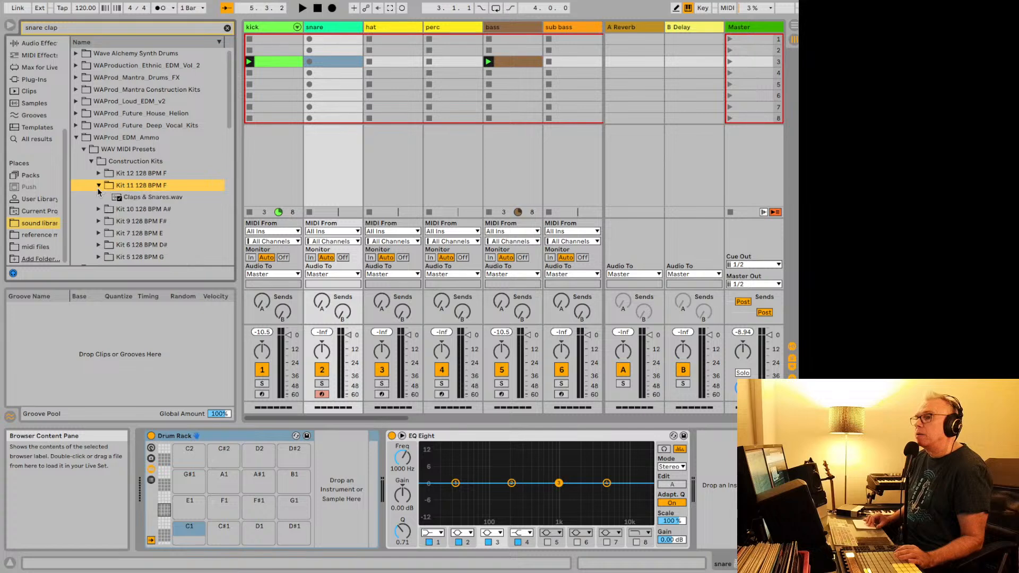
click(126, 197)
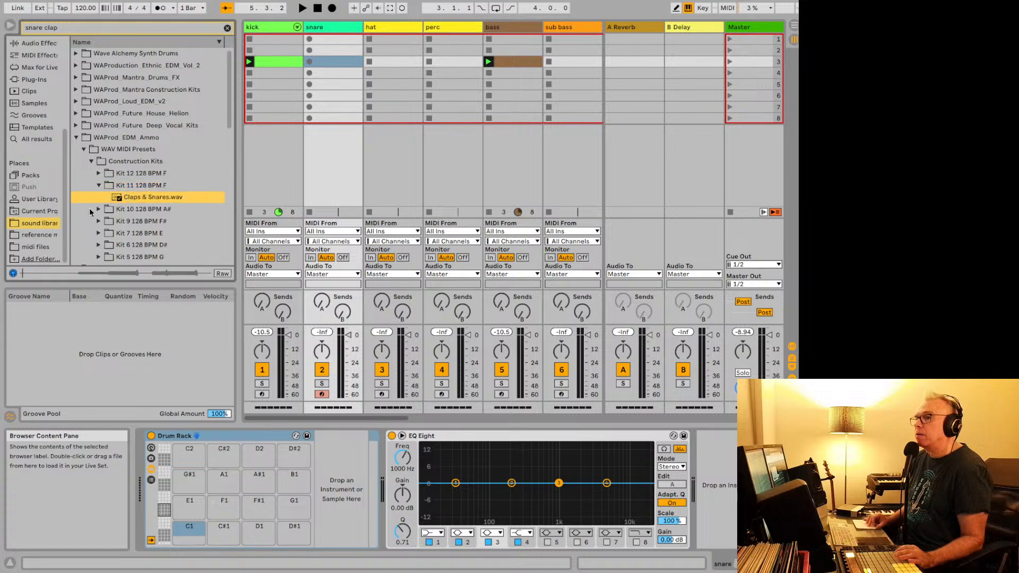
key(space)
key(space)
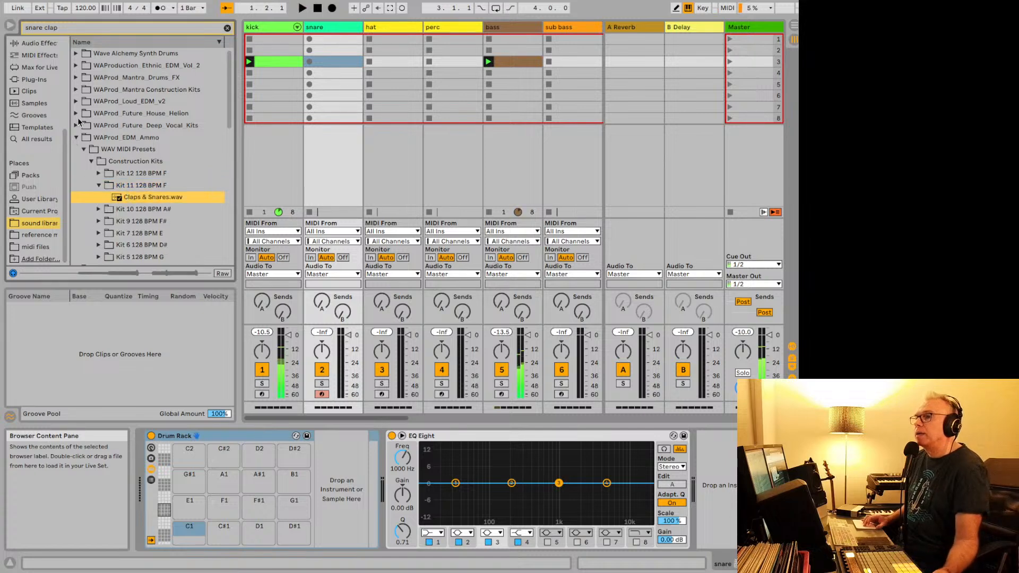
Open the Processed folder within the Claps & Snares samples of the Premium Drums pack.
click(77, 117)
click(77, 117)
scroll(77, 118, down, 4)
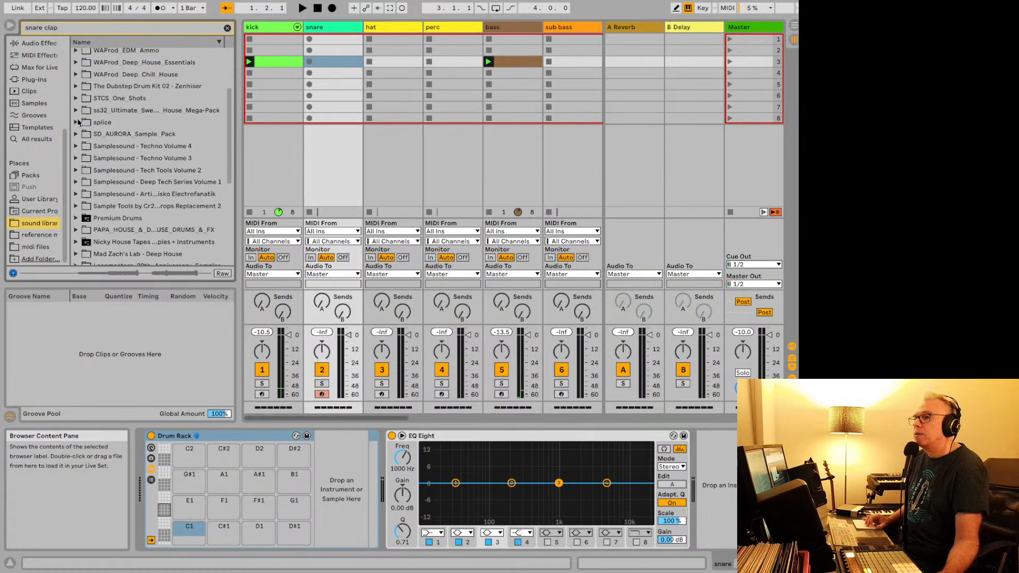
scroll(77, 154, down, 3)
click(75, 182)
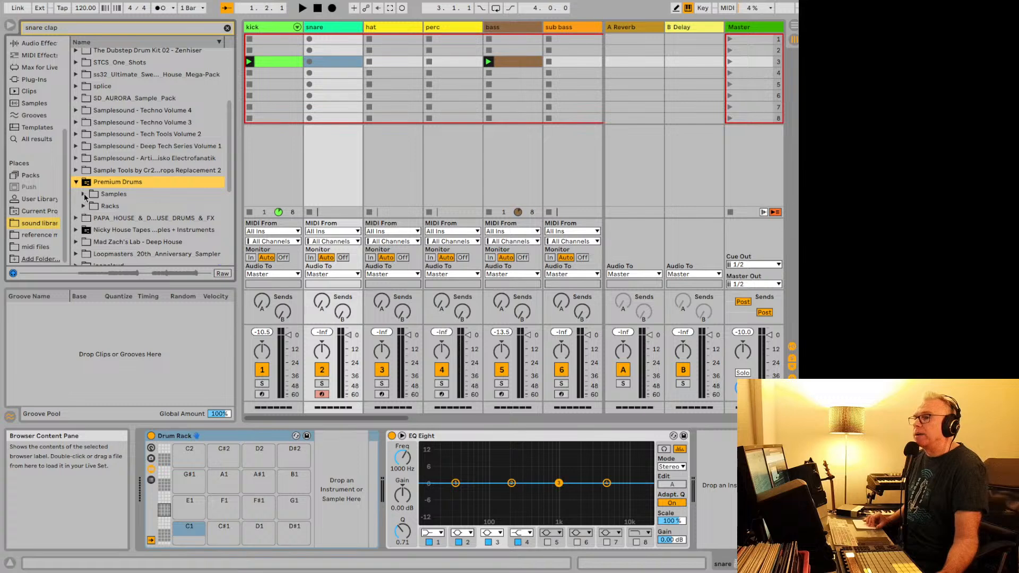
click(84, 195)
click(92, 206)
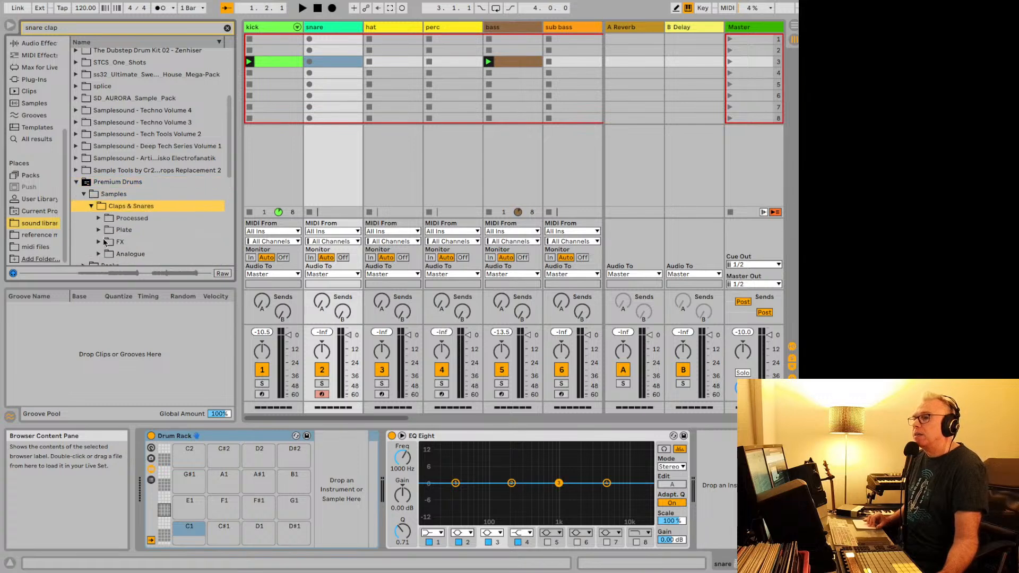
click(103, 220)
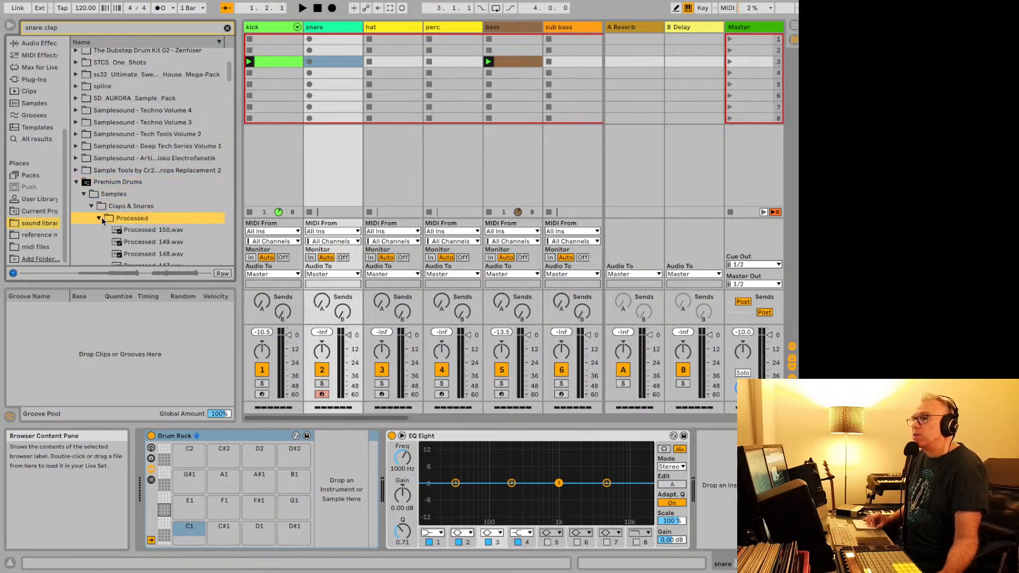
Audition several Processed samples and load Processed 148.wav onto the snare Drum Rack's C1 pad.
click(139, 243)
scroll(137, 254, down, 5)
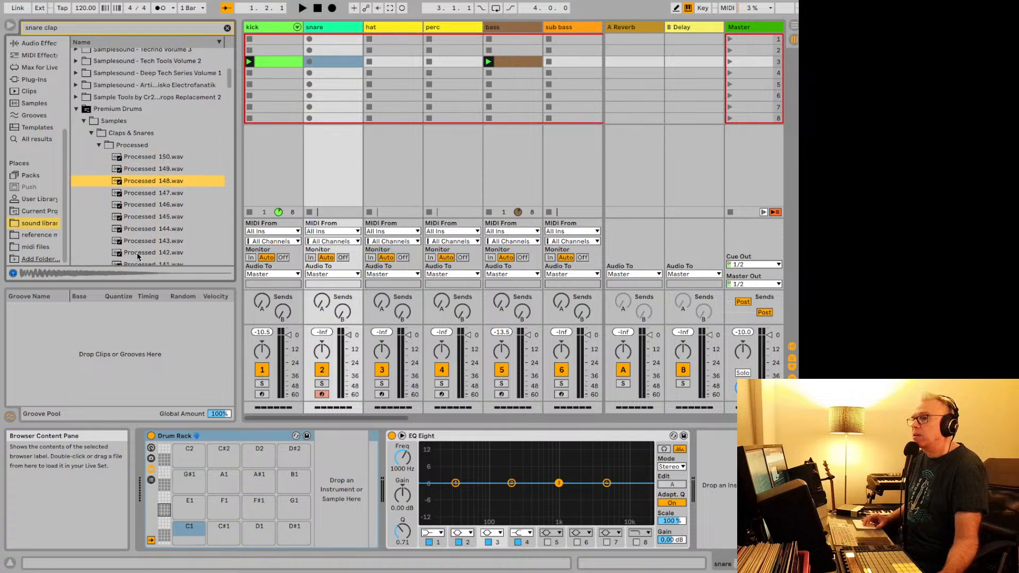
click(138, 198)
click(140, 129)
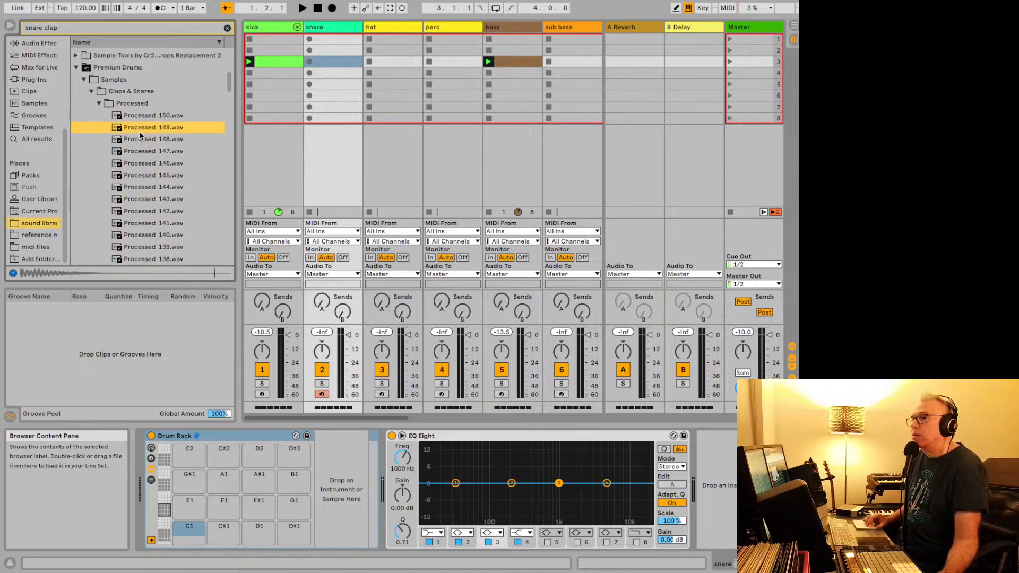
click(141, 139)
drag(153, 143, 337, 32)
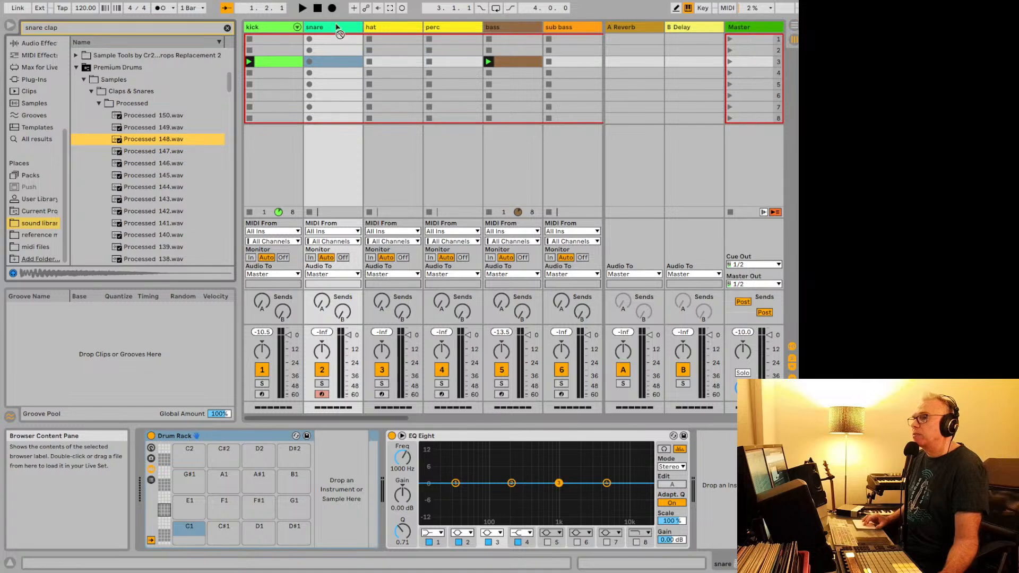
drag(287, 448, 189, 531)
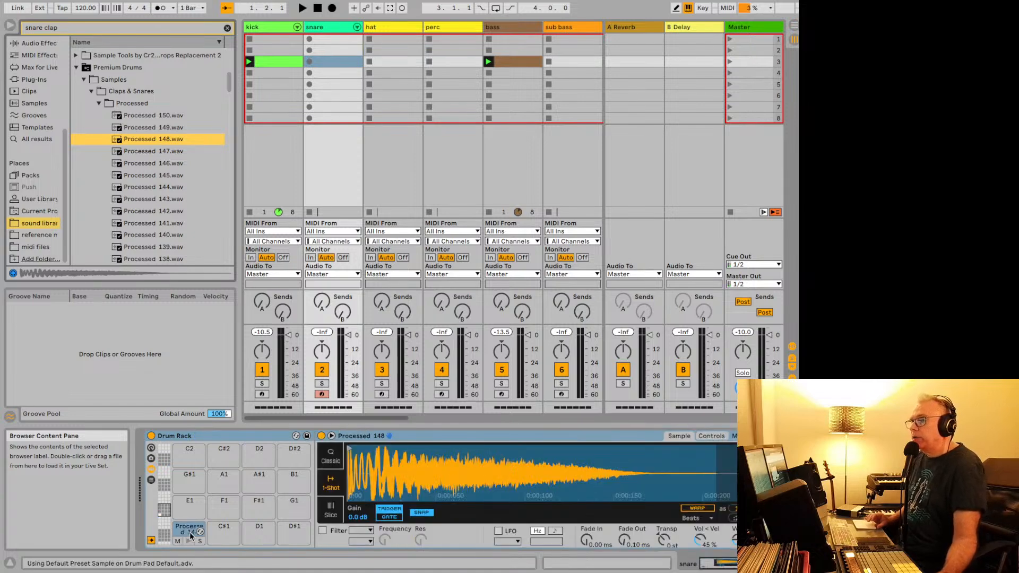
Play the groove, raise the snare track's volume, and move the Processed 148 sample start slightly later.
key(space)
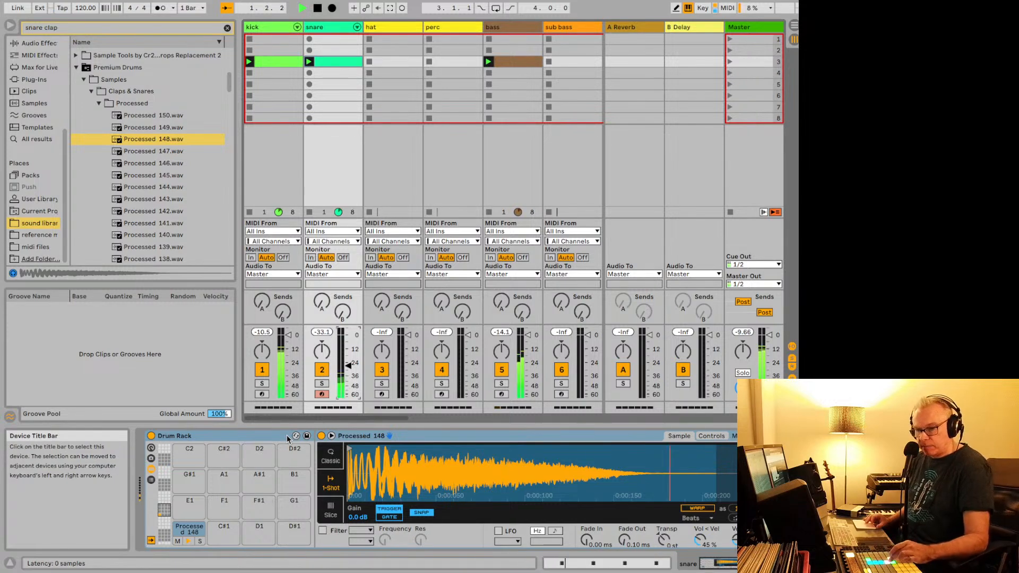
drag(348, 366, 348, 351)
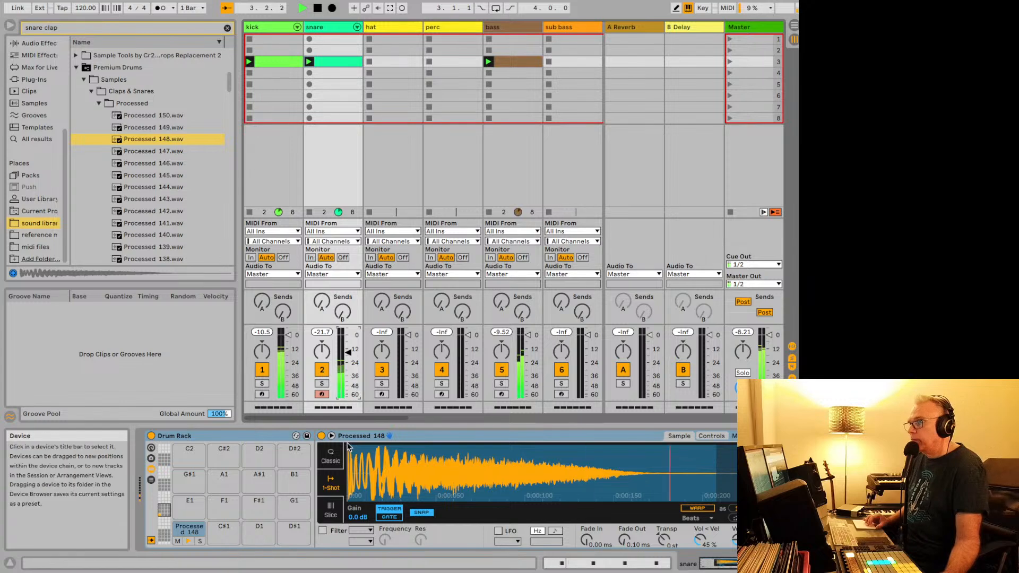
drag(349, 448, 370, 448)
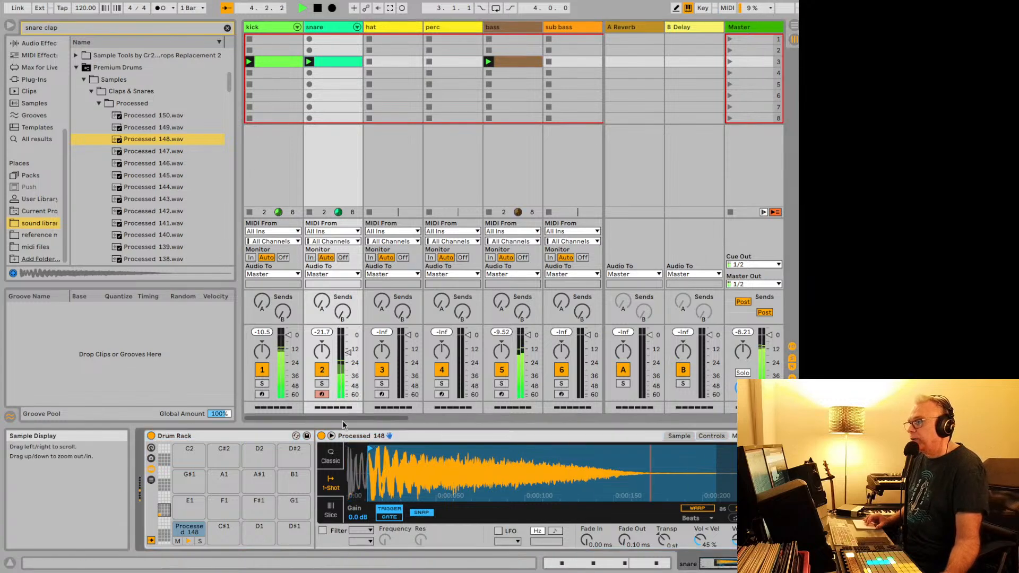
Audition Processed 146.wav and Processed 144.wav, replace the C1 pad's sample with Processed 146.wav, and start playback.
click(153, 165)
click(154, 188)
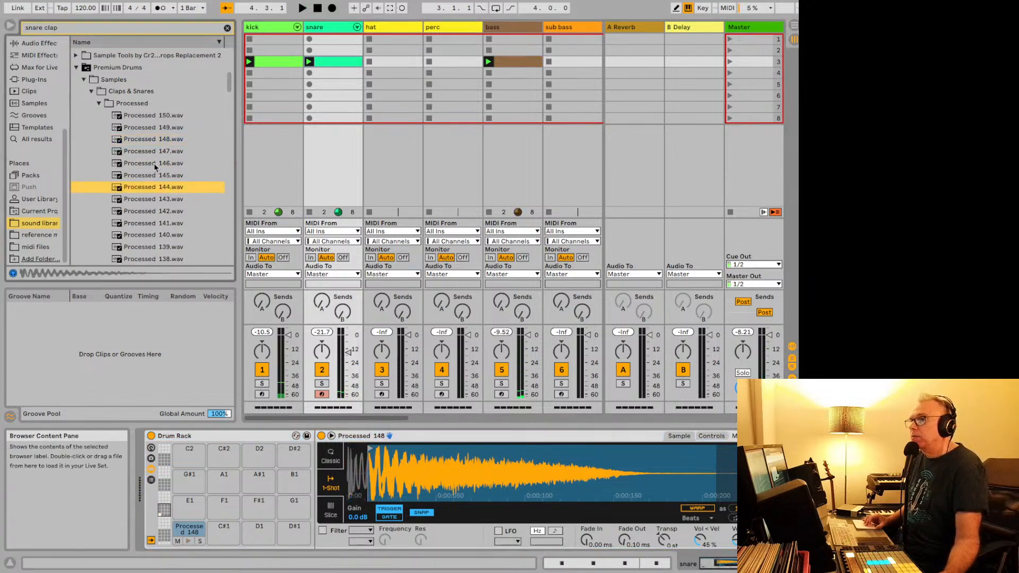
click(153, 165)
drag(153, 165, 180, 525)
key(space)
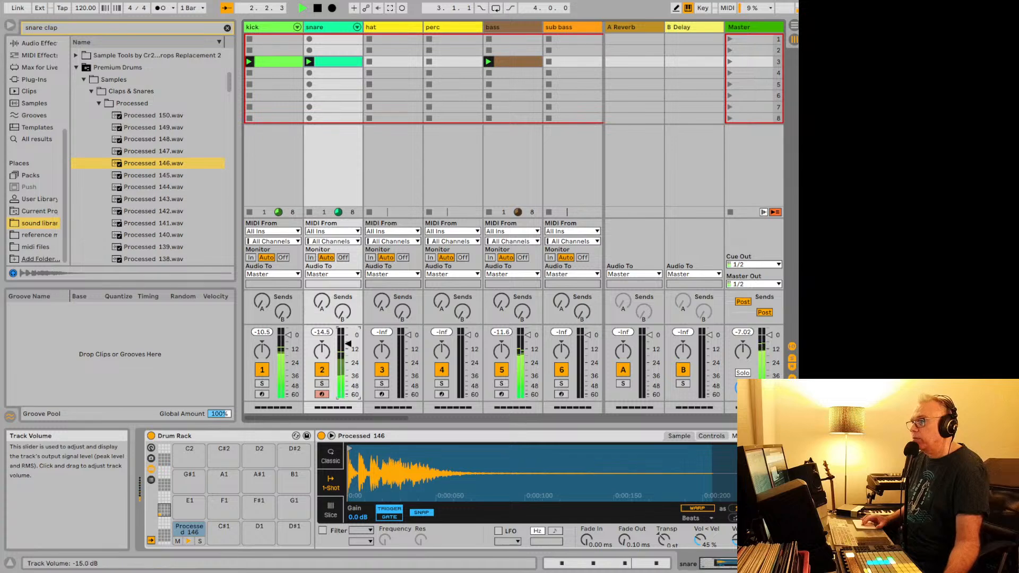
Balance the snare track's volume against the groove and set its A Reverb send to about -23.8 dB.
drag(348, 351, 348, 344)
scroll(209, 208, down, 5)
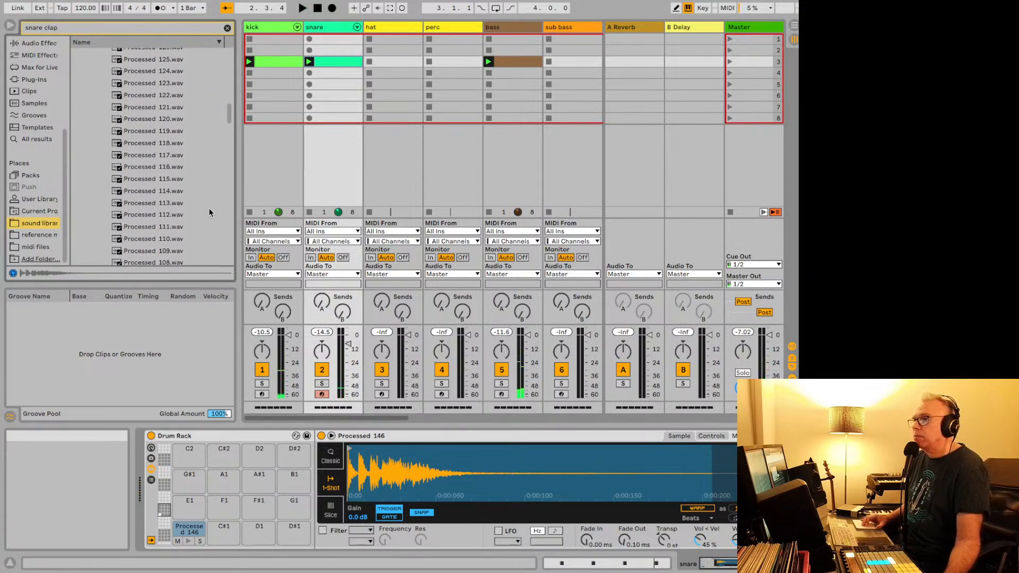
scroll(208, 208, up, 5)
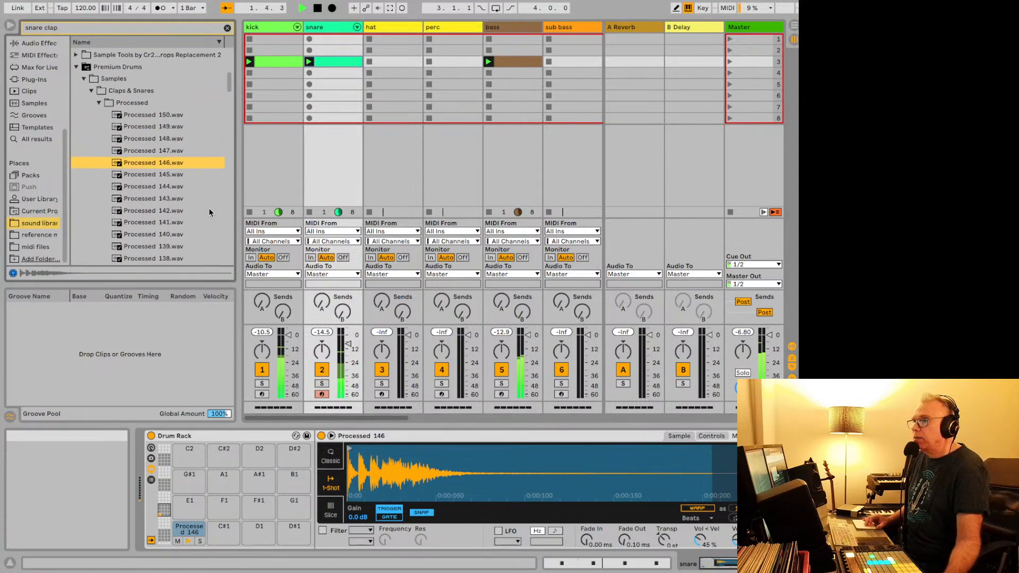
drag(325, 302, 325, 282)
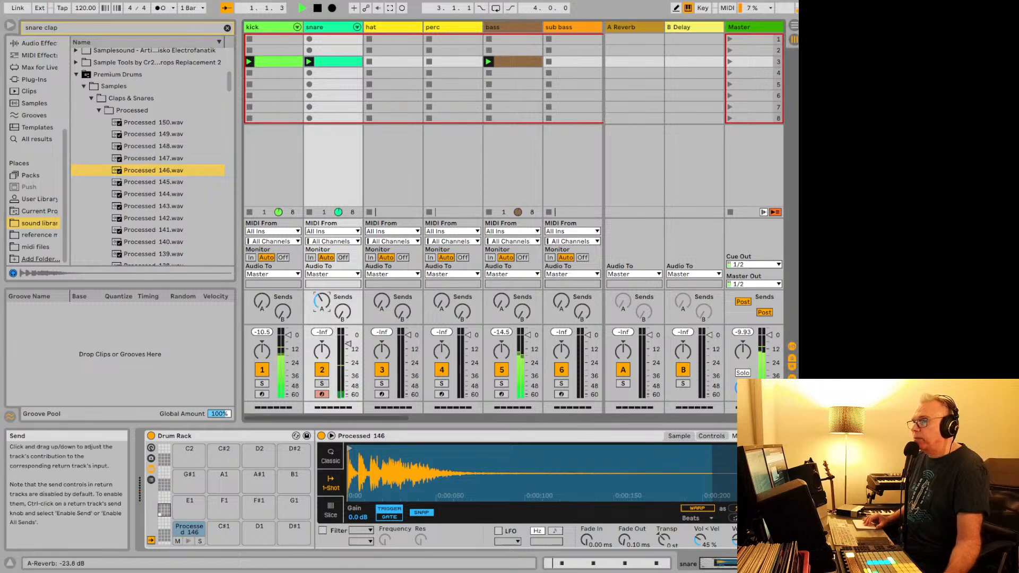
drag(348, 344, 348, 349)
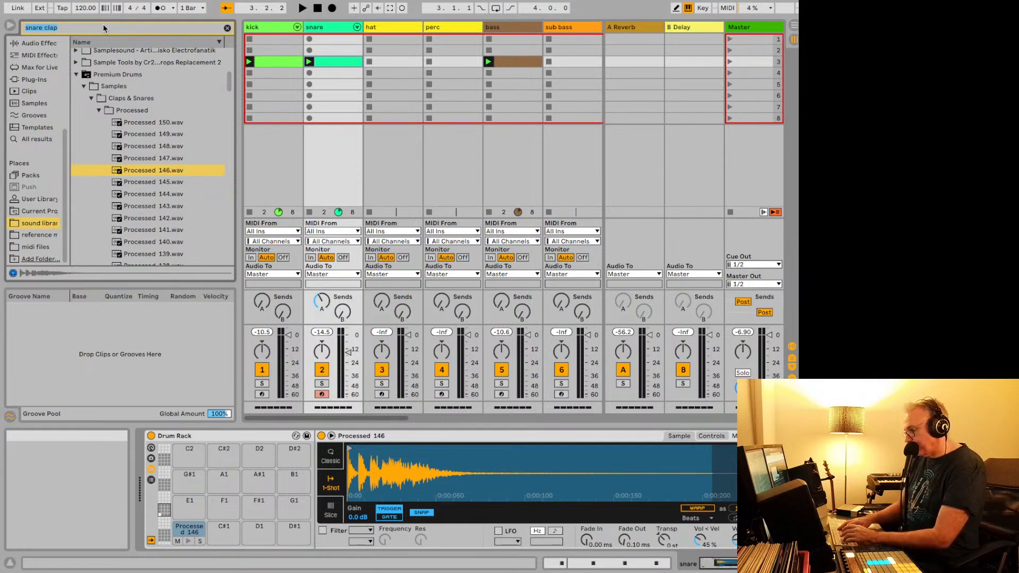
Search the sound library for "open hat", audition the WAProd_Deep_Chill_House open hat loops, and look in WAProd_Future_House_Helion.
text(open hat)
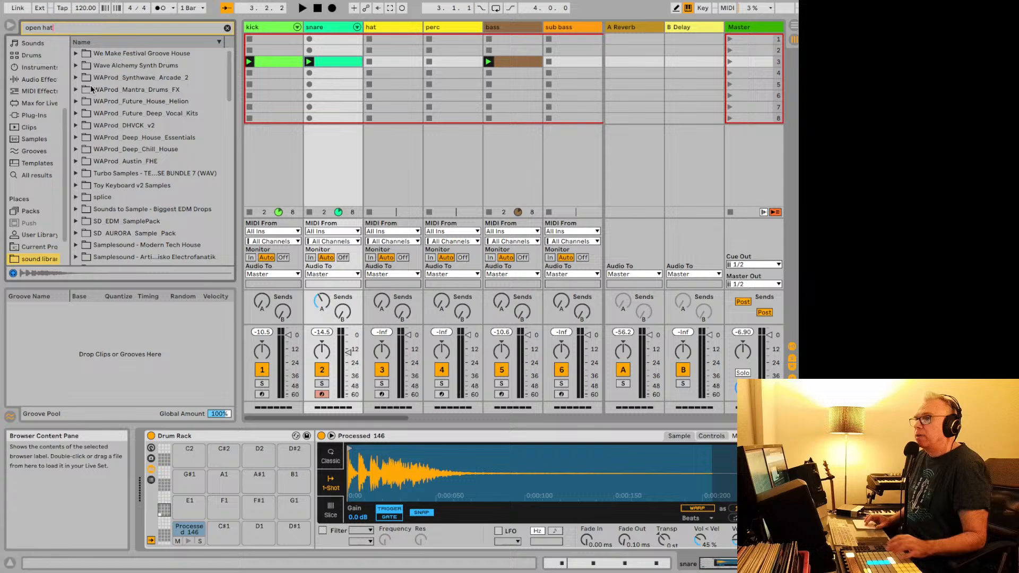
scroll(37, 159, down, 2)
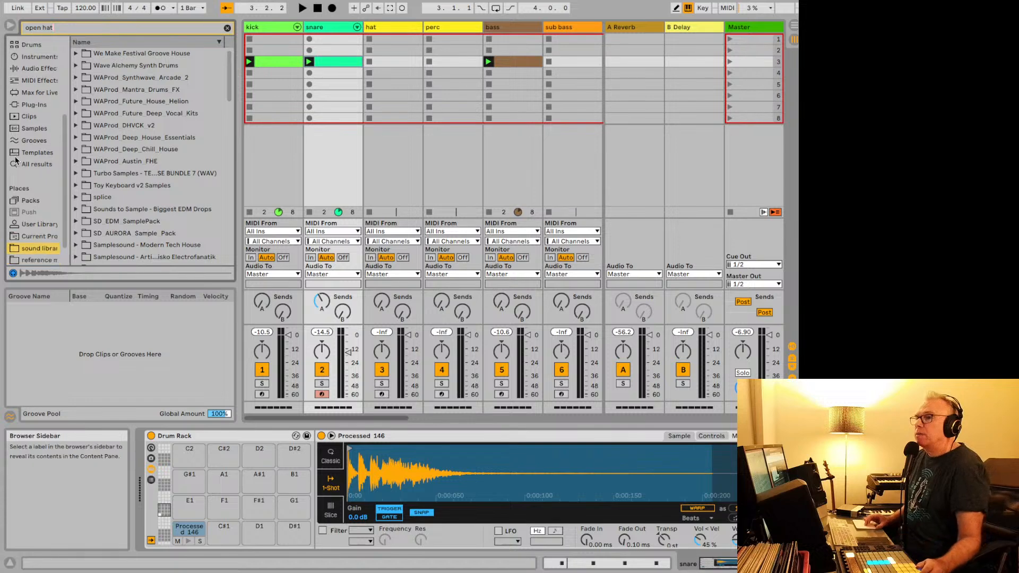
click(75, 149)
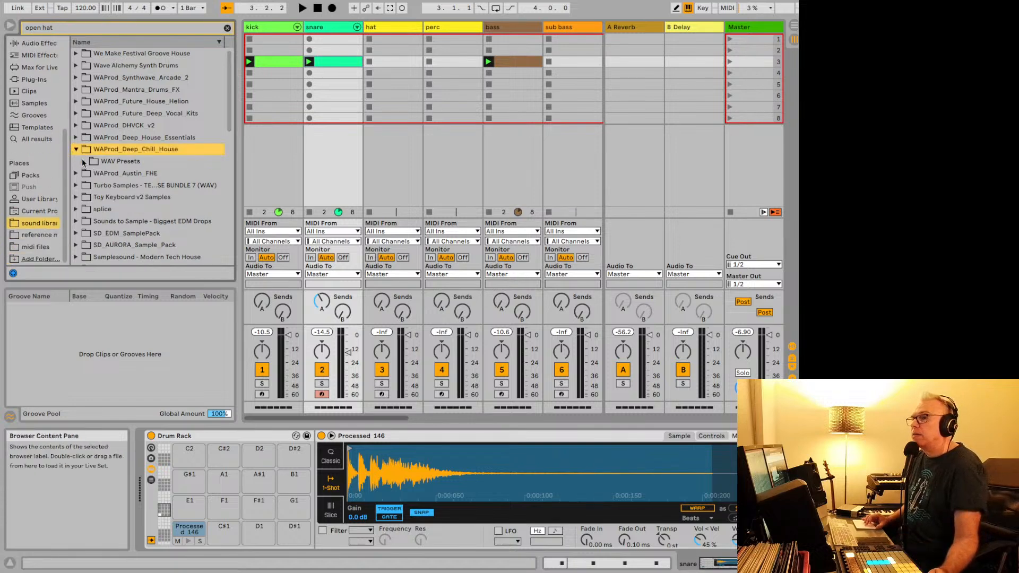
click(83, 162)
click(90, 174)
click(134, 185)
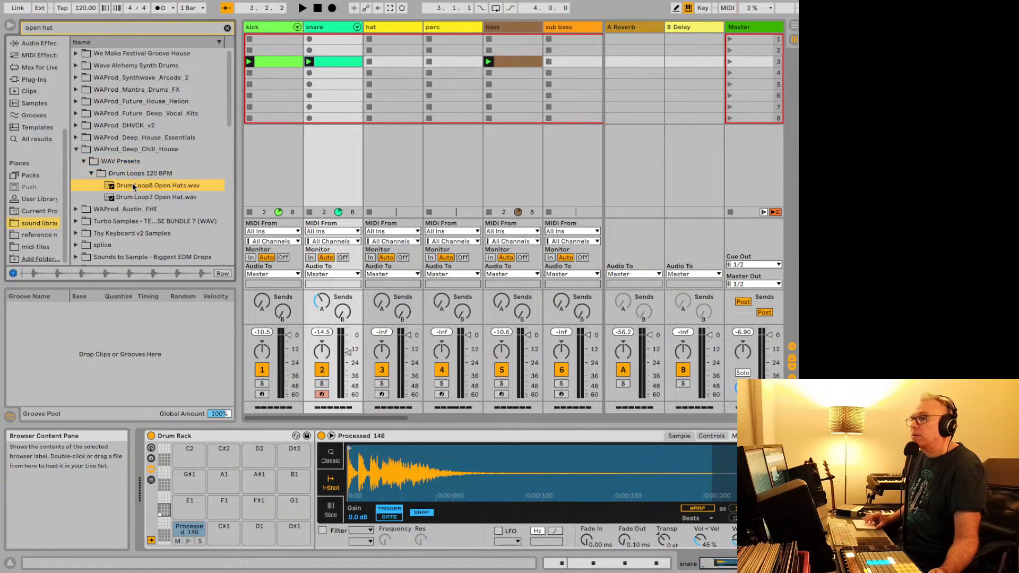
click(135, 198)
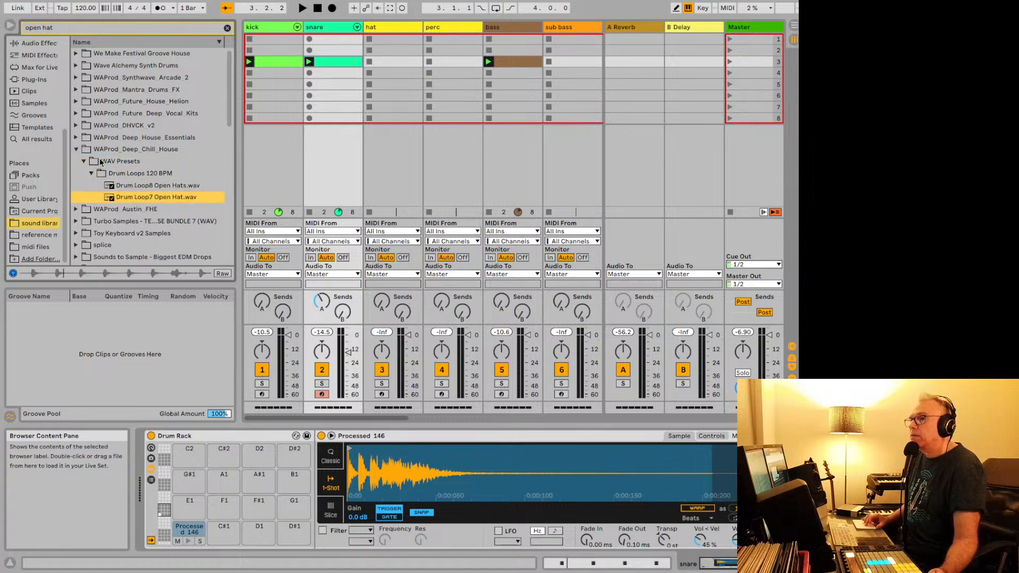
click(76, 101)
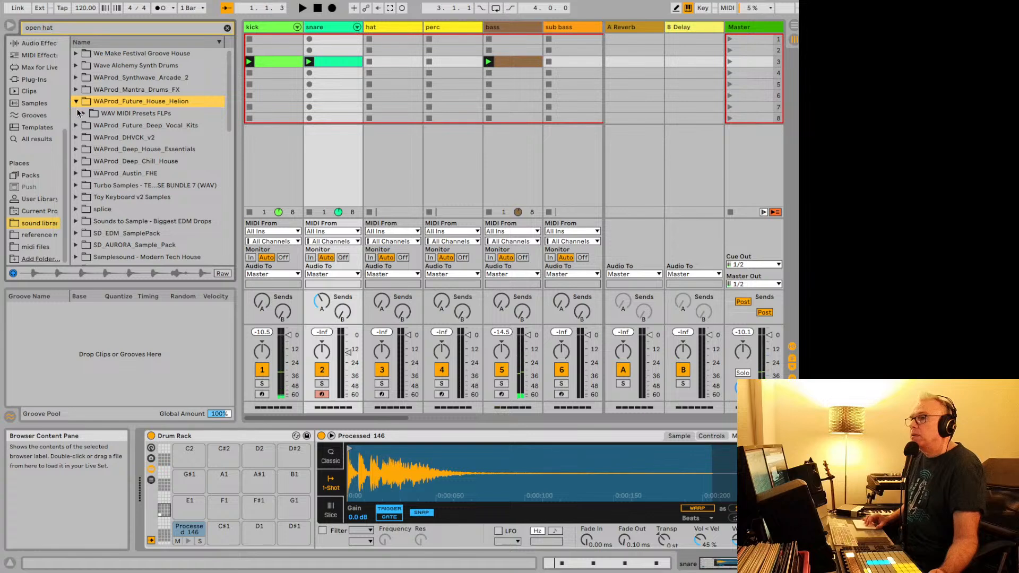
click(82, 114)
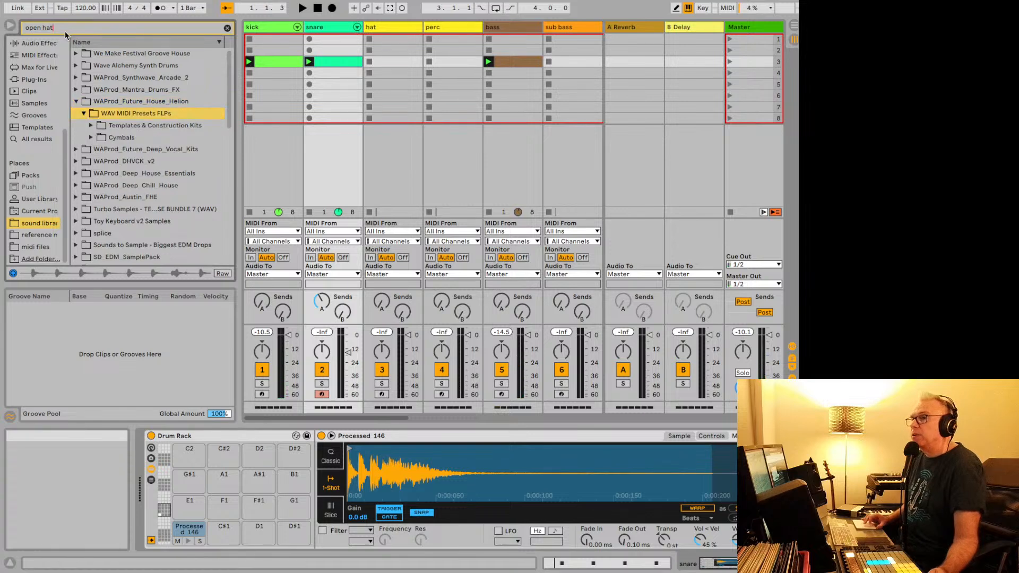
Replace the sound library search with "shaker".
key(BackSpace)
key(BackSpace)
key(BackSpace)
key(BackSpace)
key(BackSpace)
key(BackSpace)
key(BackSpace)
text(shaek)
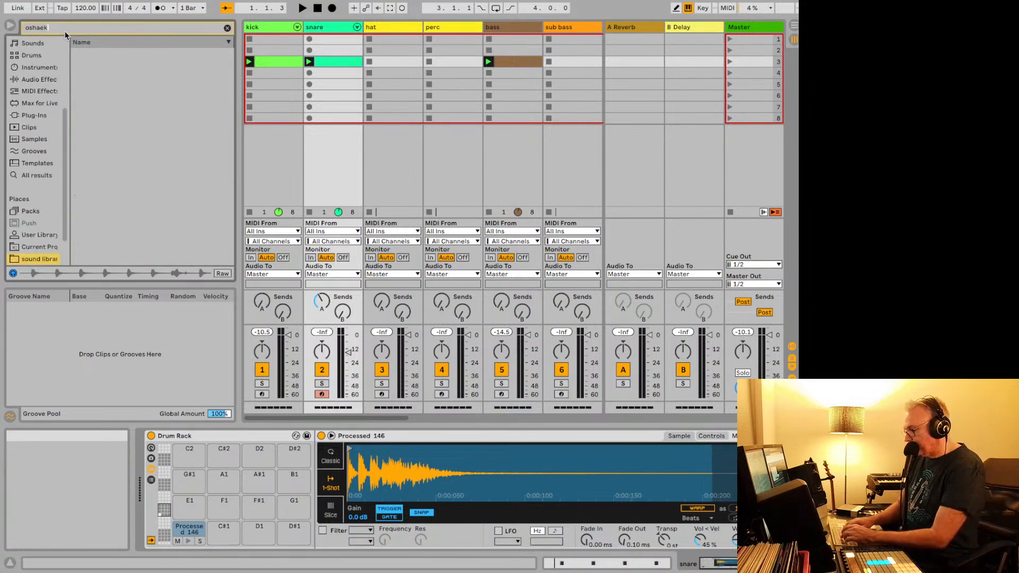
key(BackSpace)
key(BackSpace)
key(BackSpace)
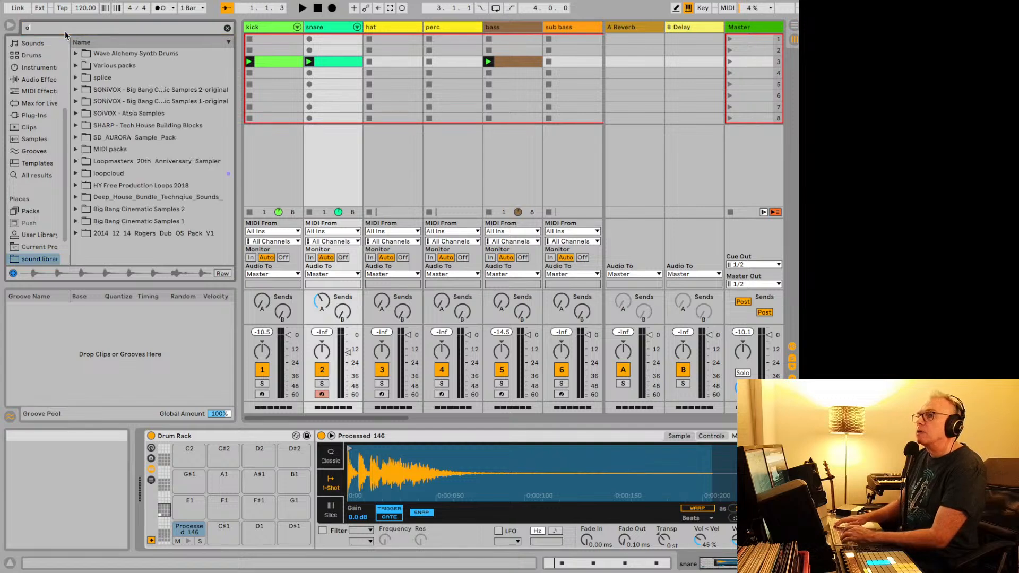
text(shaker)
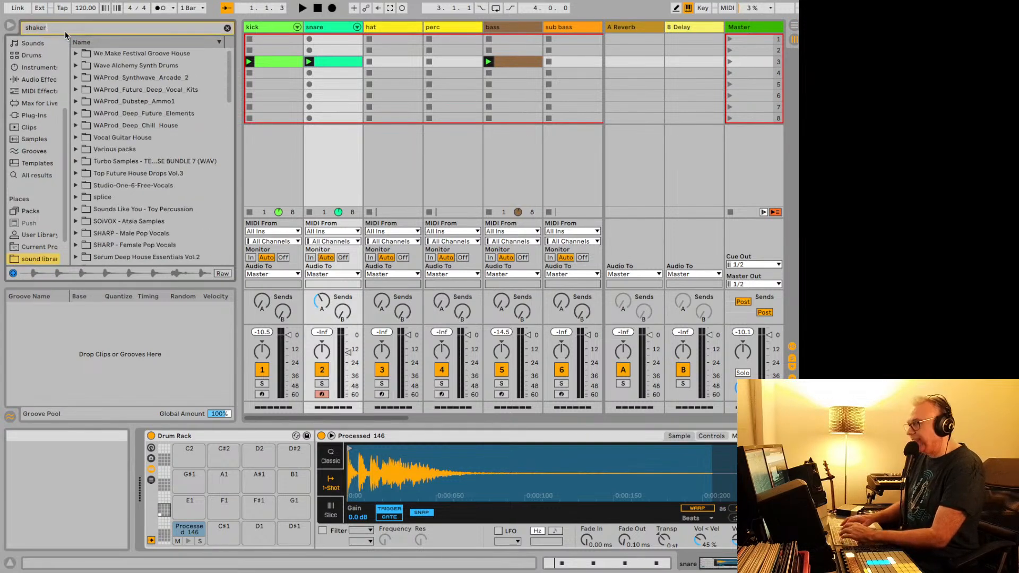
Browse the Wave Alchemy Synth Drums results and audition several samples in the unprocessed drums percussion shakers folder.
click(76, 66)
click(84, 113)
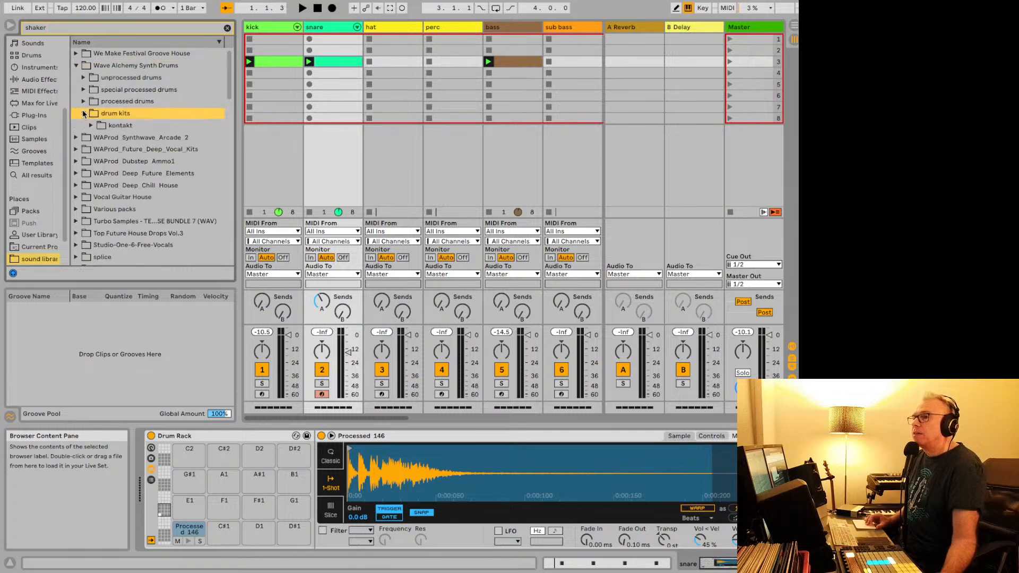
click(91, 125)
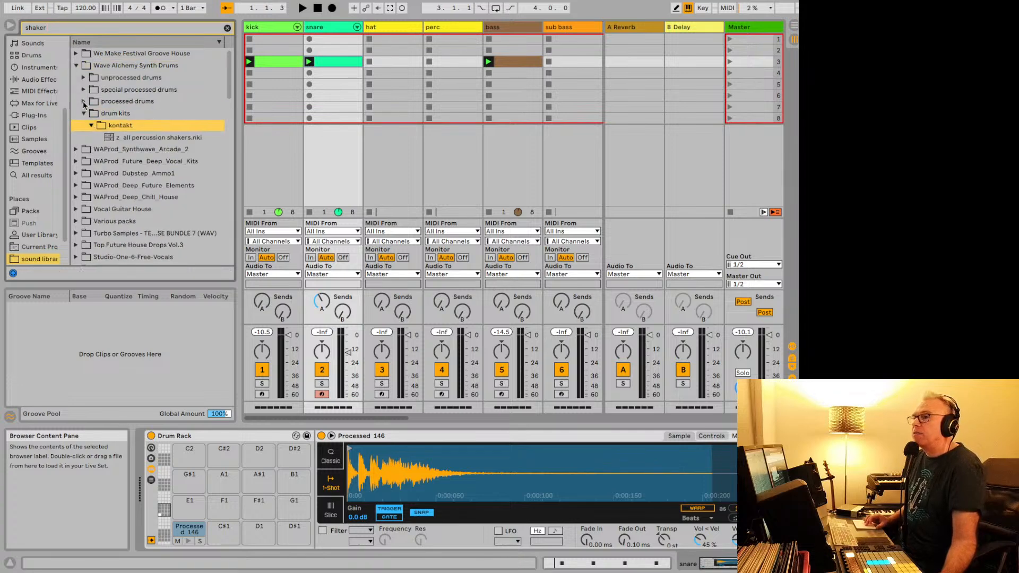
click(83, 78)
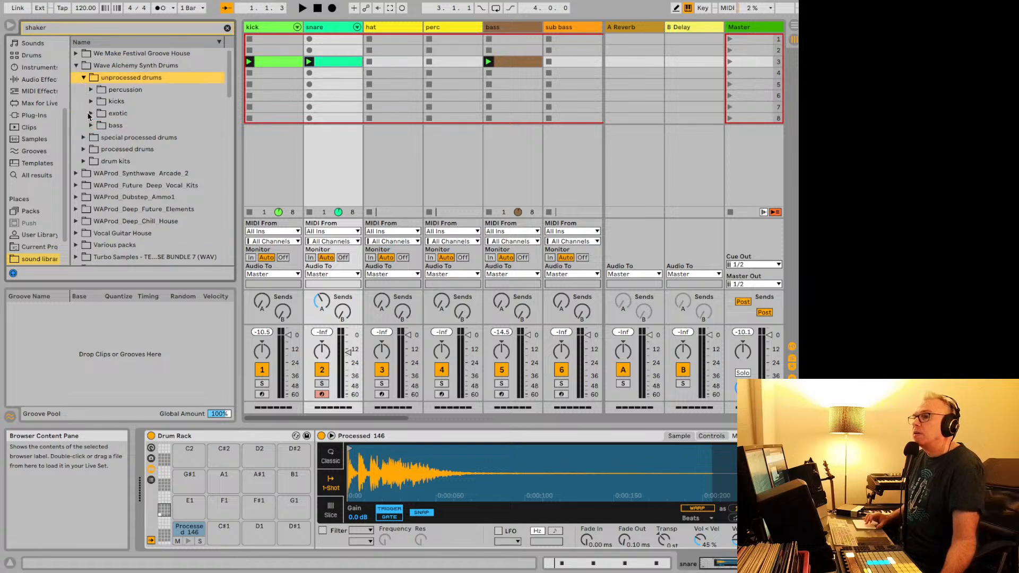
click(91, 89)
click(97, 101)
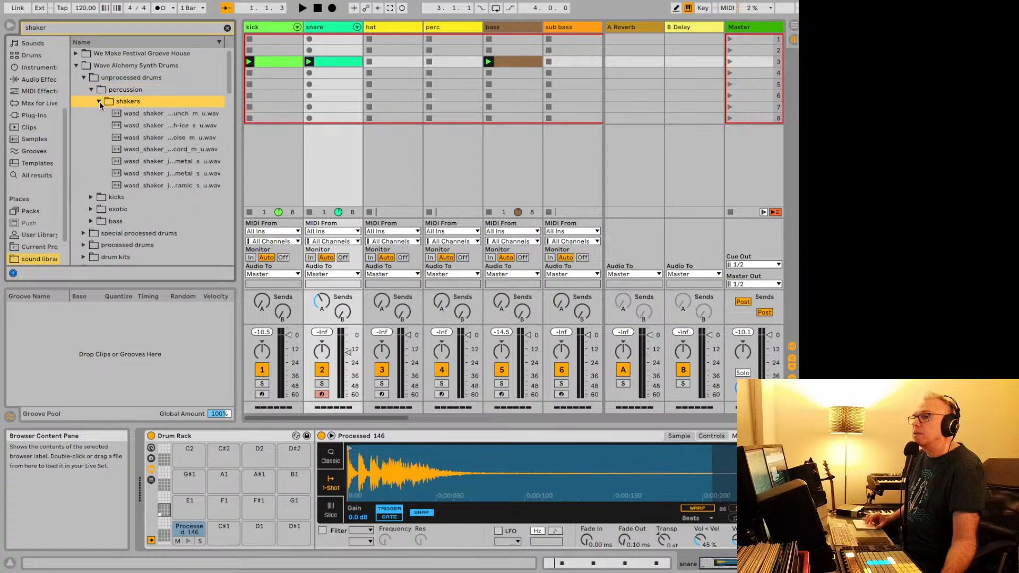
click(135, 114)
click(144, 141)
click(145, 150)
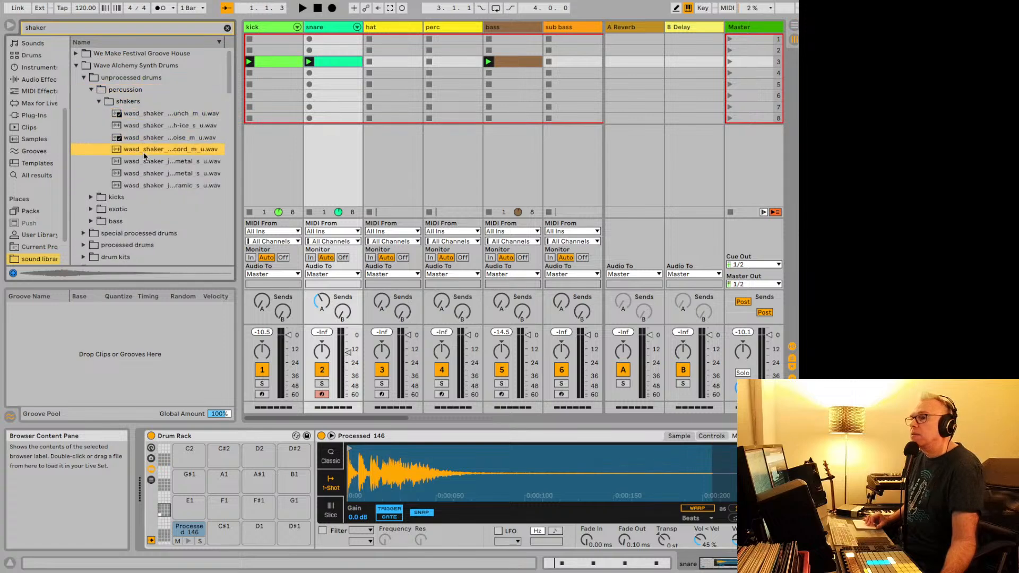
click(137, 175)
Audition the shakers loop in the SHARP FPV Drum Loops folder of SHARP - Female Pop Vocals.
scroll(136, 178, down, 1)
scroll(136, 179, down, 10)
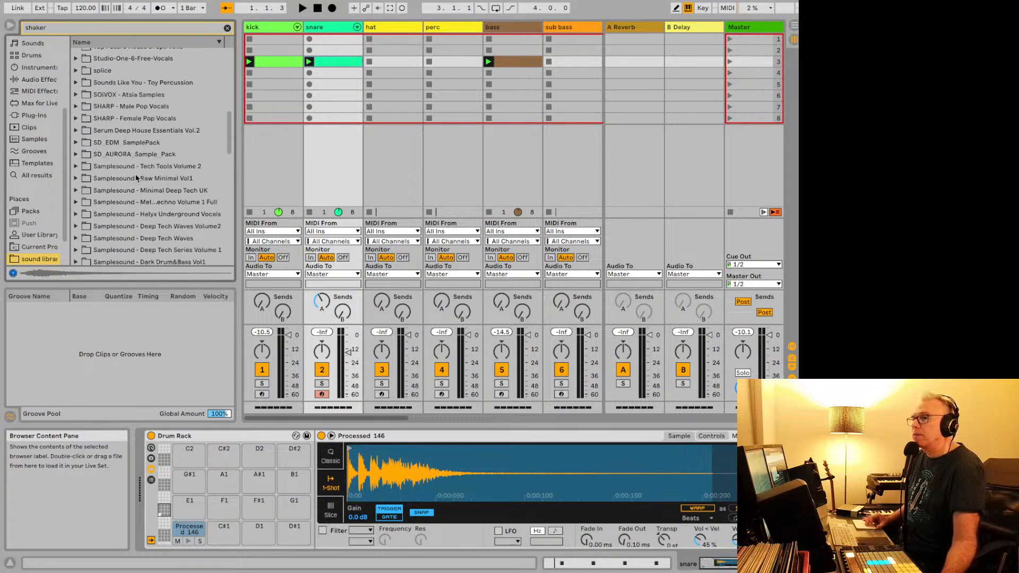
click(76, 118)
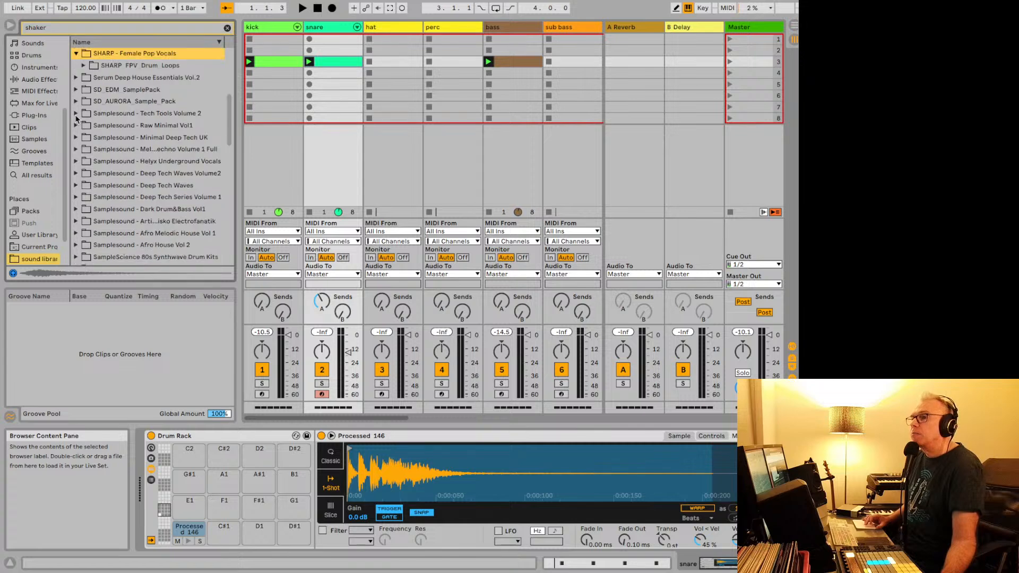
click(79, 66)
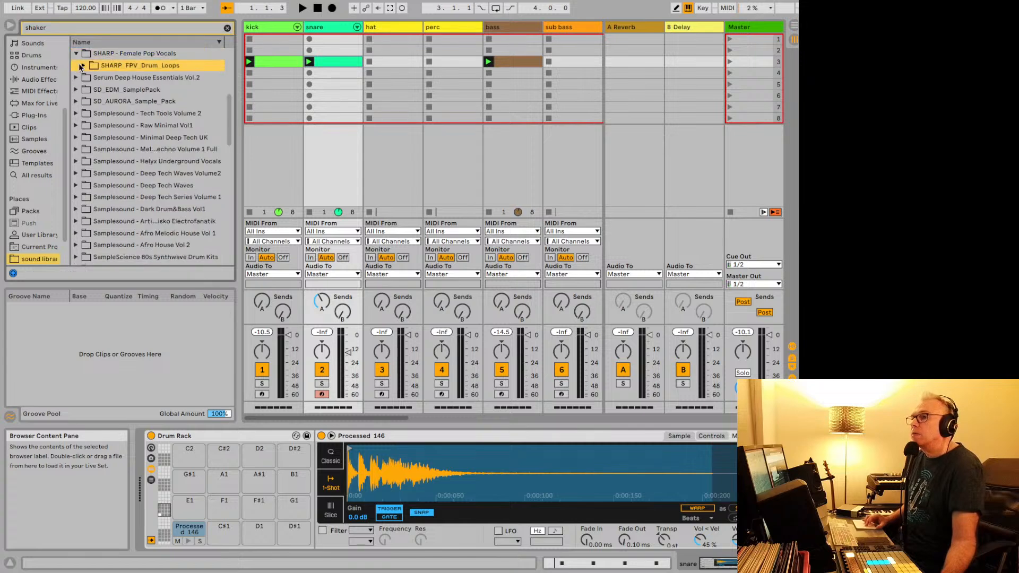
click(82, 66)
click(132, 78)
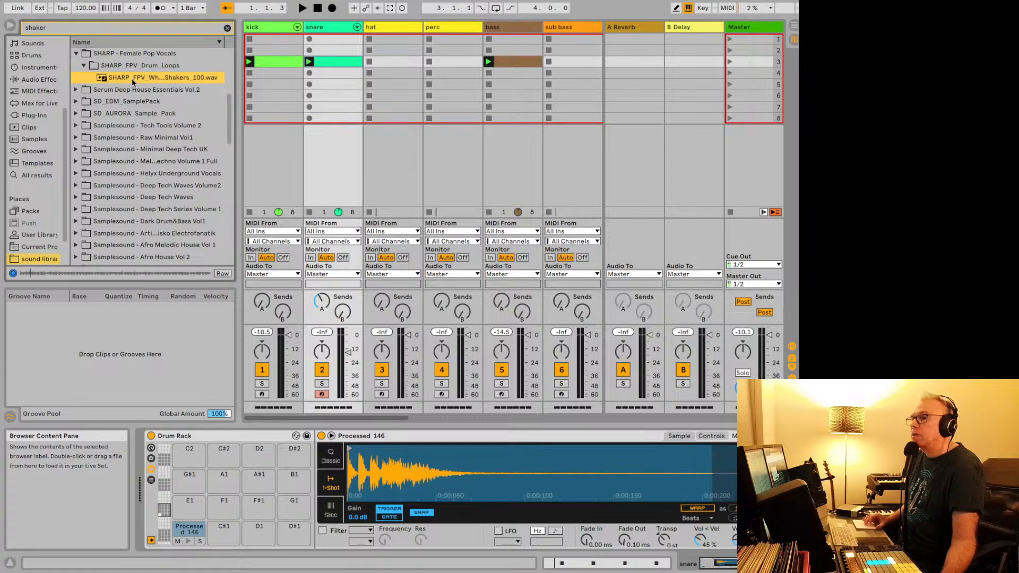
Expand SD_EDM_SamplePack down to the Percs folder of its House drum one shots.
click(75, 102)
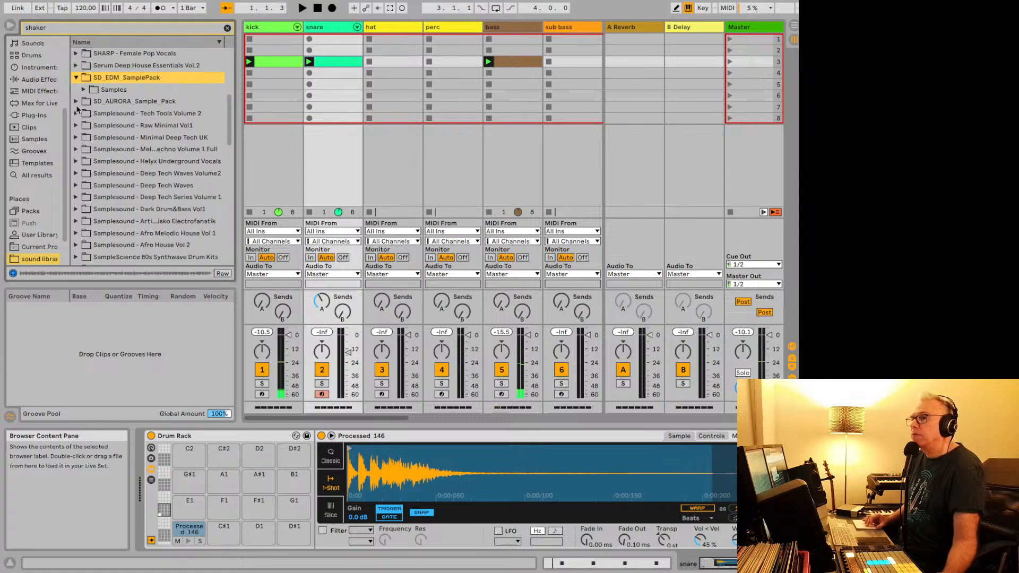
click(84, 89)
click(91, 101)
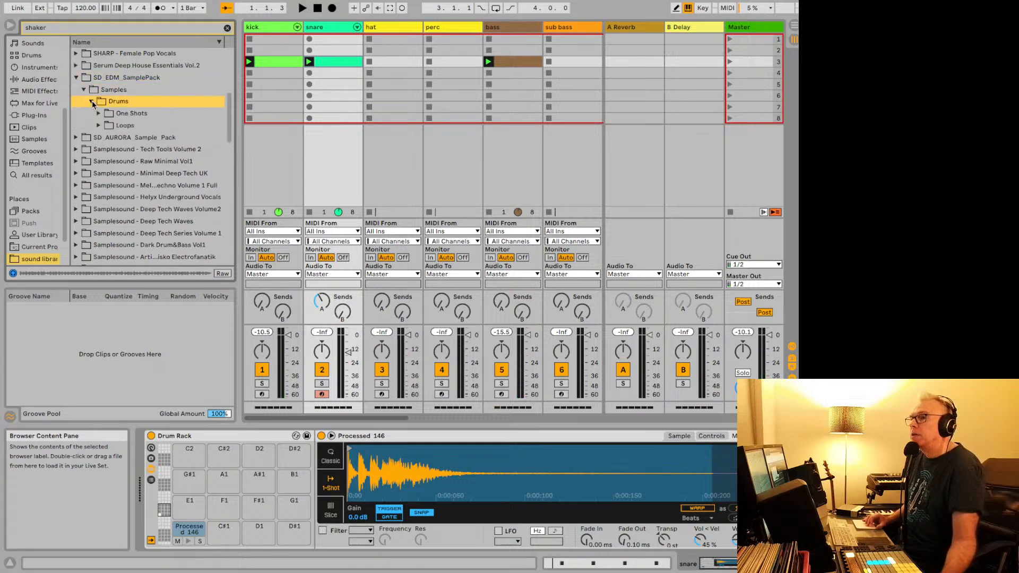
click(99, 114)
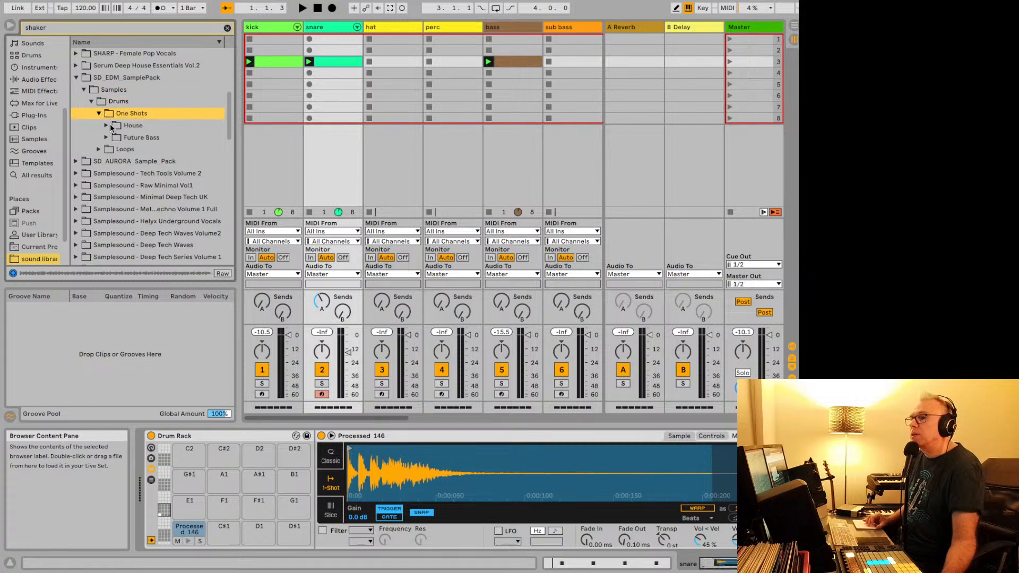
click(108, 127)
click(114, 137)
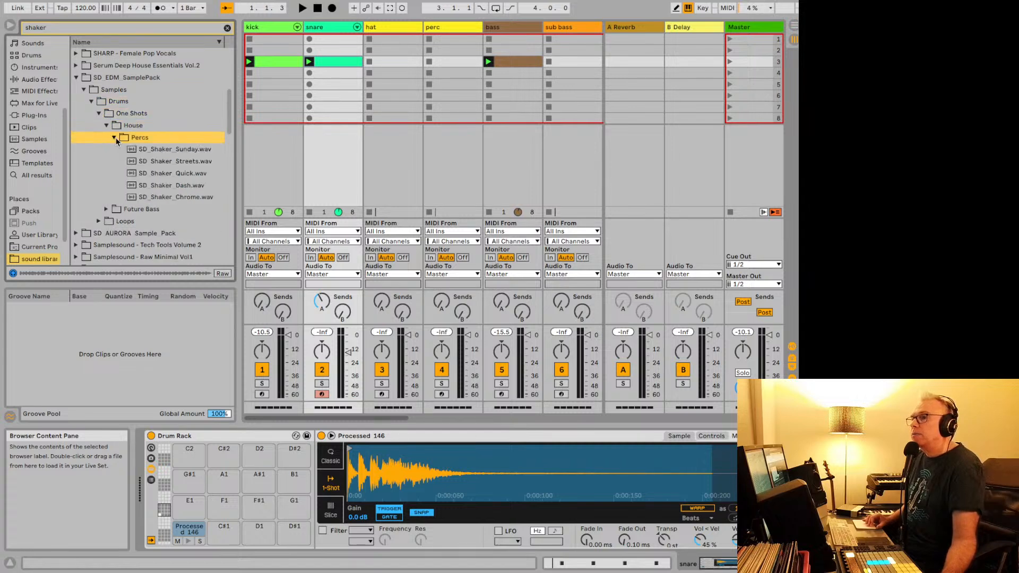
Audition SD_Shaker_Sunday.wav and SD_Shaker_Quick.wav, and load SD_Shaker_Sunday.wav onto the hat track's C1 pad.
click(157, 150)
click(165, 174)
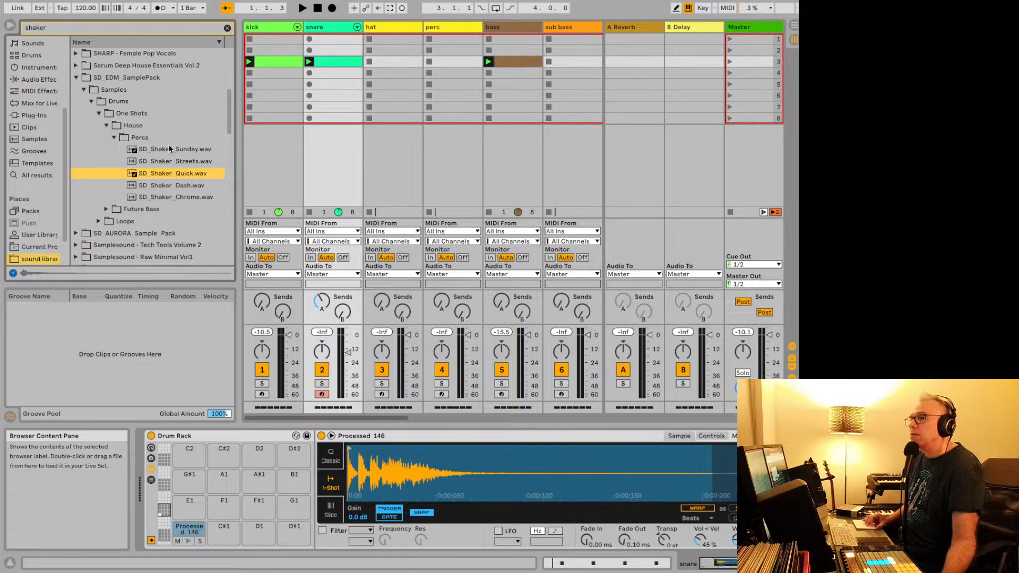
drag(170, 149, 191, 541)
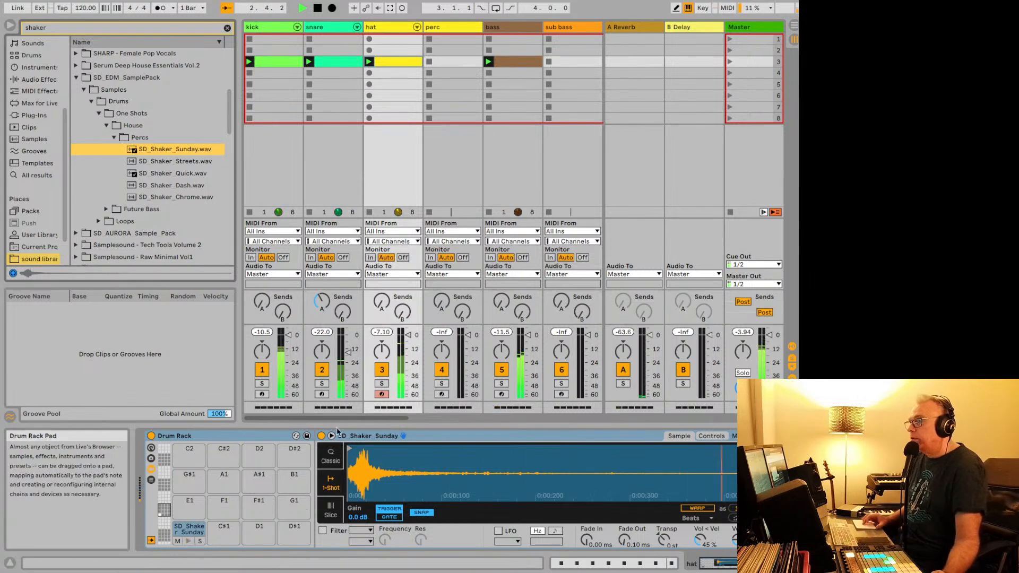
Cut EQ Eight band 1 on the bass track to -3.84 dB at 31 Hz and balance the track's volume to about -1.6 dB during playback.
click(497, 29)
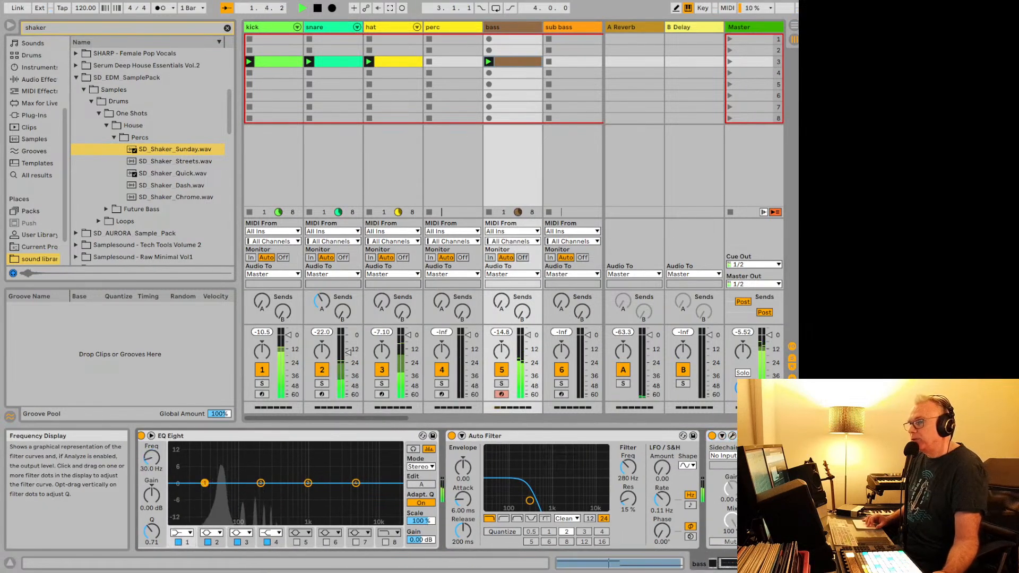
drag(205, 483, 205, 493)
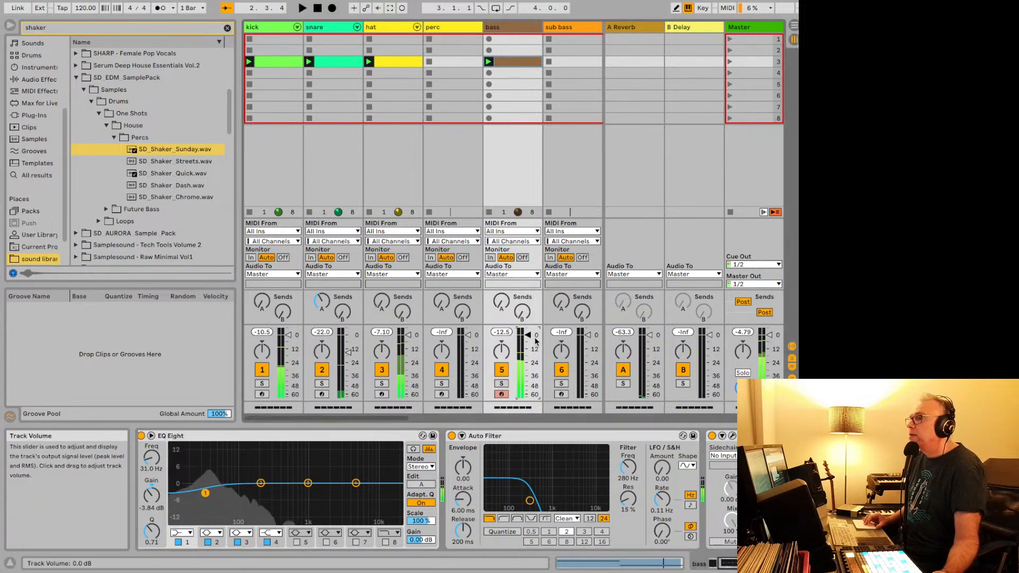
key(space)
drag(526, 346, 530, 350)
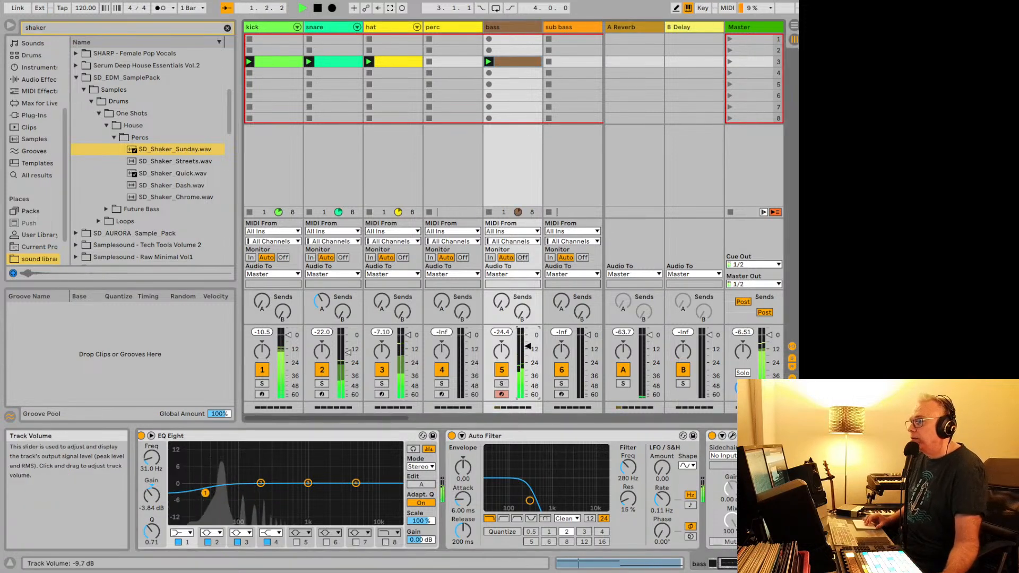
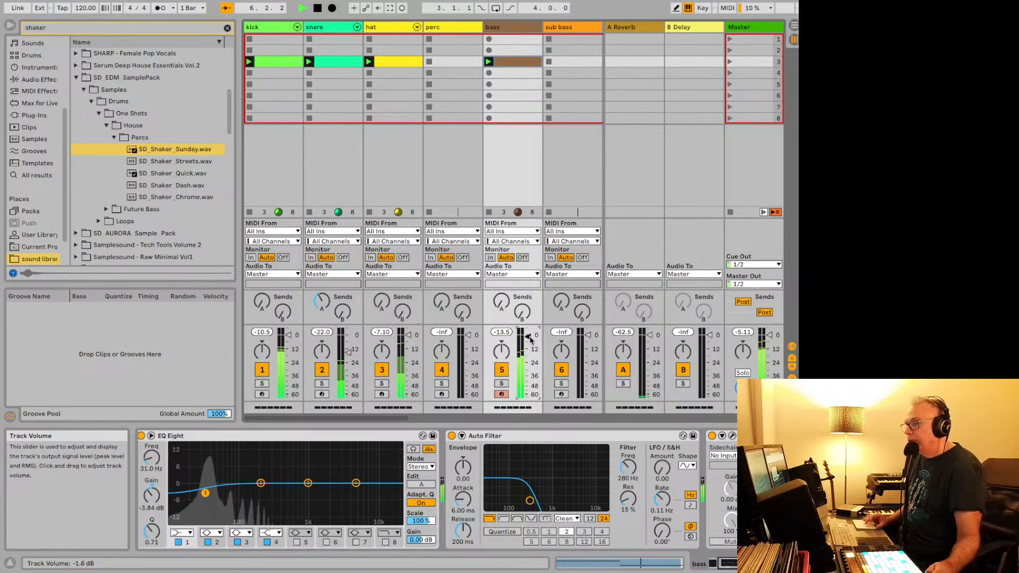
key(space)
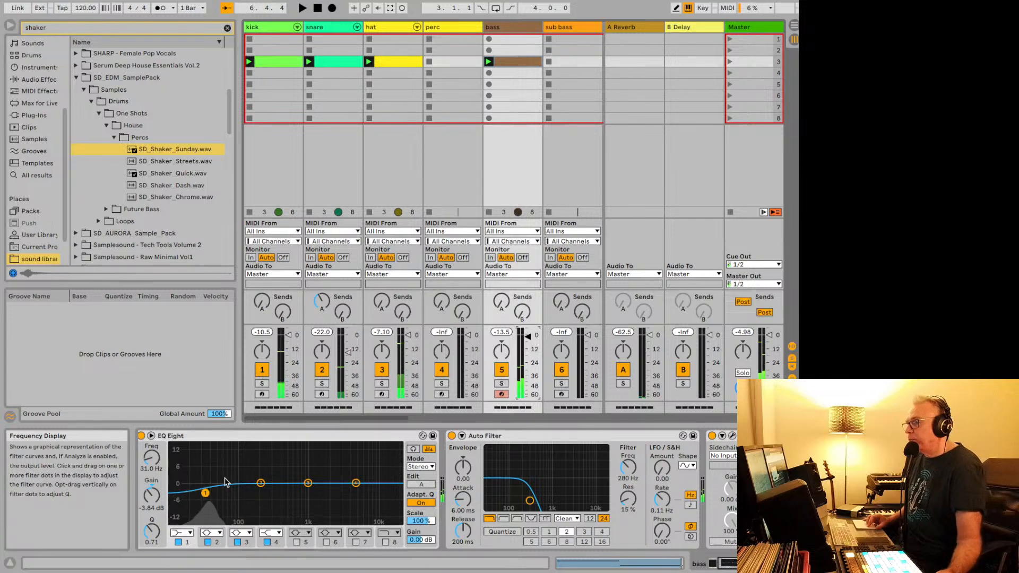
key(space)
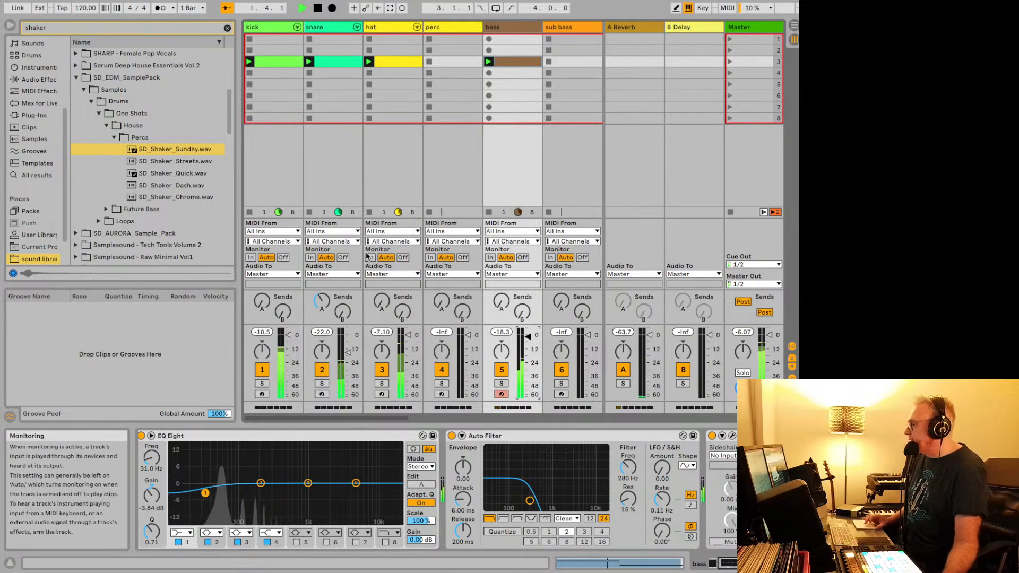
Select the 15 VG-SILK2 track to show its device chain.
scroll(348, 130, right, 5)
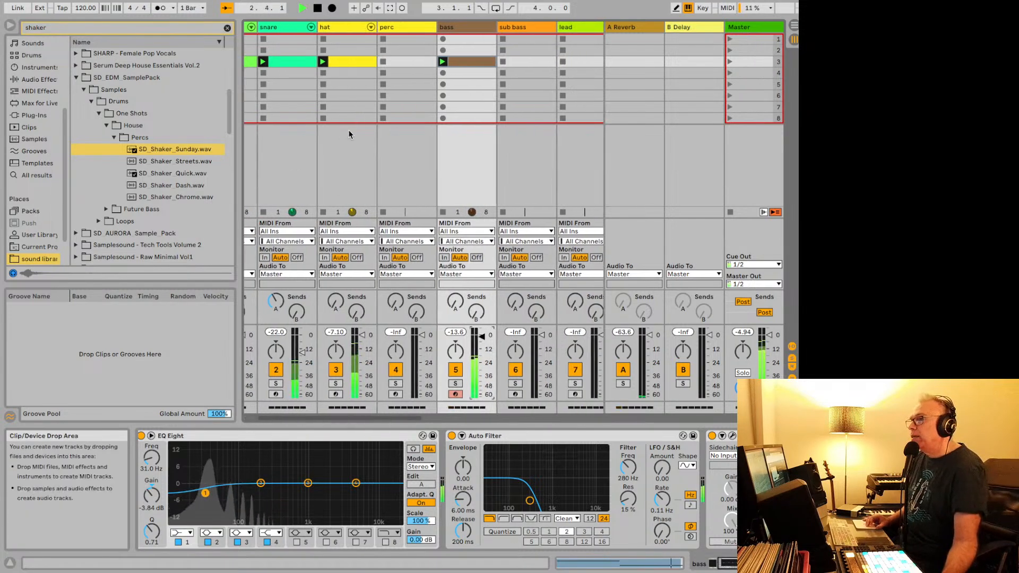
scroll(348, 129, right, 6)
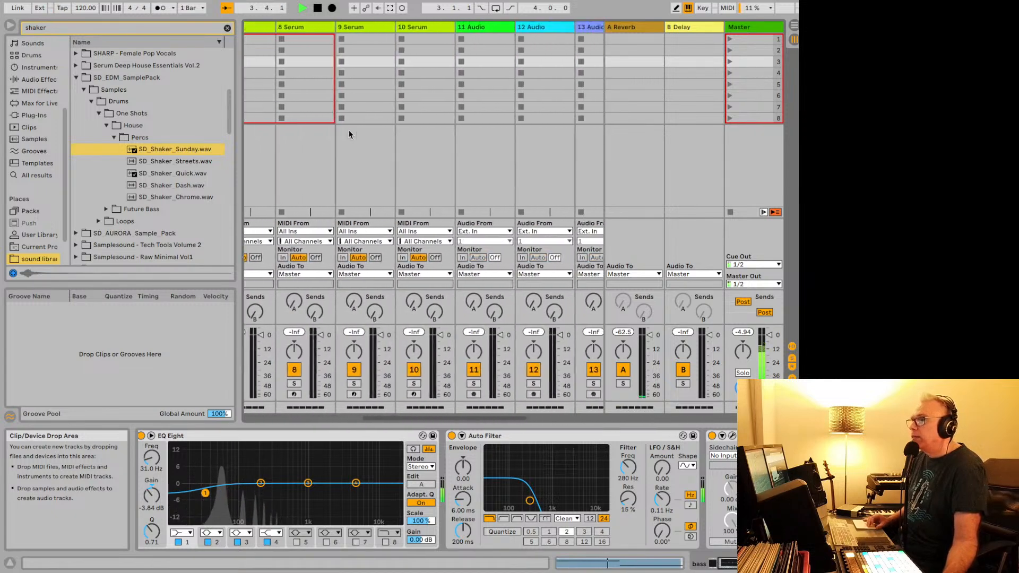
click(470, 33)
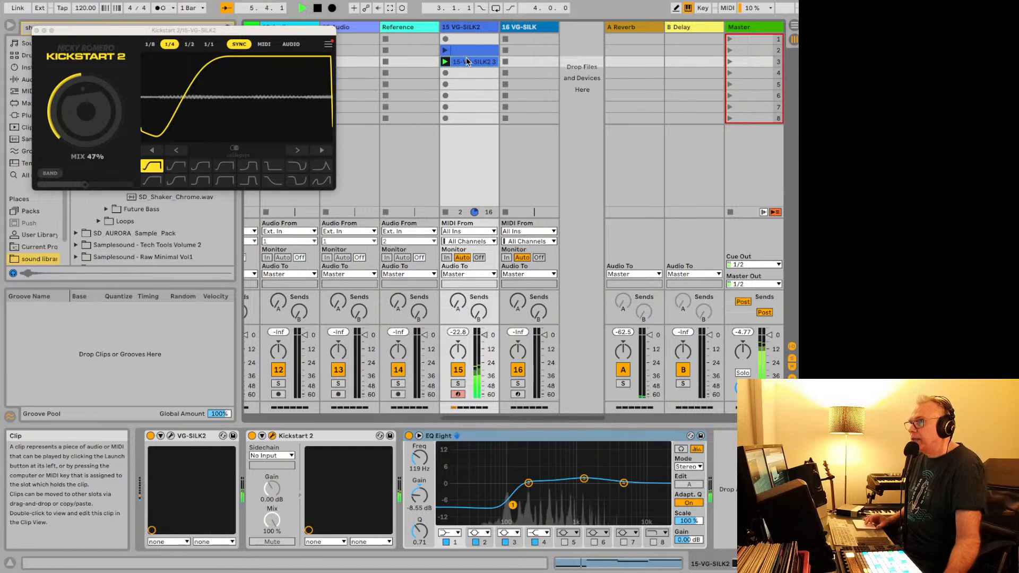
Open the Serum plug-in on the 9 Serum track and bring up its preset categories.
scroll(430, 112, left, 2)
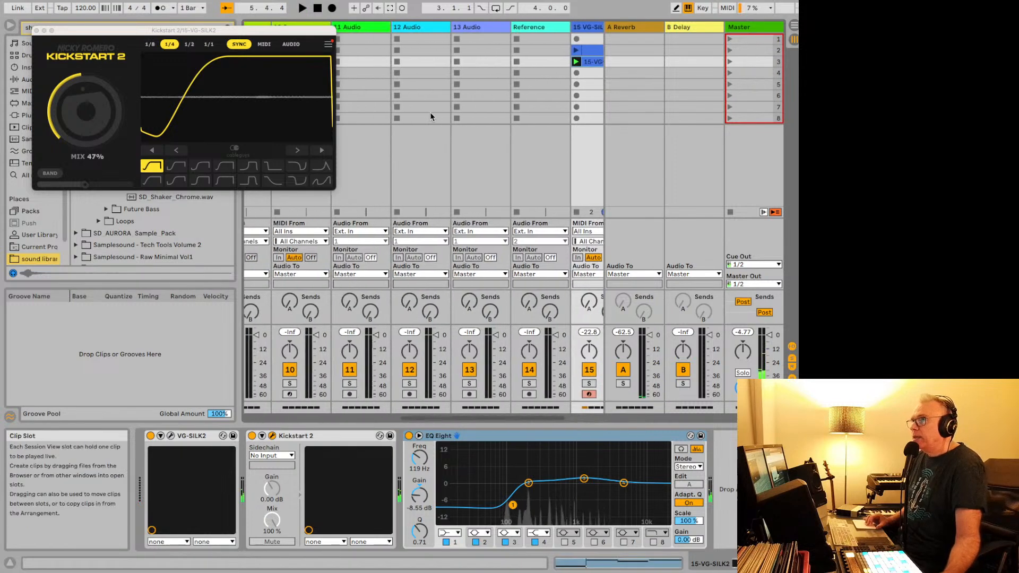
scroll(378, 26, left, 2)
click(376, 25)
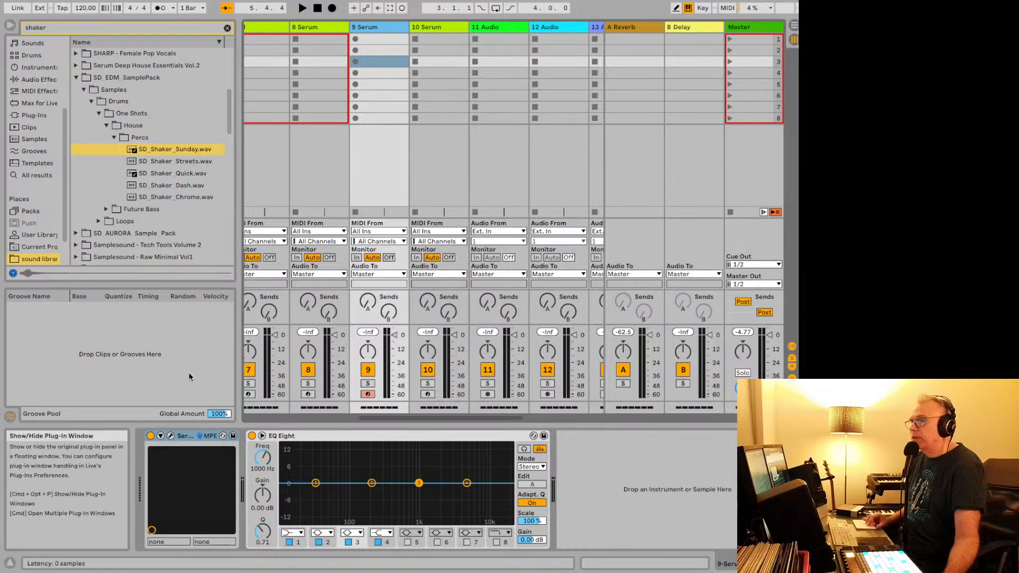
click(170, 436)
drag(315, 203, 335, 30)
click(321, 43)
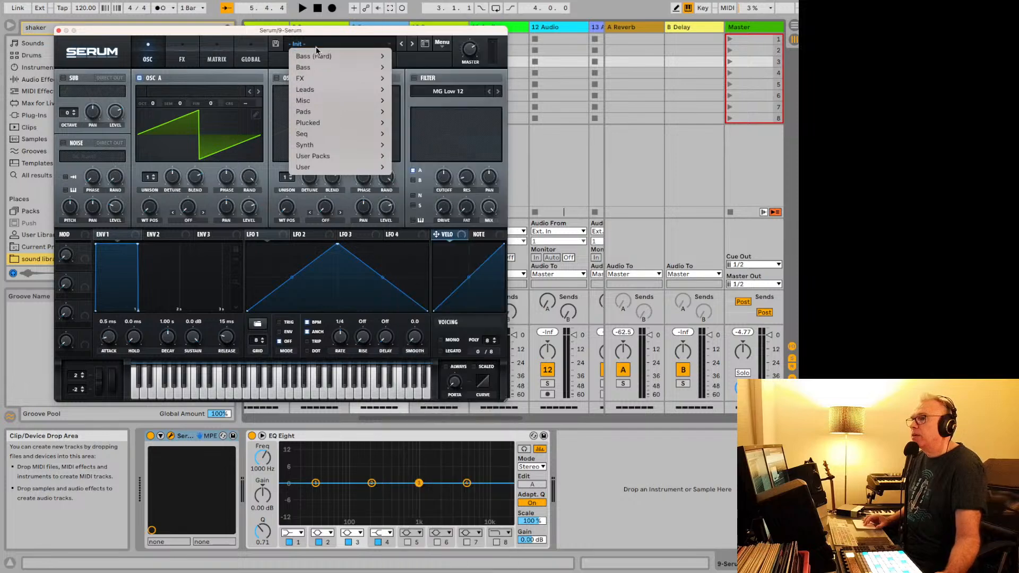
Load the pad preset PD Lost Space Pad [JL] in Serum and adjust the synth's master volume.
click(312, 46)
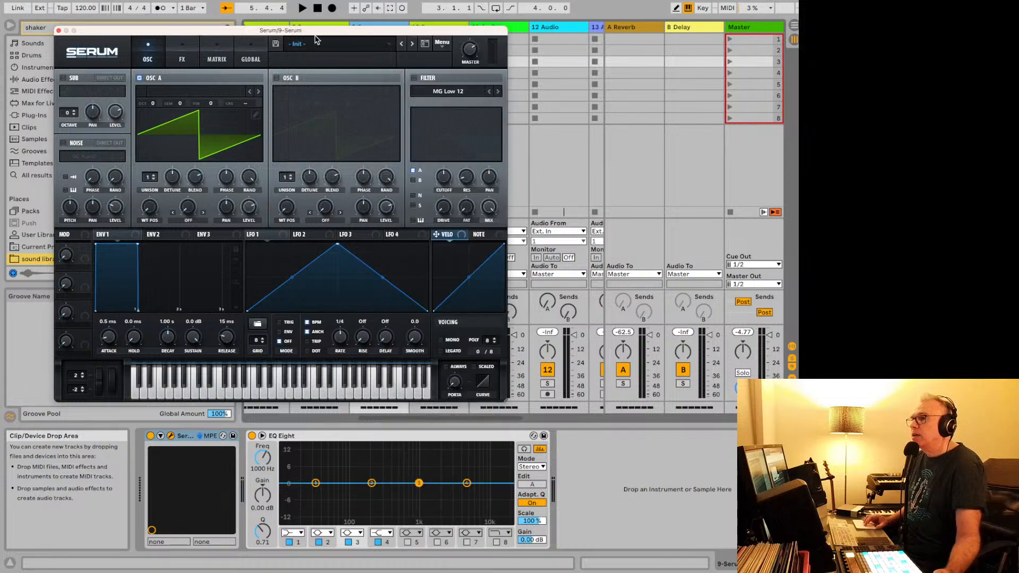
click(314, 43)
mouse_move(326, 105)
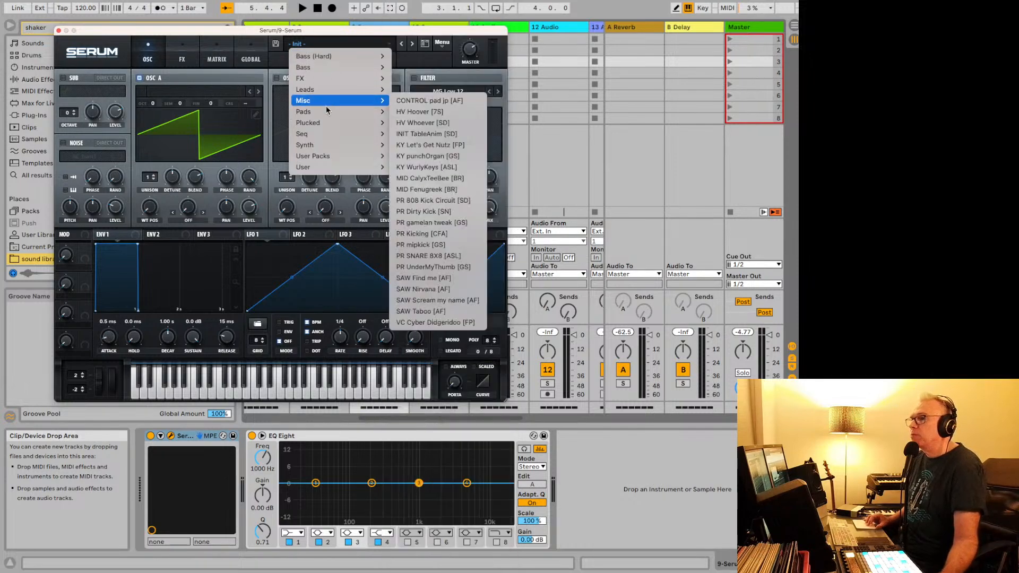
click(450, 287)
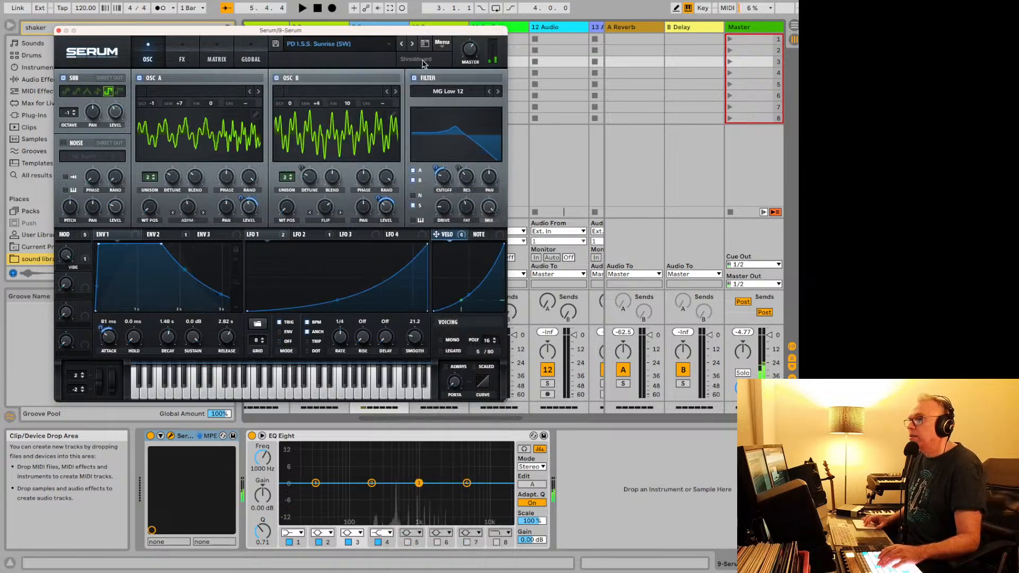
click(413, 45)
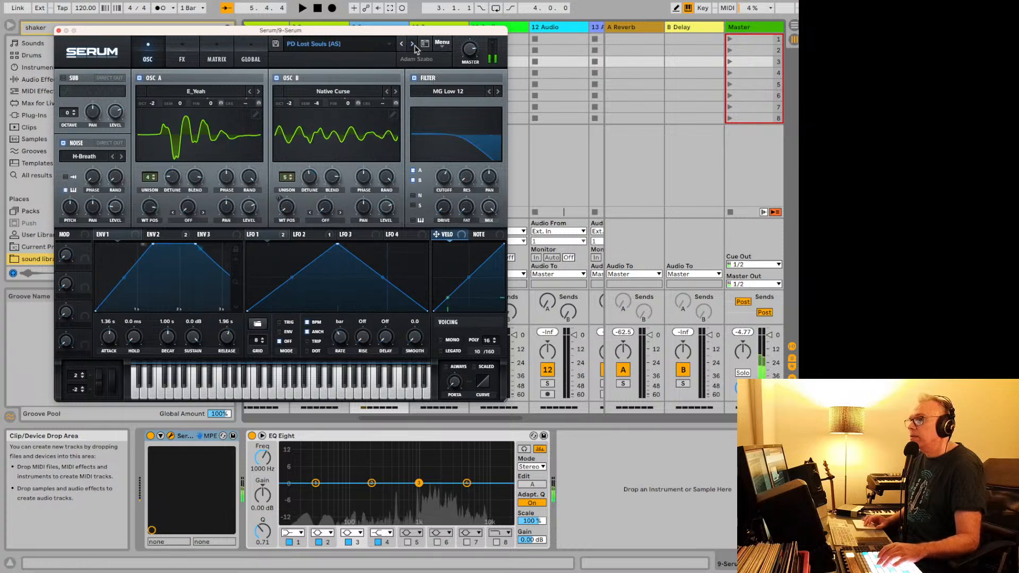
click(413, 45)
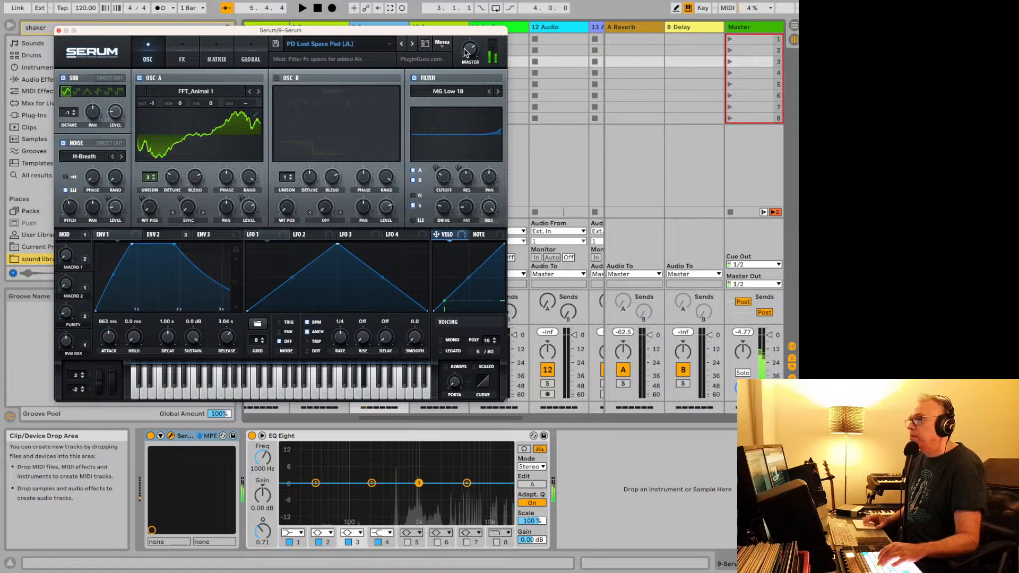
drag(465, 51, 467, 87)
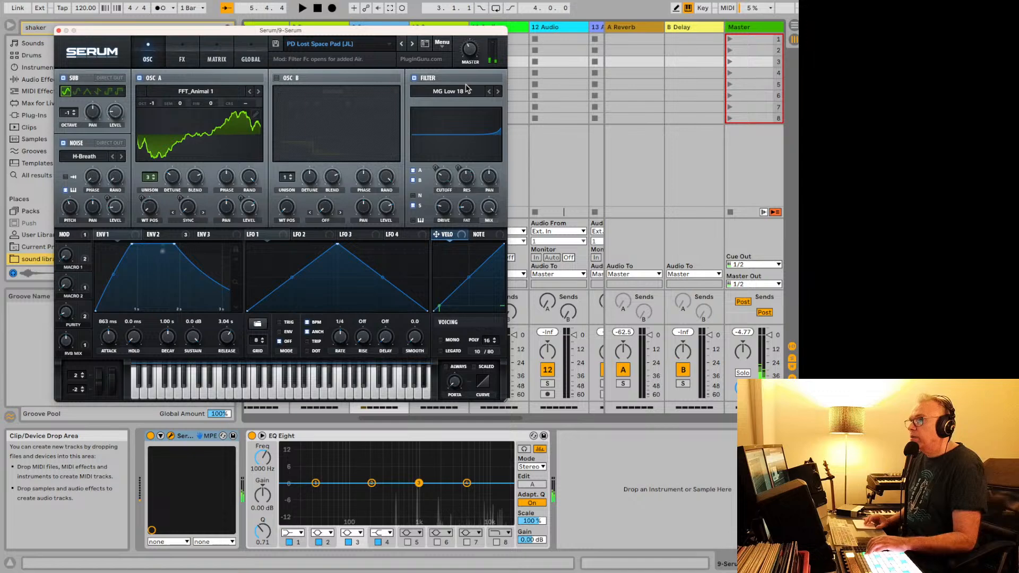
Record a pad clip into the third slot of the 9 Serum track and close the Serum window.
drag(439, 32, 322, 135)
click(355, 62)
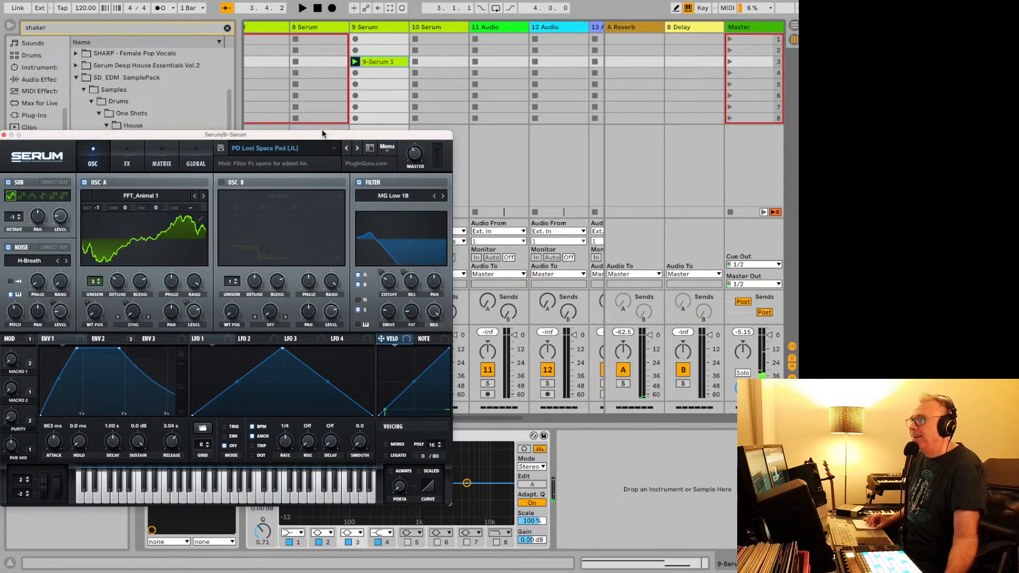
drag(323, 134, 349, 97)
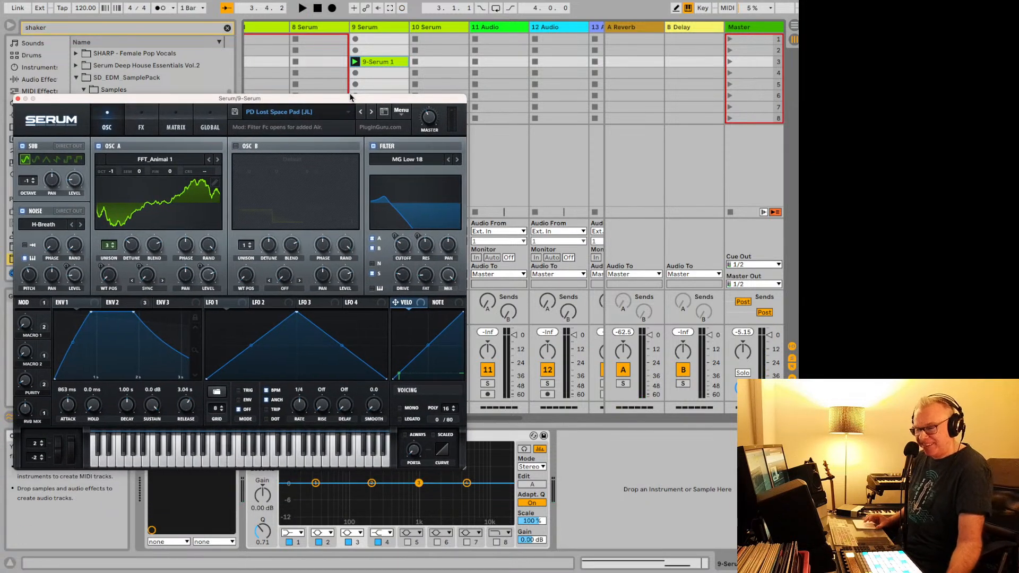
click(18, 99)
Delete the F#5 note from the 9-Serum 1 clip and fill an 8-bar loop with the remaining A#5 note using Legato.
click(389, 64)
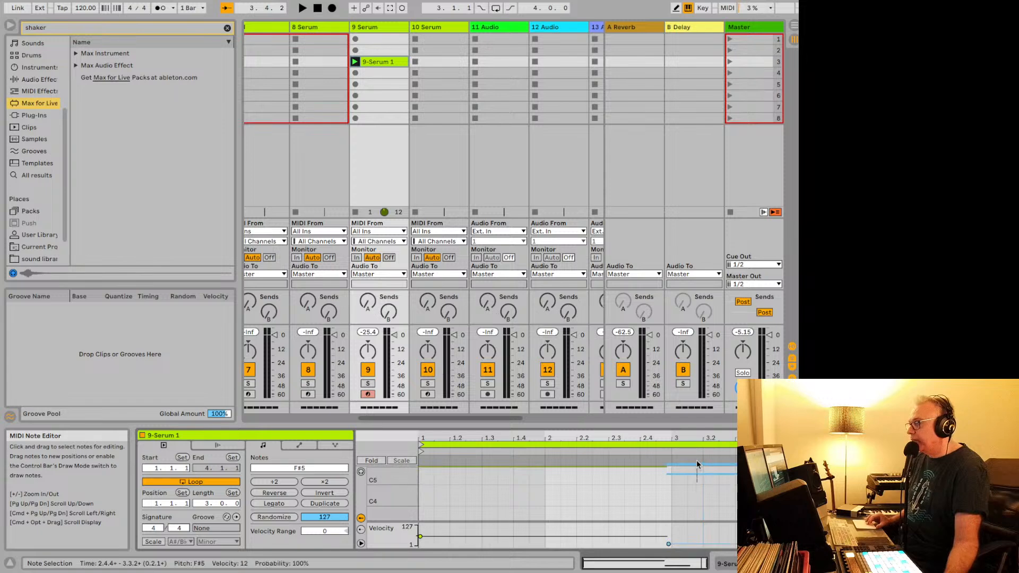
key(Delete)
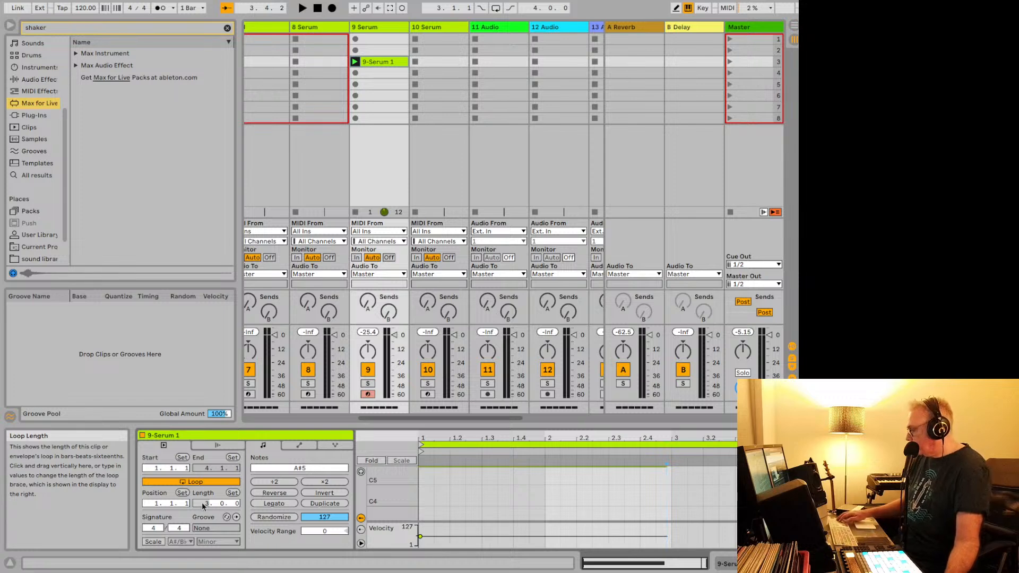
text(8)
key(Return)
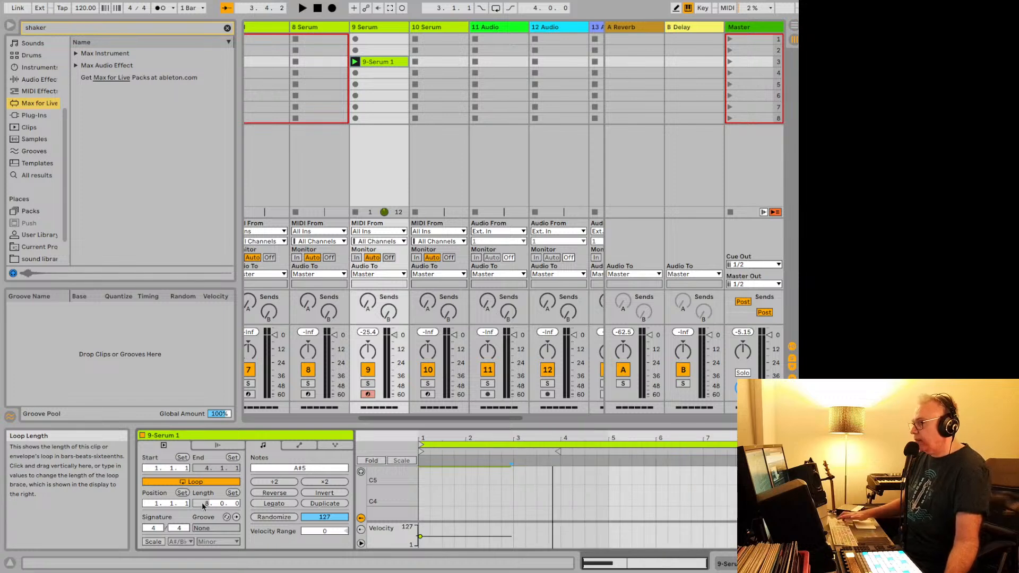
click(274, 504)
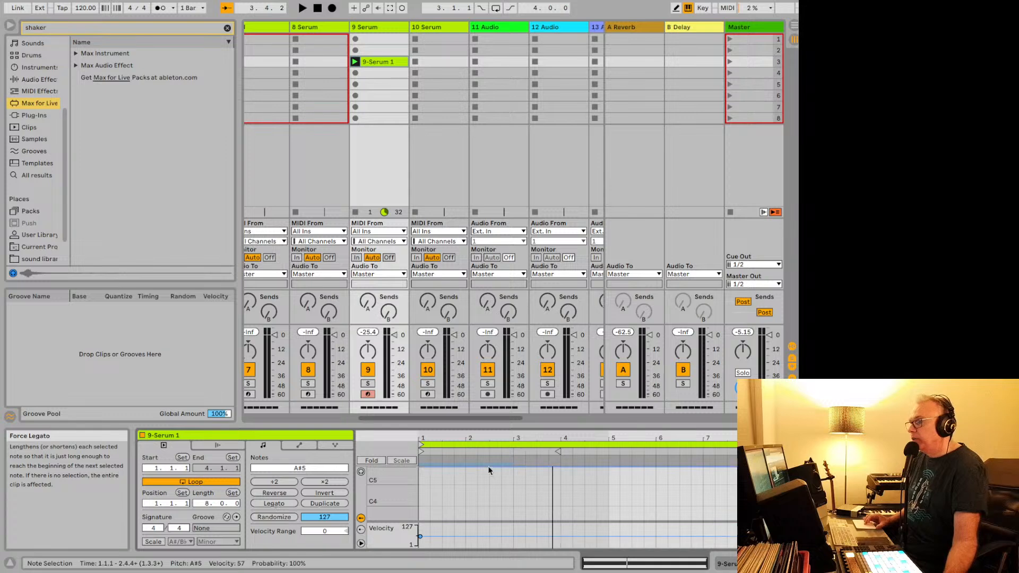
Play back the pad clip and lower the volume of the 9 Serum track.
key(space)
scroll(473, 469, up, 2)
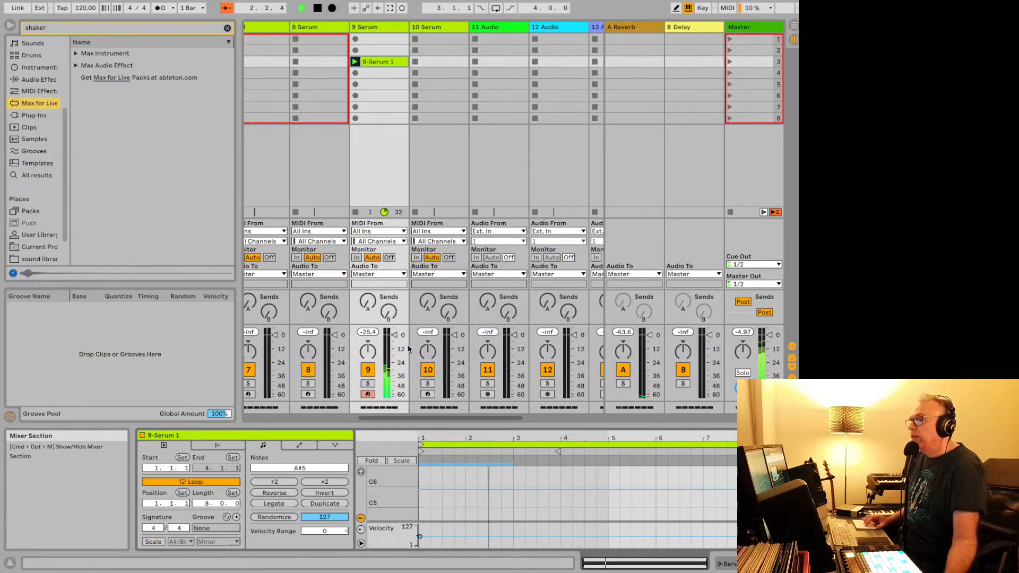
drag(394, 335, 394, 360)
scroll(479, 475, down, 2)
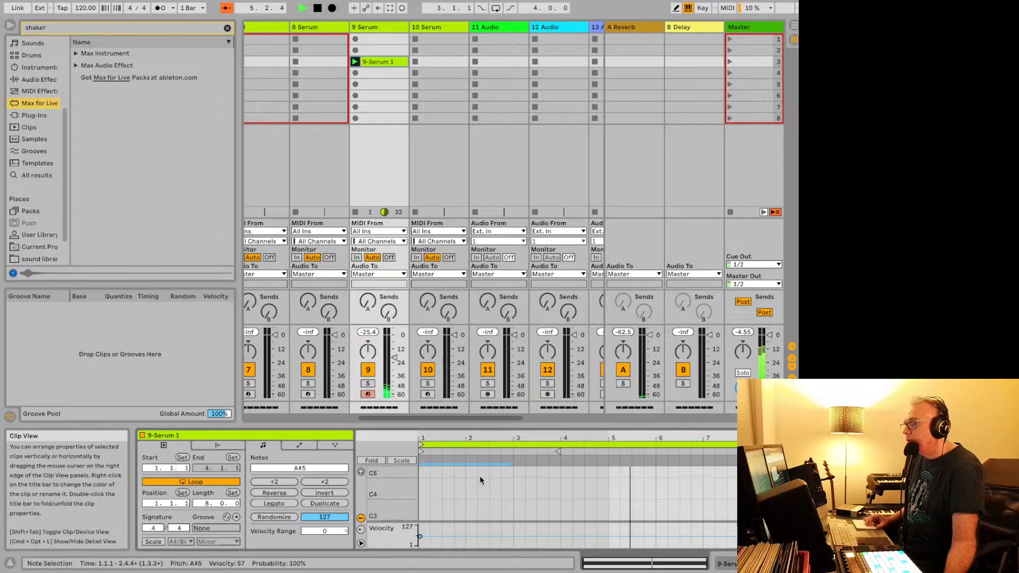
key(space)
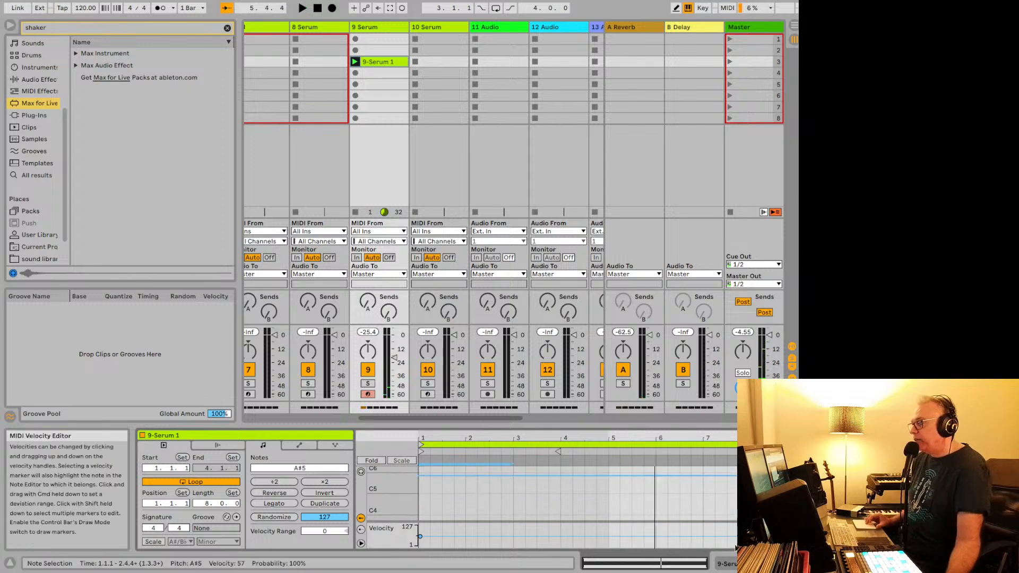
Add Kickstart 2 after EQ Eight on the 9 Serum track, using the fifth ducking curve in the upper row at 48% mix.
click(726, 563)
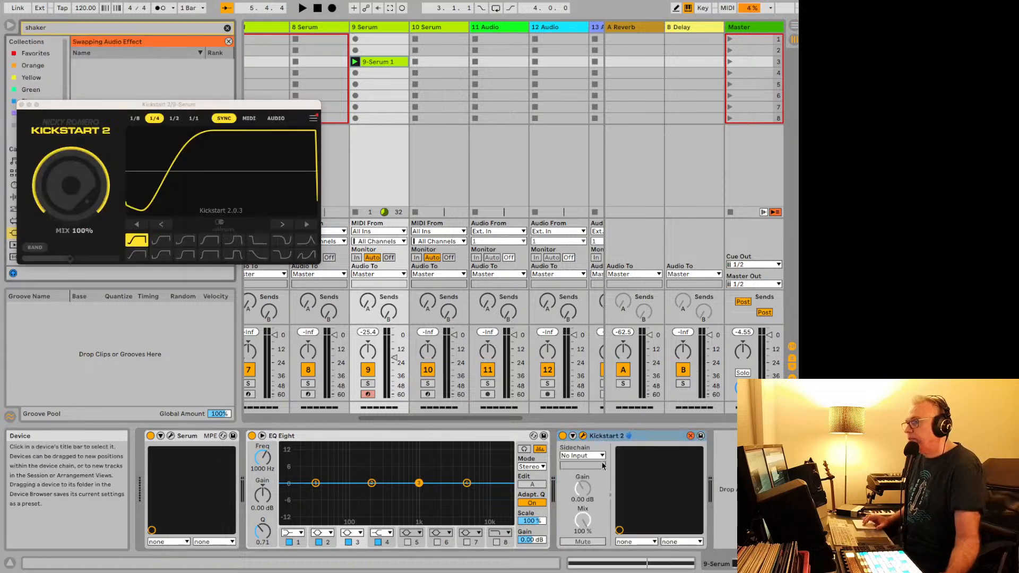
click(237, 242)
key(space)
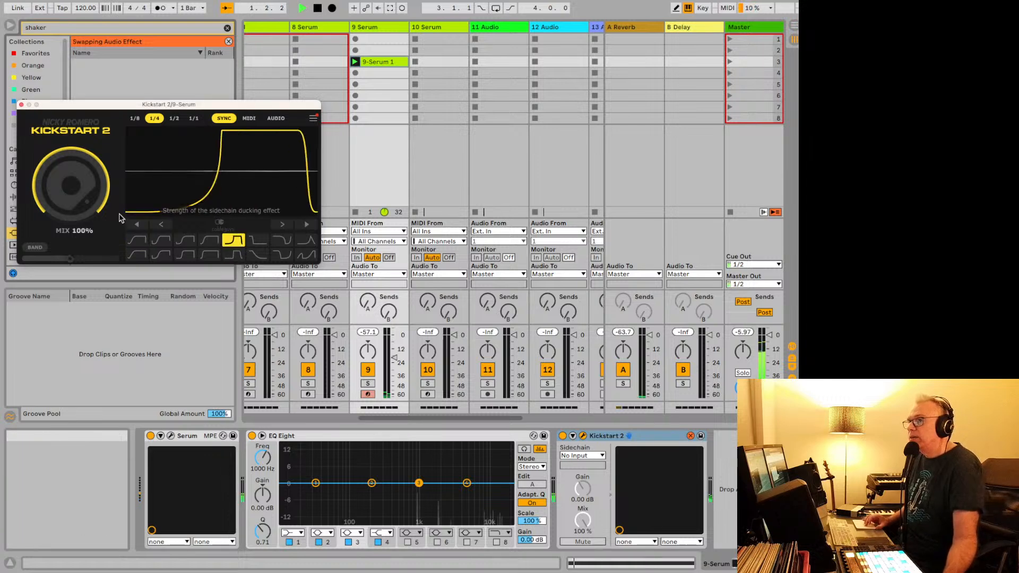
drag(71, 185, 71, 239)
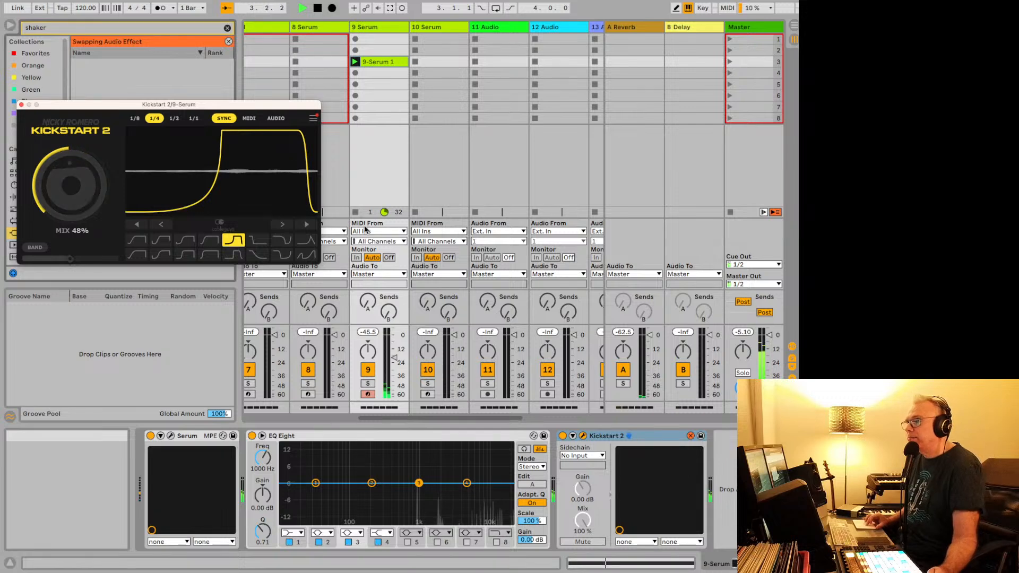
Solo the 9 Serum track at a raised volume and compare its sound with Kickstart 2 bypassed and active.
click(368, 383)
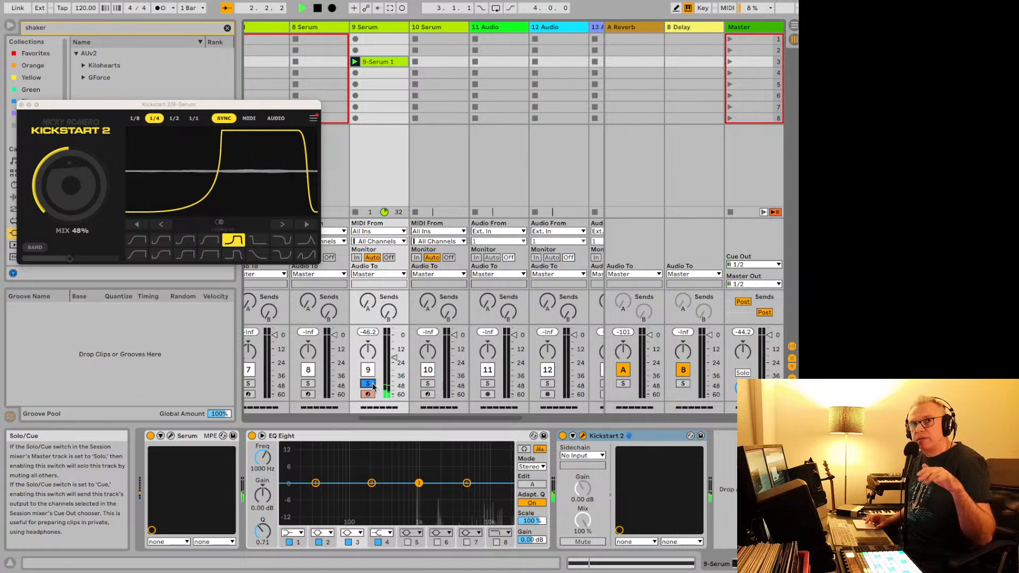
drag(394, 358, 394, 334)
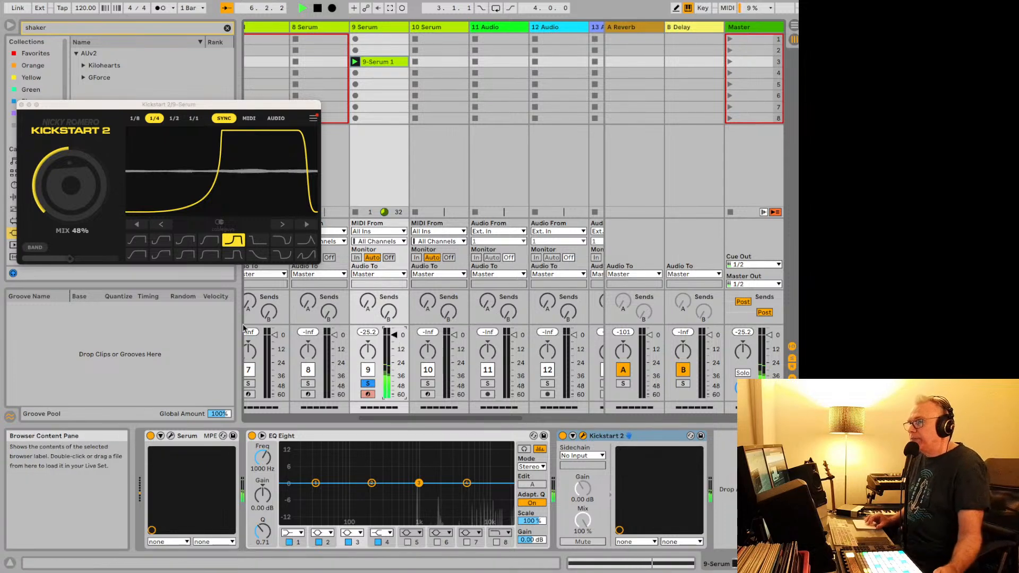
click(563, 435)
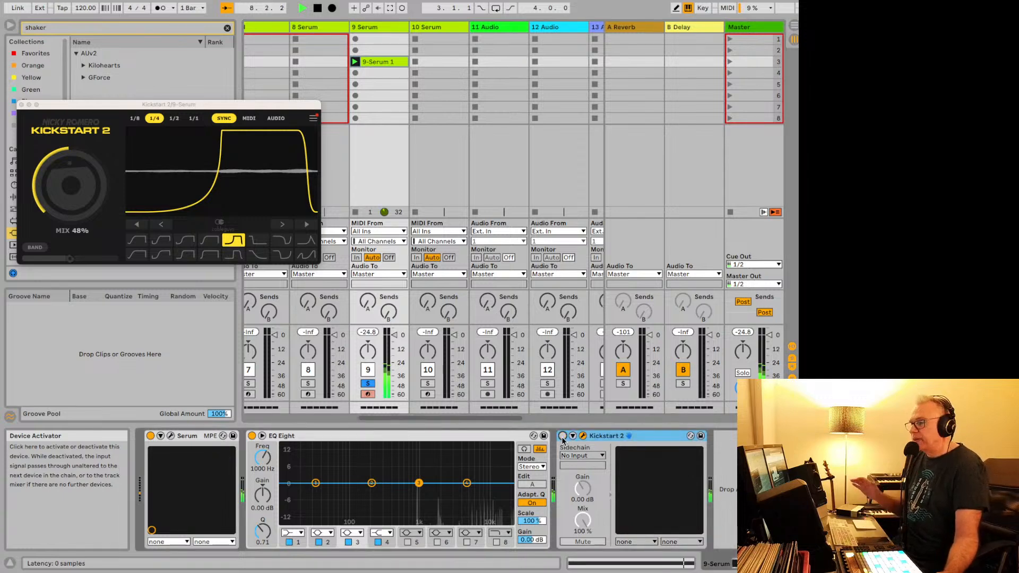
click(562, 436)
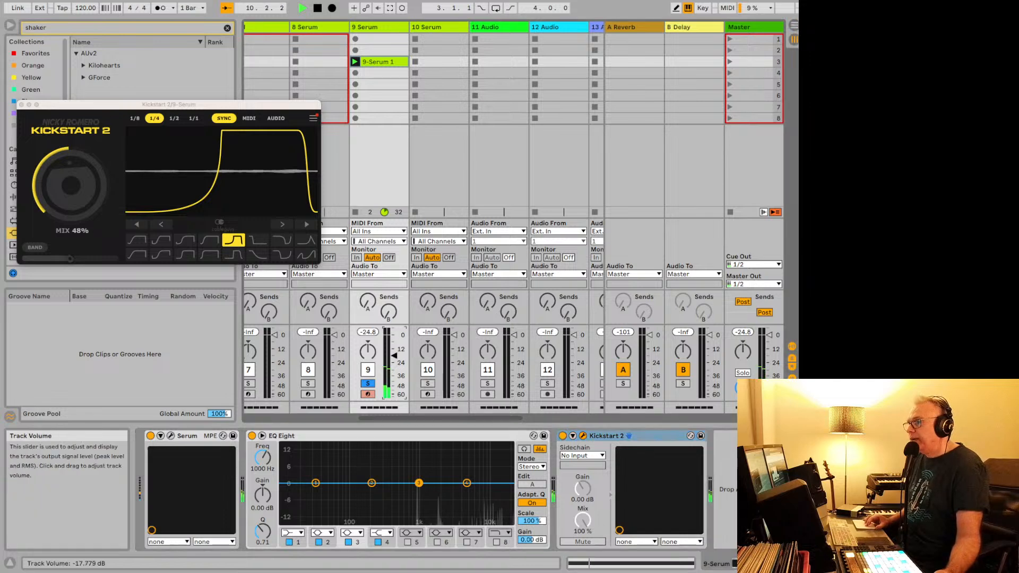
click(370, 382)
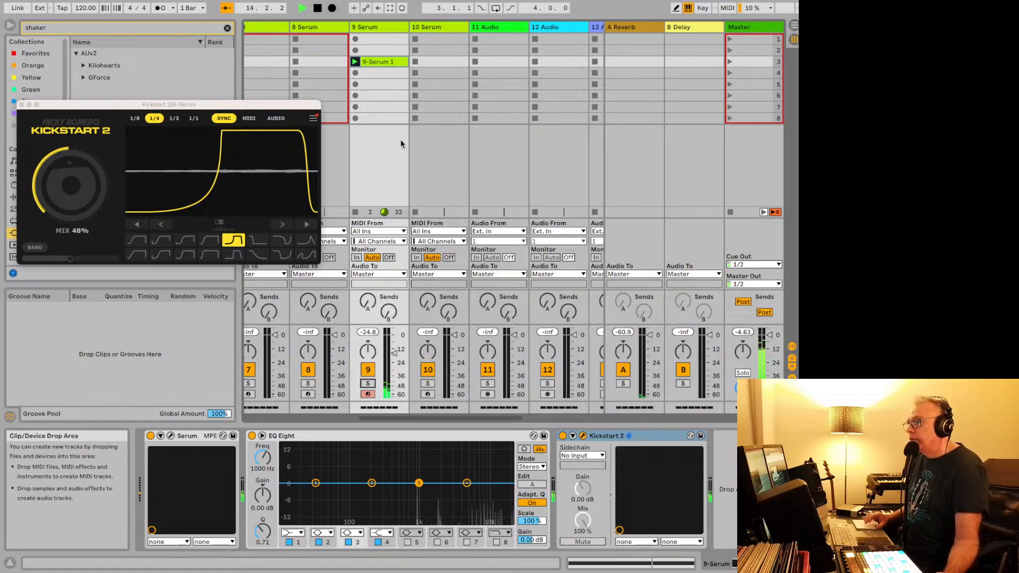
Close the Kickstart 2 window, mute the 9 Serum track and restart playback from the beginning.
click(21, 105)
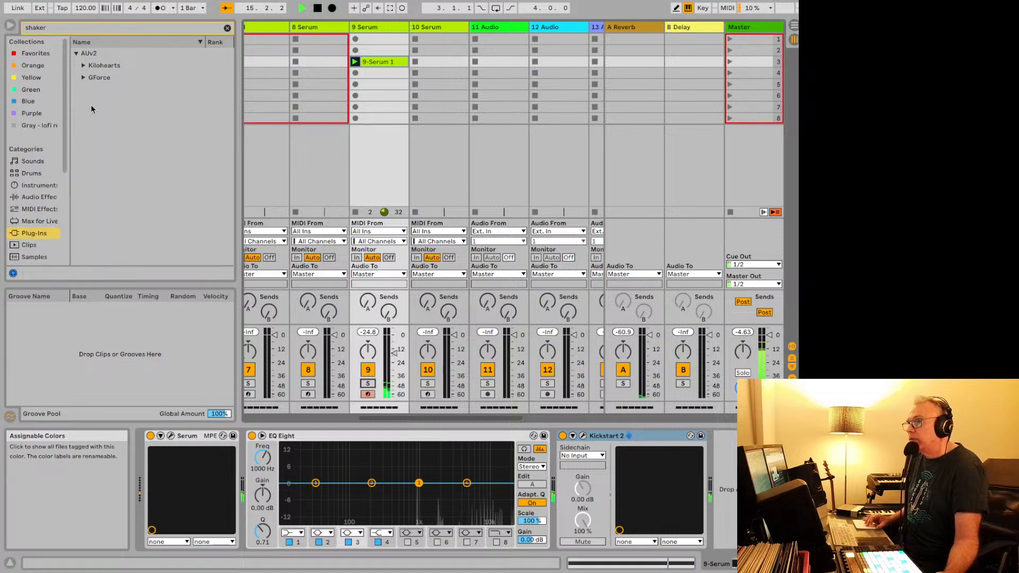
scroll(329, 124, right, 2)
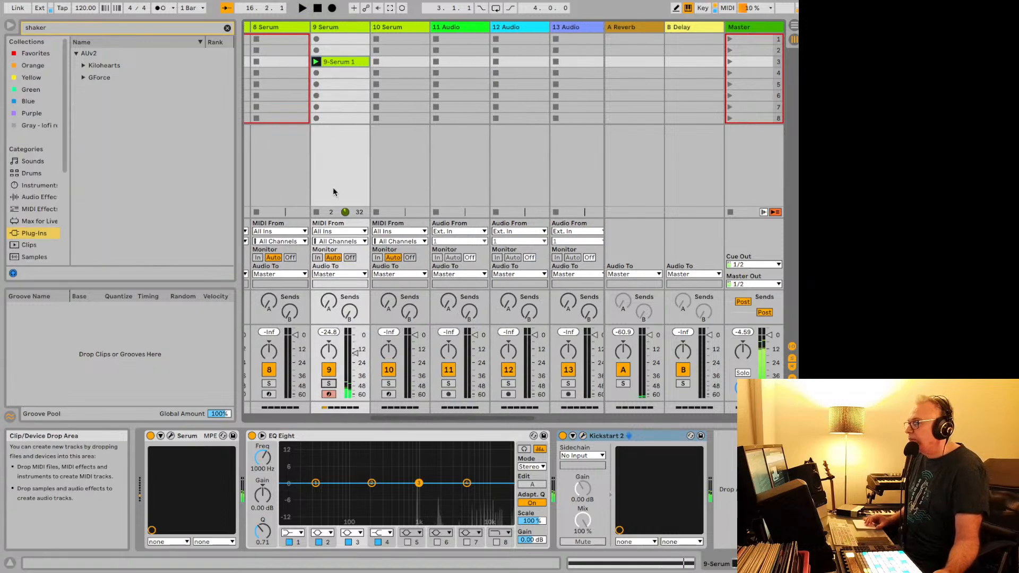
click(328, 369)
key(space)
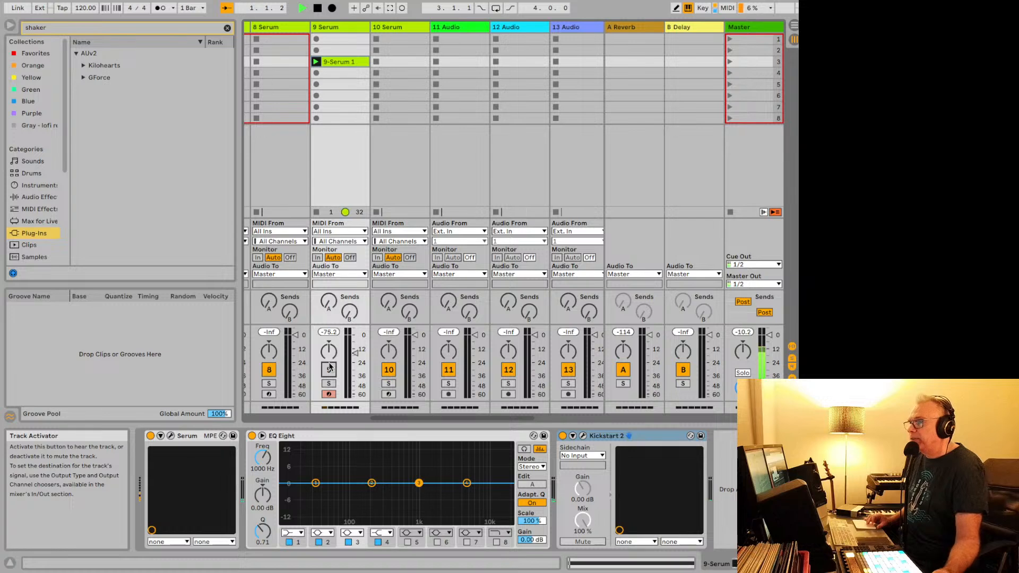
Open the VG-SILK2 instrument window from the 15 VG-SILK2 track and play its guitar part.
scroll(371, 125, right, 8)
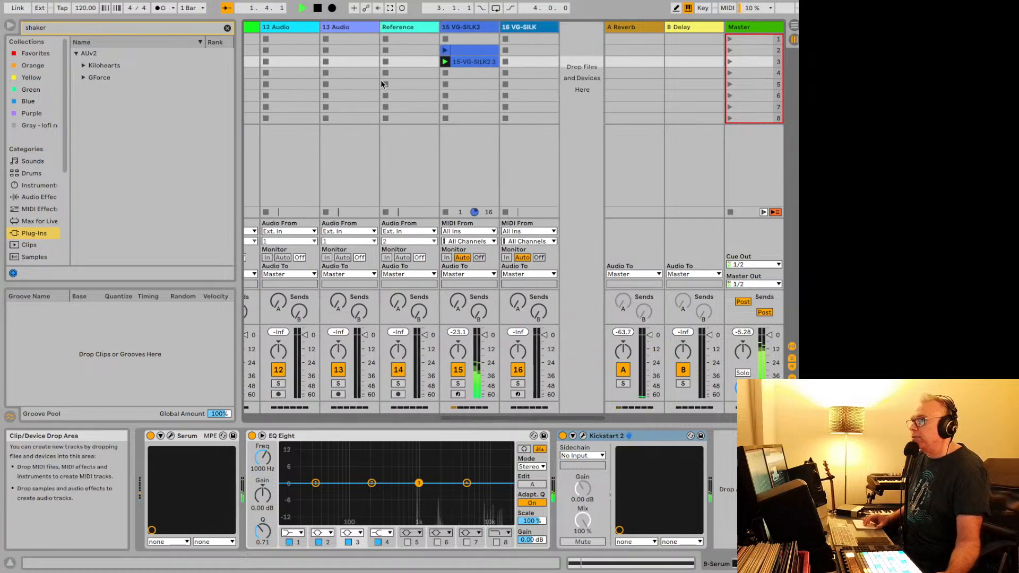
double_click(460, 62)
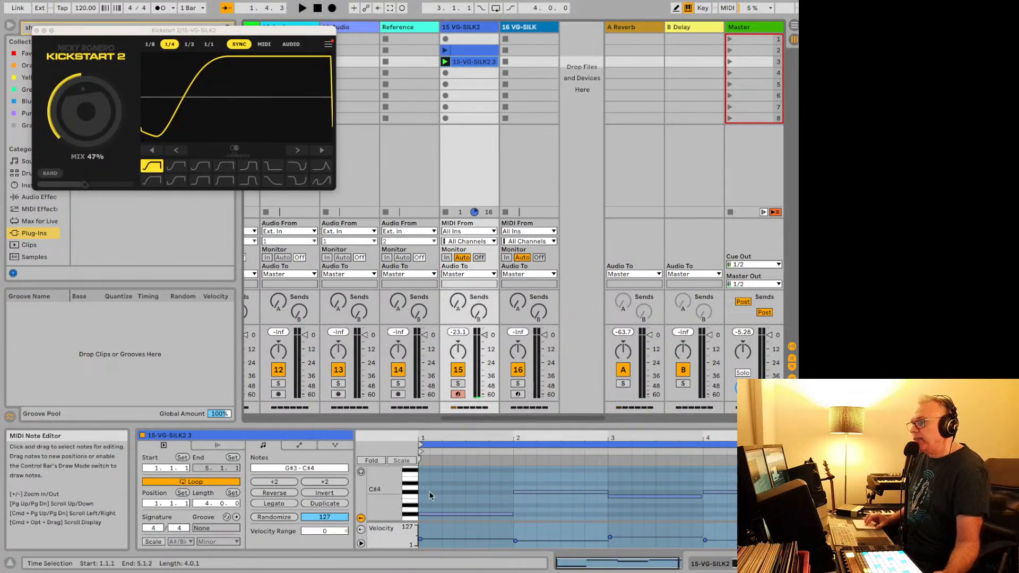
click(711, 564)
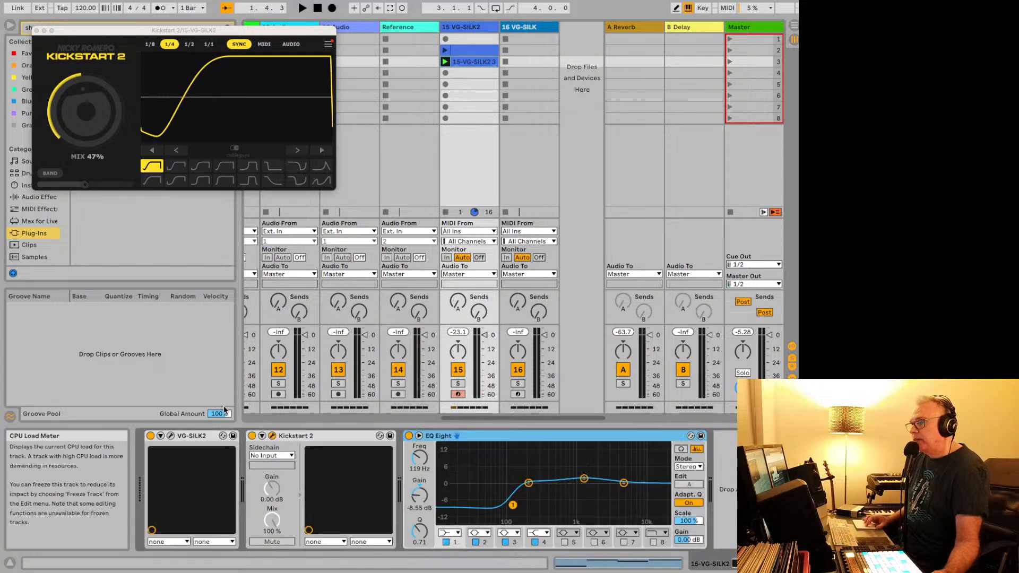
click(170, 436)
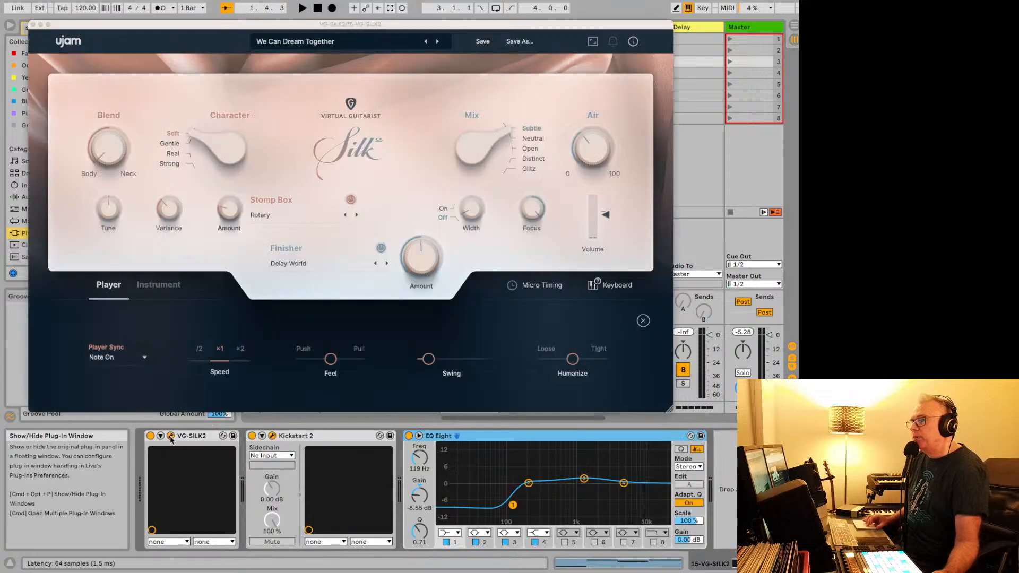
key(space)
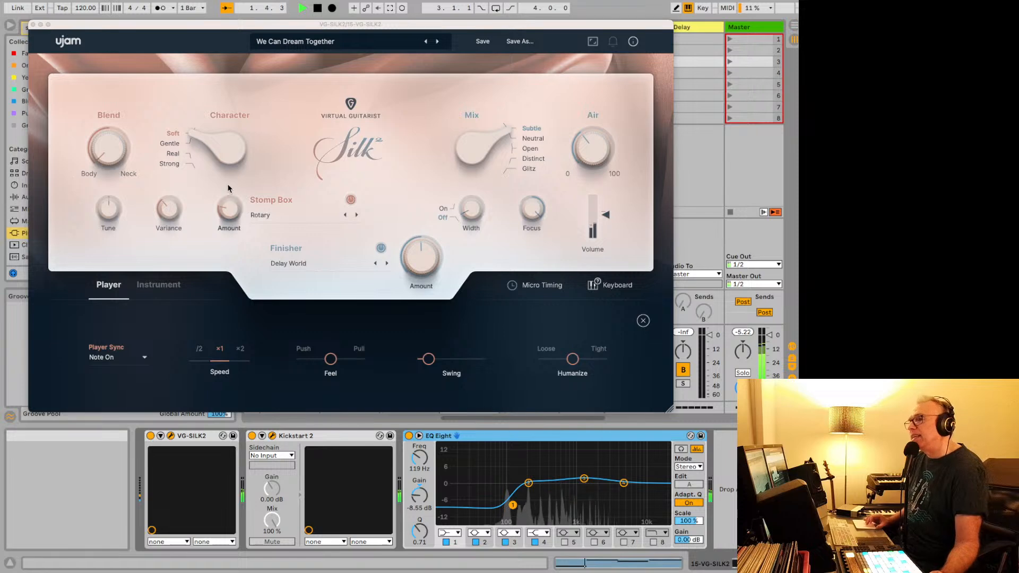
Set the Silk guitar's Character to Real and its Mix to Open.
click(211, 133)
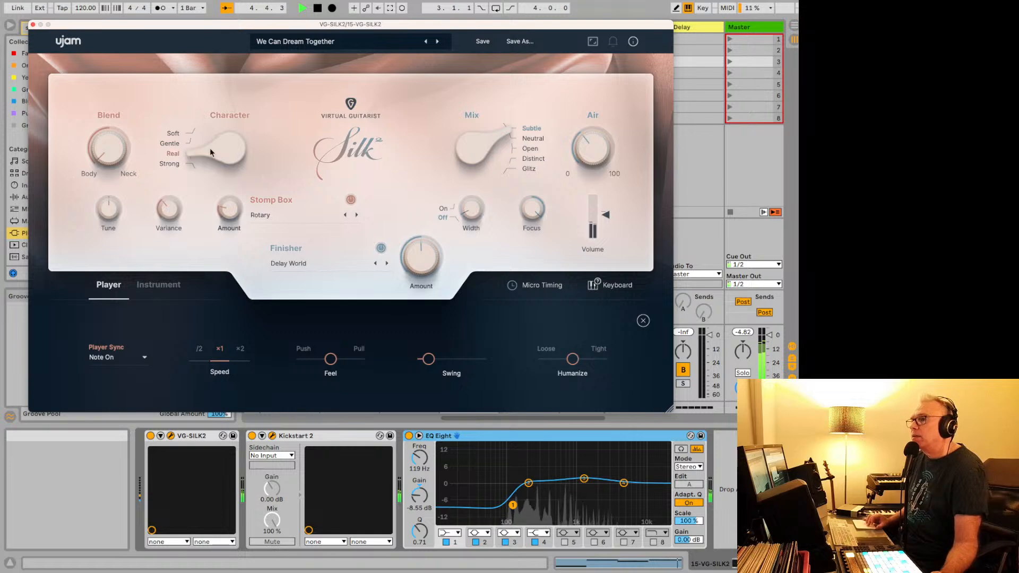
drag(253, 23, 284, 82)
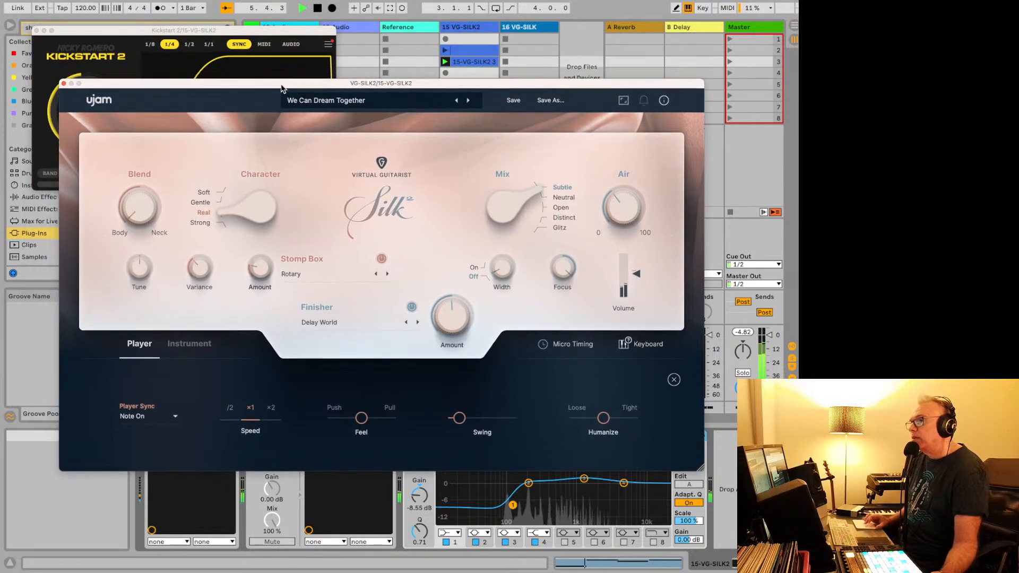
drag(513, 214, 517, 232)
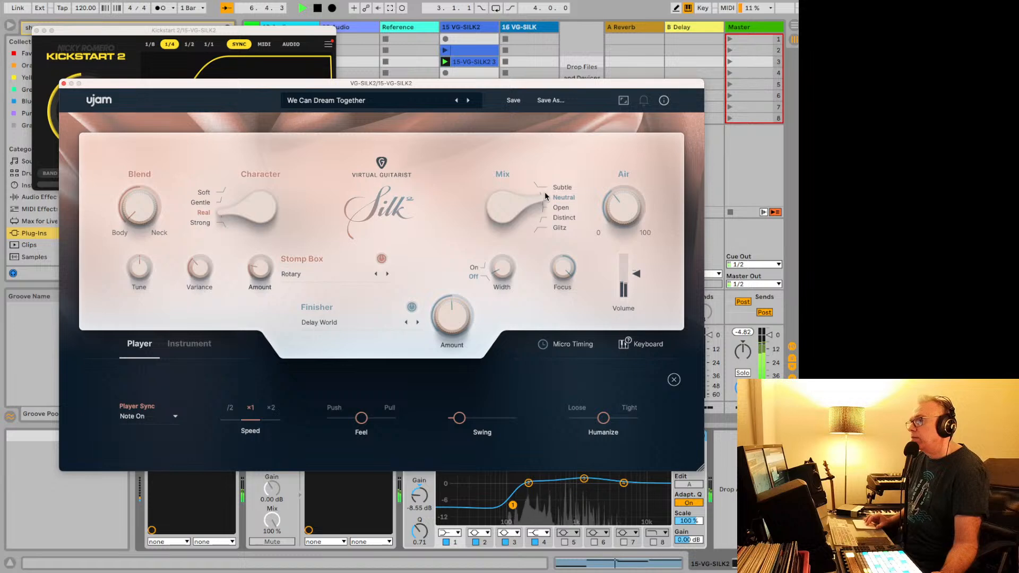
drag(543, 201, 543, 217)
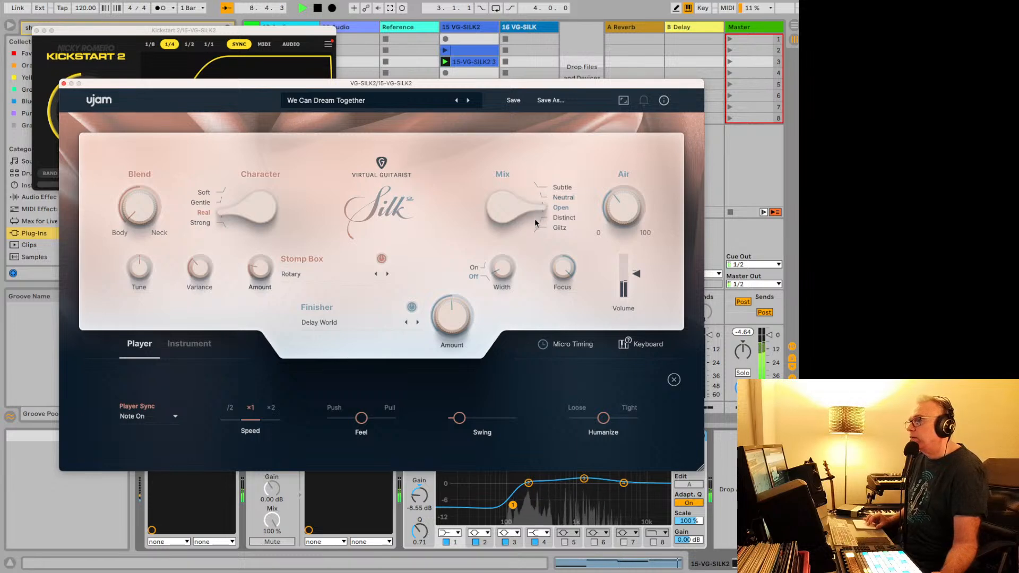
Lower the Silk guitar's Focus to its middle position, switch Width on and shift Blend from Body toward Neck while keeping Mix on Open.
drag(528, 224, 533, 190)
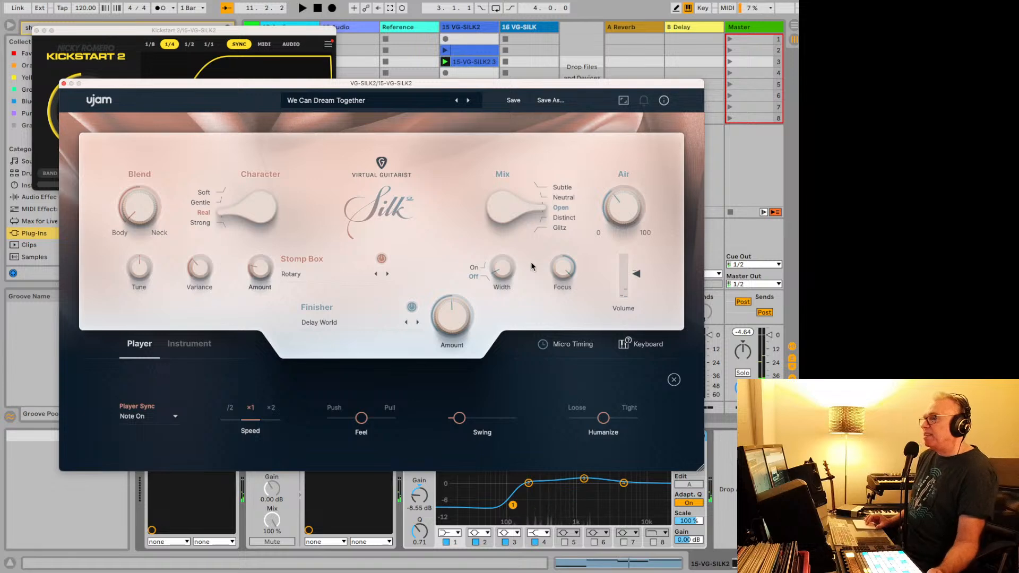
mouse_move(563, 269)
drag(562, 269, 549, 330)
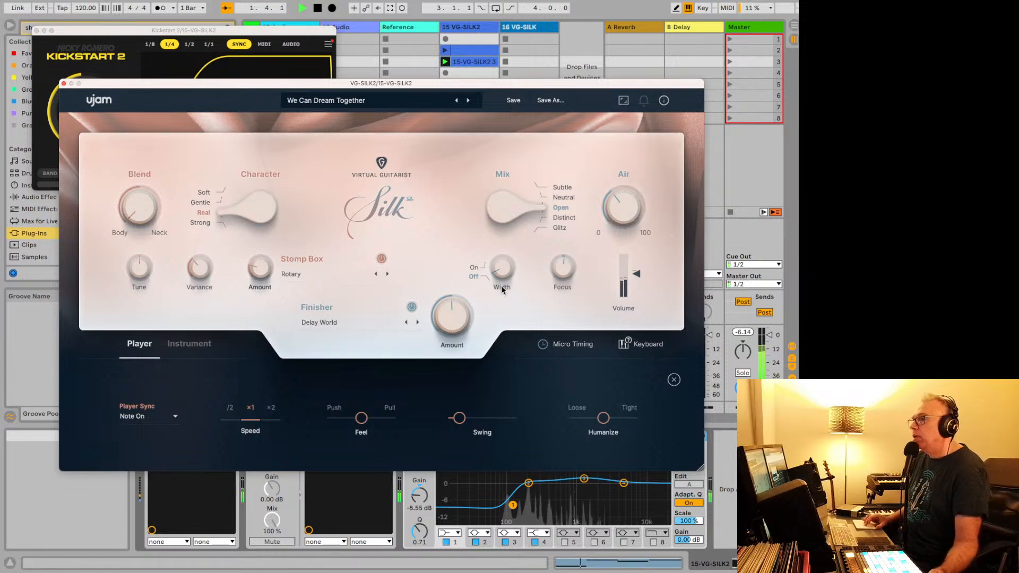
drag(498, 274, 498, 180)
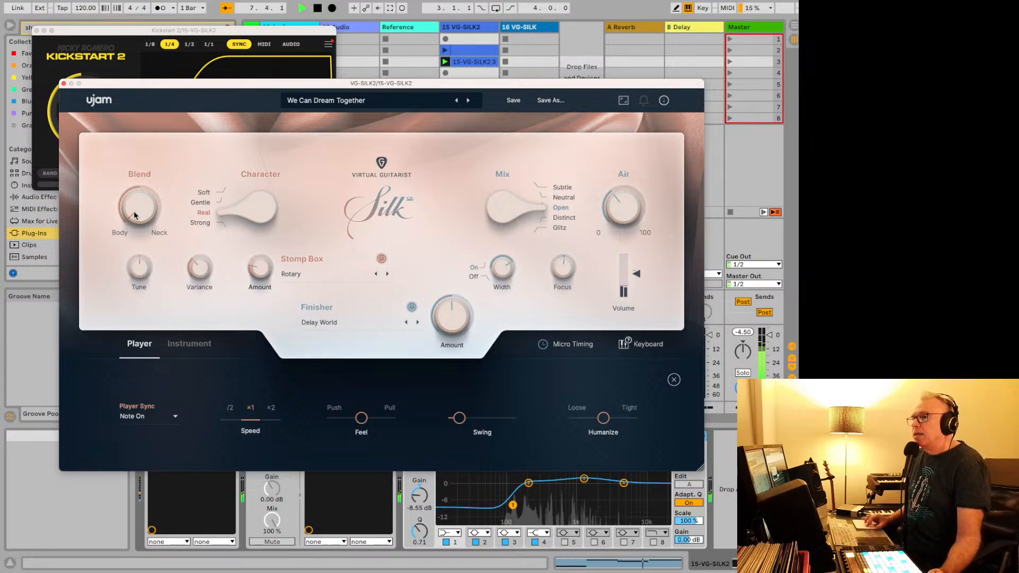
drag(134, 215, 129, 138)
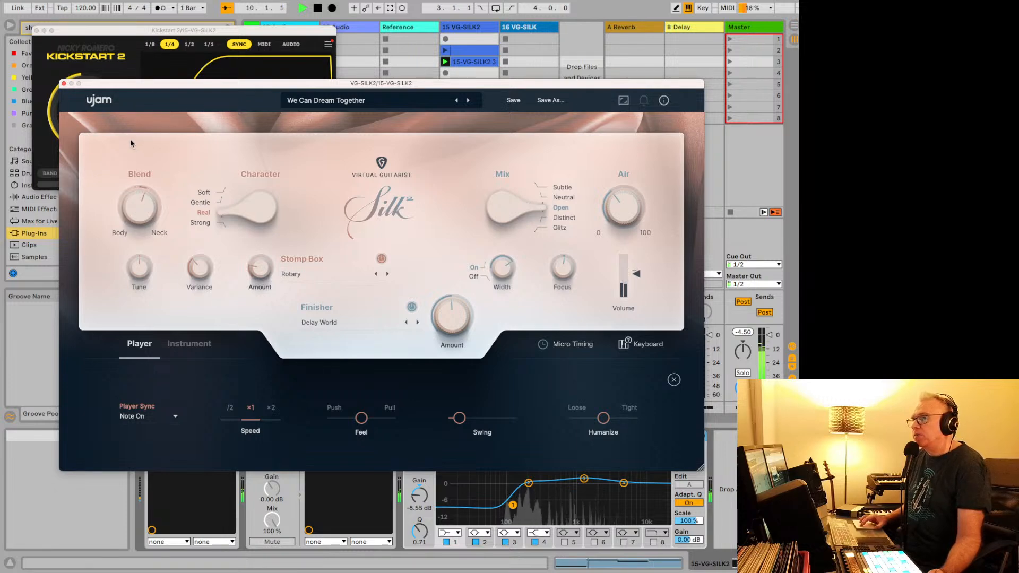
Check the Silk guitar's Tune control and replay the part from the beginning to listen to the adjusted sound.
right_click(142, 264)
click(141, 273)
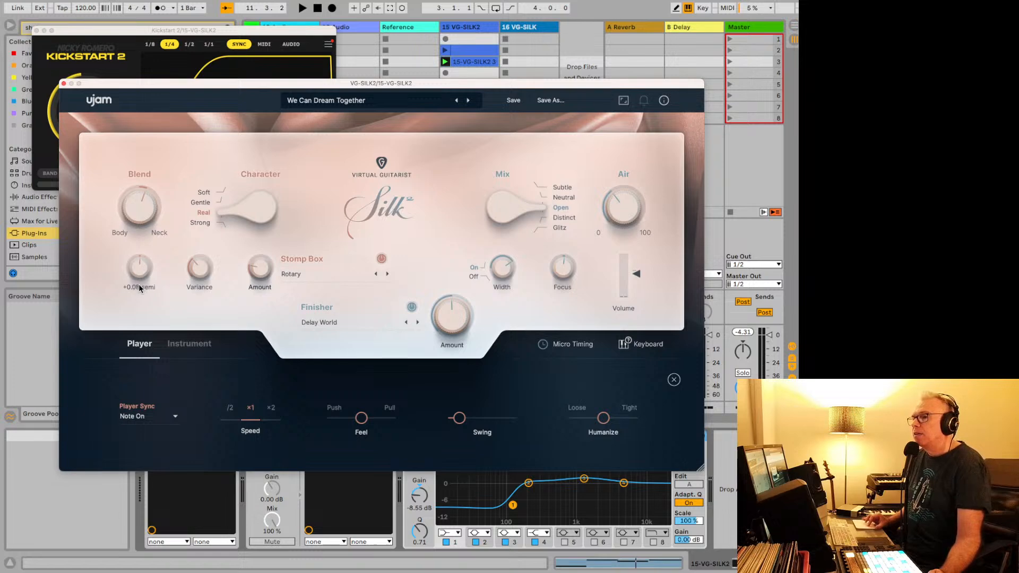
key(space)
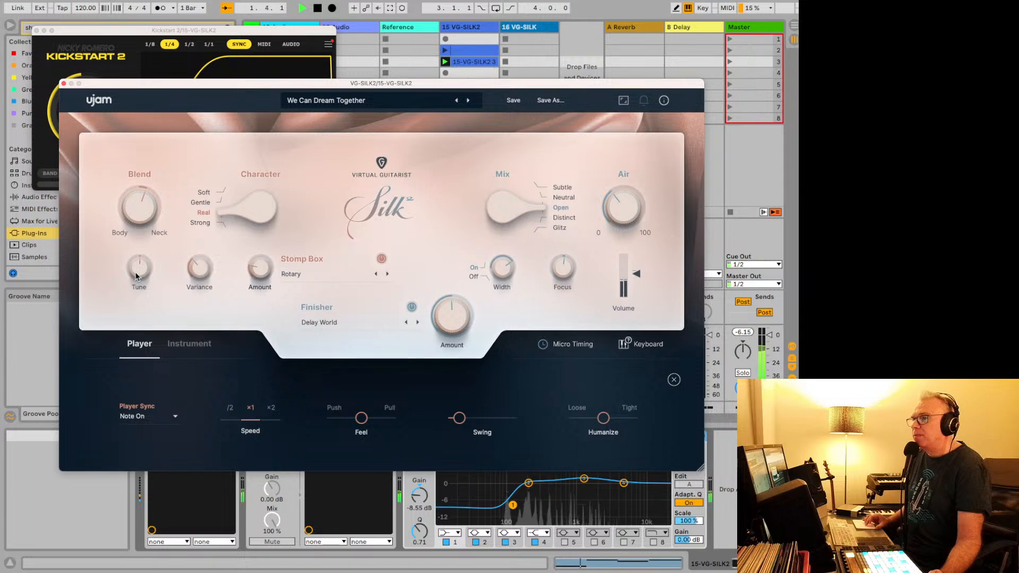
mouse_move(140, 274)
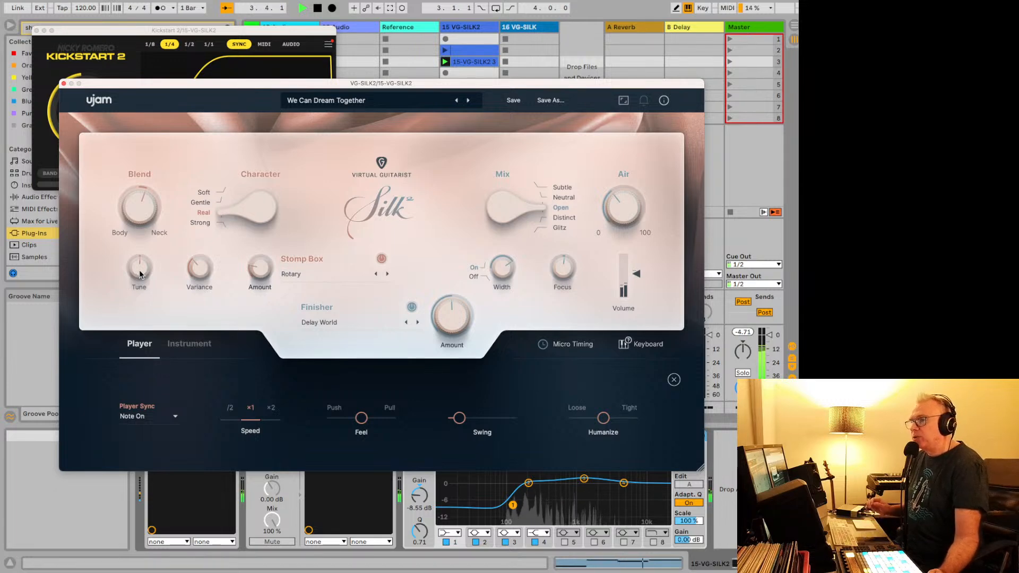
key(space)
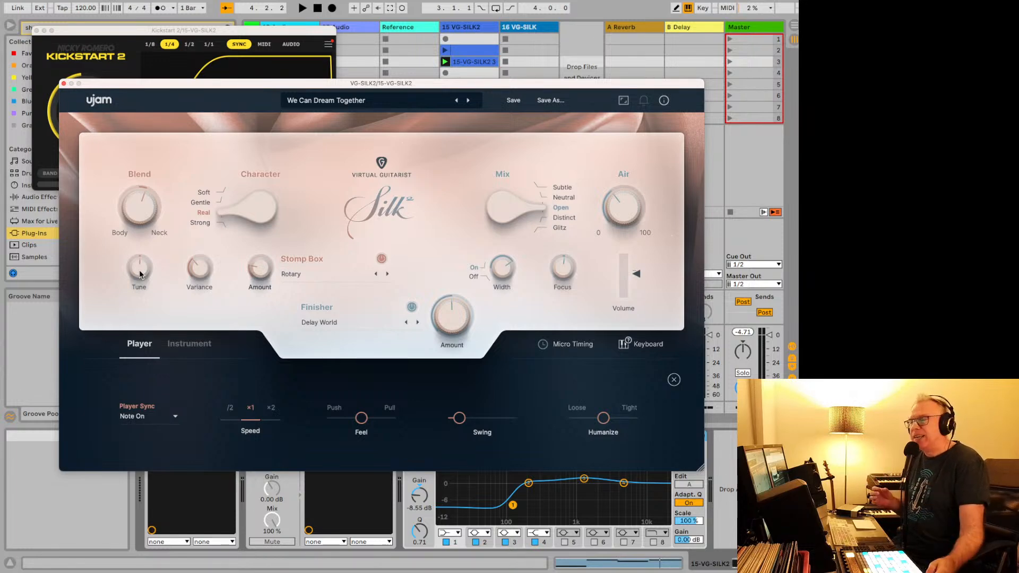
key(space)
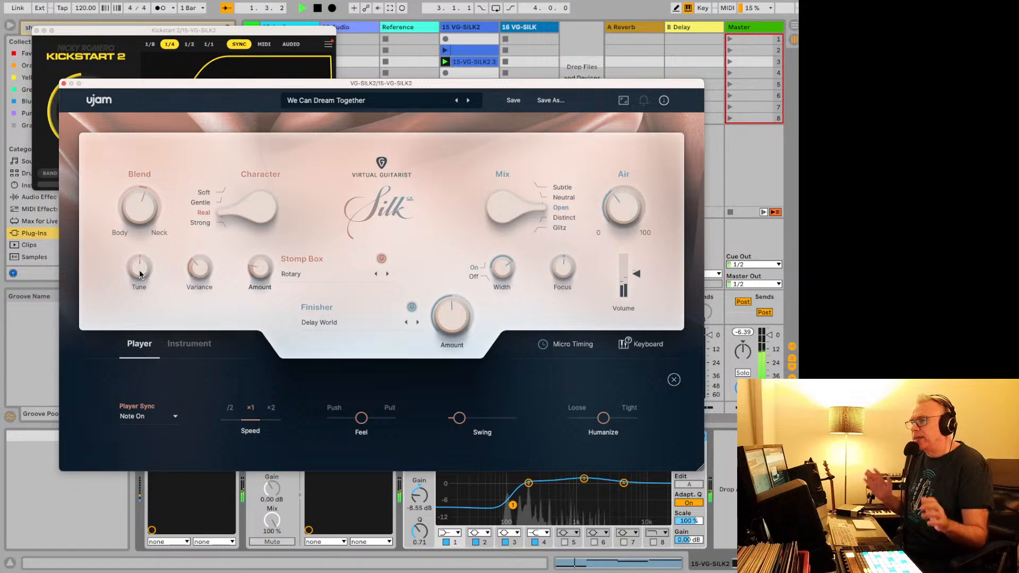
click(140, 274)
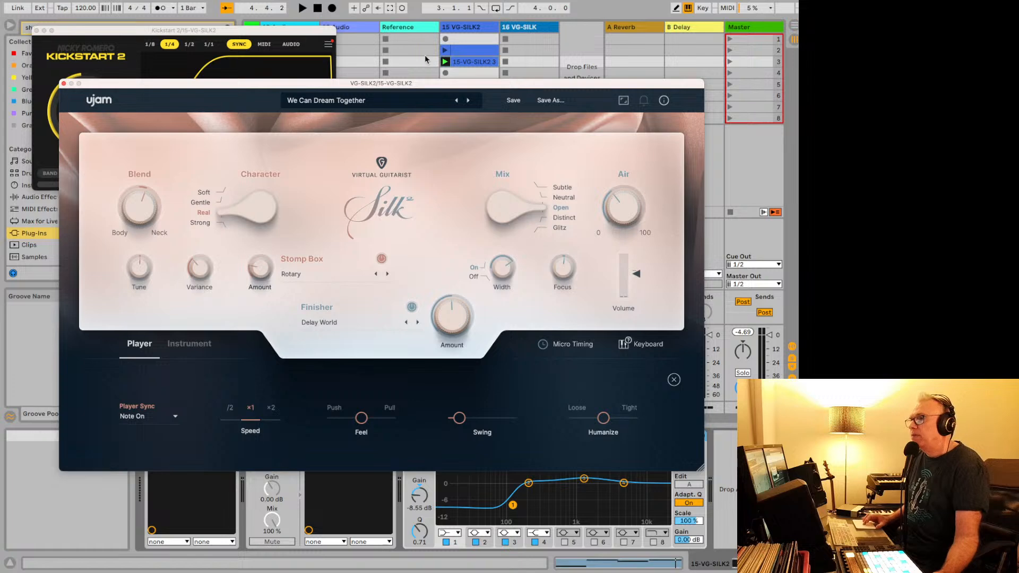
Audition the next Silk presets during playback, from Whisper To Me through Adamant 12-String, All Those Detours and Bass Picker to Broaden Your Horizon.
click(468, 100)
key(space)
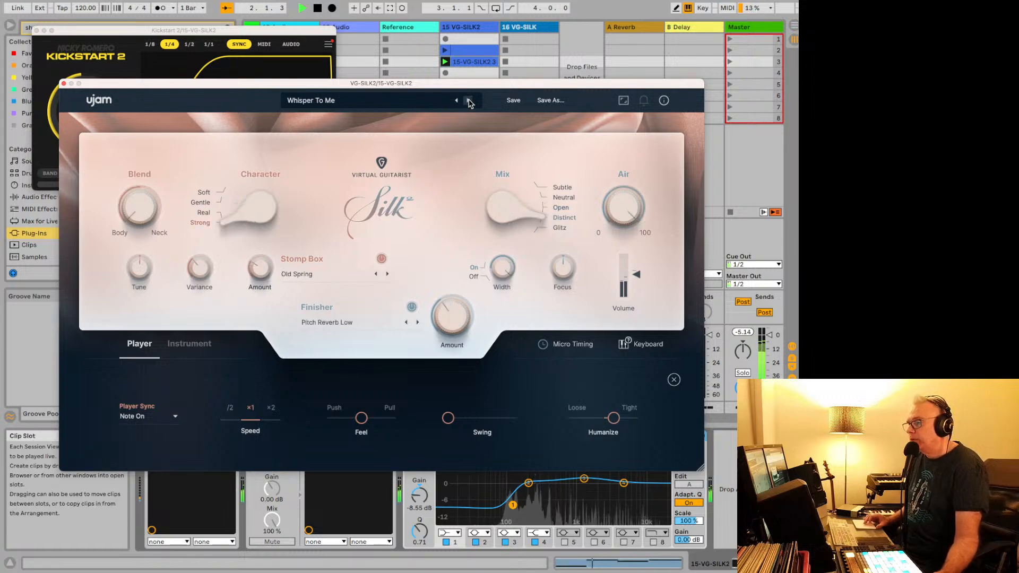
click(468, 101)
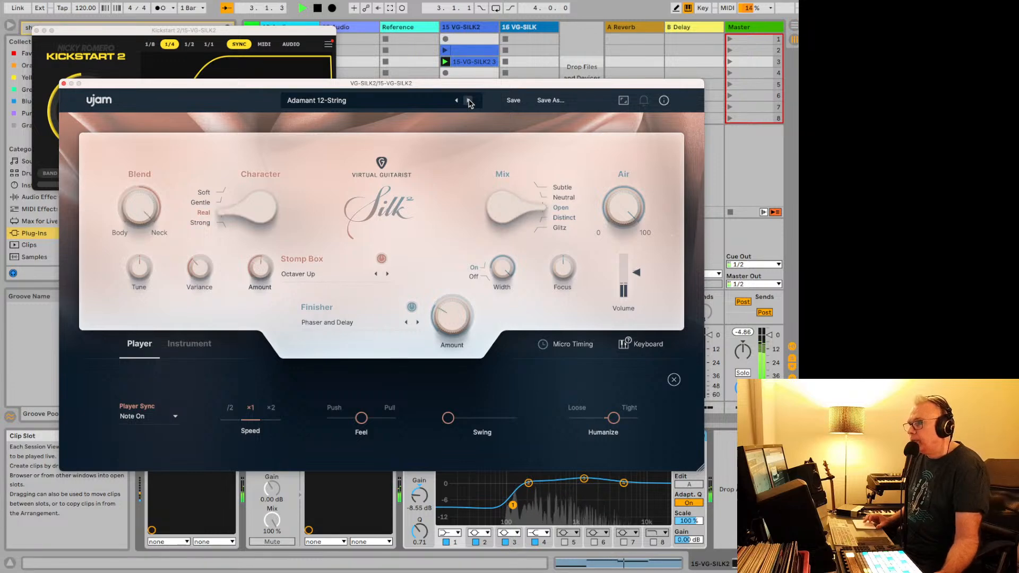
click(469, 101)
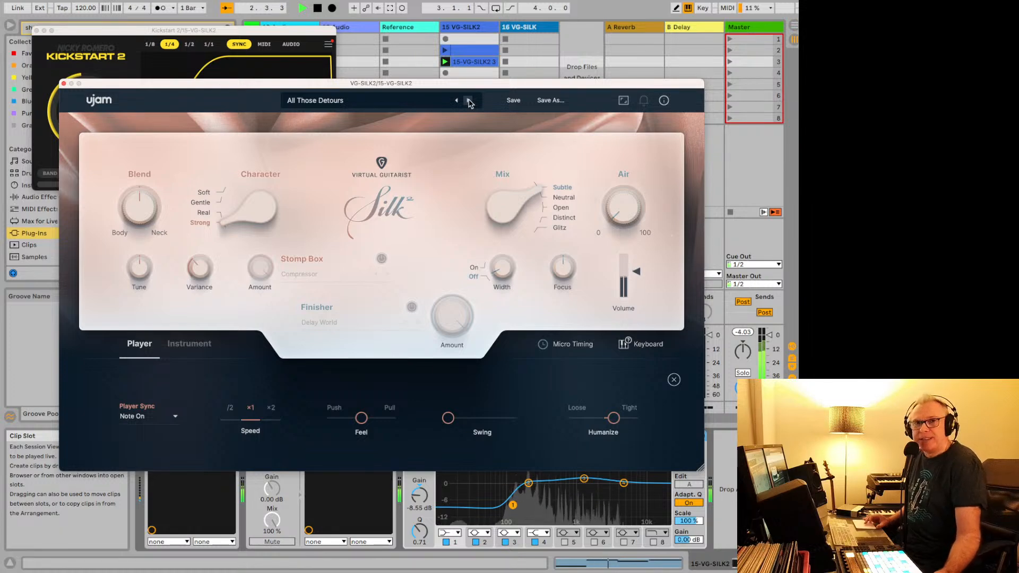
click(468, 101)
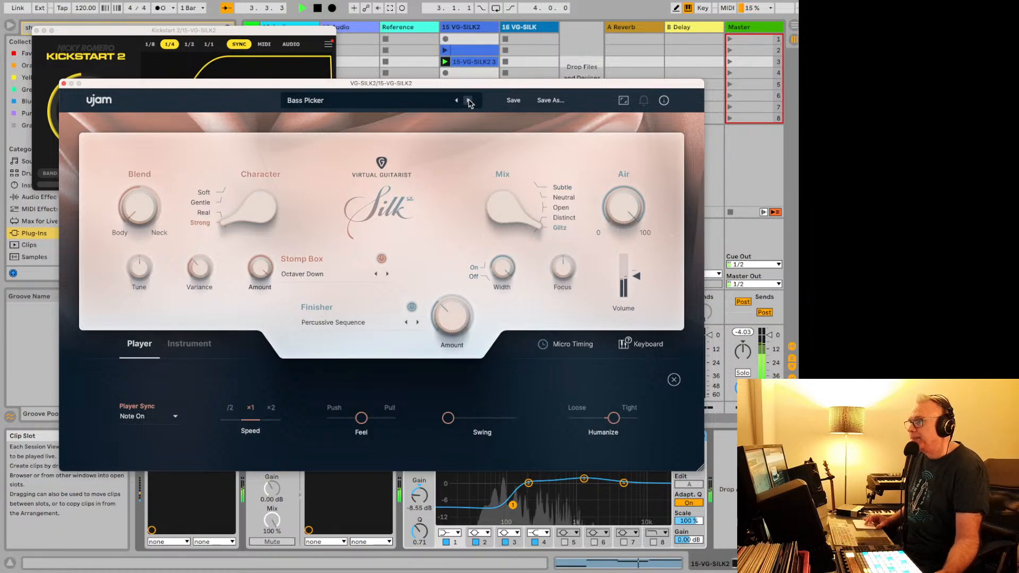
click(469, 101)
Load the An Old Tale preset from the factory Dance category and play the guitar part with it.
click(400, 102)
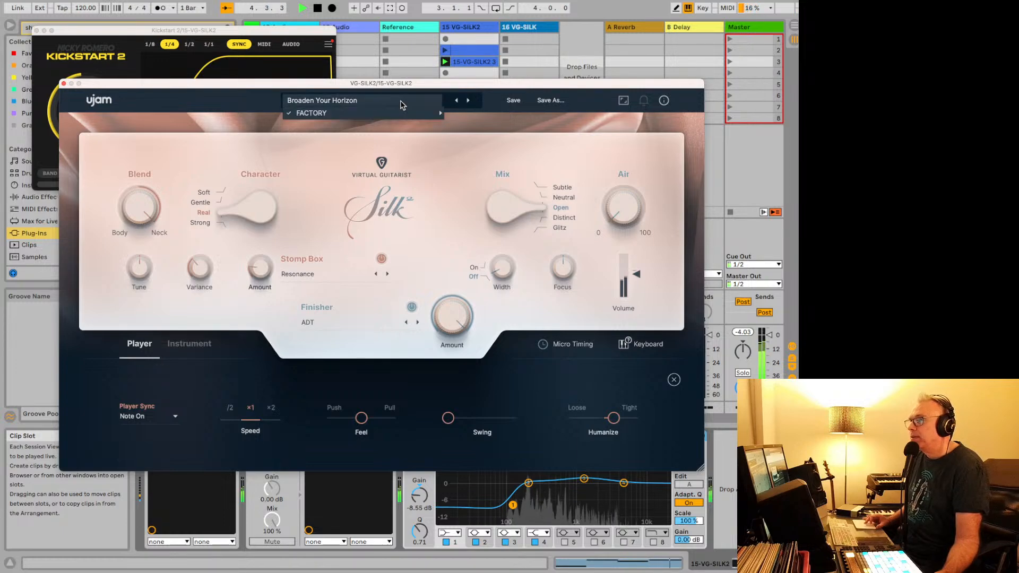
mouse_move(399, 111)
mouse_move(470, 136)
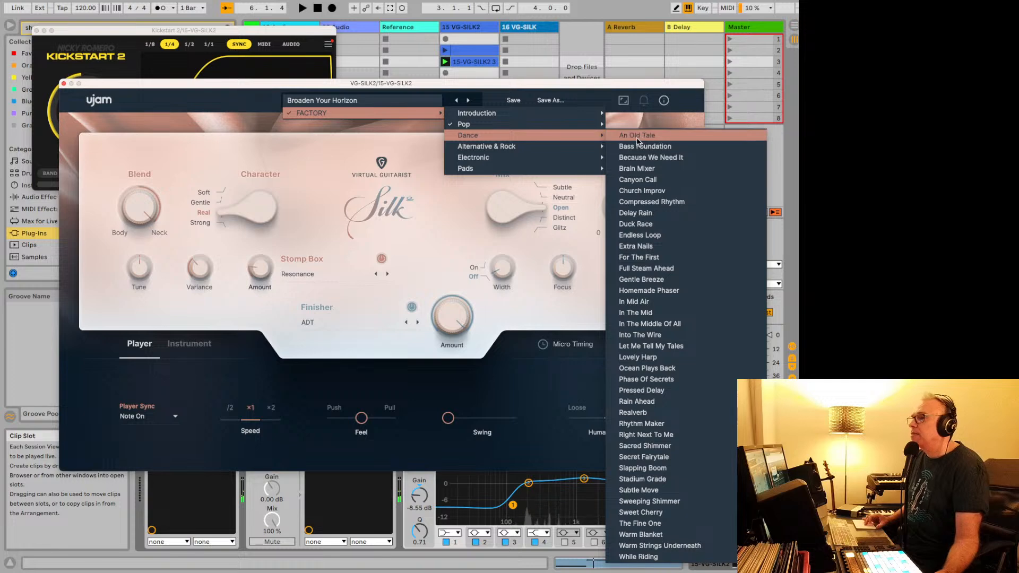
click(636, 137)
key(space)
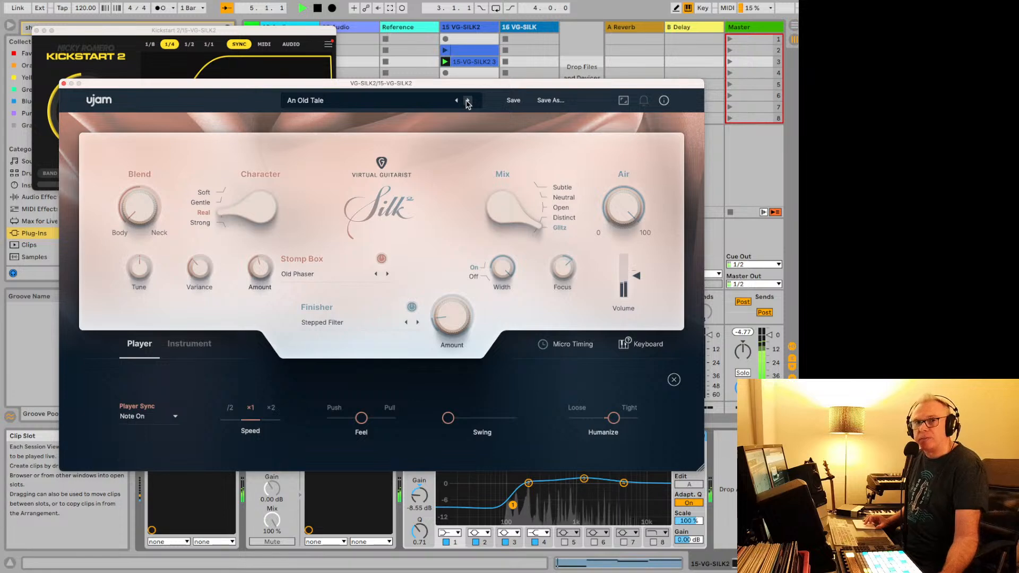
Audition the Bass Foundation preset, return to An Old Tale and hide the Micro Timing settings.
click(467, 101)
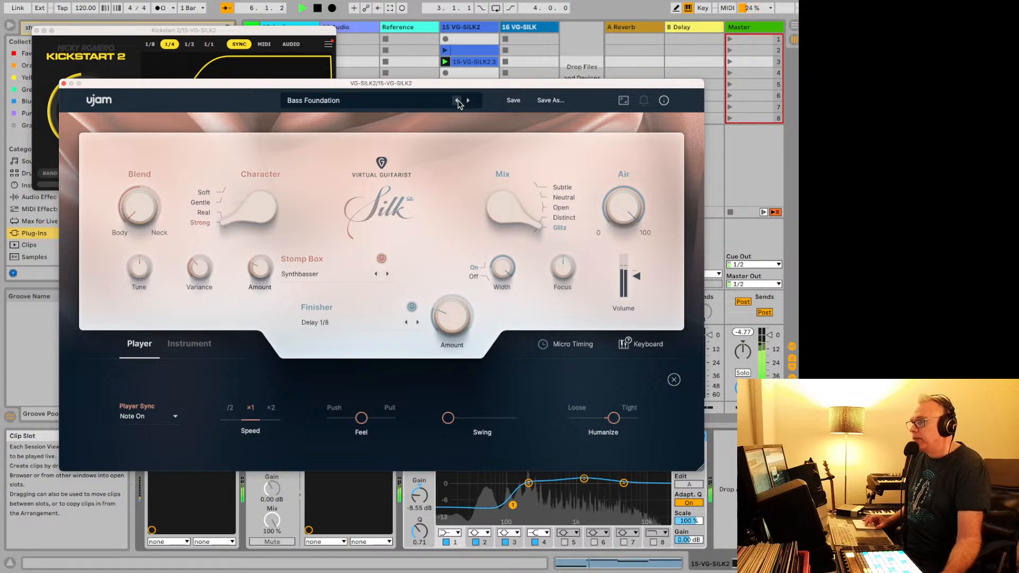
click(457, 100)
click(577, 352)
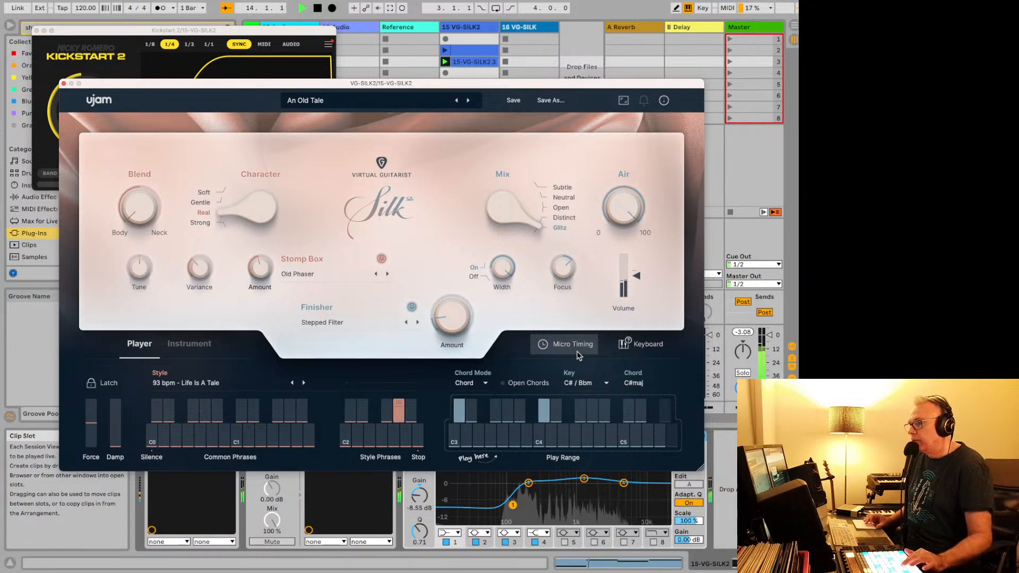
Audition the following Dance presets, from Because We Need It through Brain Mixer and Canyon Call to Church Improv.
click(468, 101)
click(467, 101)
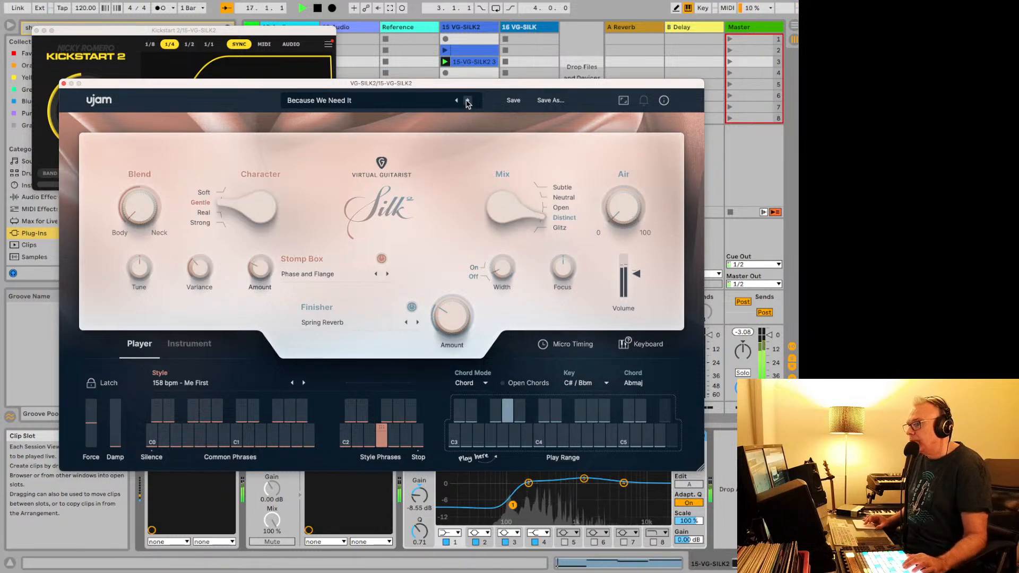
click(467, 101)
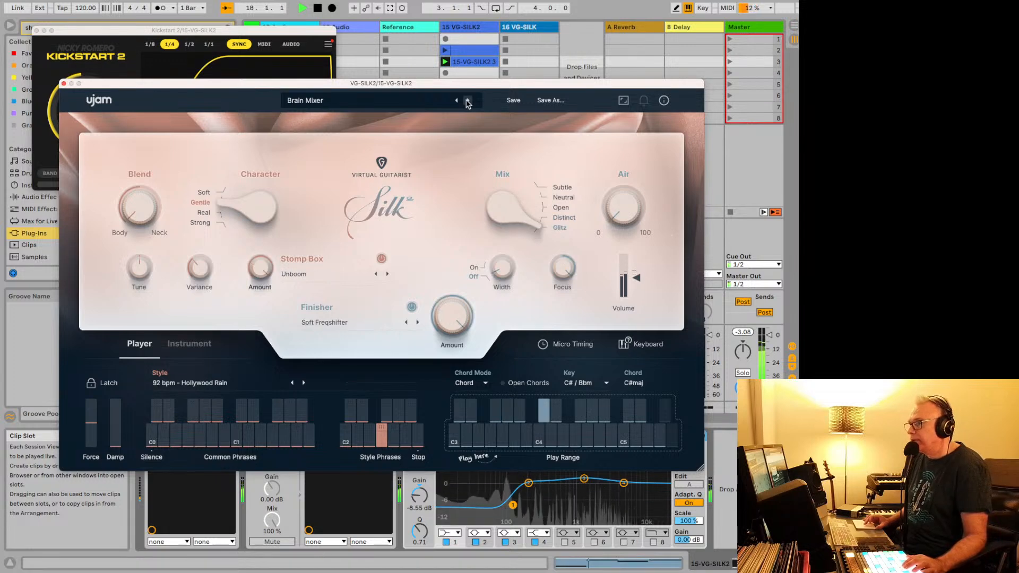
click(468, 101)
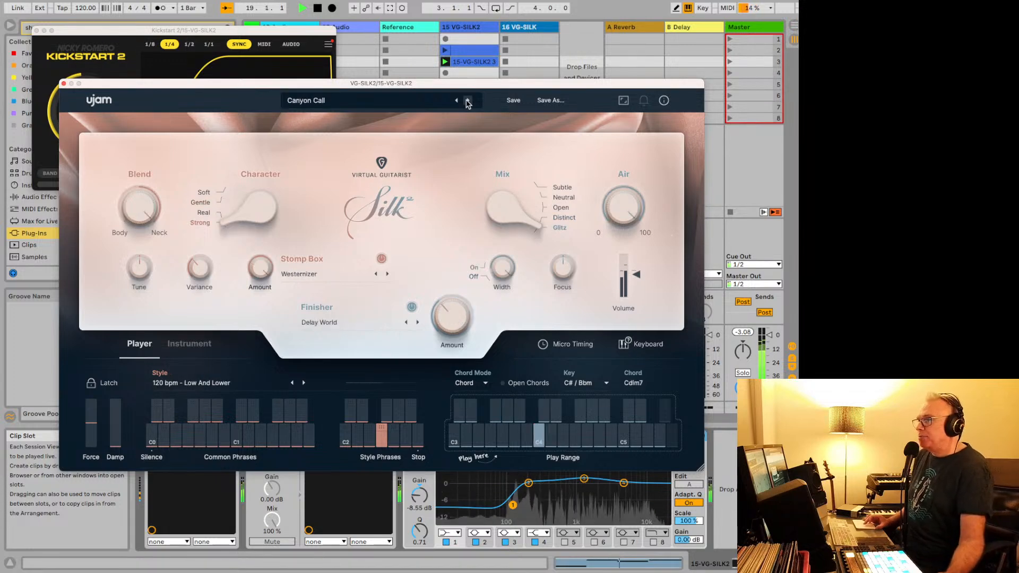
click(467, 101)
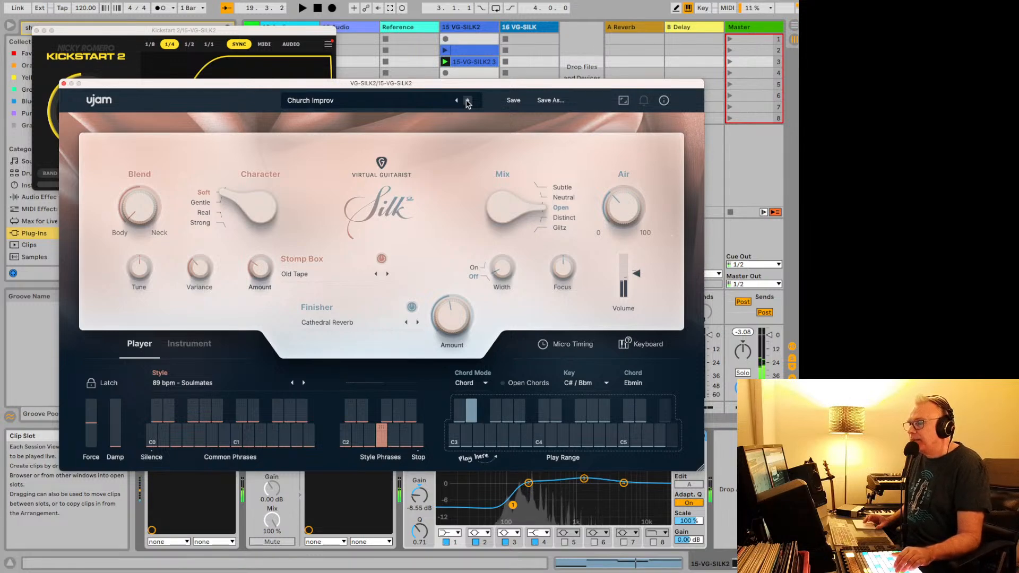
Set the Church Improv preset's Mix to Neutral and its Character to Real.
drag(511, 208, 517, 180)
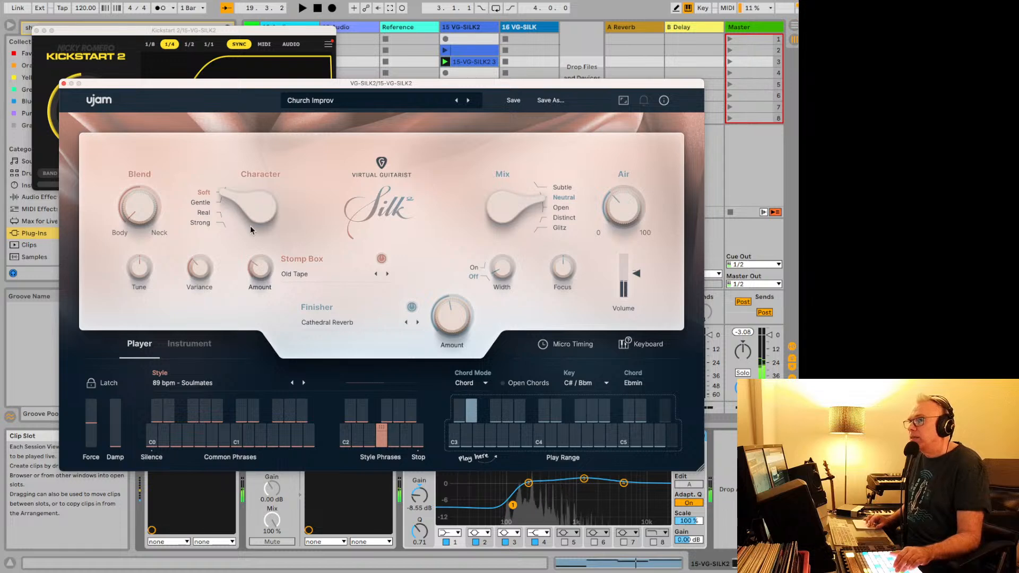
drag(250, 225, 250, 266)
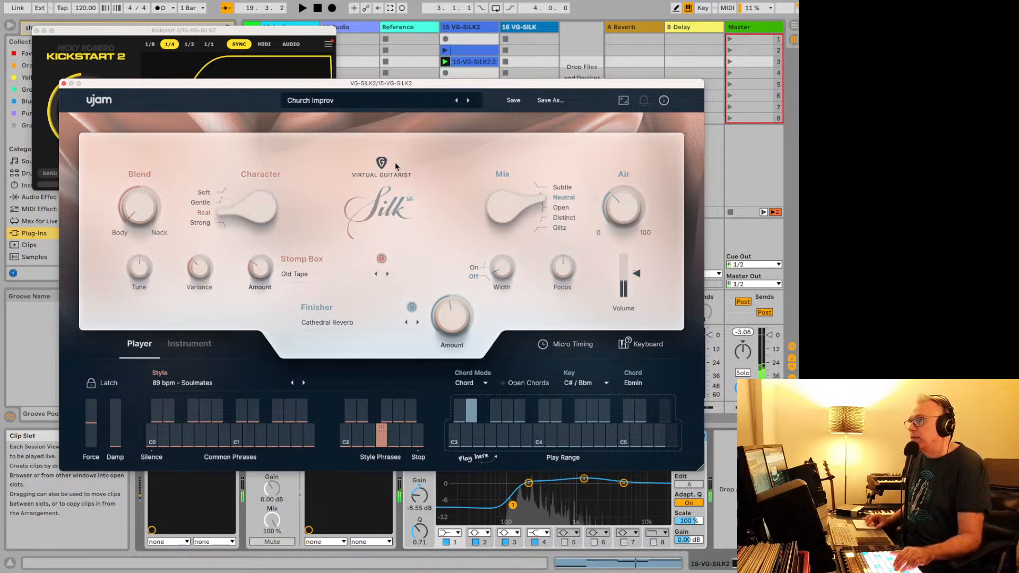
Audition the Compressed Rhythm preset with the track, load Delay Rain and restart playback.
click(468, 100)
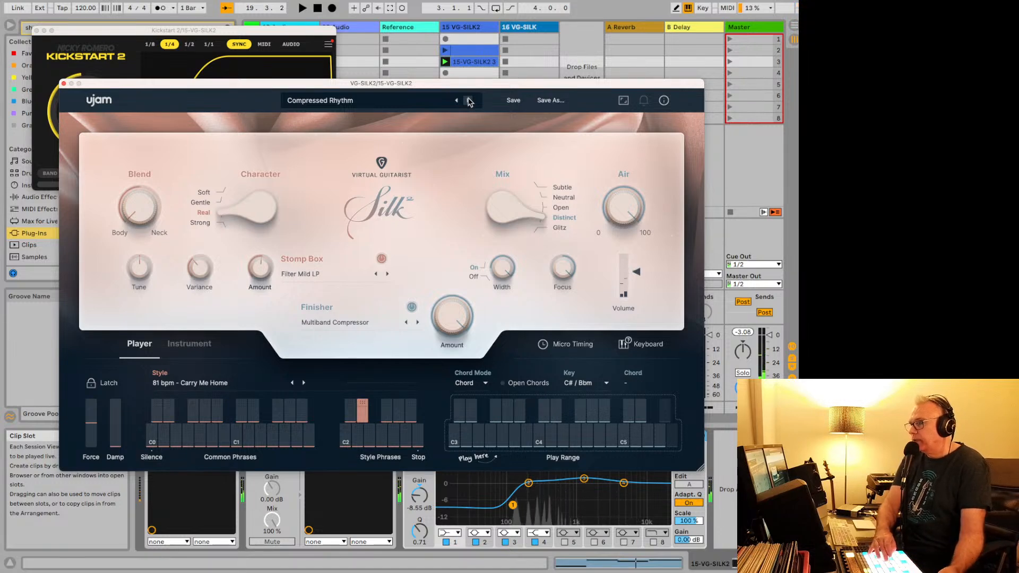
key(space)
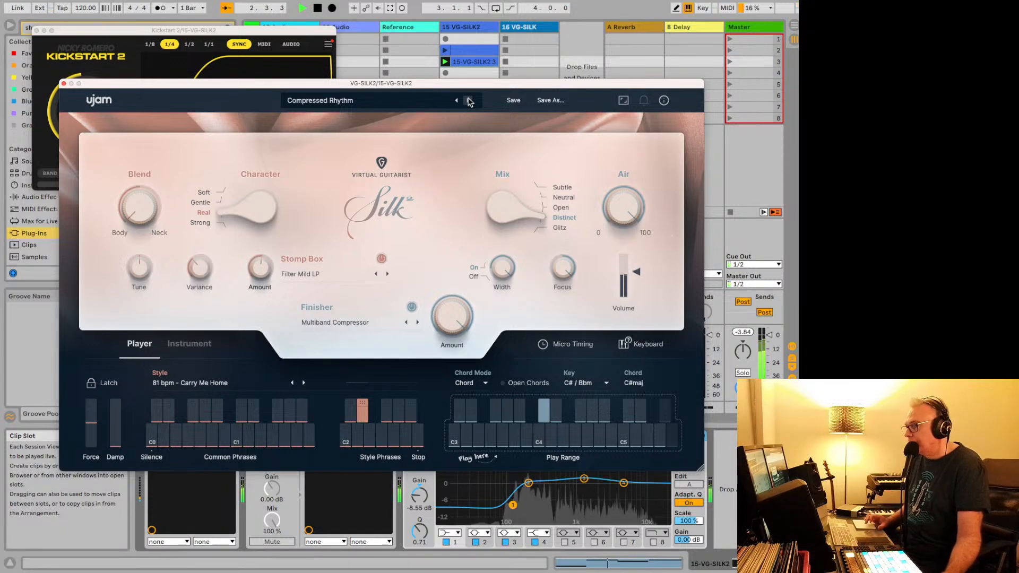
key(space)
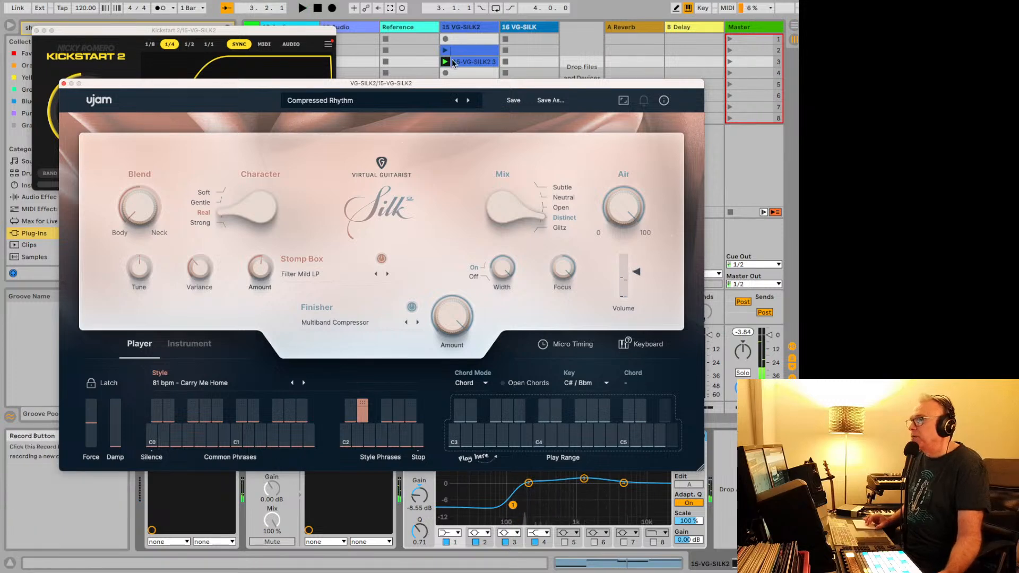
click(467, 100)
key(space)
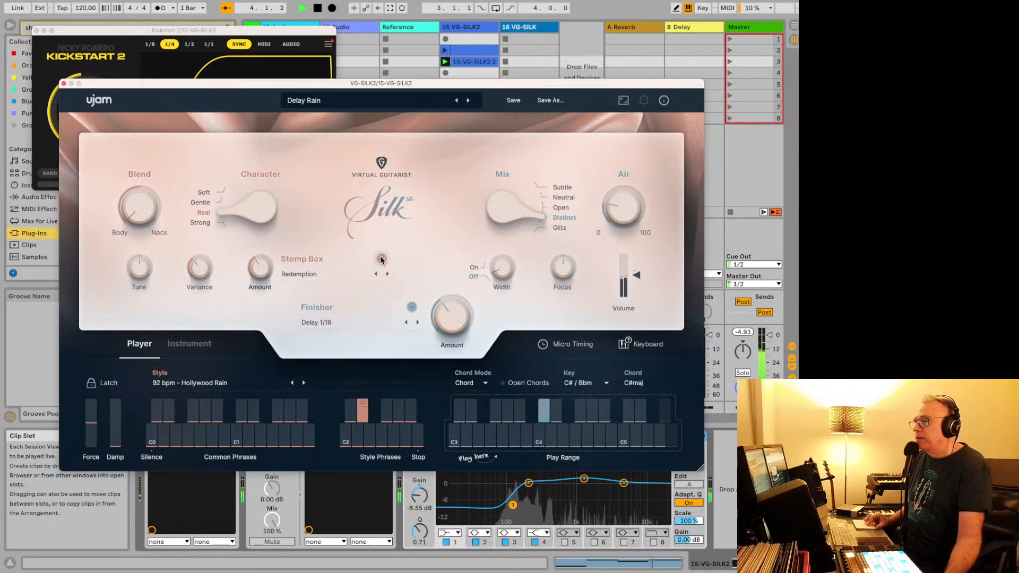
Audition Filter Dynamic HP and Formants Up as Delay Rain's Stomp Box effect and set it to Phase and Flange.
click(321, 273)
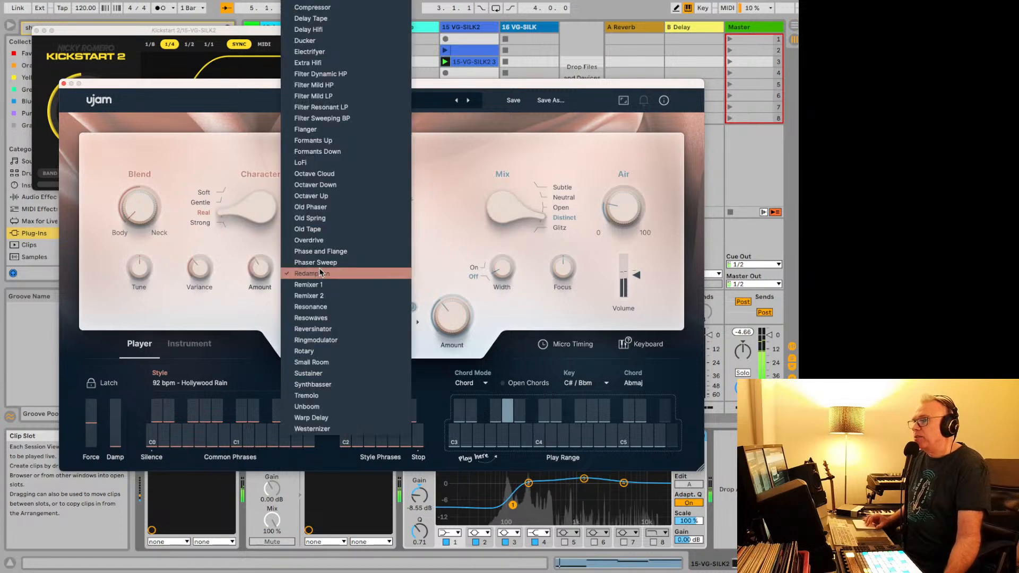
click(323, 251)
click(313, 273)
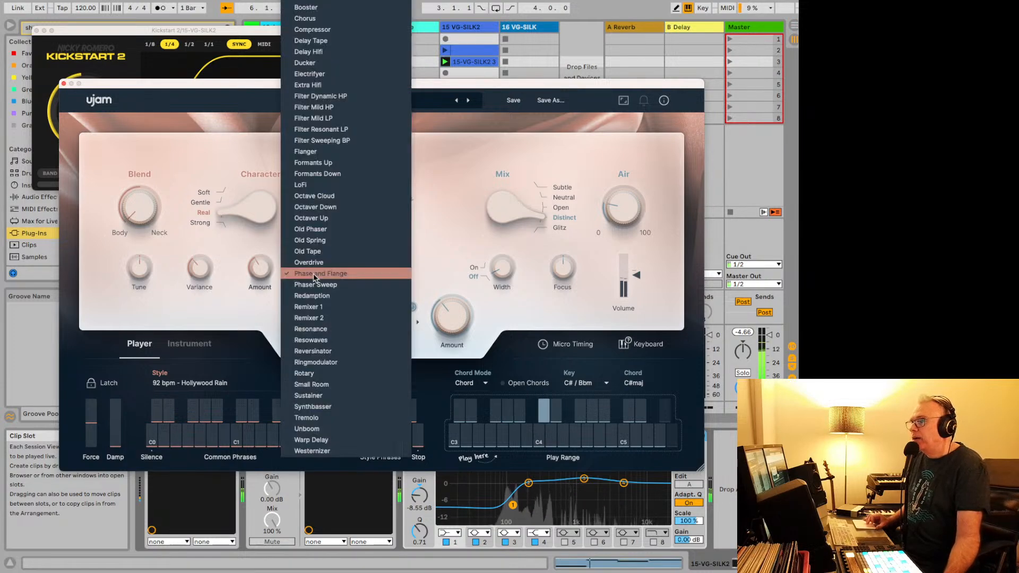
click(326, 98)
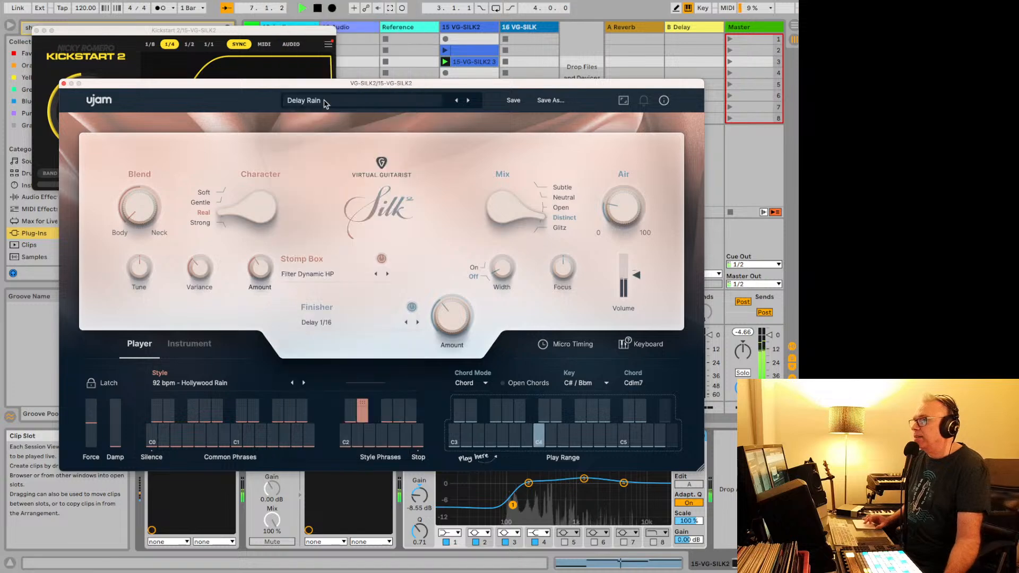
click(329, 275)
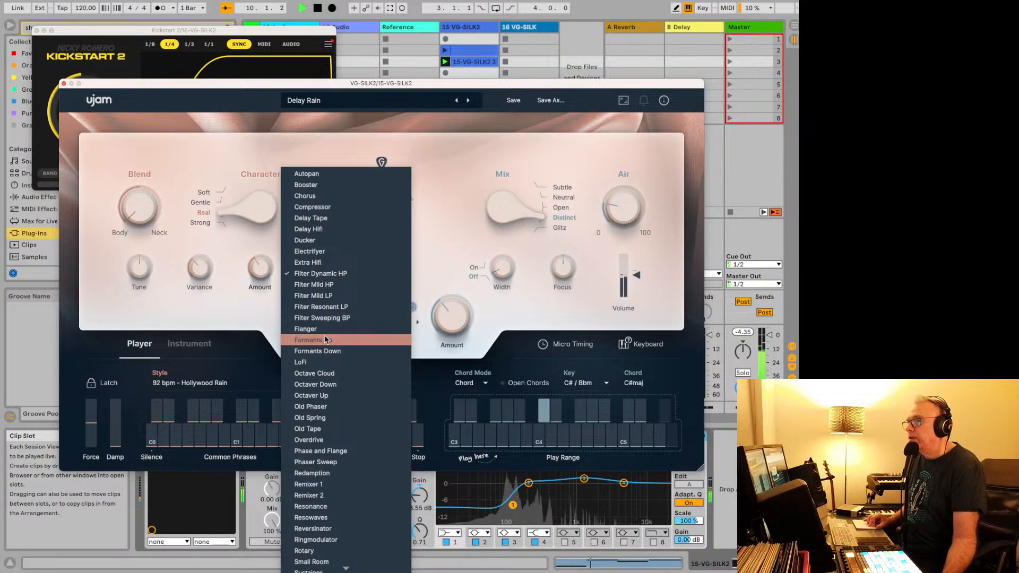
click(325, 340)
click(319, 271)
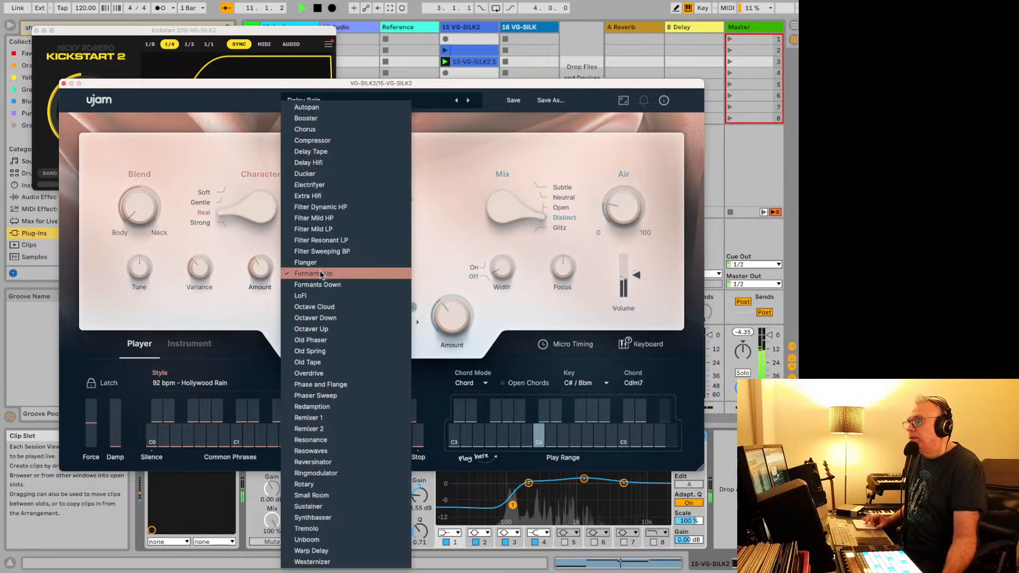
click(320, 384)
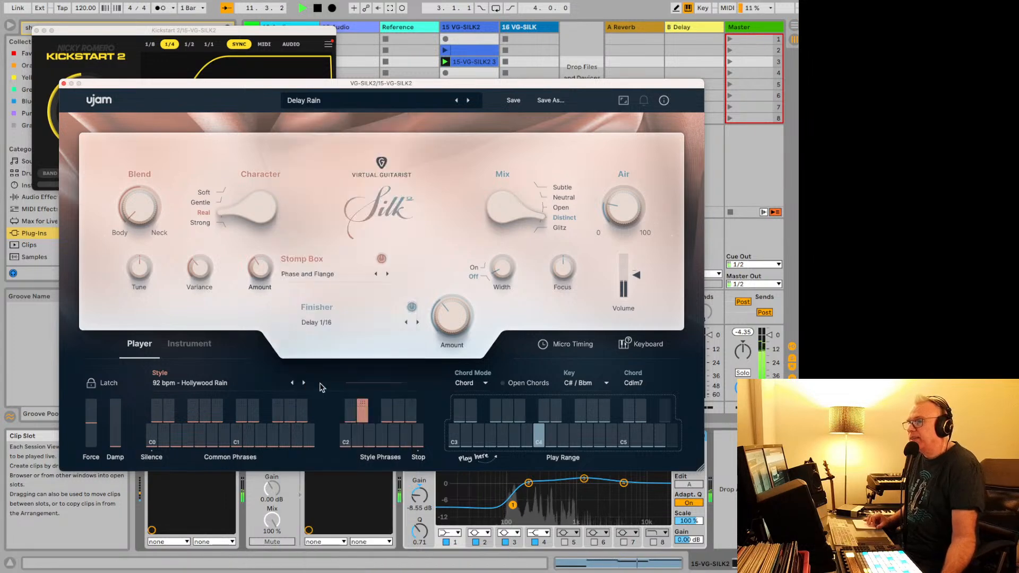
Try Resowaves as Delay Rain's Stomp Box effect, and switch it to Sustainer.
click(310, 275)
click(312, 342)
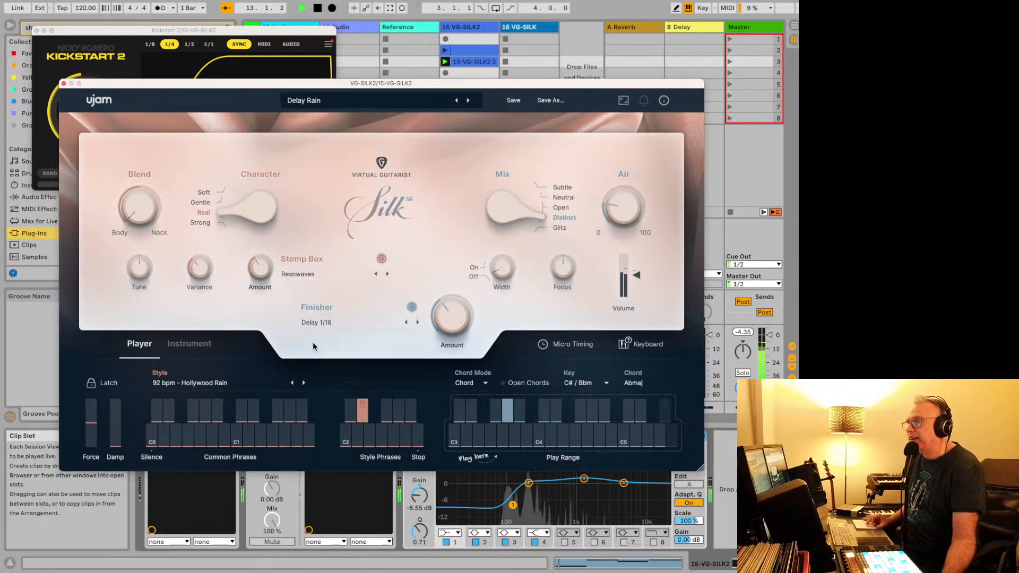
click(307, 277)
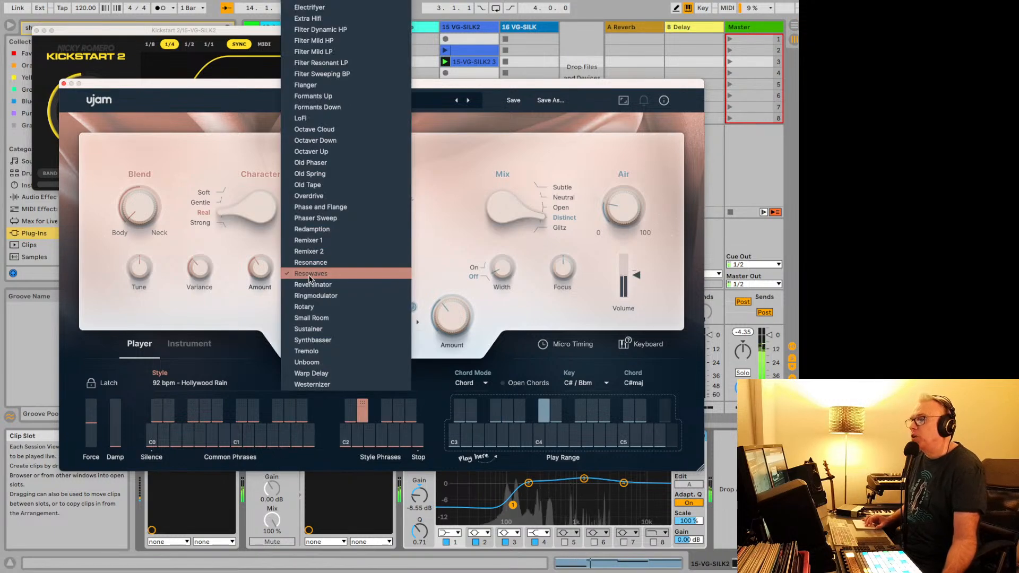
click(318, 334)
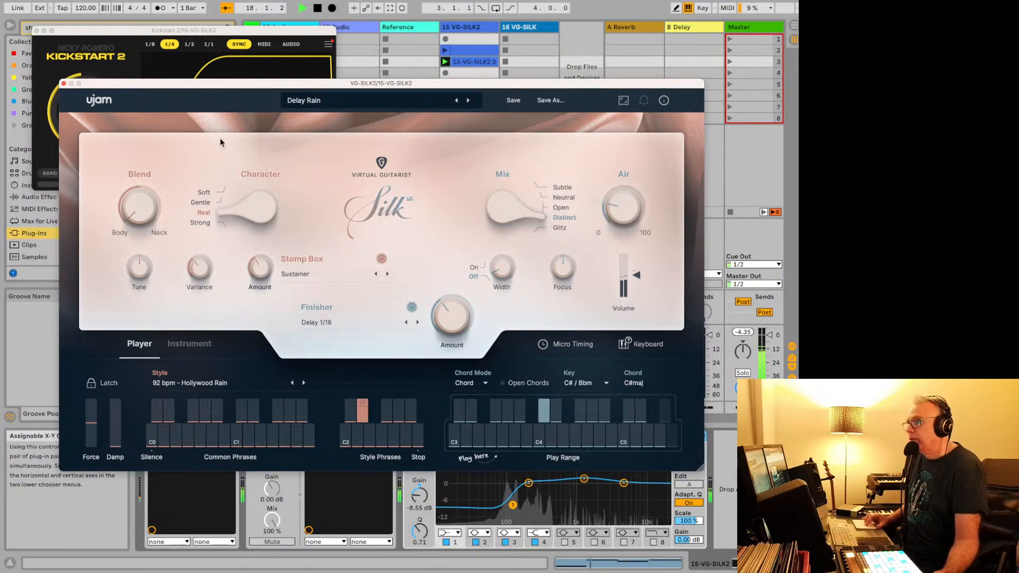
Try the Subbass Chain and Free Punch curves in Kickstart 2, raise its Mix to 69% and restore the first curve.
drag(255, 84, 256, 29)
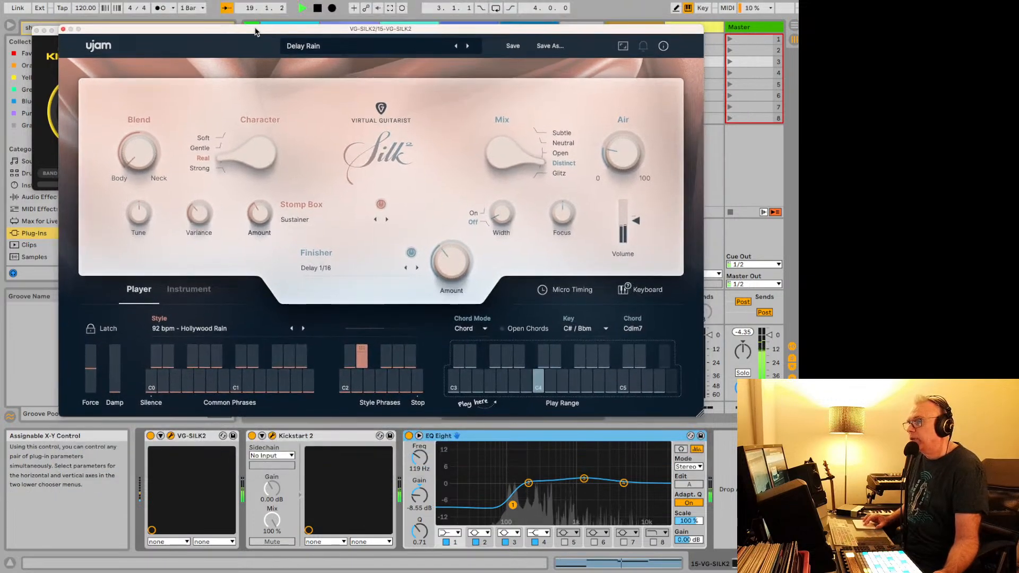
click(272, 436)
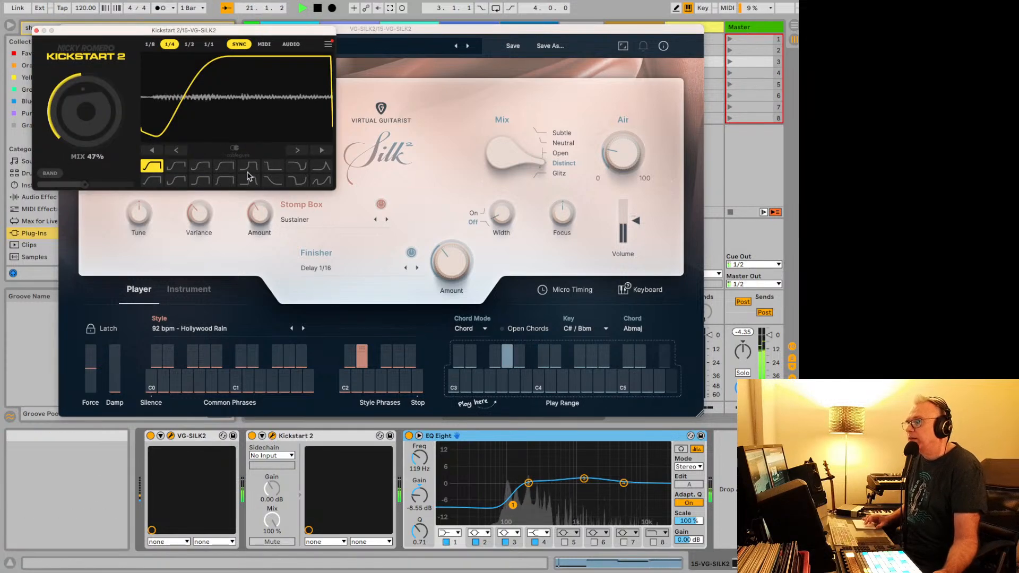
click(249, 166)
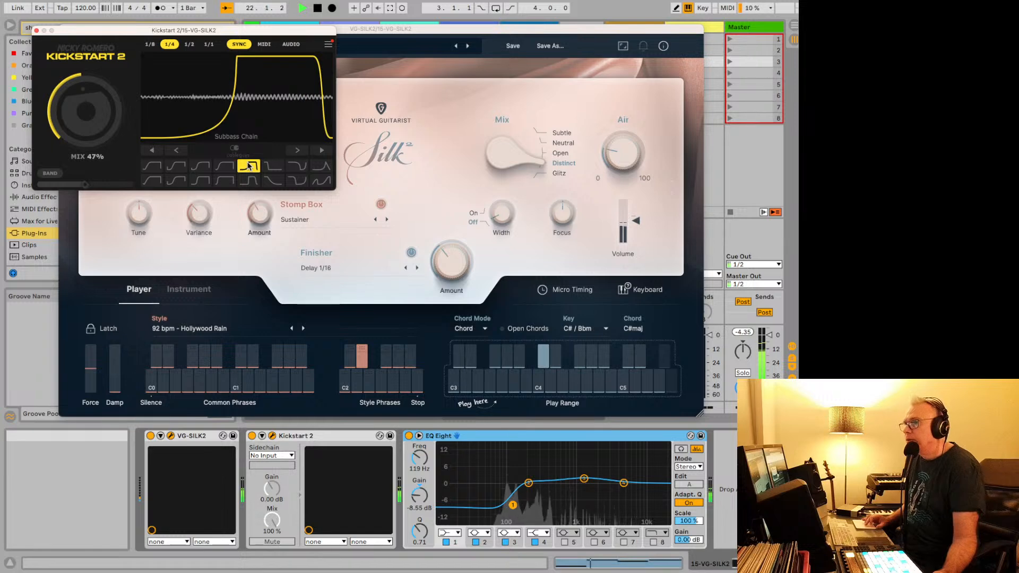
click(176, 166)
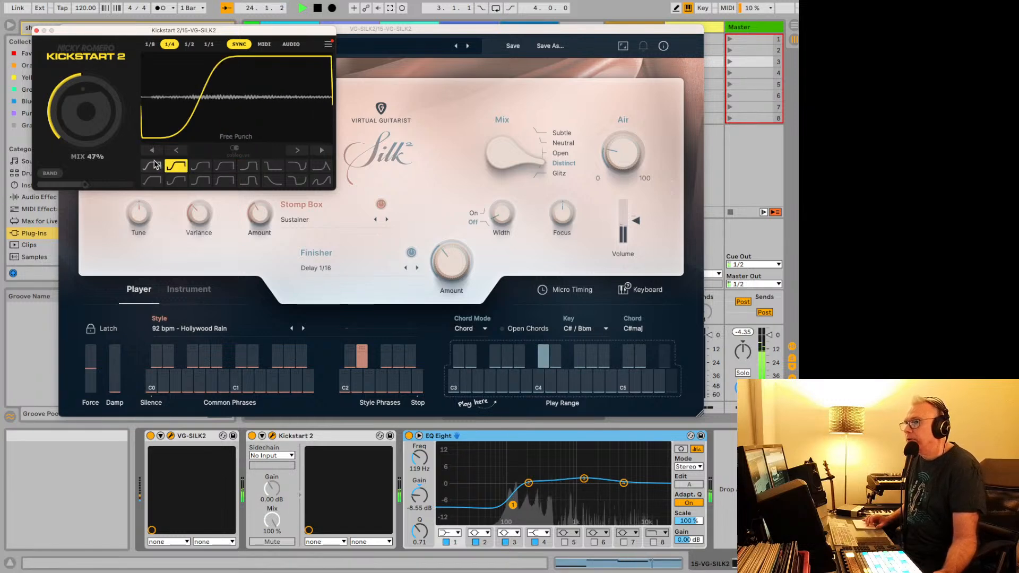
drag(102, 141, 101, 152)
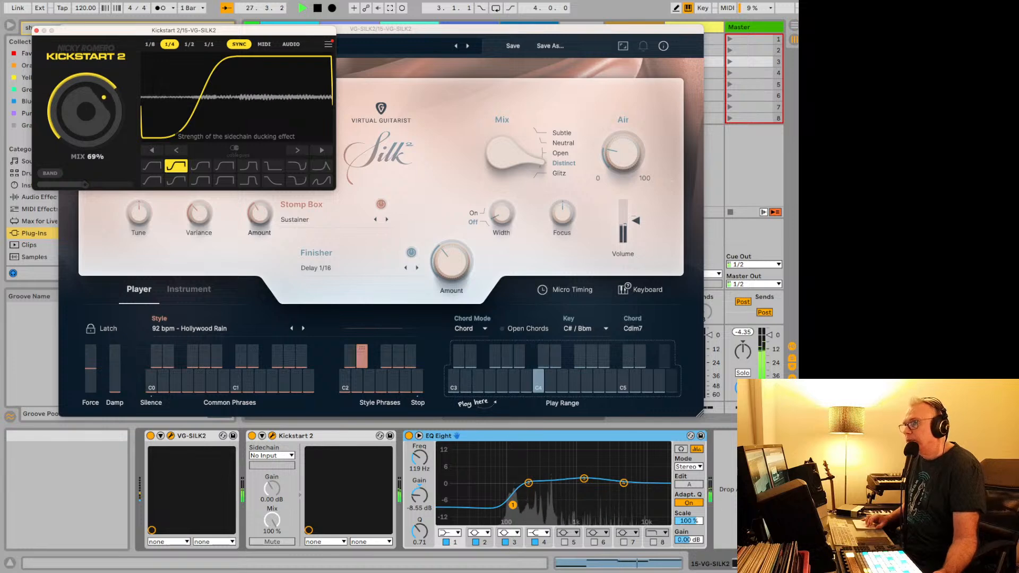
click(152, 166)
Load the Duck Race preset and compare its sound with EQ Eight bypassed and active, soloing and unsoloing the track.
click(467, 46)
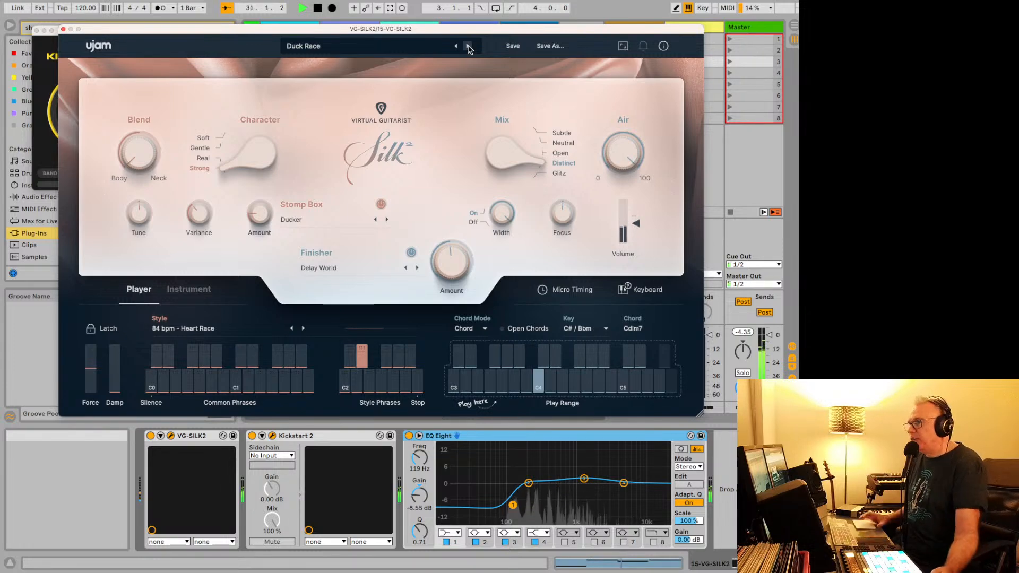
drag(460, 34, 458, 3)
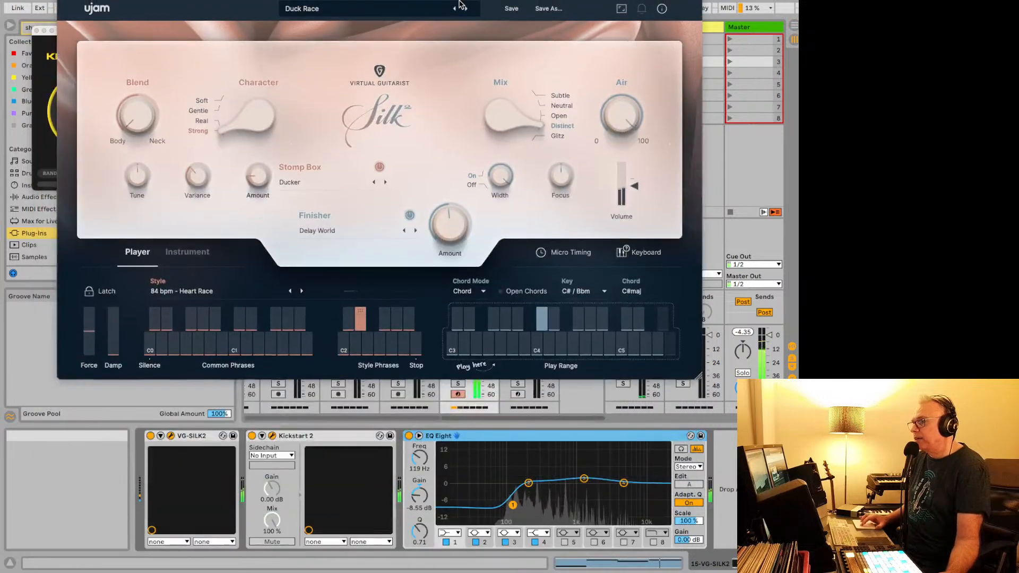
click(408, 436)
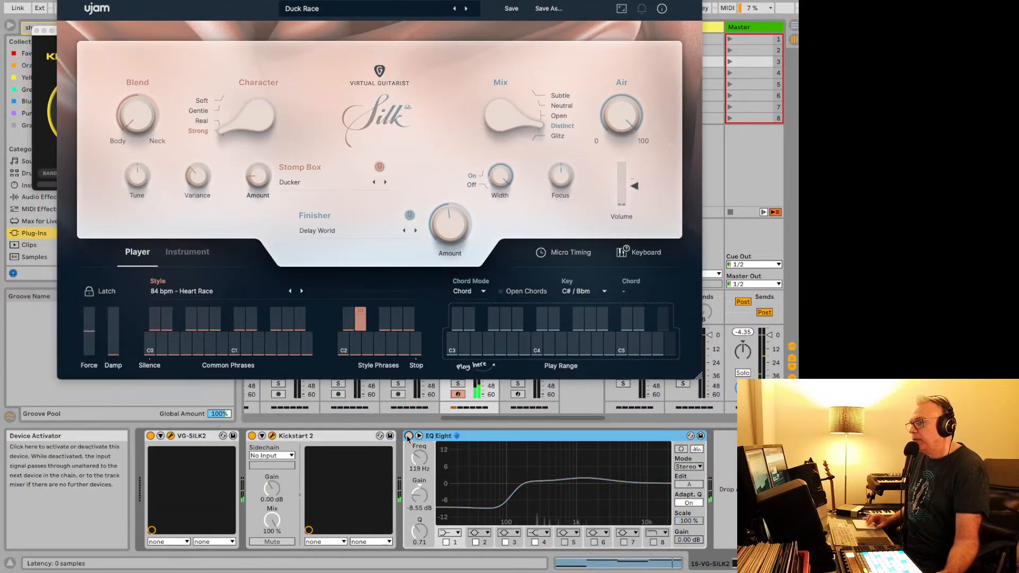
click(455, 384)
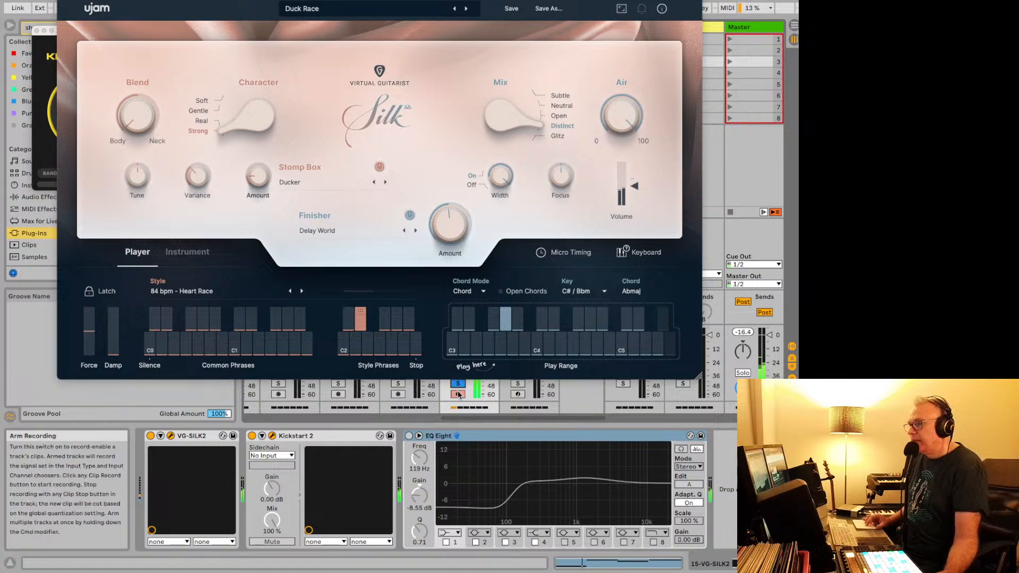
click(408, 436)
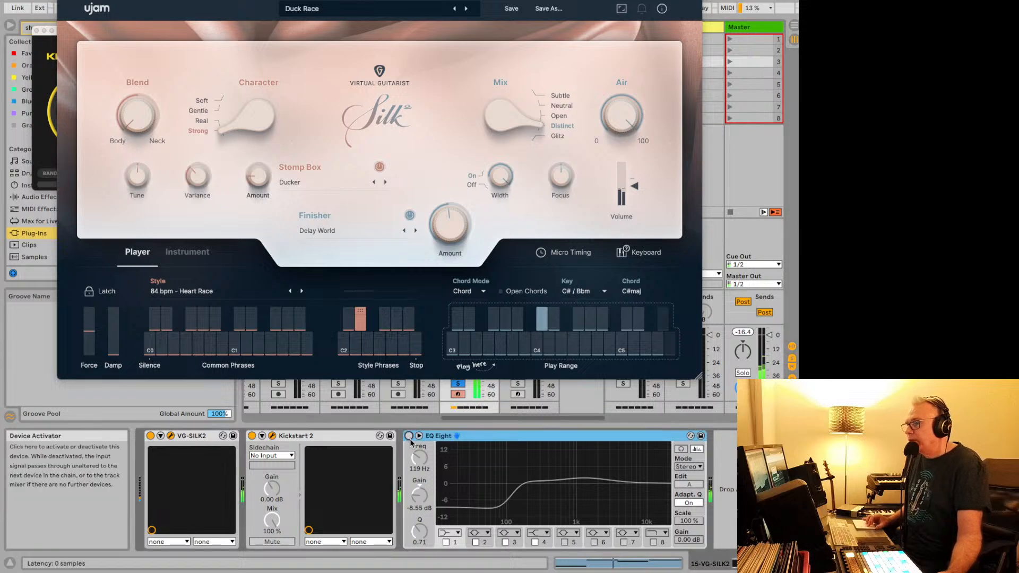
click(458, 383)
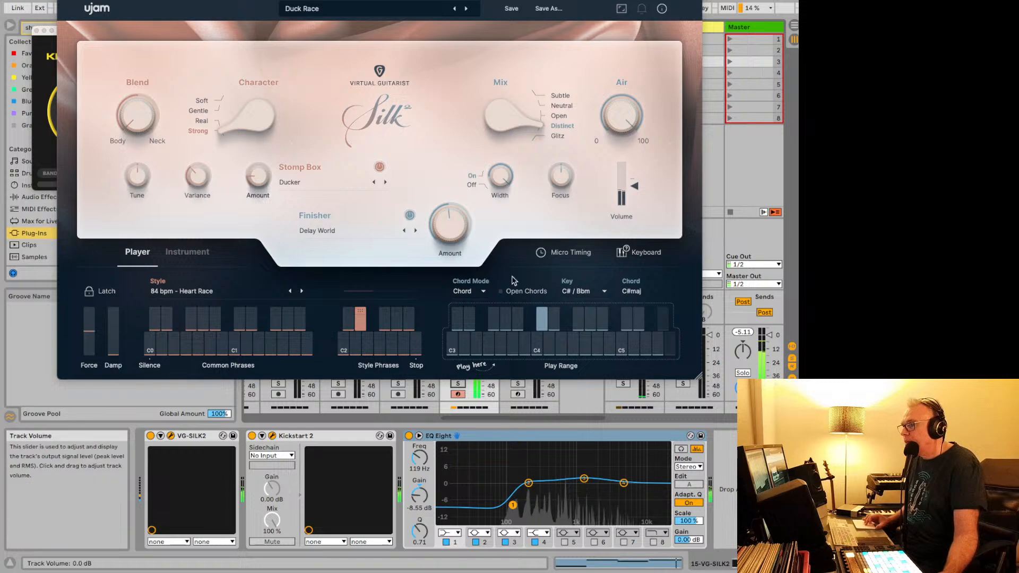
Raise Duck Race's Focus, and audition the Endless Loop, Extra Nails, For The First and Full Steam Ahead presets.
drag(171, 0, 119, 0)
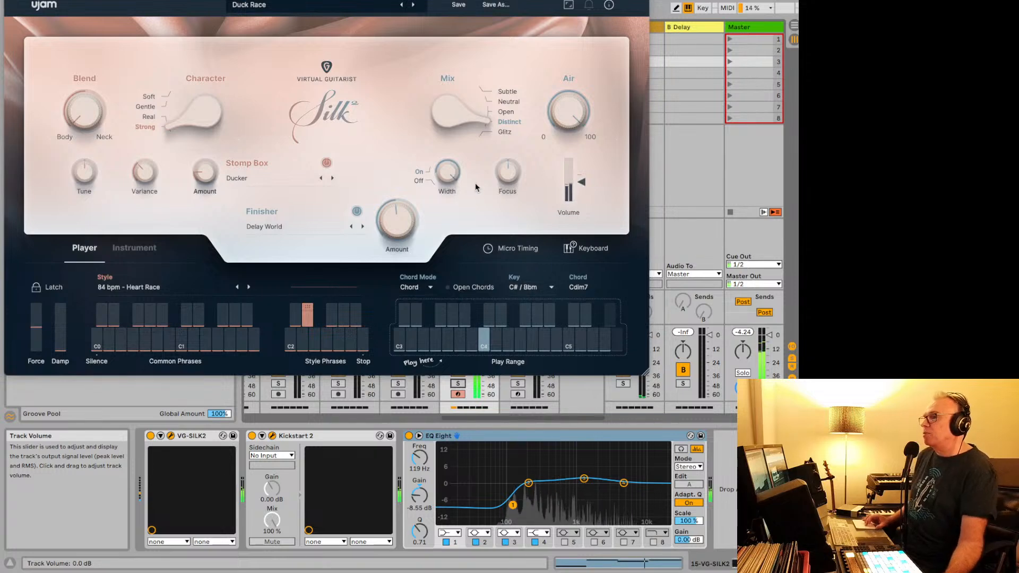
drag(512, 168, 511, 152)
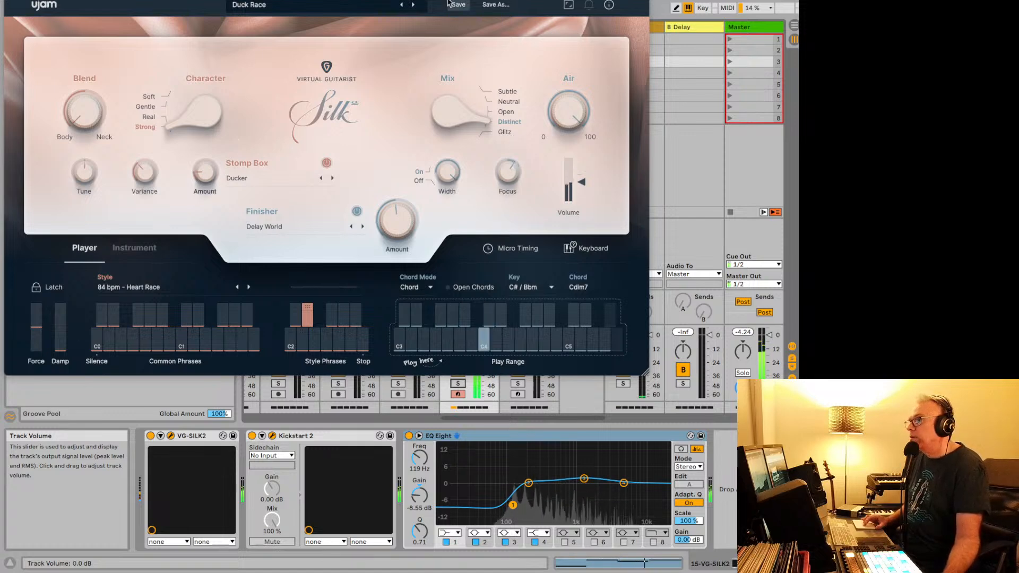
click(412, 5)
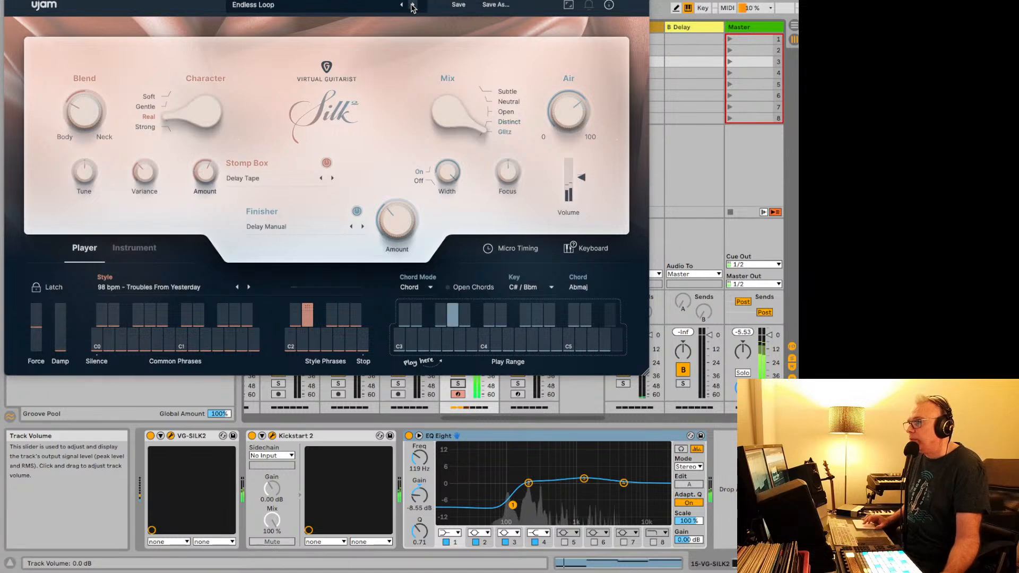
click(413, 4)
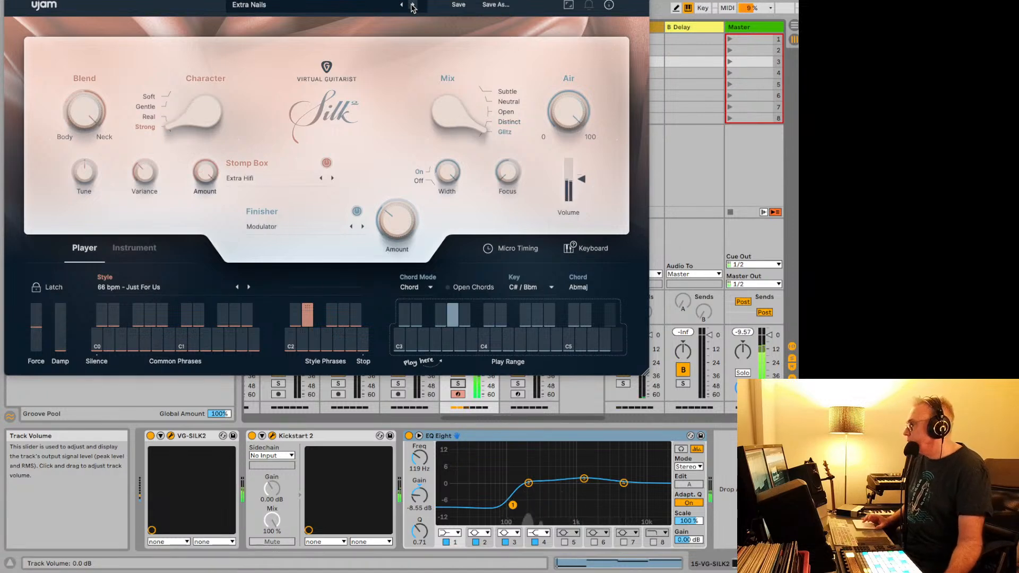
click(413, 5)
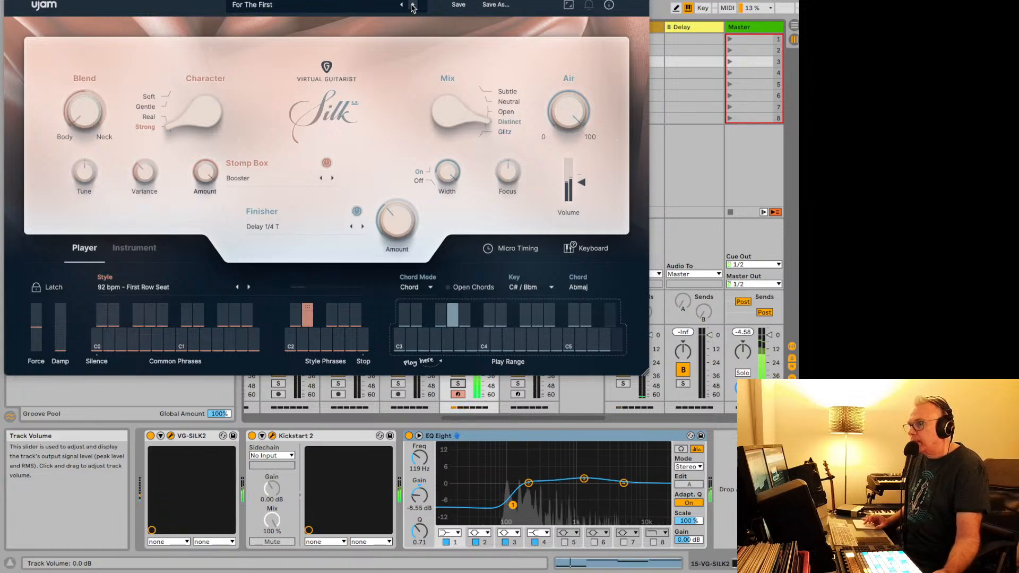
click(413, 5)
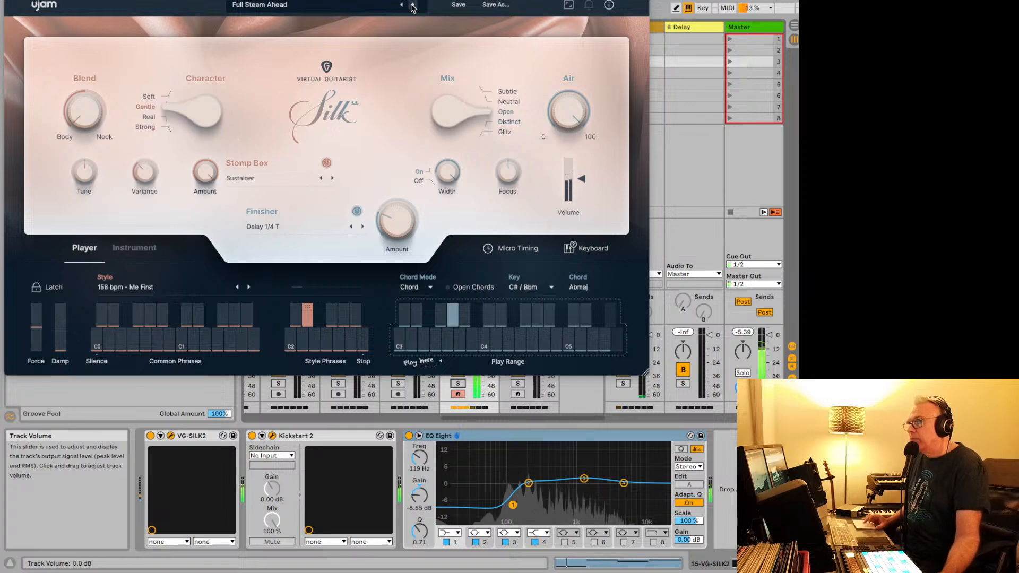
Audition Gentle Breeze and Homemade Phaser with the track soloed, trying the 121 bpm - Anticipation style on Homemade Phaser.
click(413, 5)
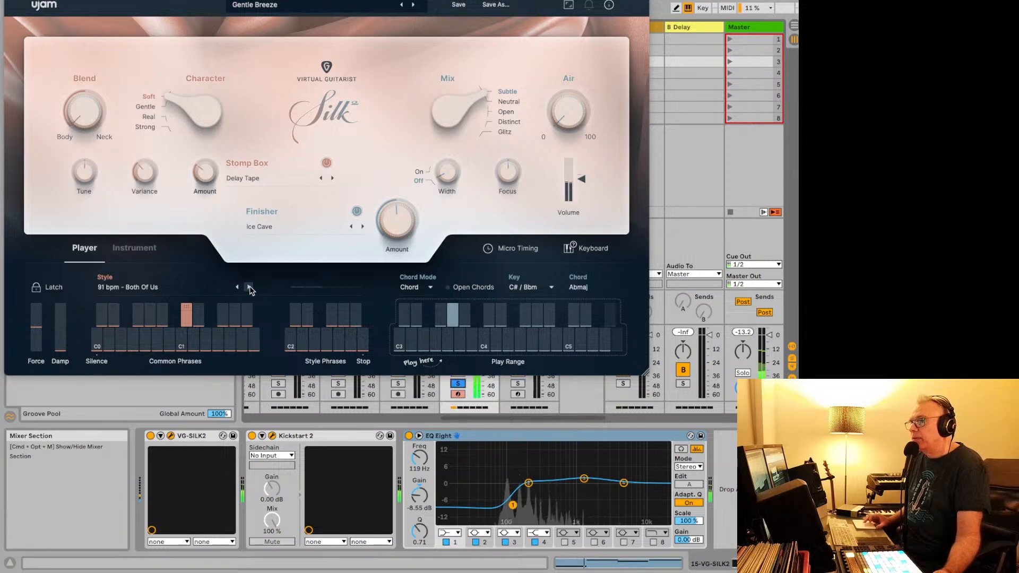
click(413, 5)
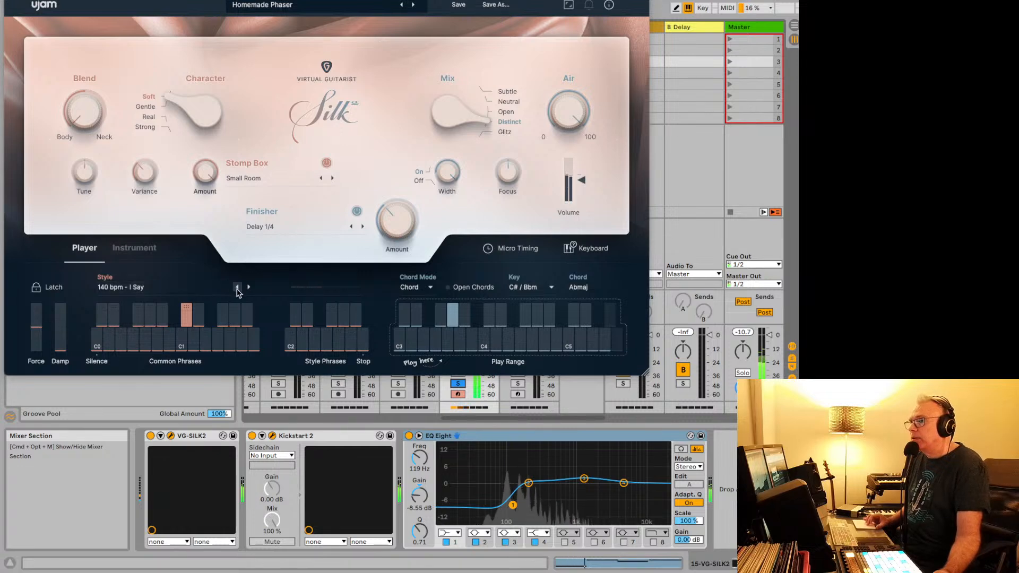
click(189, 287)
click(183, 220)
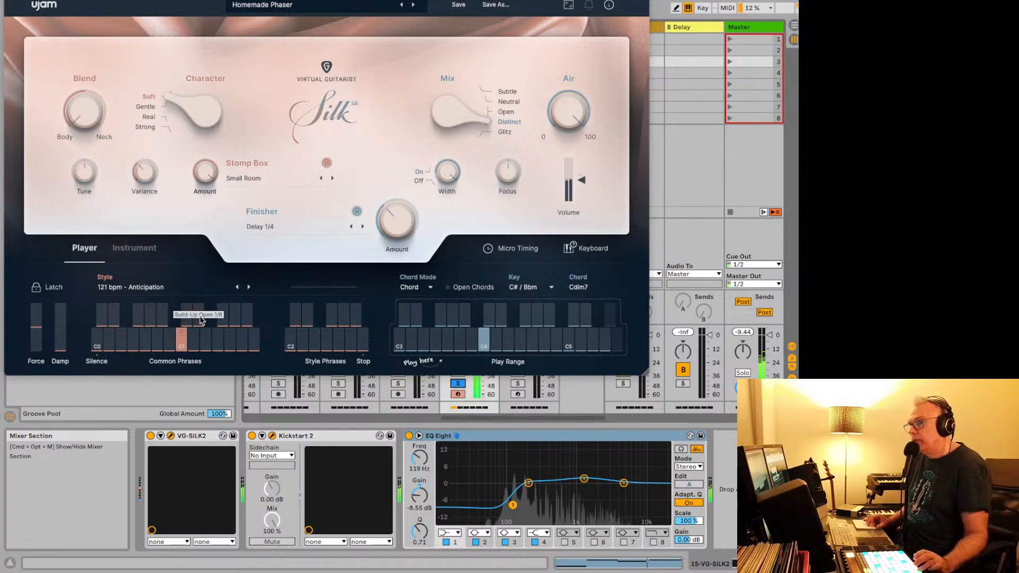
Load the In Mid Air preset and audition its common phrases with the full track.
click(413, 5)
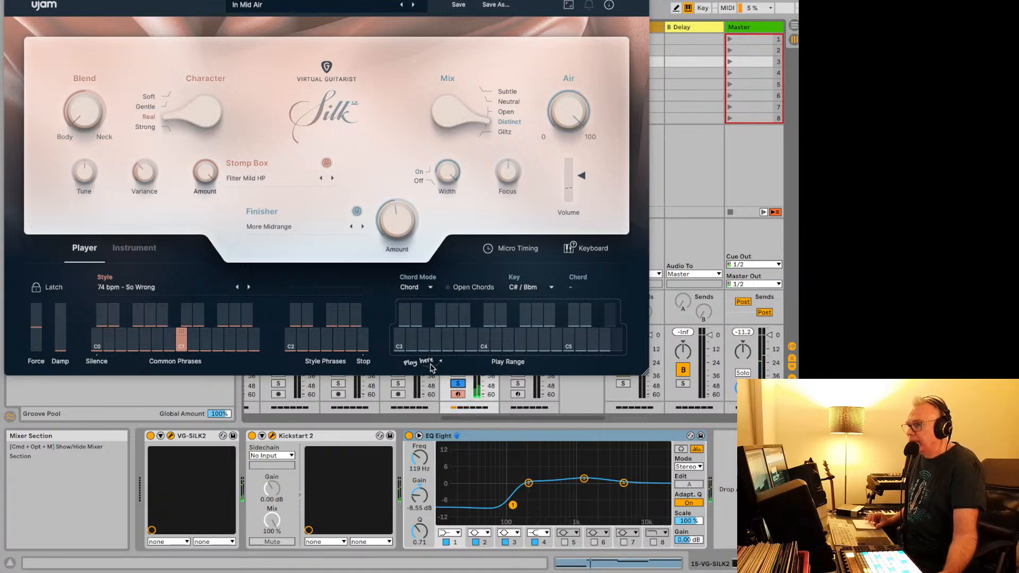
click(460, 384)
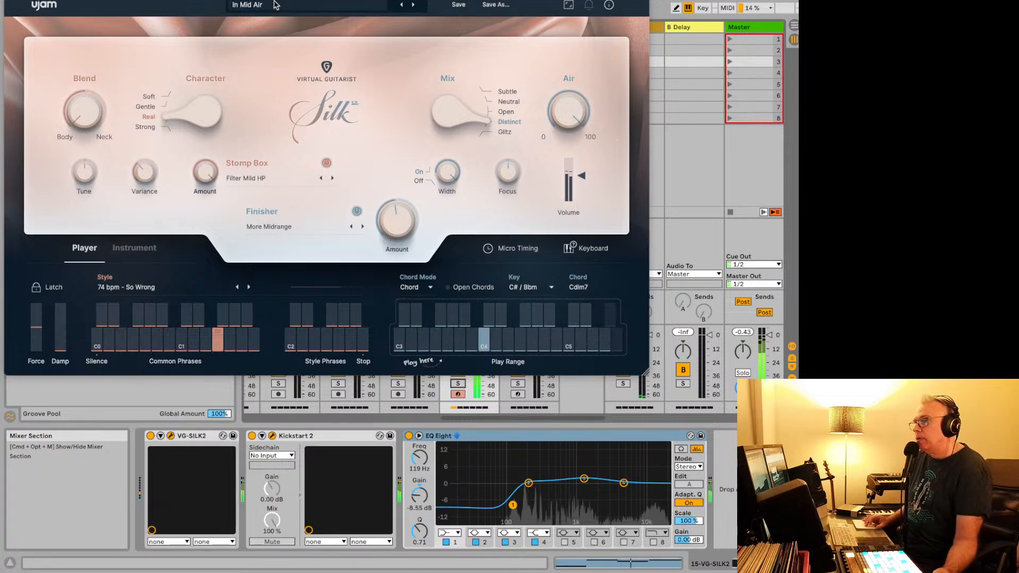
mouse_move(267, 0)
mouse_down()
mouse_move(294, 47)
mouse_move(271, 9)
mouse_up()
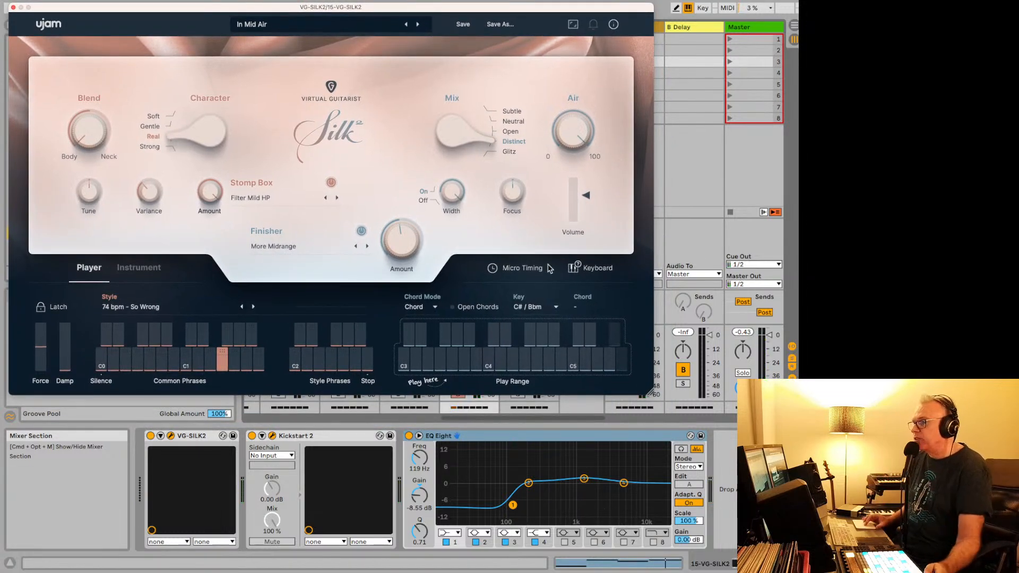
drag(470, 4, 468, 0)
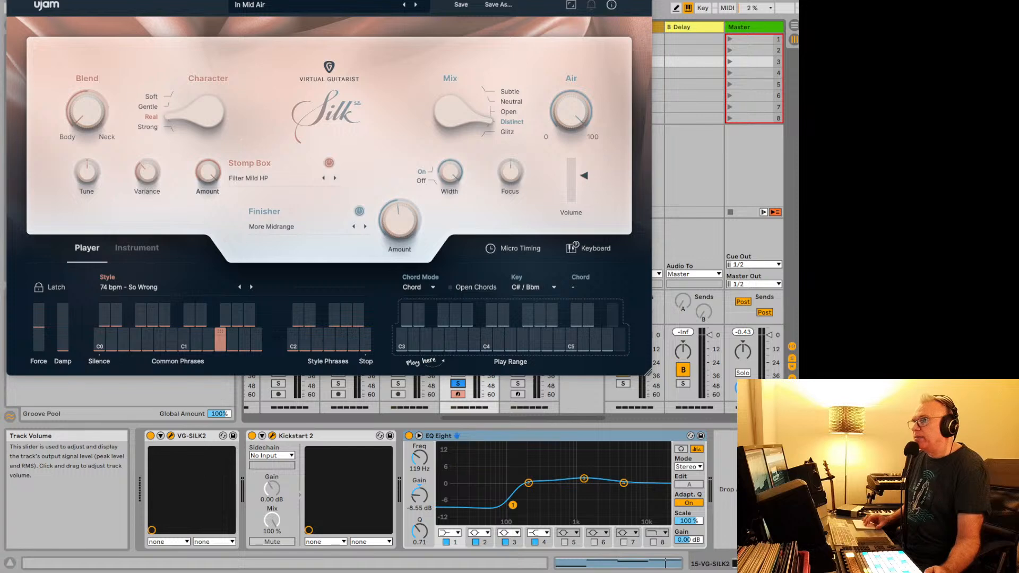
click(229, 307)
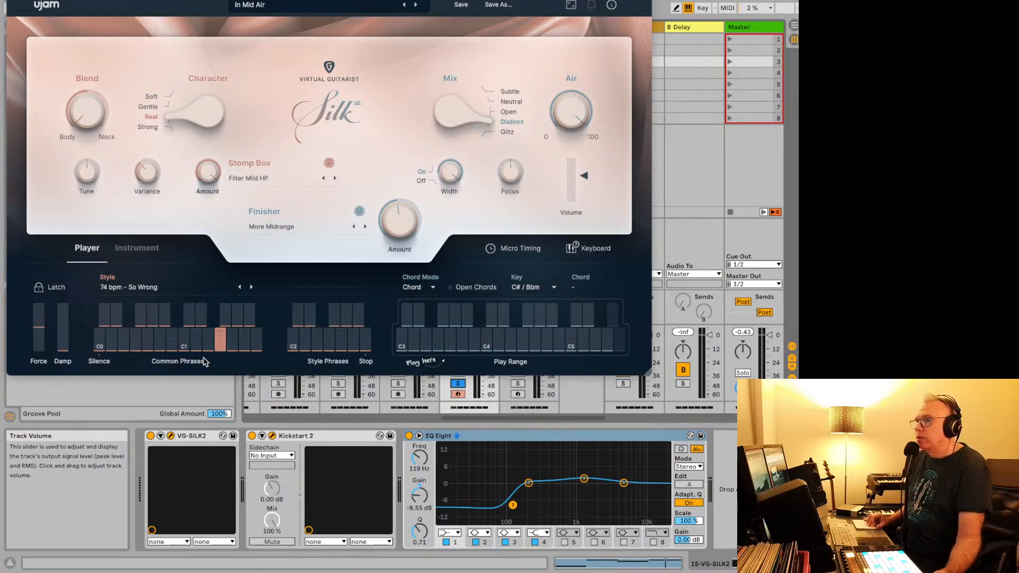
Place the chosen 74 bpm - So Wrong common phrase in the VG-SILK2 track's fourth clip slot and launch it.
drag(312, 5, 484, 173)
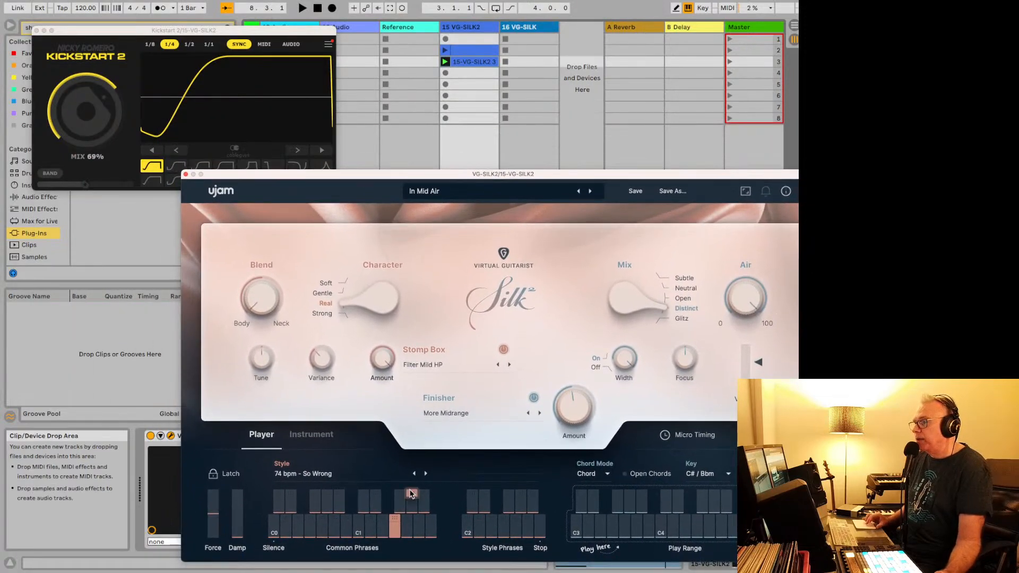
drag(396, 518, 466, 75)
click(445, 72)
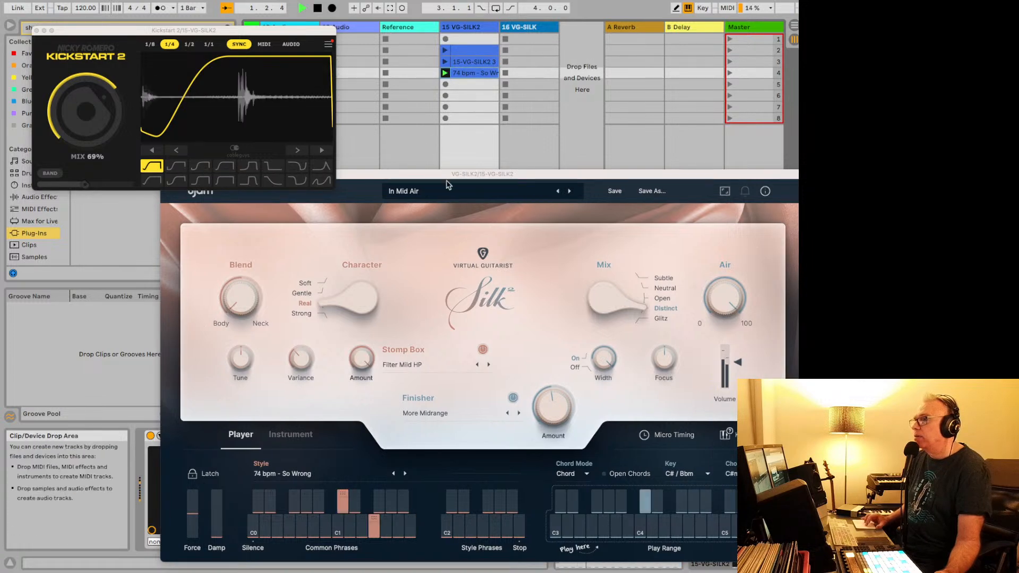
Open the new 74 bpm - So Wrong clip in the note editor, look through its notes and stop playback.
drag(446, 174, 338, 81)
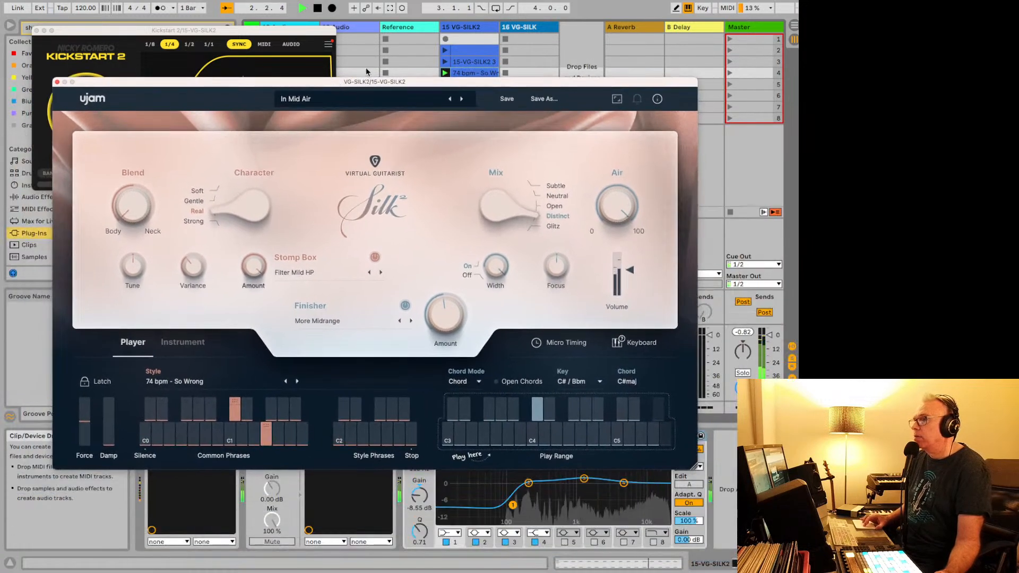
double_click(474, 73)
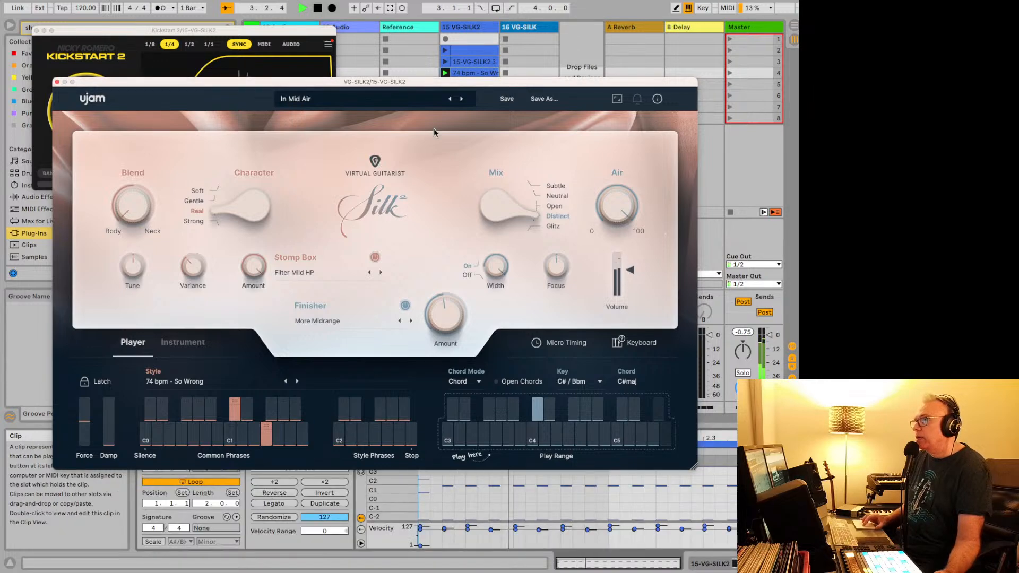
drag(431, 125, 426, 68)
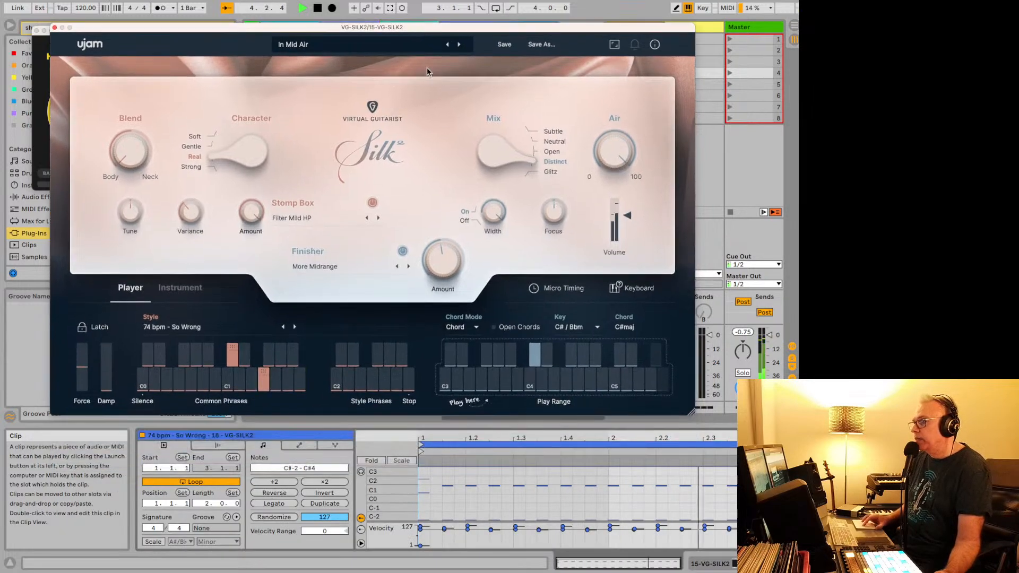
scroll(489, 496, up, 5)
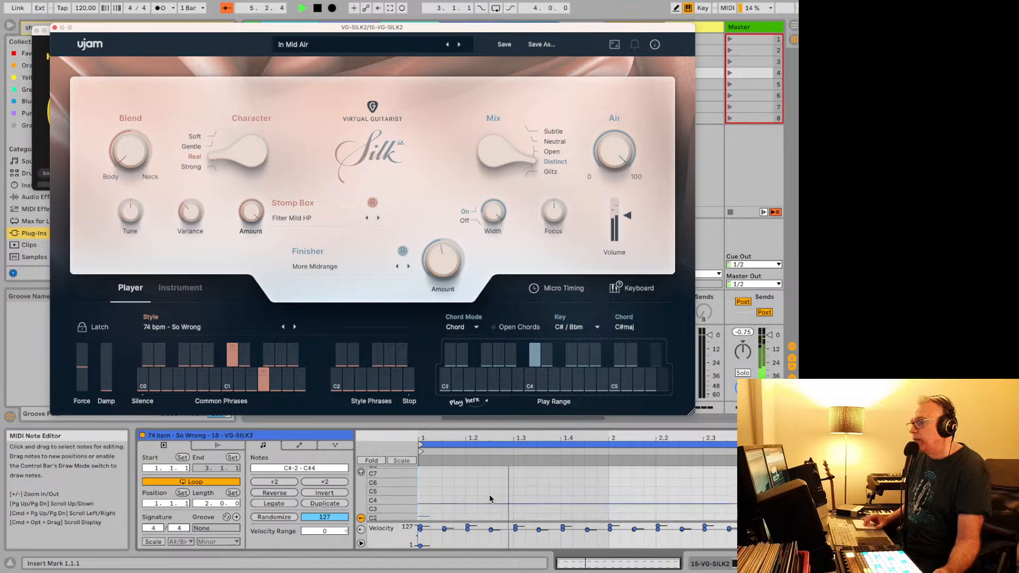
scroll(490, 497, down, 4)
key(space)
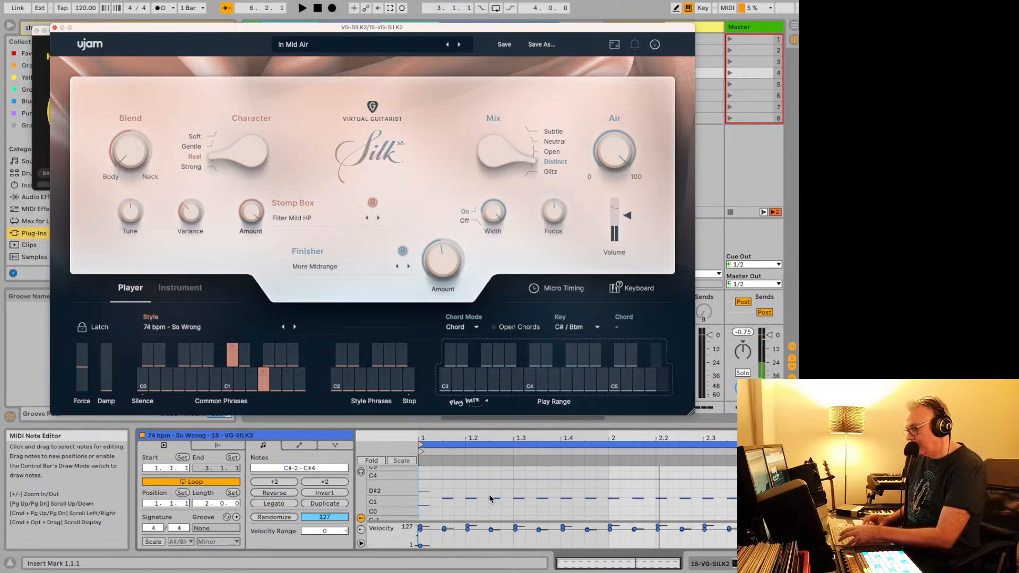
Try other chords on the Silk instrument with the computer keyboard while stopped, and restart playback of the clip.
key(f)
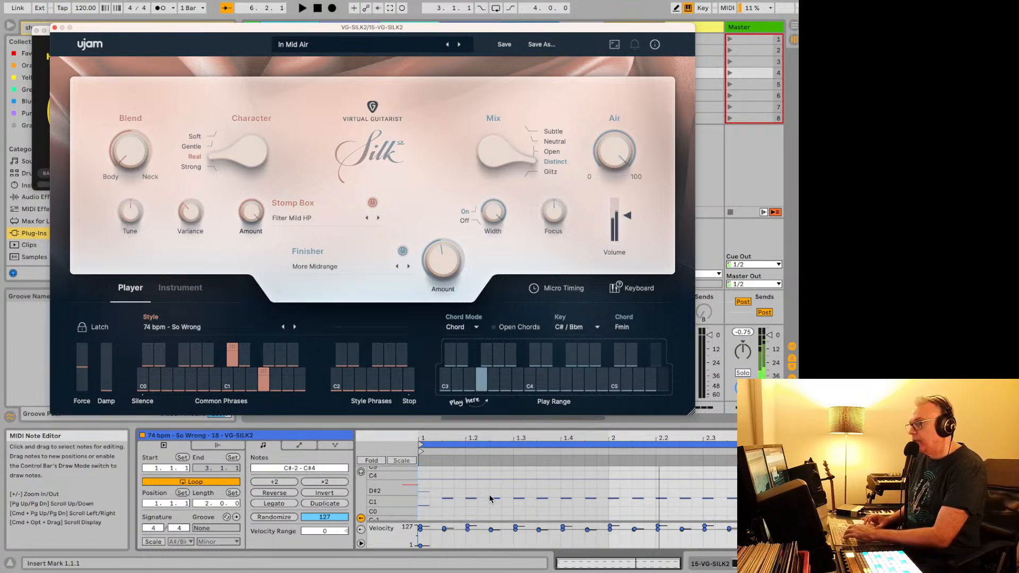
key(d)
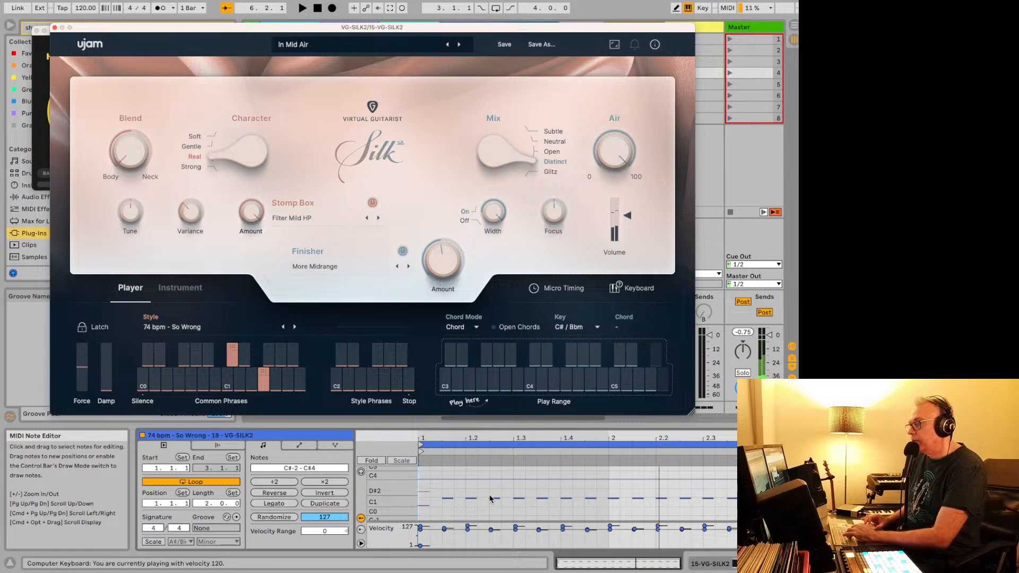
key(space)
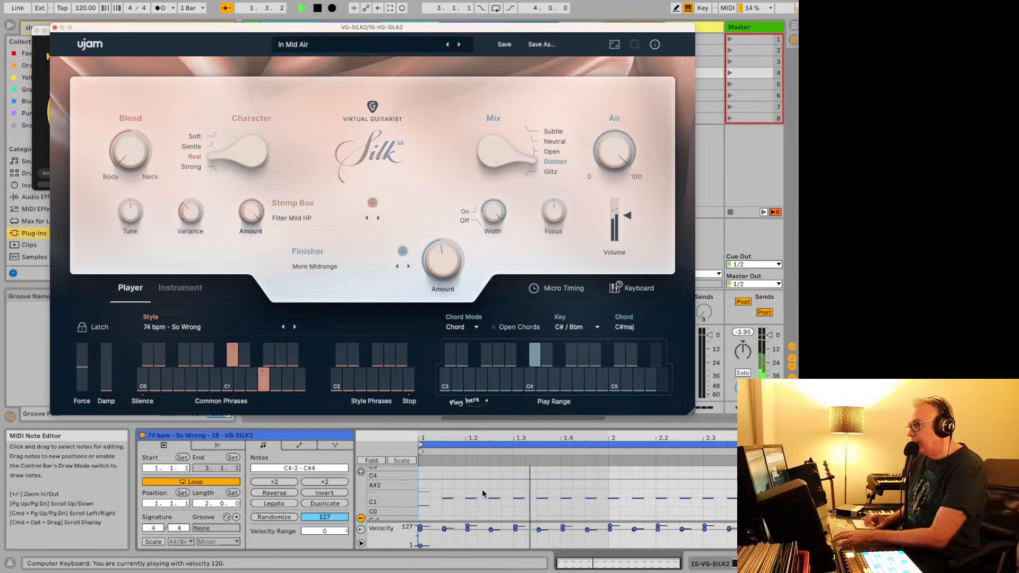
Try the whole row of repeated B1 phrase notes at C2 and A#1 during playback, and return it to B1.
click(442, 491)
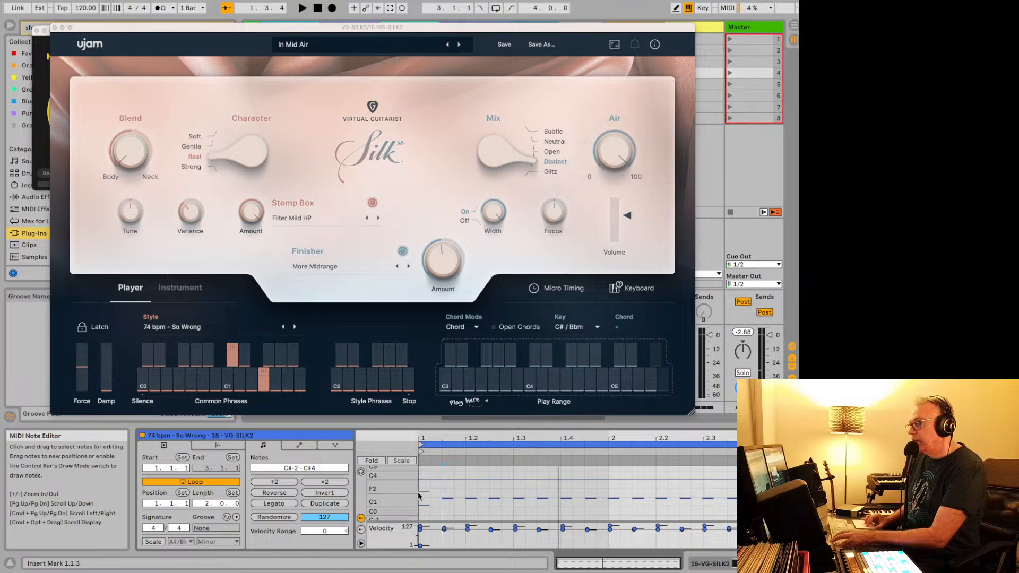
drag(379, 497, 417, 510)
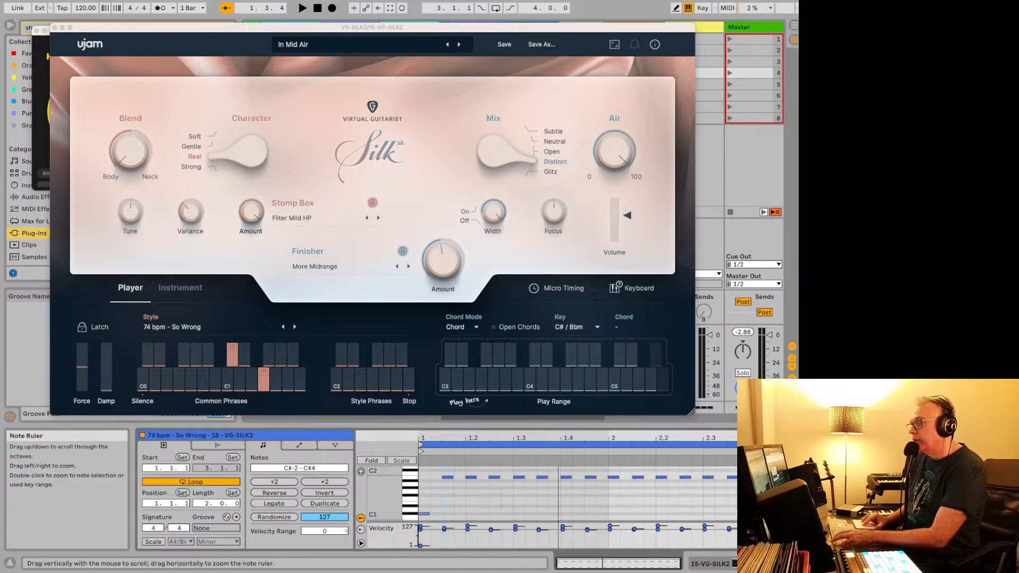
click(412, 477)
key(Up)
key(space)
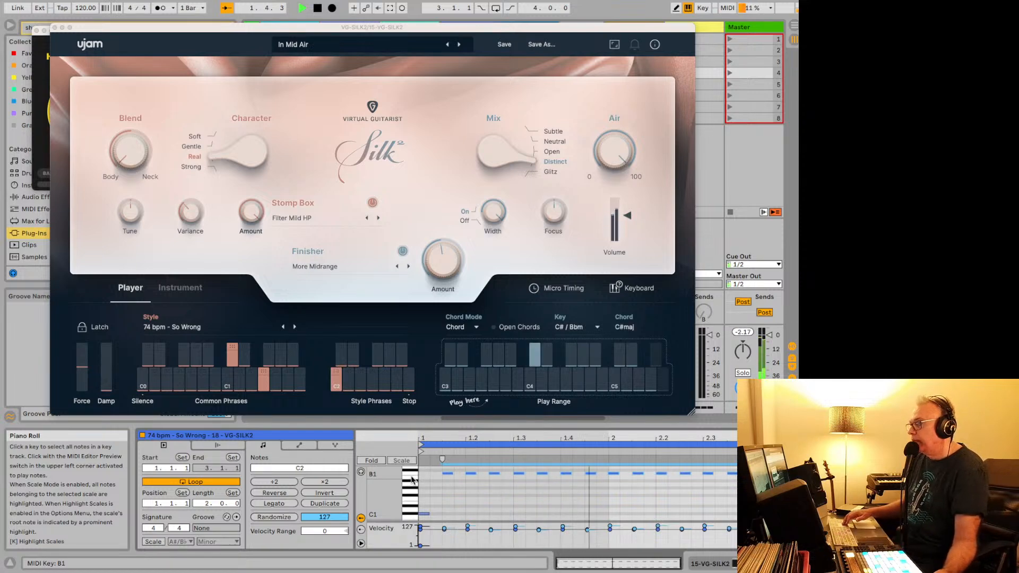
key(Down)
key(Down)
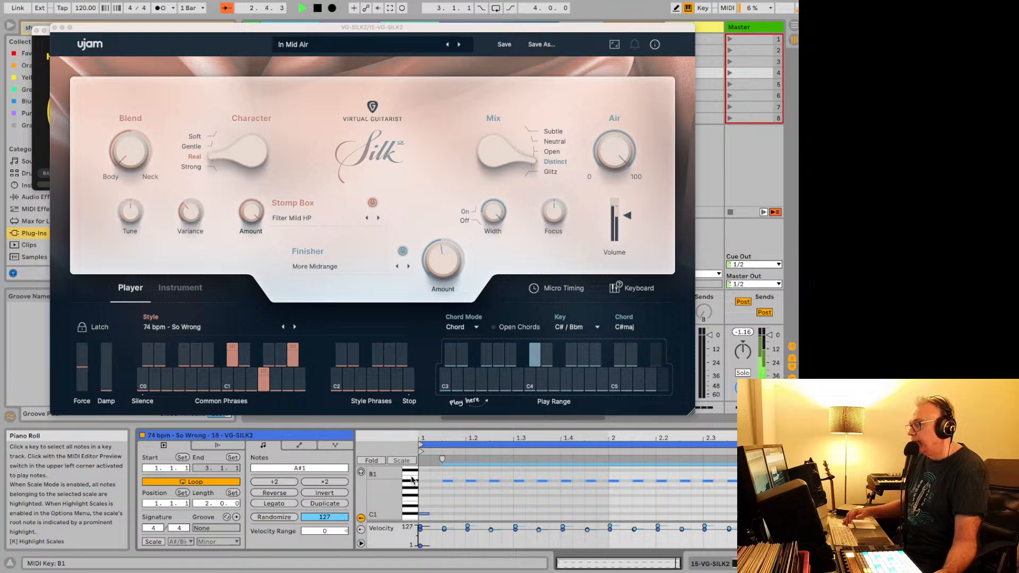
key(Up)
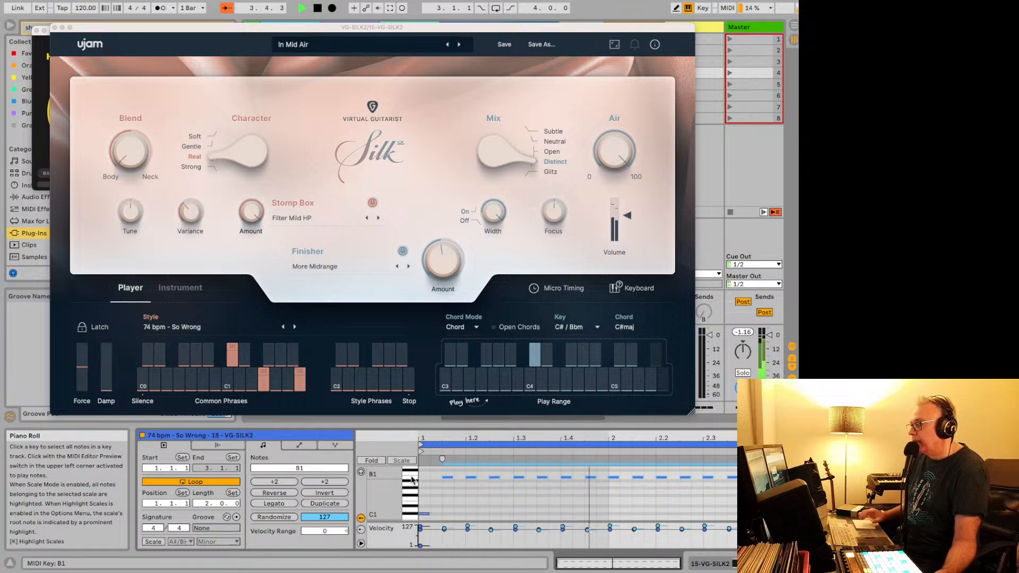
Lower the three repeated phrase notes between 1.3.2 and 1.4.4 to A#1 and listen to the clip.
drag(562, 475, 591, 482)
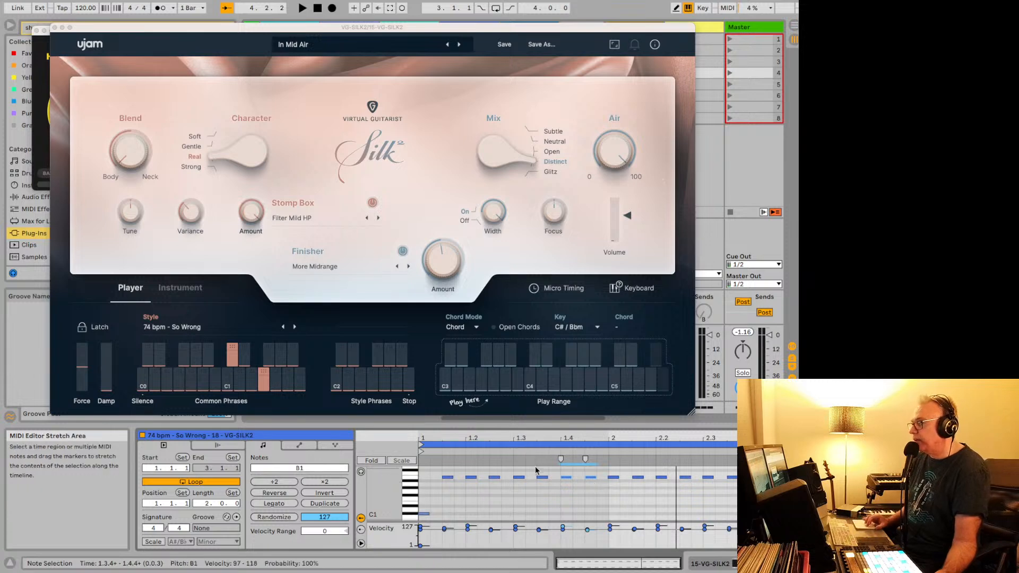
drag(536, 468, 588, 488)
key(Down)
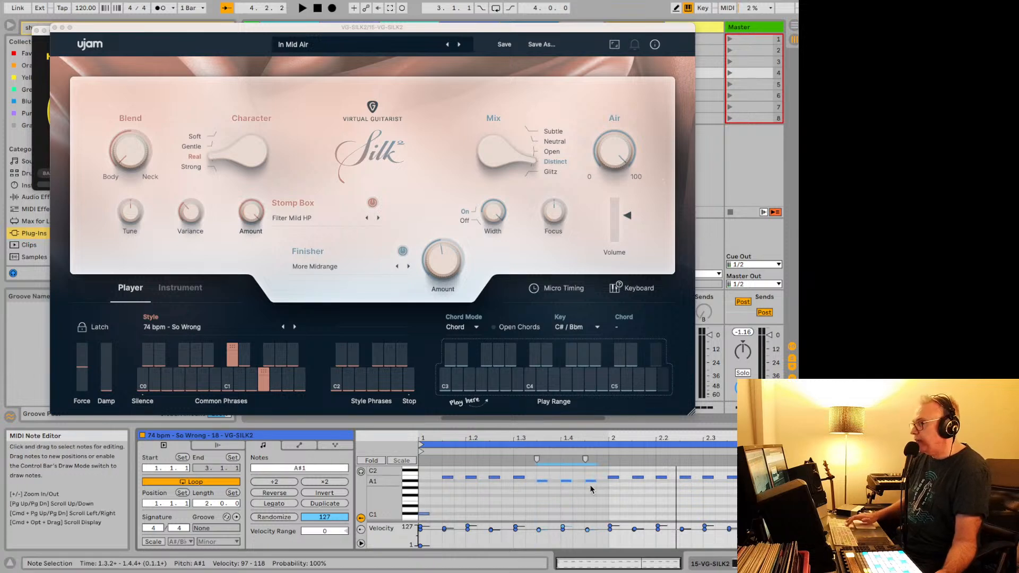
key(space)
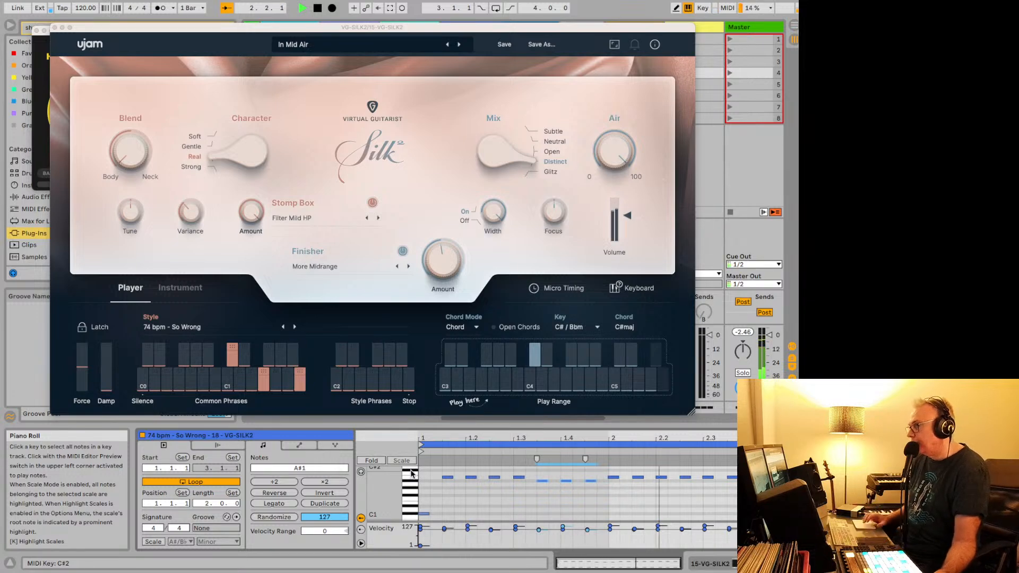
key(space)
Shorten the long C#4 chord note to end at bar 2 and add a D#4 note filling the second bar.
click(597, 476)
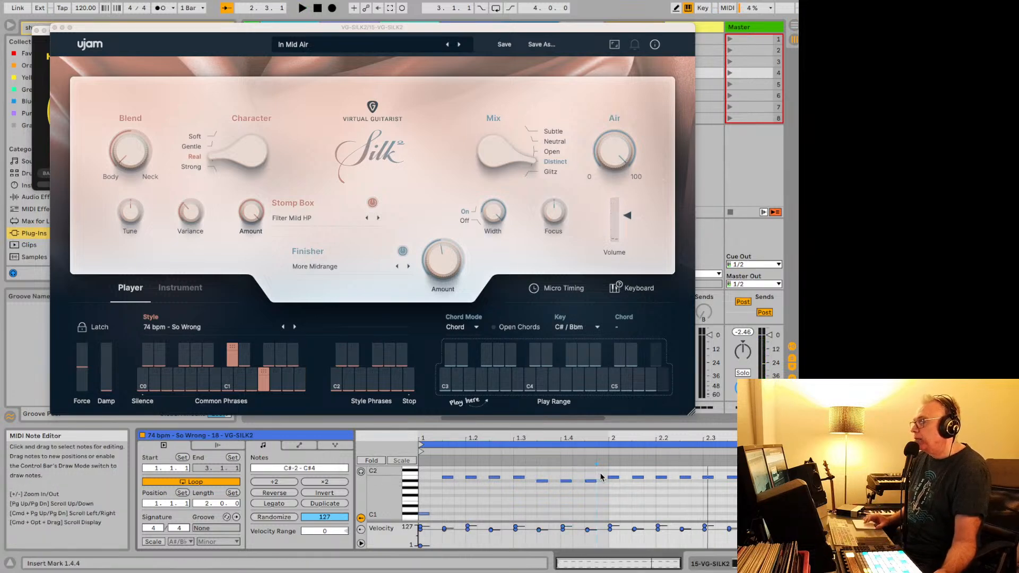
scroll(601, 477, up, 6)
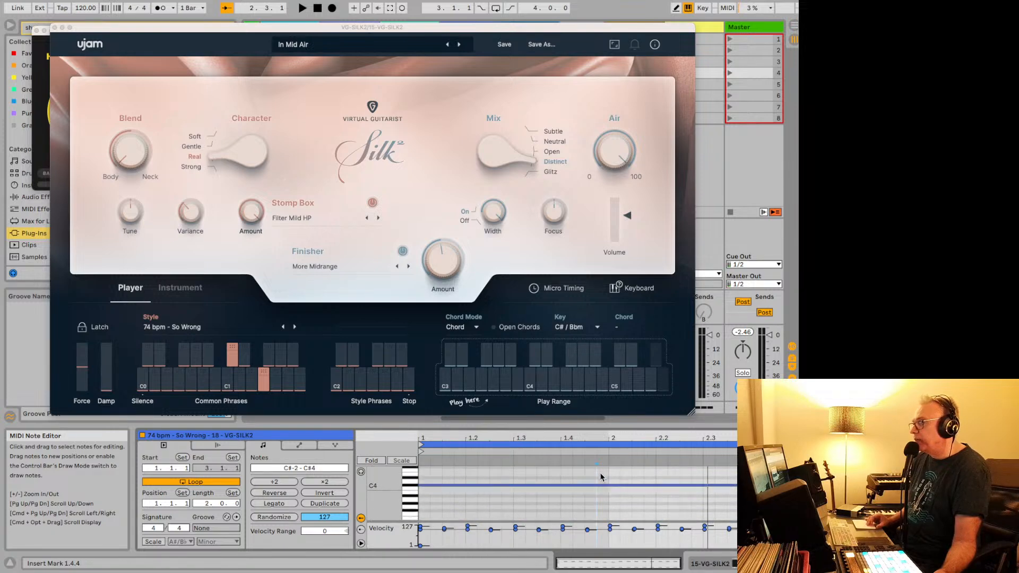
click(603, 488)
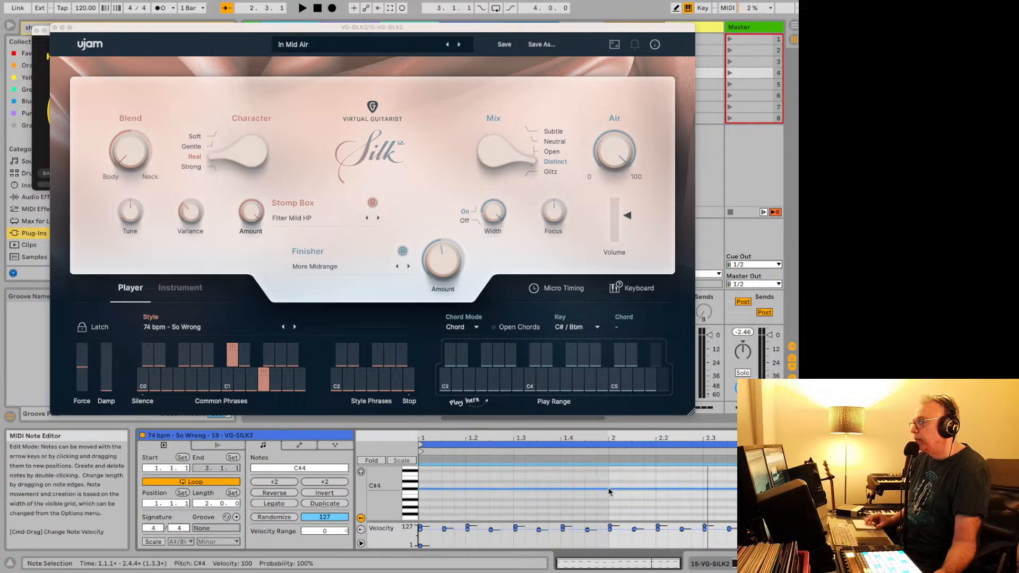
drag(795, 489, 608, 489)
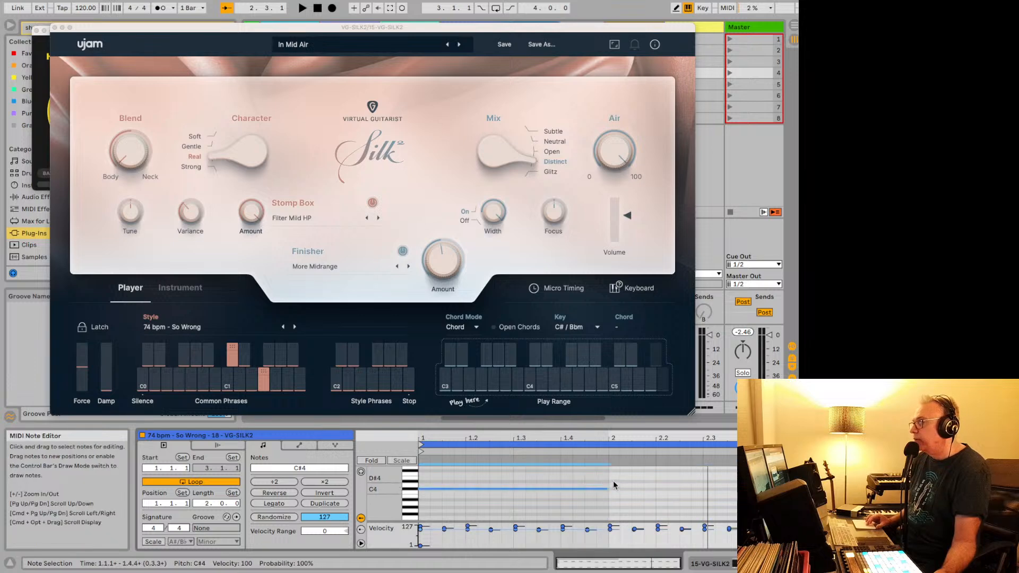
double_click(615, 483)
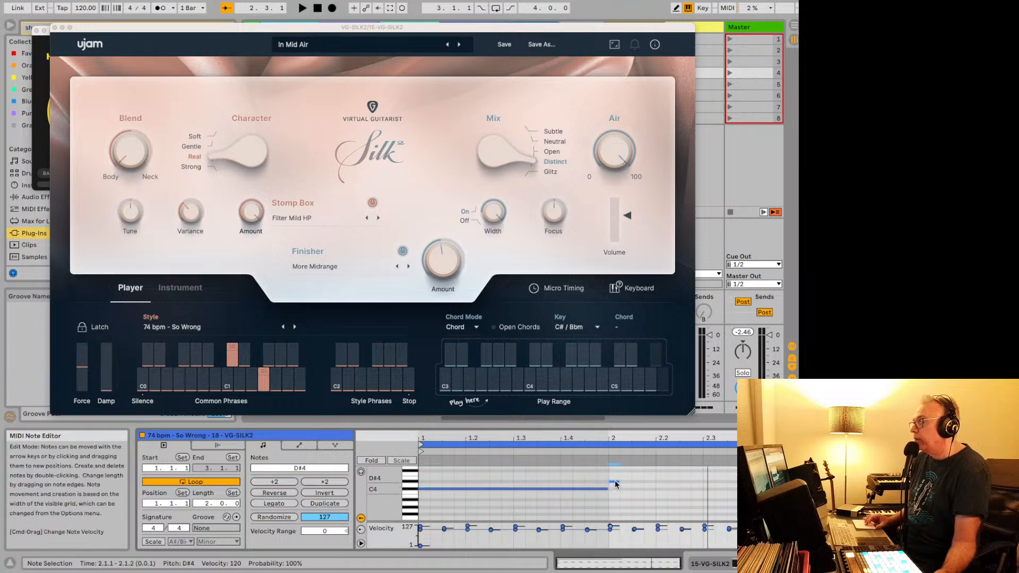
drag(617, 481, 752, 481)
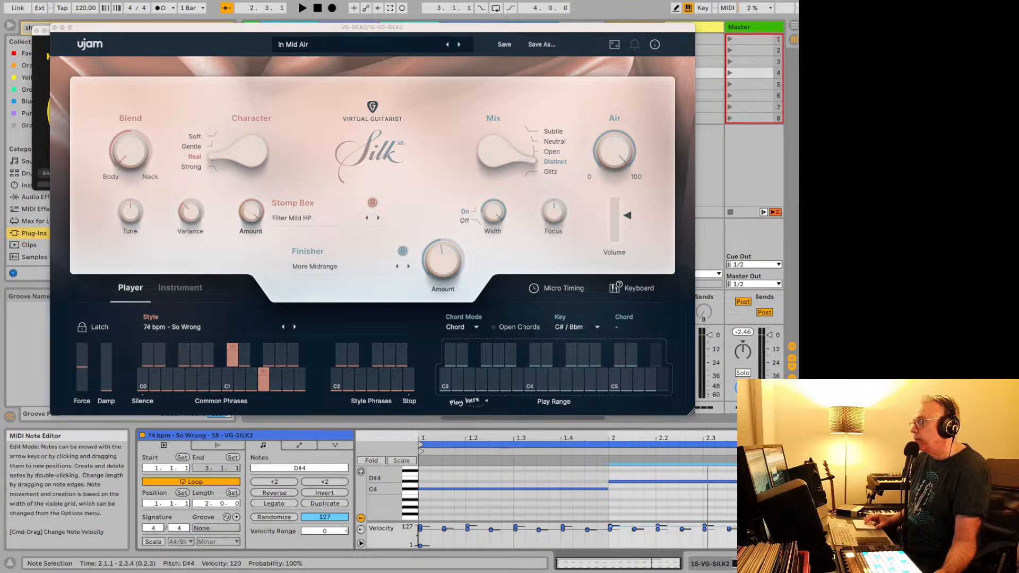
Audition the clip with the second-bar D#4 note, and try that note a semitone lower at D4.
key(space)
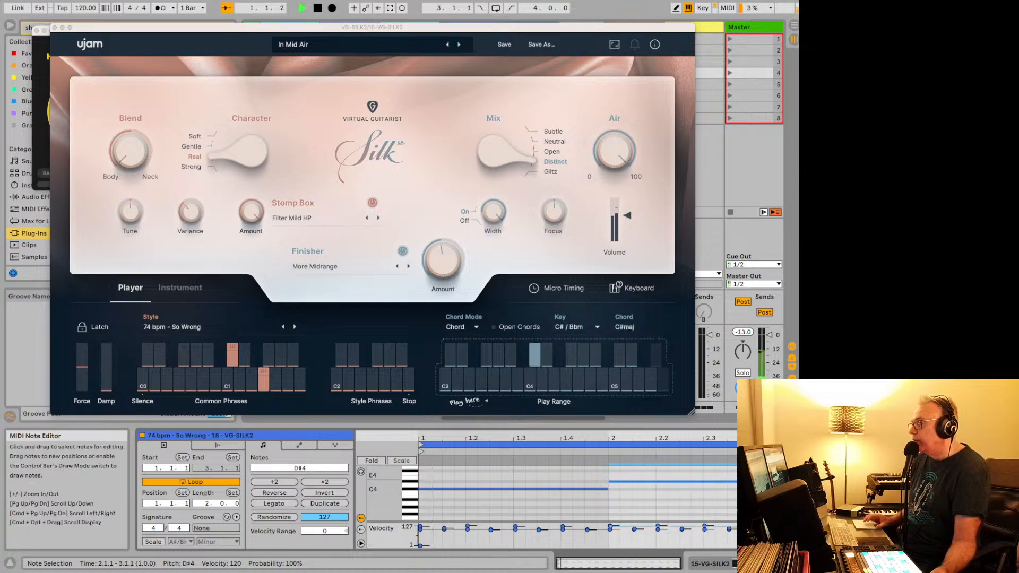
scroll(644, 501, down, 2)
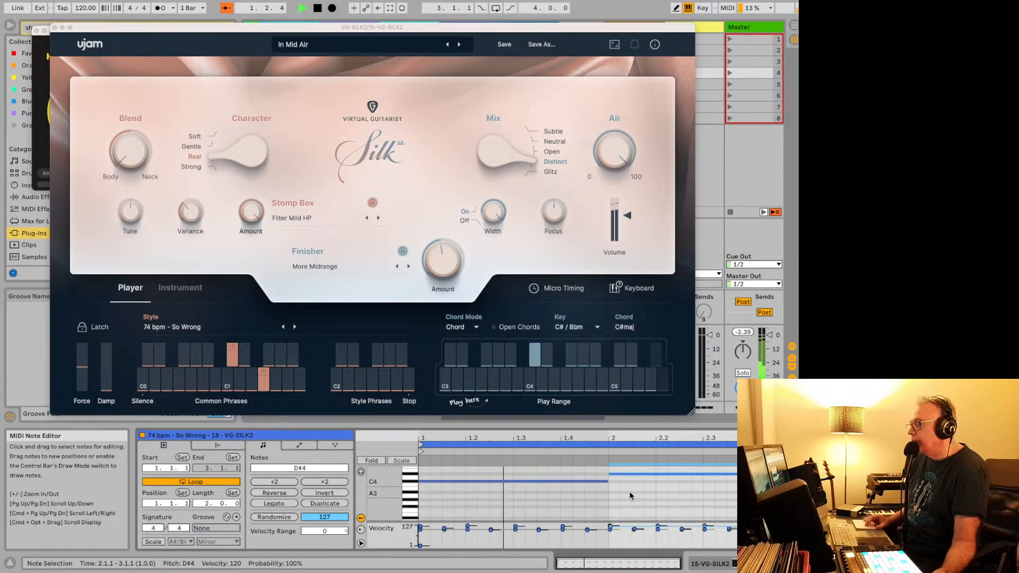
scroll(629, 492, up, 1)
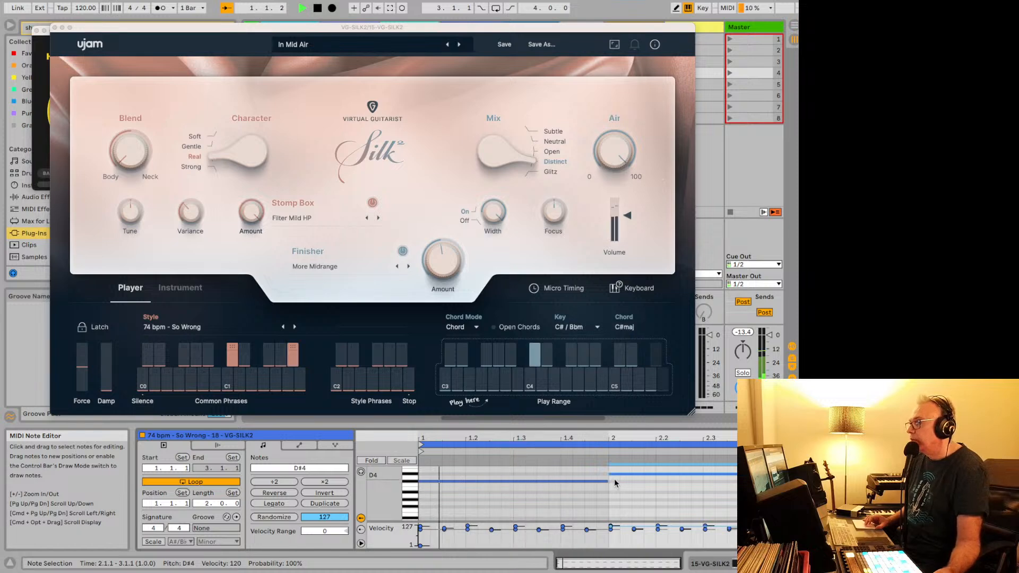
key(space)
scroll(597, 485, down, 1)
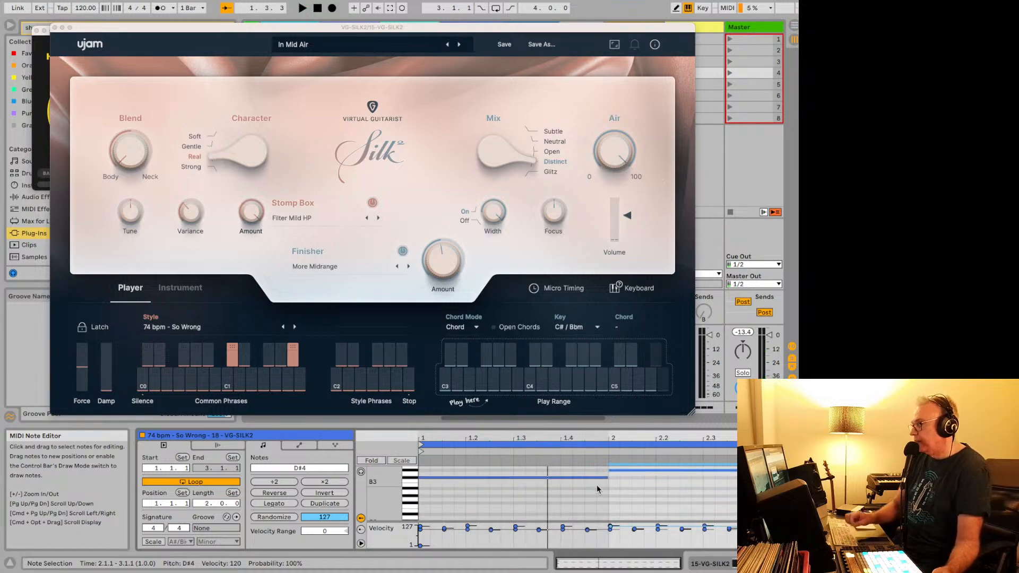
key(space)
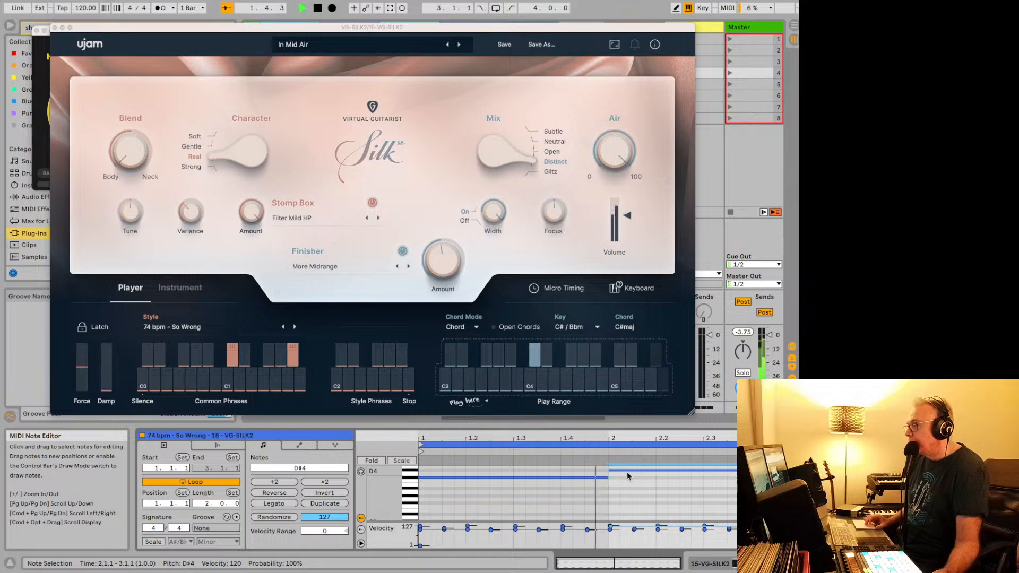
key(space)
key(Down)
key(space)
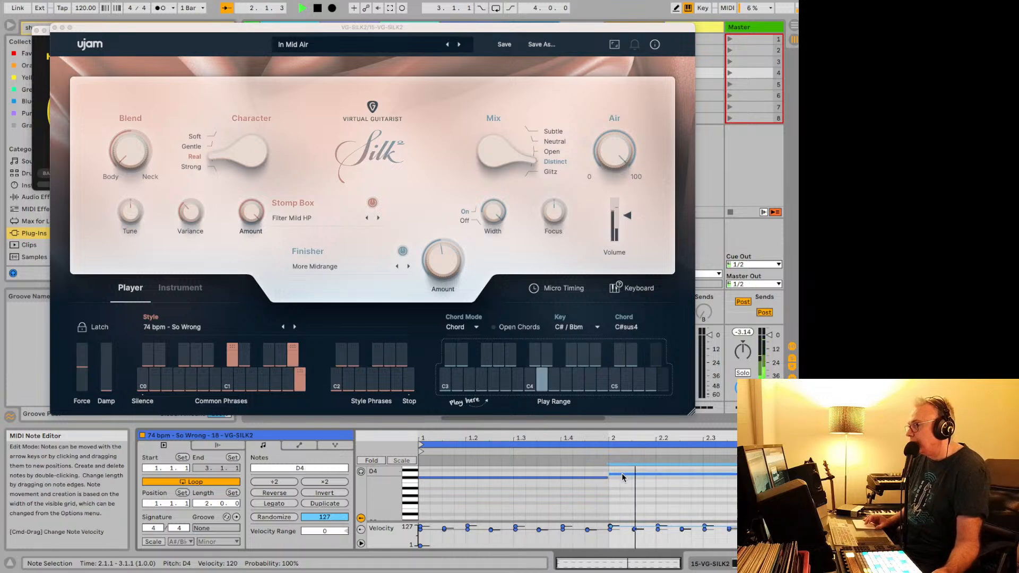
key(space)
Undo the second-bar chord note edits so that C#4 spans both bars again.
key(super+z)
key(super+z)
key(super+z)
key(super+z)
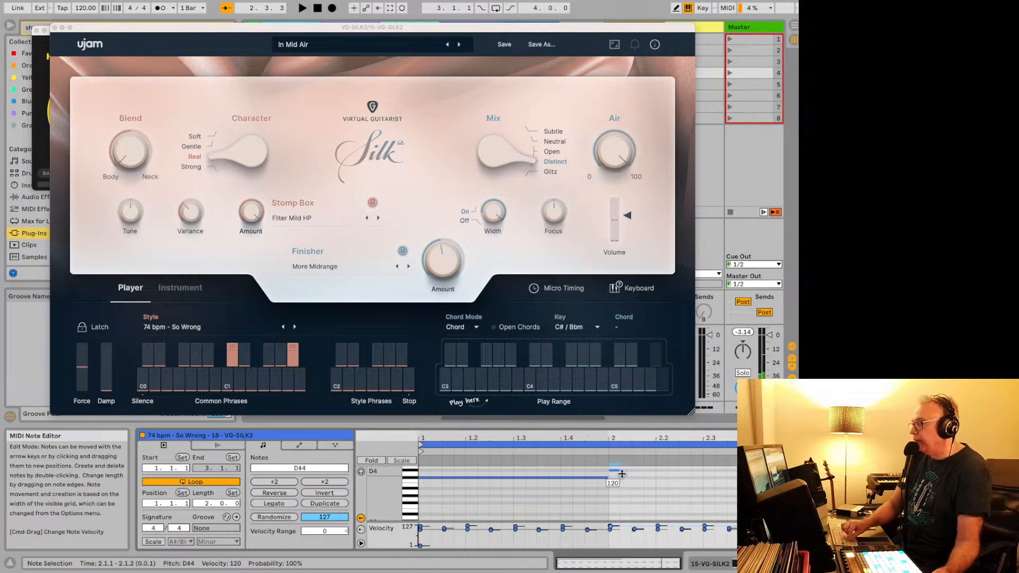
Play the clip with its full-length C#4 note and examine the piano roll's upper and lower octaves for further notes.
key(space)
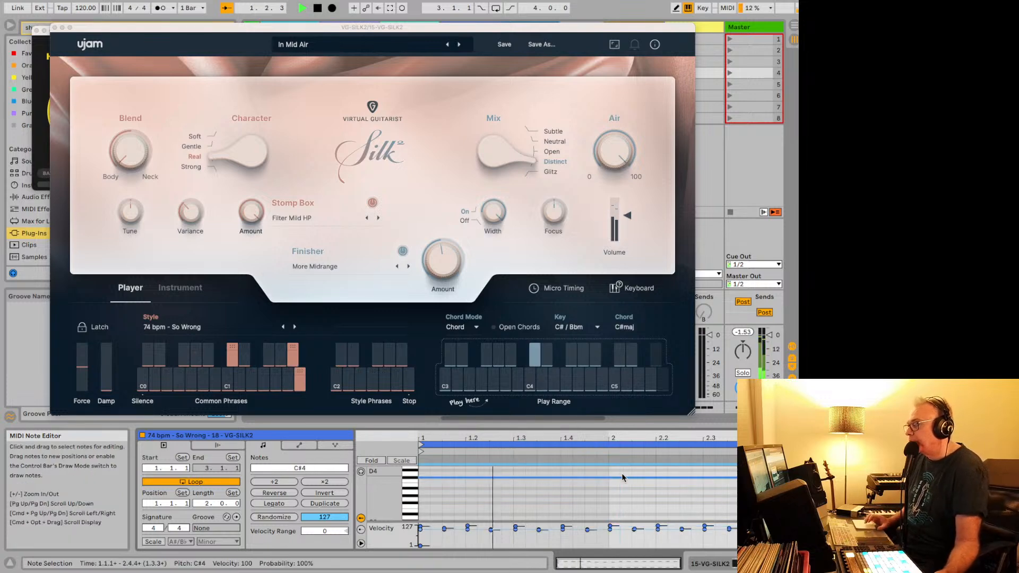
key(space)
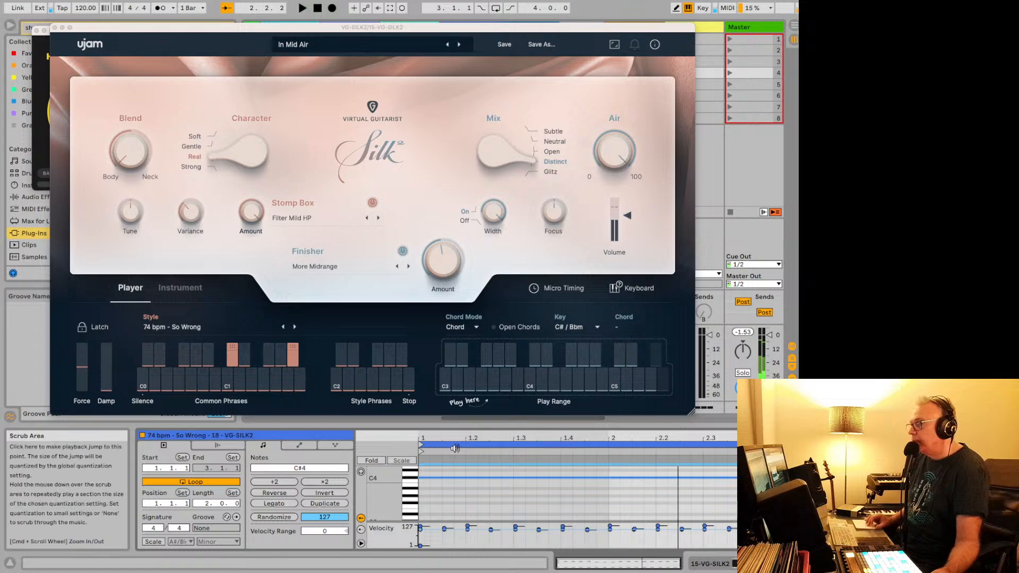
scroll(457, 478, up, 10)
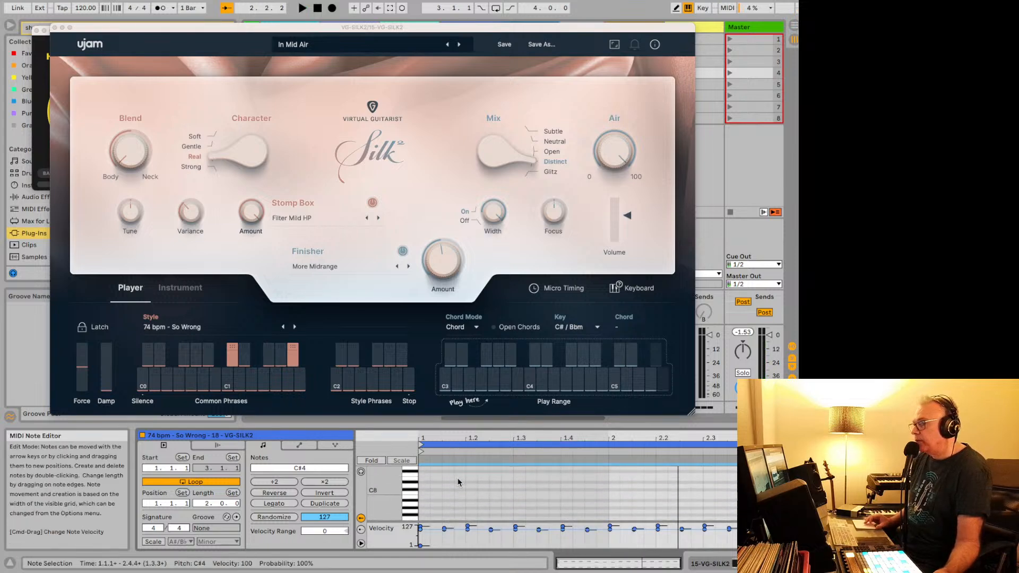
scroll(458, 478, down, 20)
key(space)
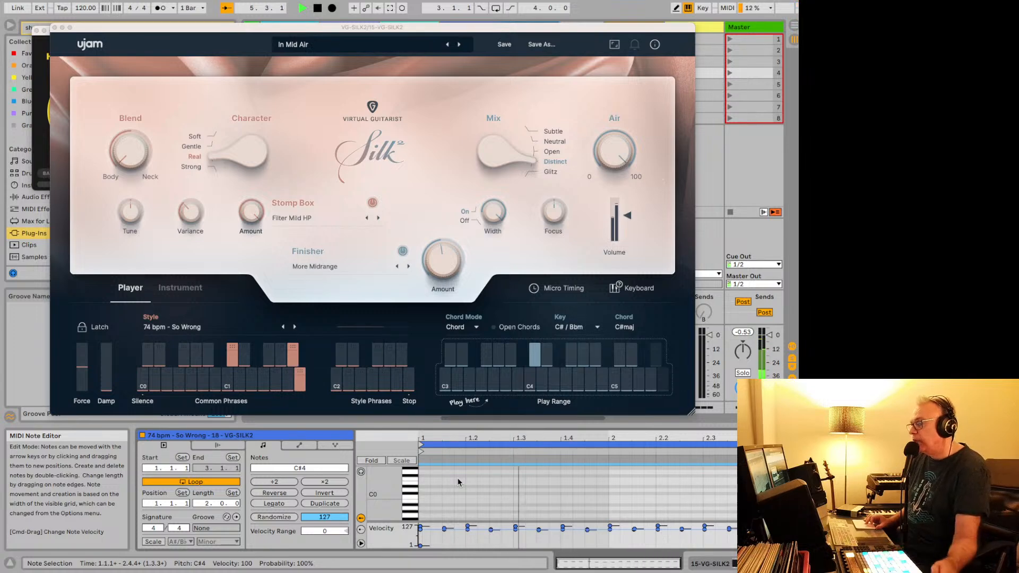
key(space)
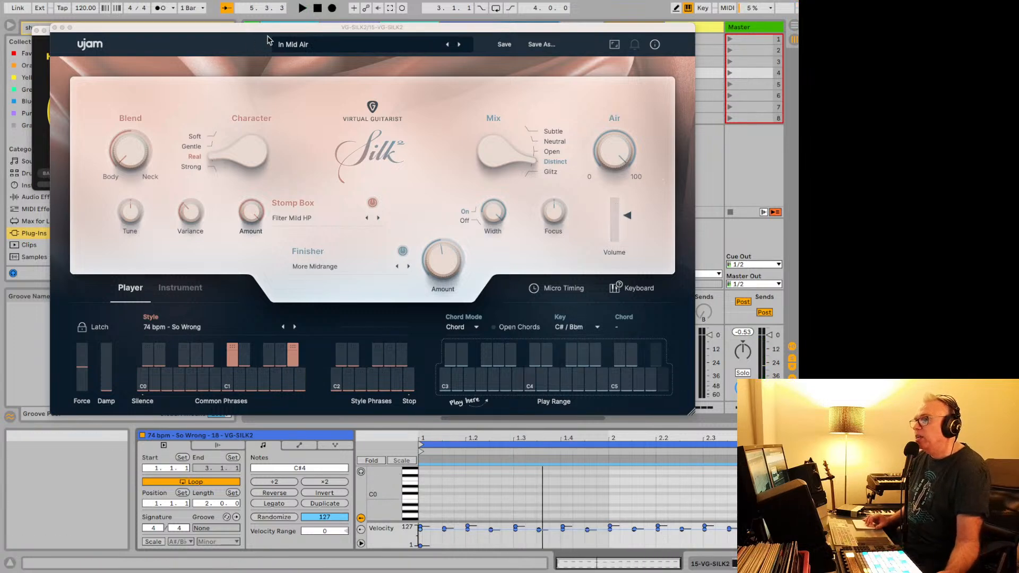
Move the Silk plug-in window away from the clip slots and check the VG-SILK2 track's options.
drag(269, 27, 277, 114)
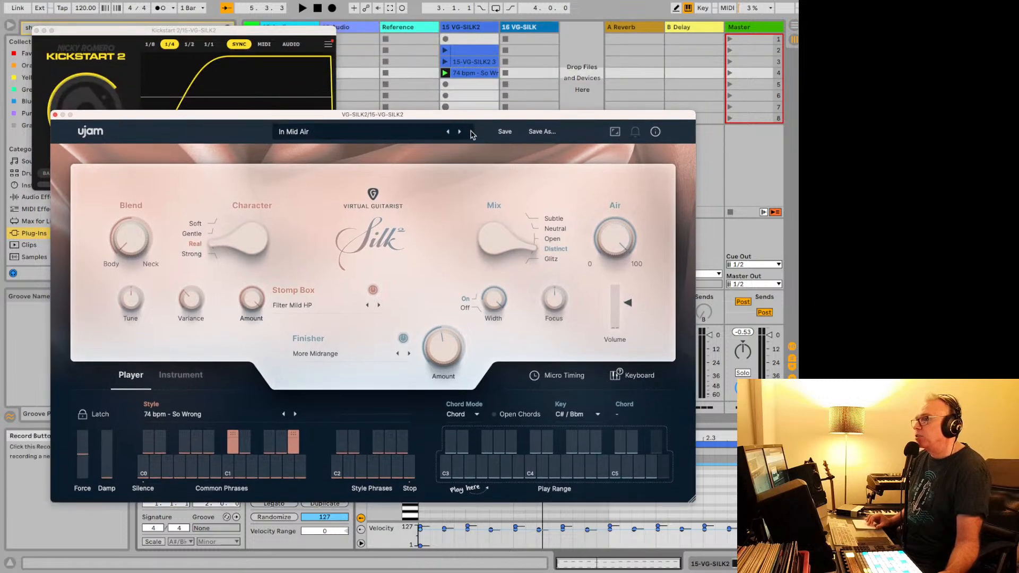
drag(467, 117, 470, 164)
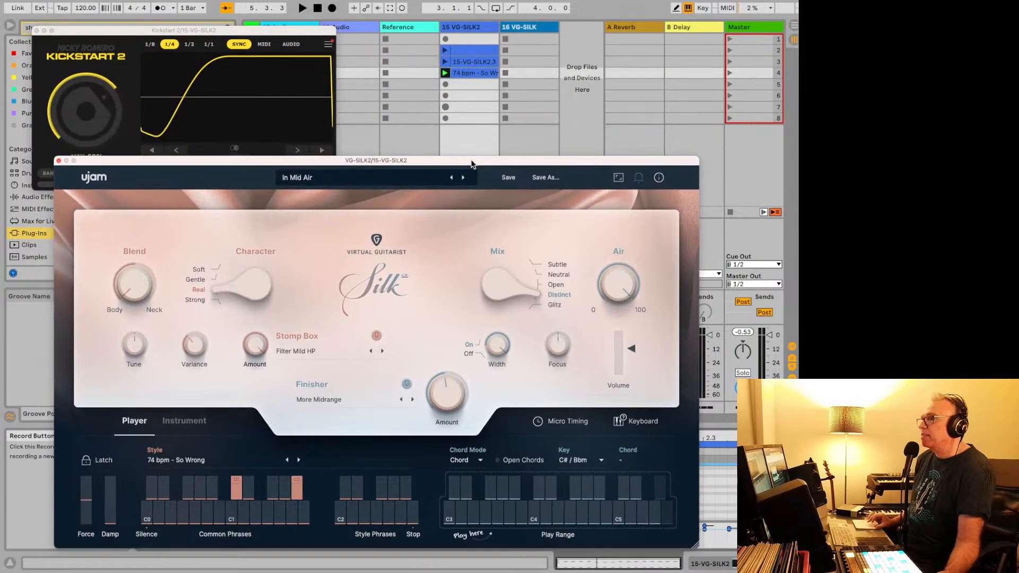
click(476, 28)
right_click(476, 28)
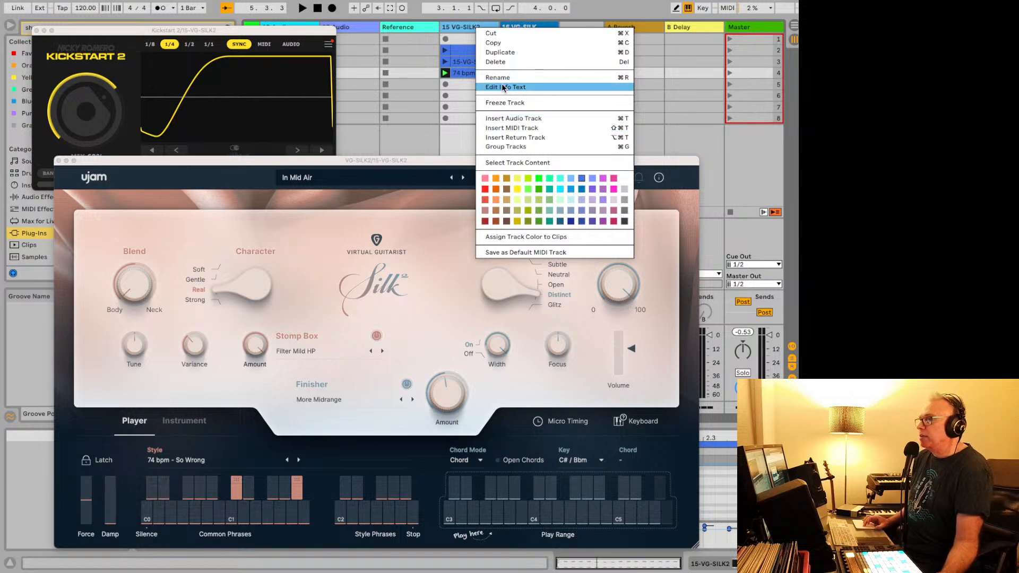
click(454, 27)
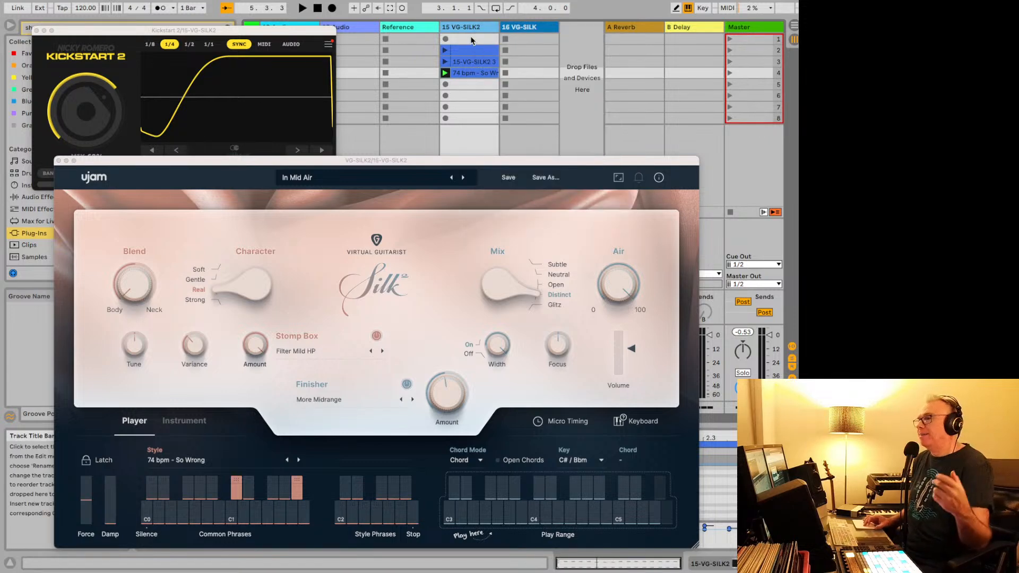
Close the Silk and Kickstart plug-in windows and try to route 15-VG-SILK2 into the Reference track.
click(58, 161)
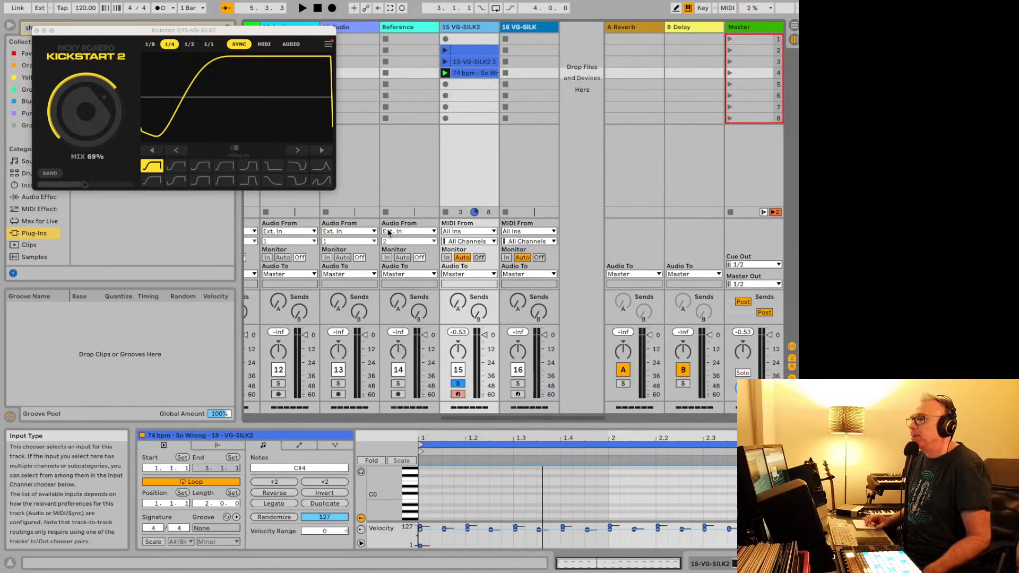
click(408, 231)
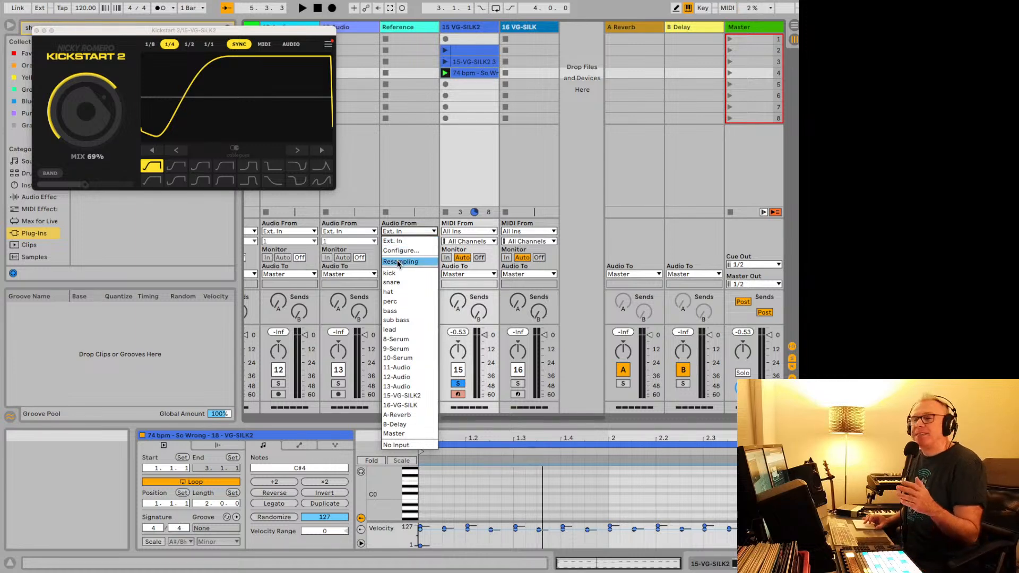
click(394, 196)
click(398, 394)
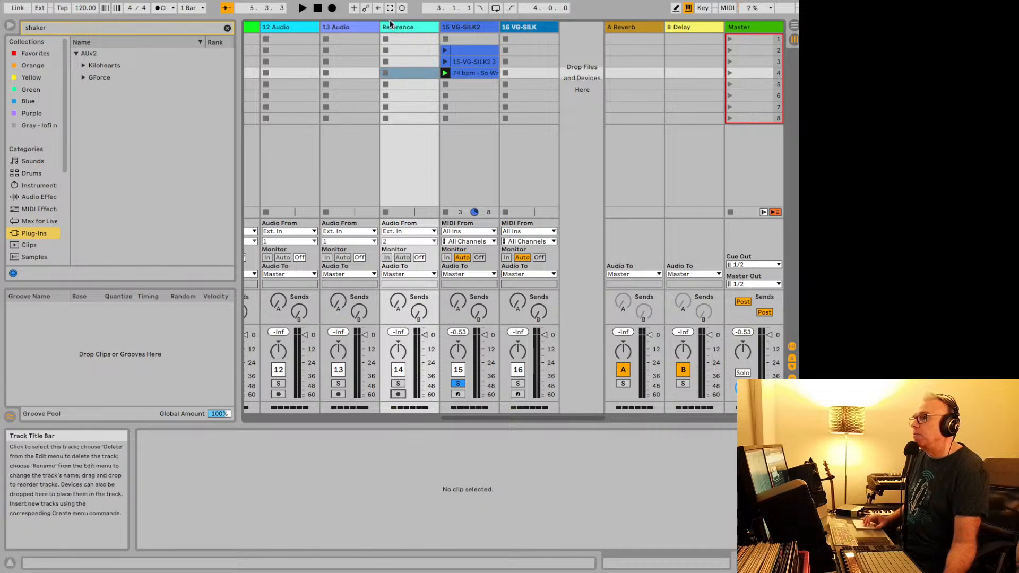
Set the 13 Audio track's audio input to 15-VG-SILK2.
click(368, 27)
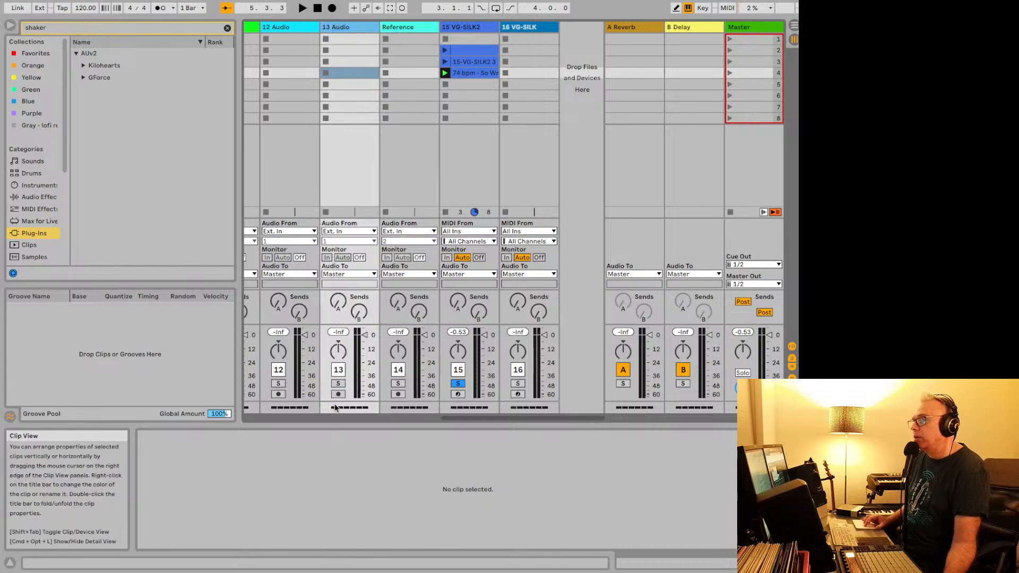
click(339, 229)
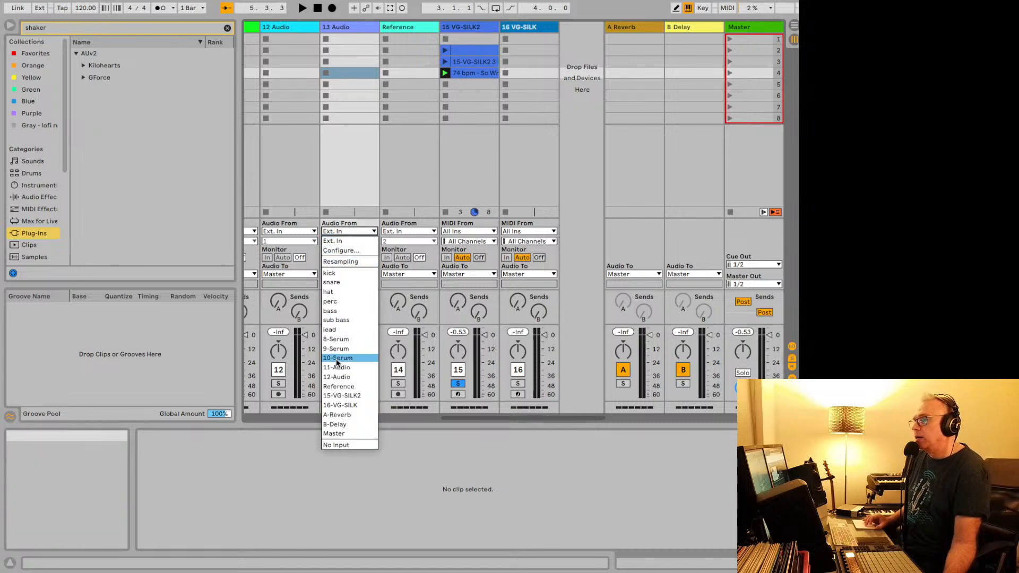
click(339, 395)
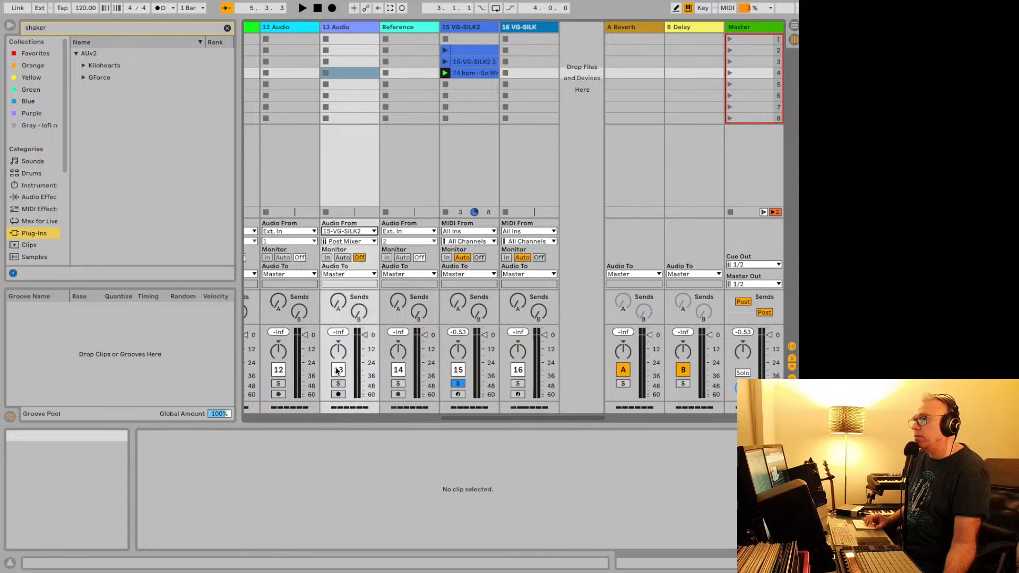
With monitoring set to In and 13 Audio armed, record four bars of the Silk guitar into its fourth slot.
key(space)
click(327, 258)
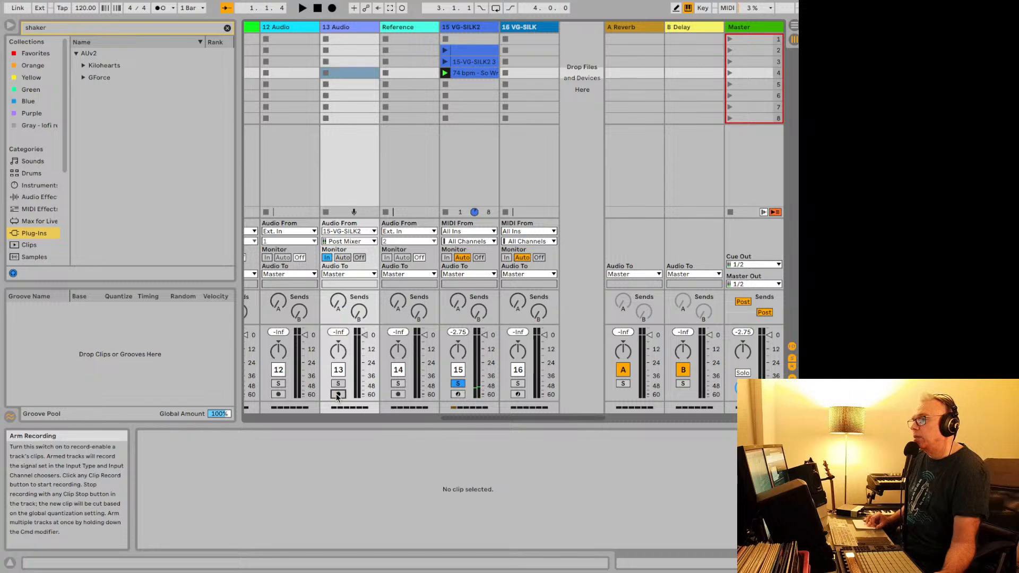
click(326, 74)
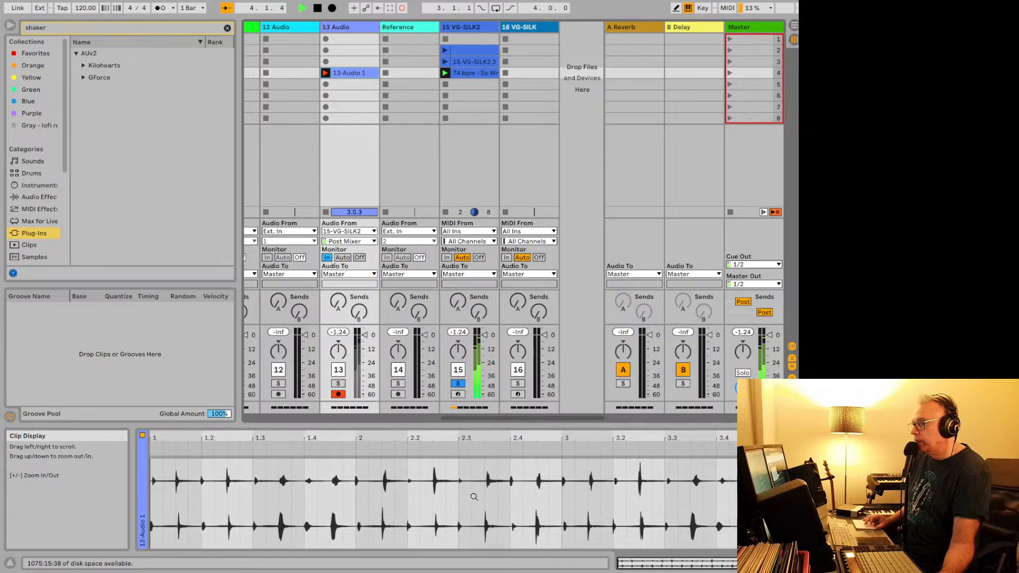
key(space)
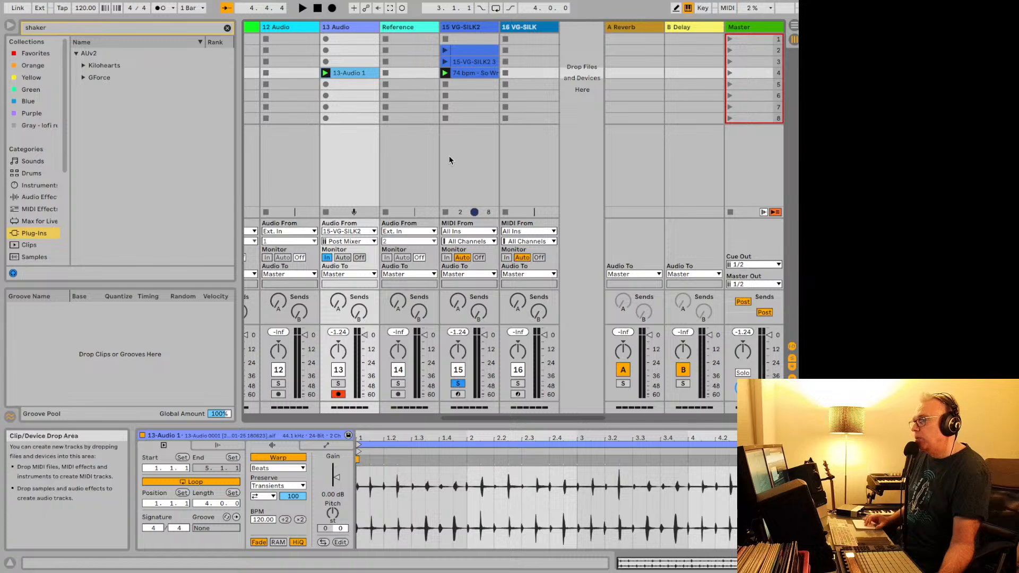
Convert the 13-Audio 1 clip's melody to a new MIDI track and move the resulting clip to 10 Serum's third slot.
right_click(344, 73)
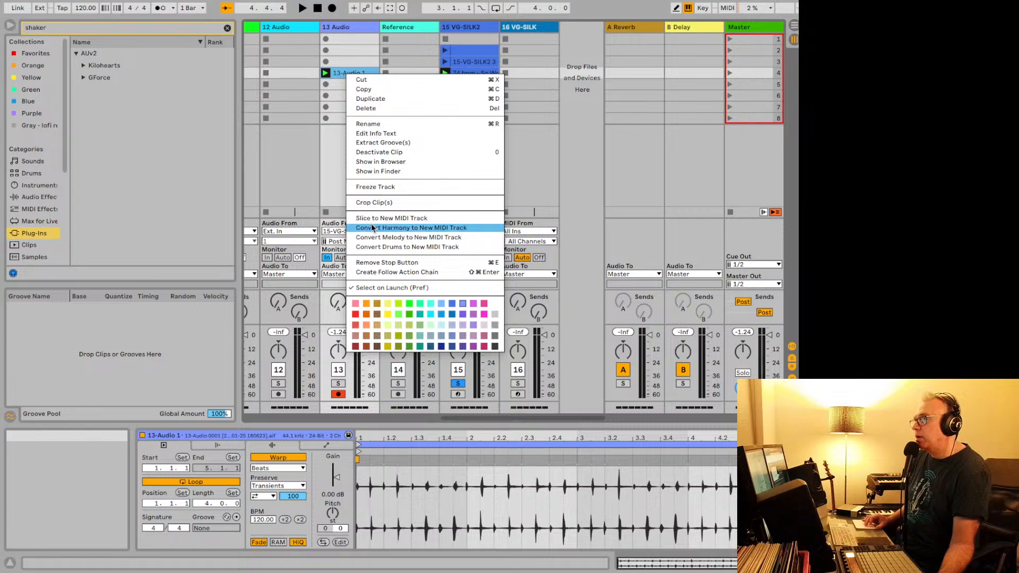
click(371, 237)
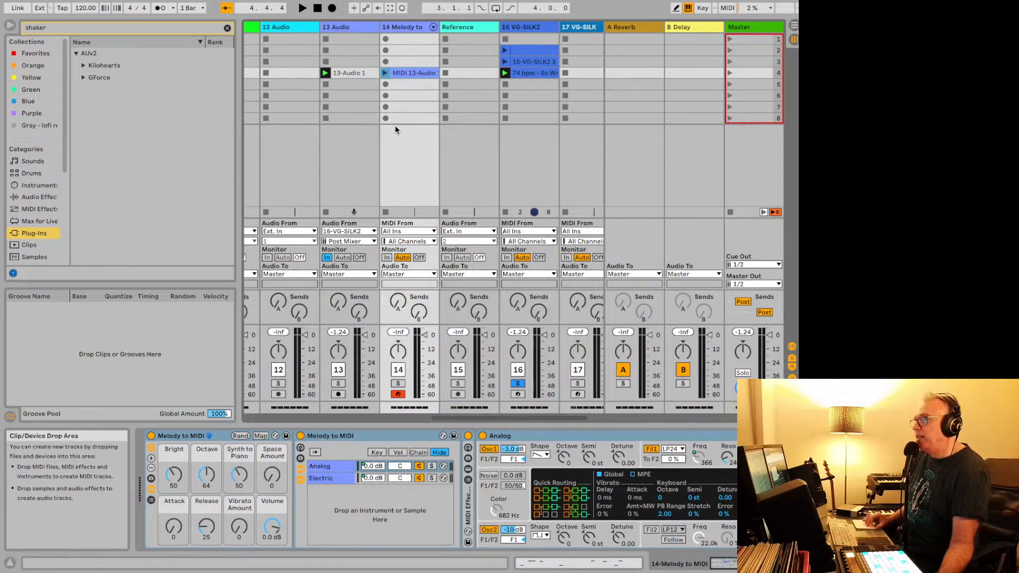
click(399, 75)
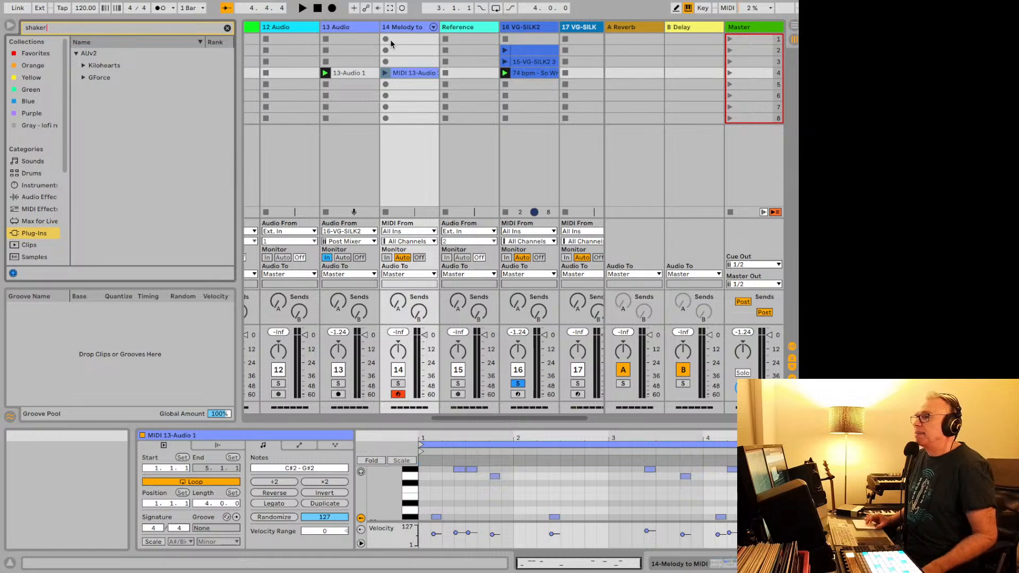
scroll(410, 88, left, 3)
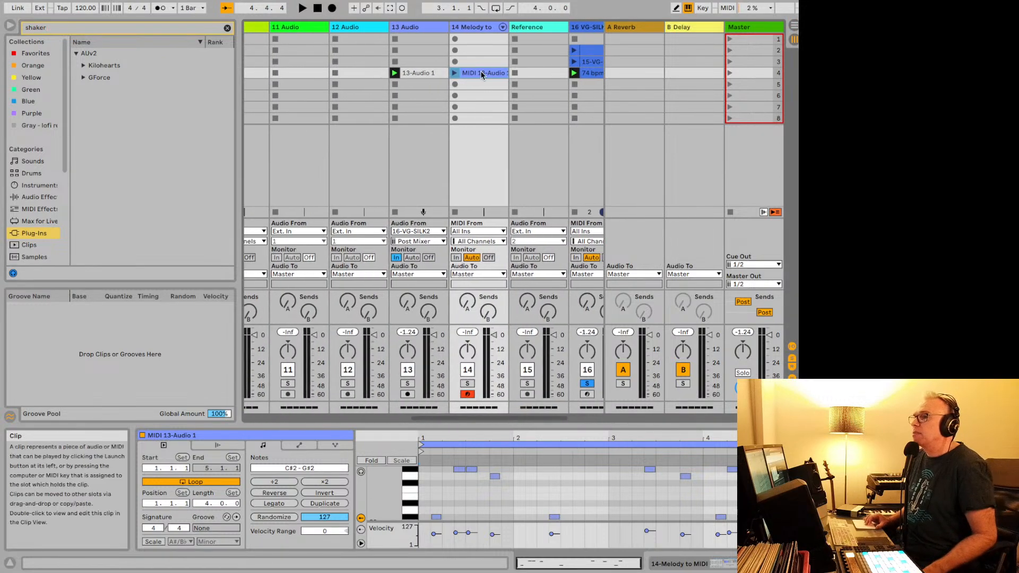
drag(480, 72, 355, 62)
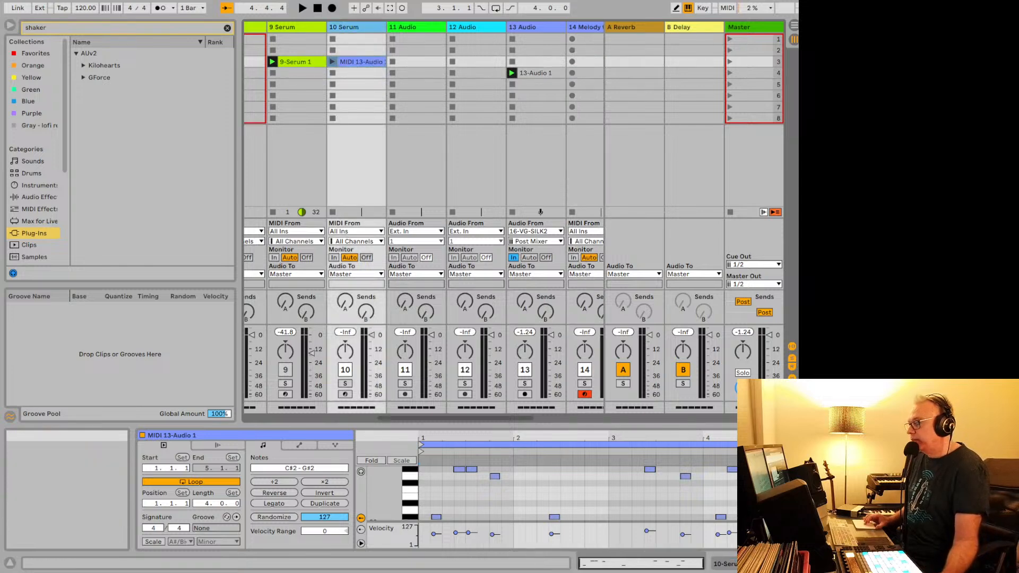
Load the plucked preset PL Downpitcher [FN] into the Serum instrument on track 10.
click(743, 563)
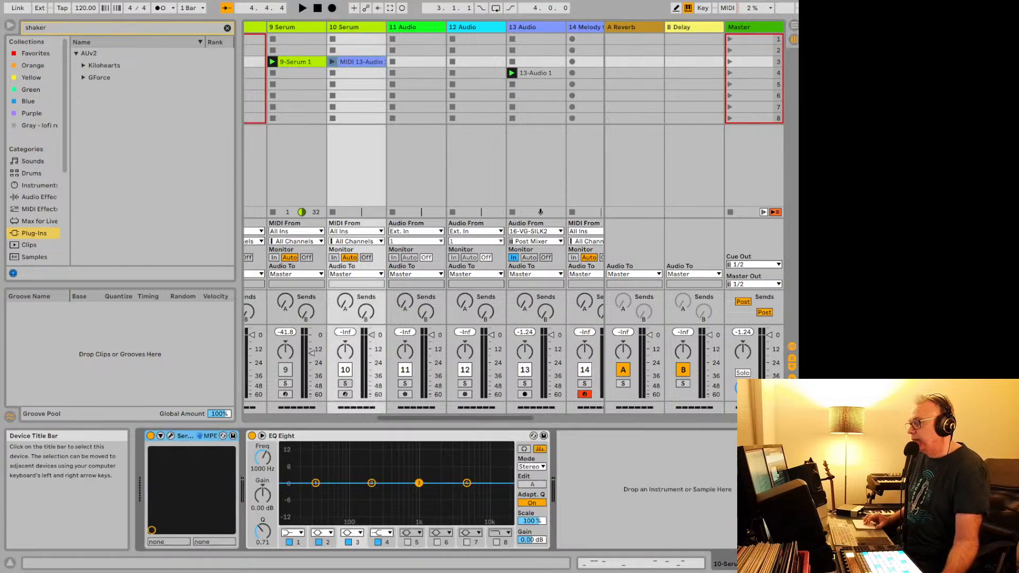
click(171, 436)
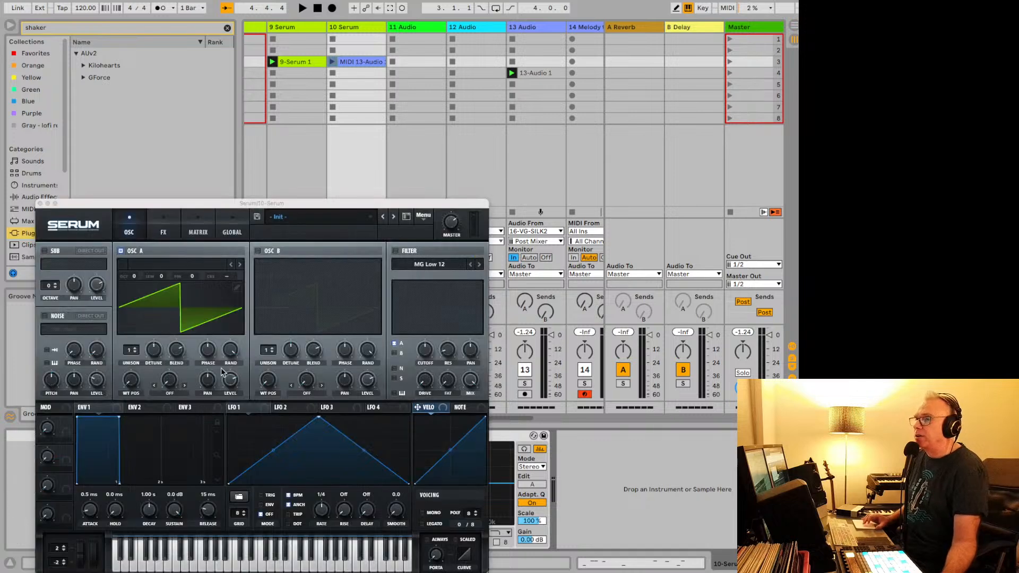
click(322, 218)
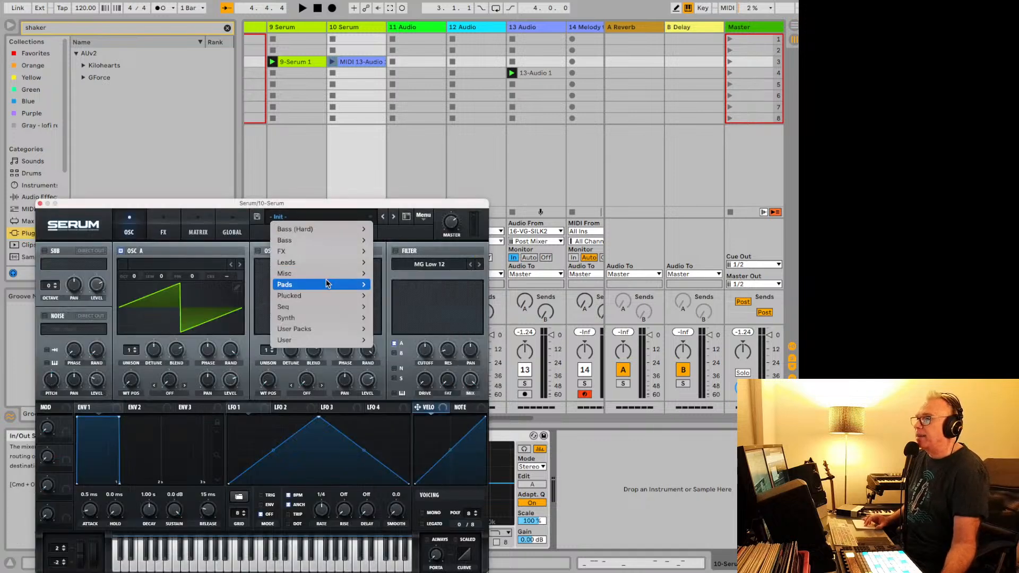
mouse_move(325, 295)
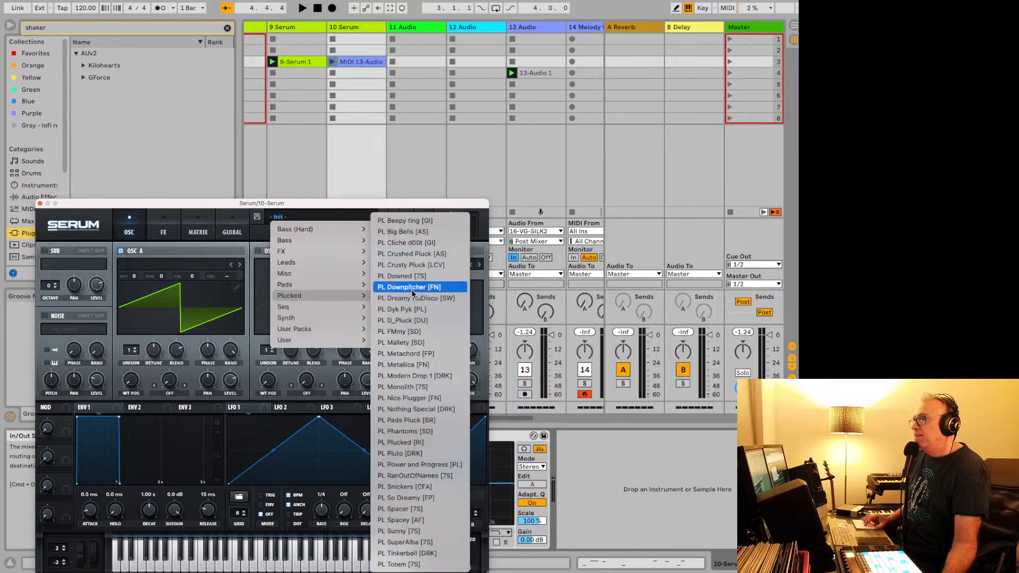
click(408, 287)
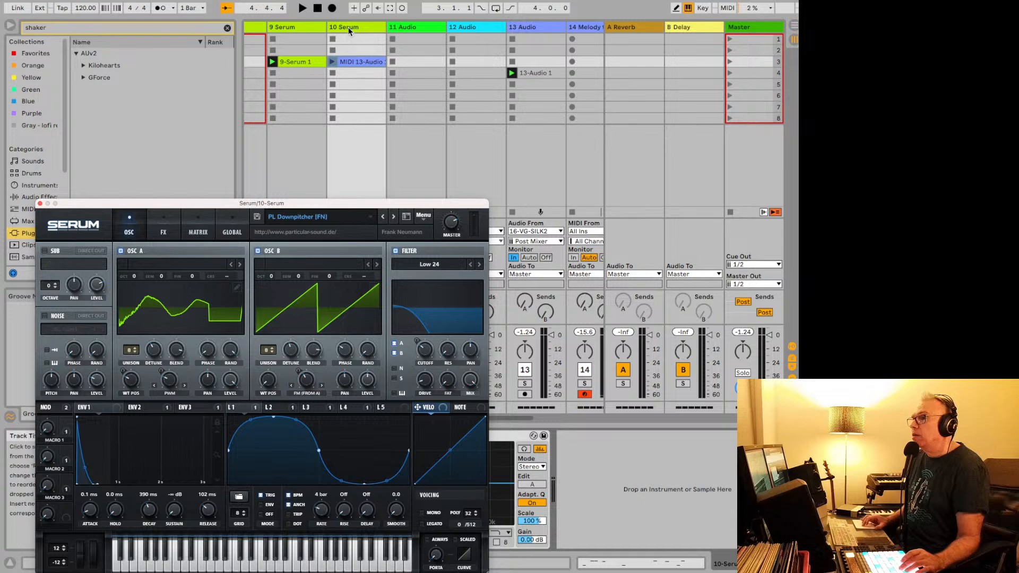
Close the Serum window, arm track 10 with monitoring on Auto, and clear the solo from all tracks.
click(283, 161)
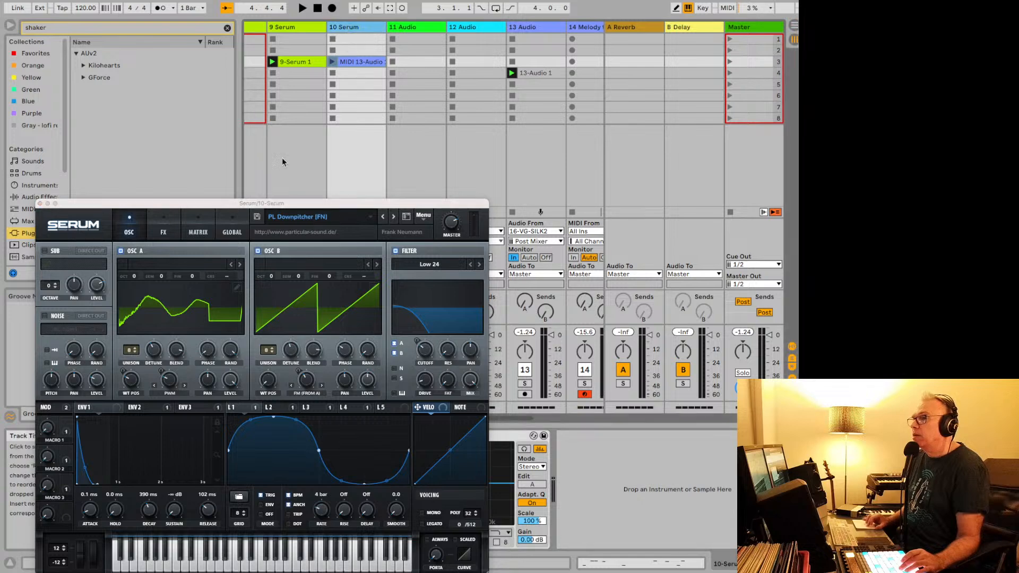
click(40, 203)
click(344, 395)
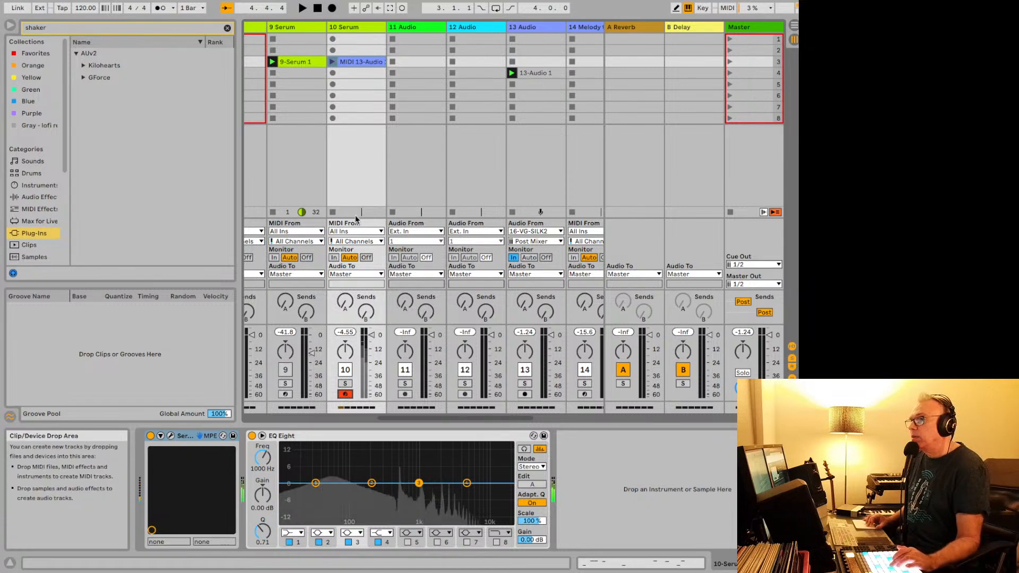
click(333, 258)
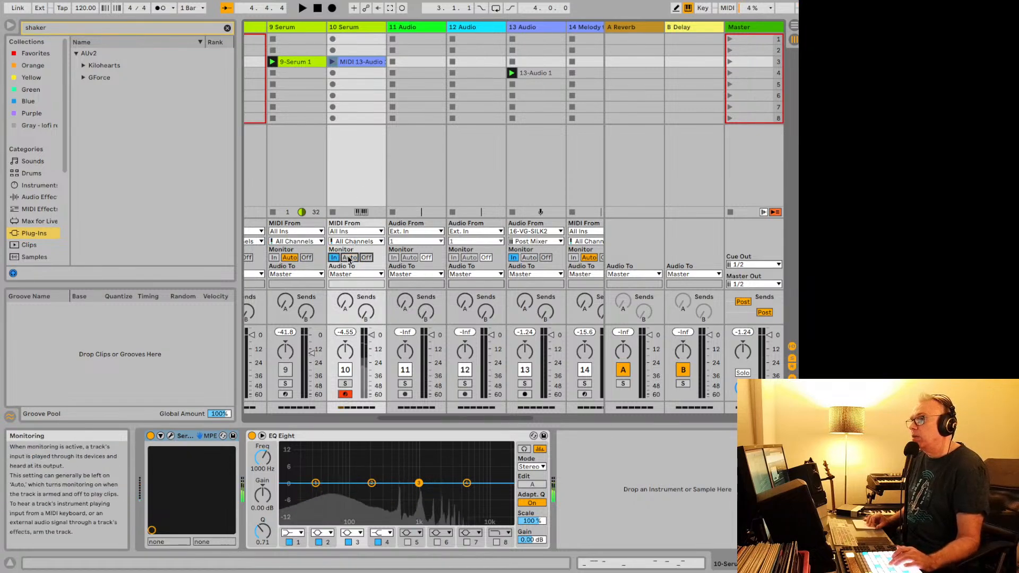
click(349, 258)
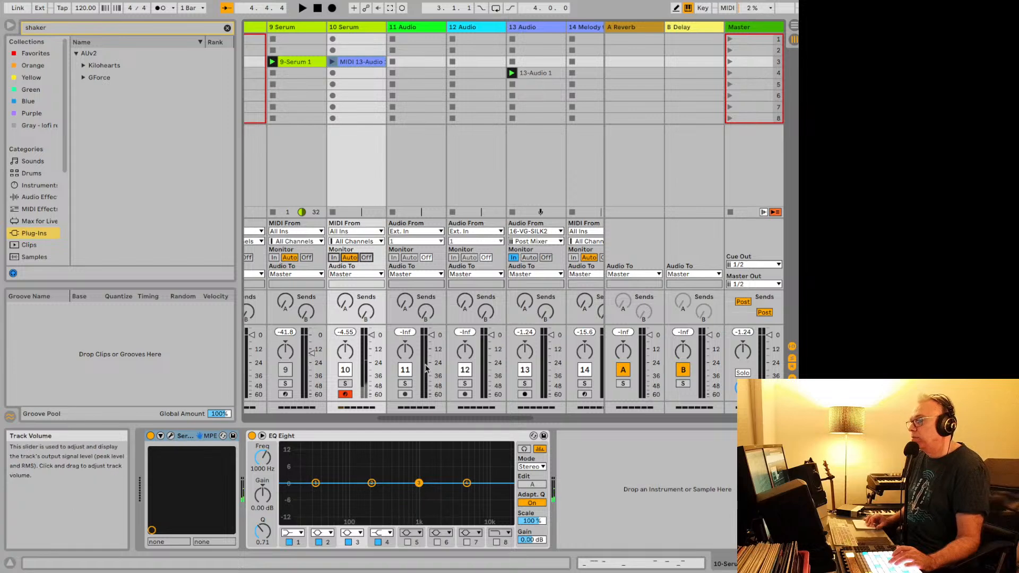
click(345, 384)
click(345, 384)
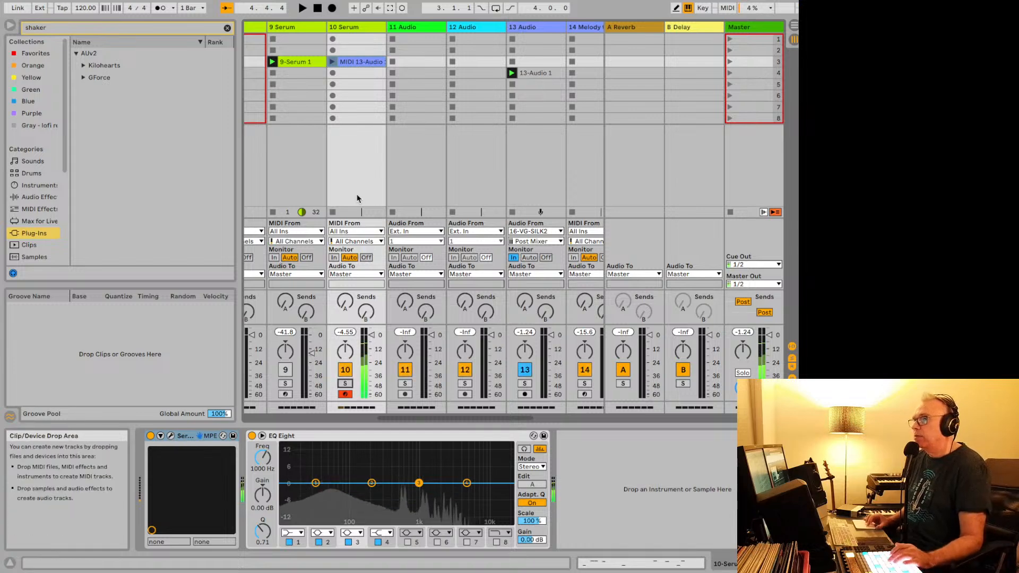
Change the track 10 Serum preset to PL Dyk Pyk [PL] and close the instrument's window.
click(171, 436)
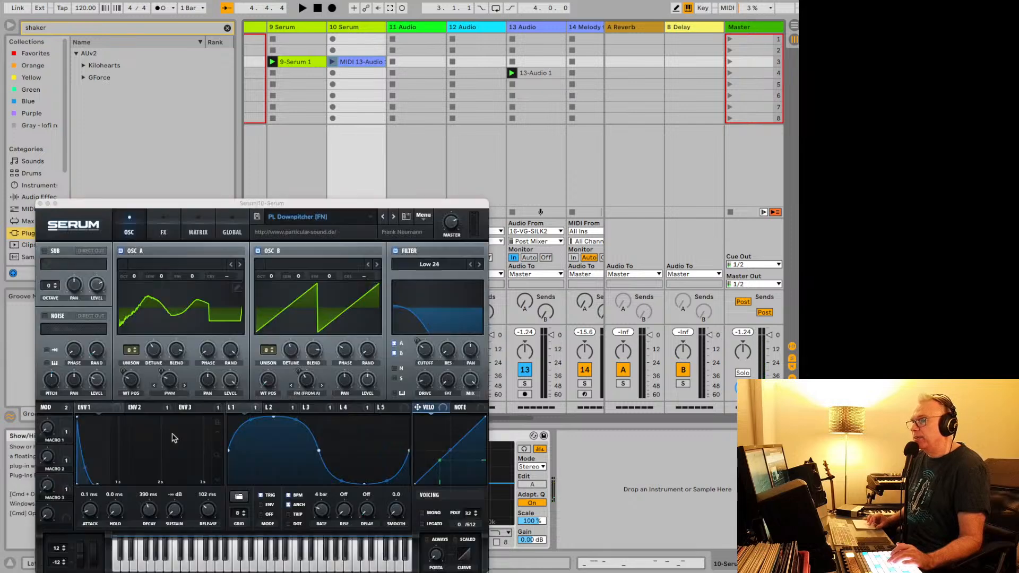
click(393, 217)
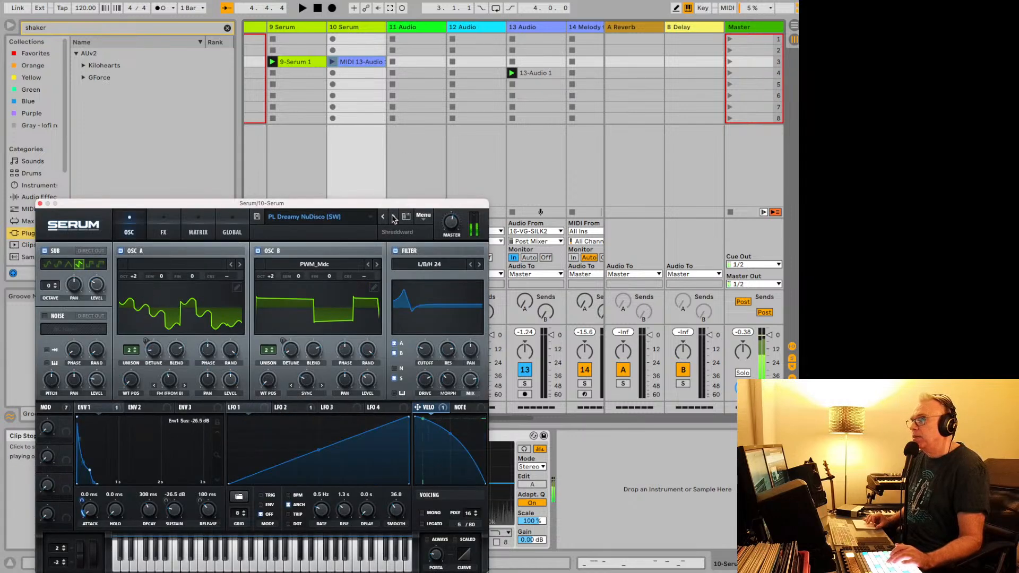
click(394, 217)
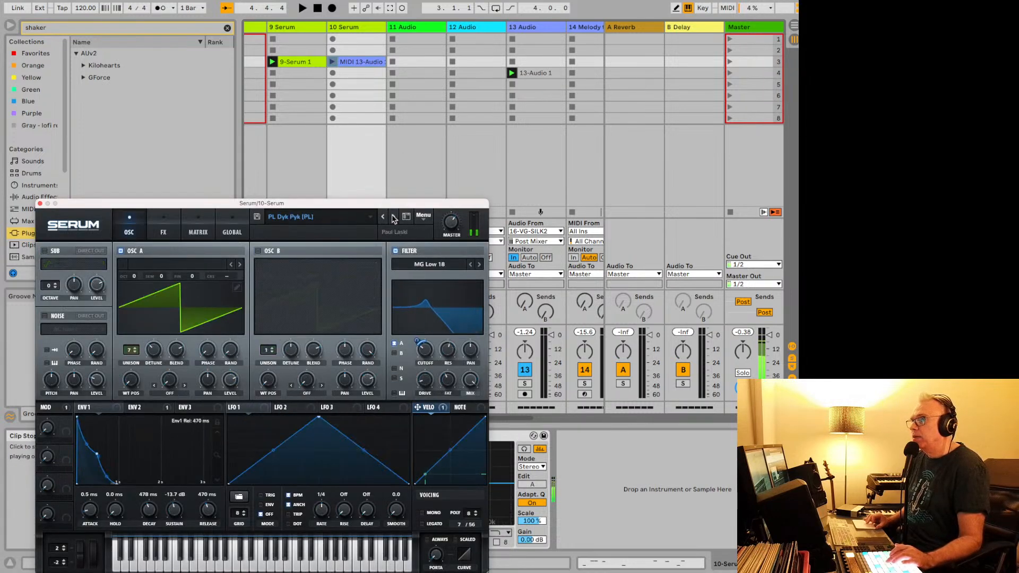
click(359, 95)
click(40, 203)
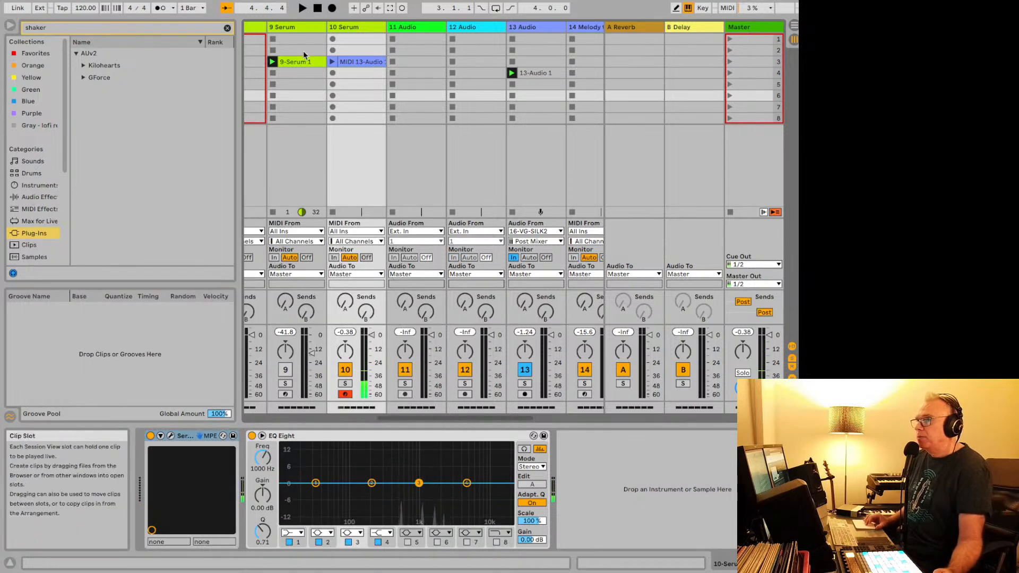
Play the converted MIDI clip on 10 Serum, soloing the track to hear it alone, and stop playback.
click(332, 62)
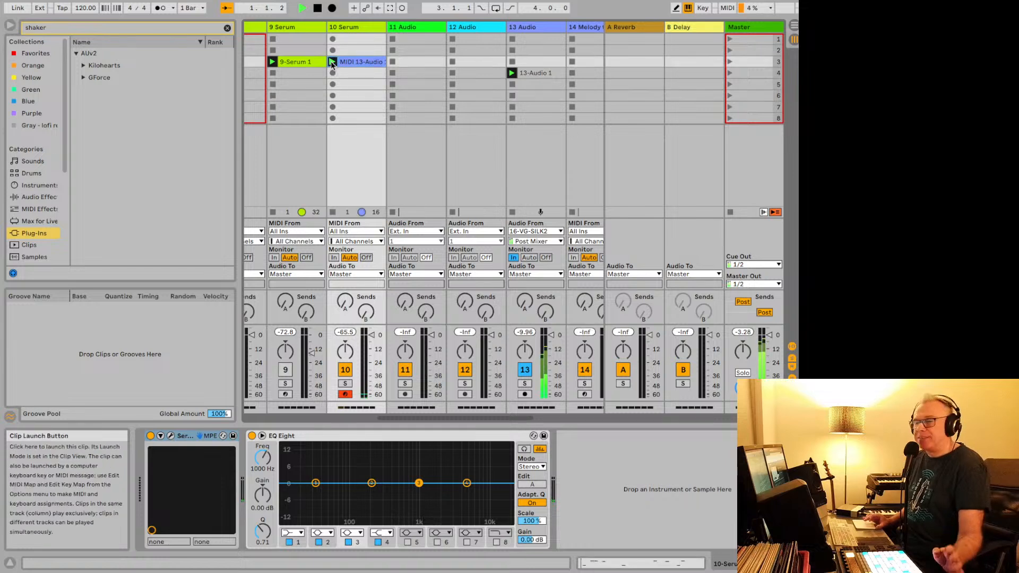
click(345, 383)
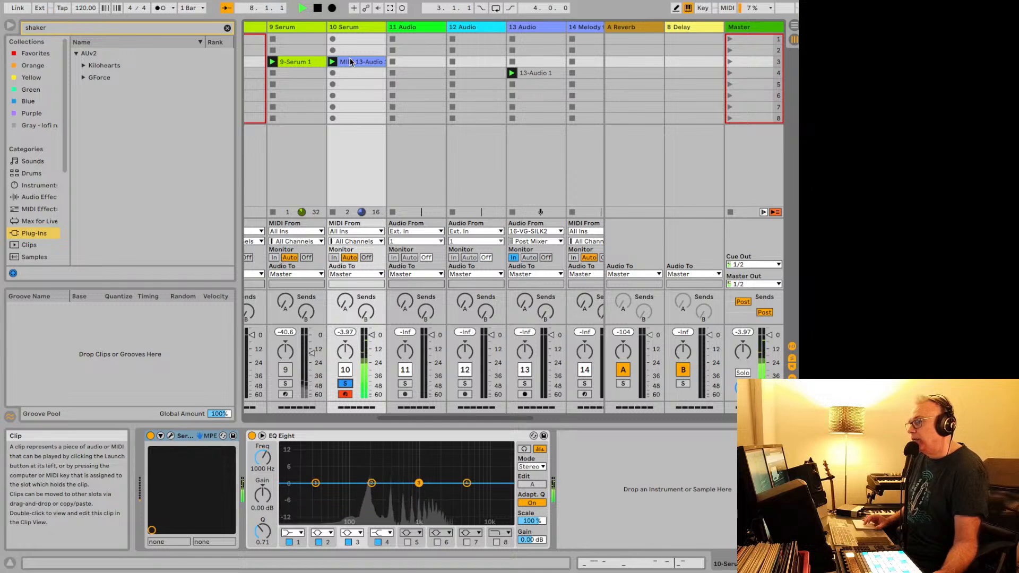
key(space)
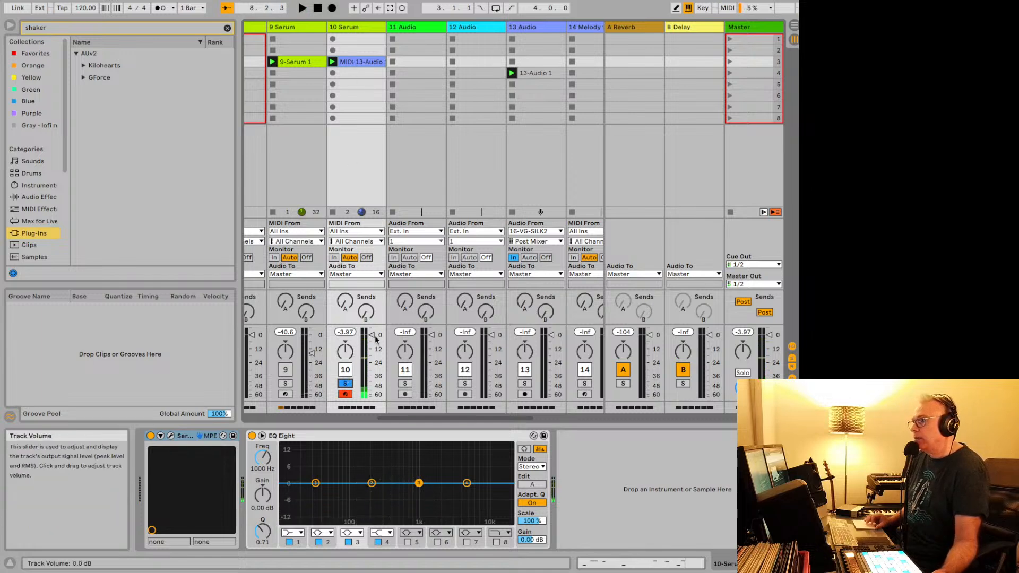
Unsolo 10 Serum and lower its volume to about -9.7 dB while the clips play together.
scroll(375, 339, right, 8)
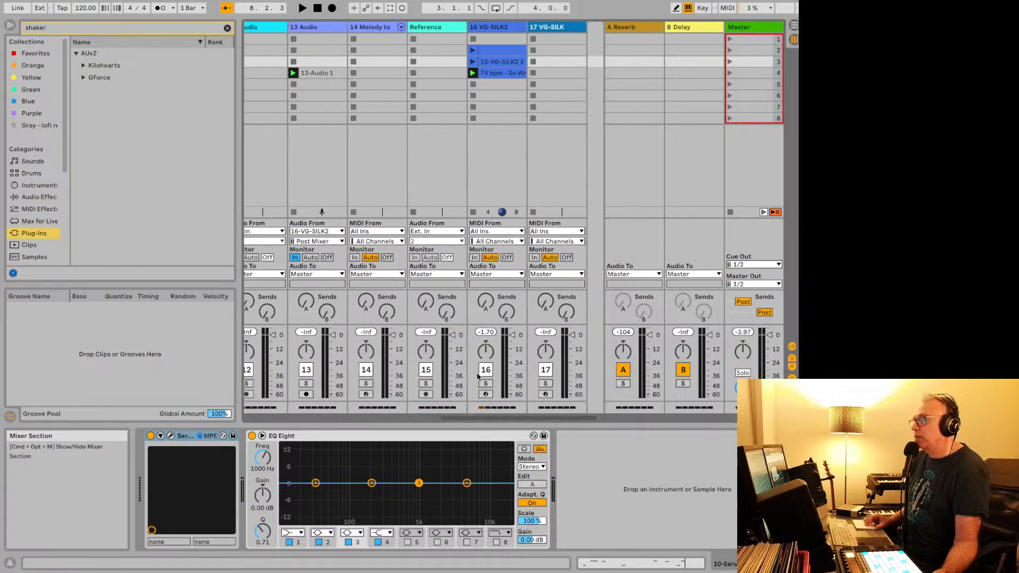
scroll(476, 373, left, 6)
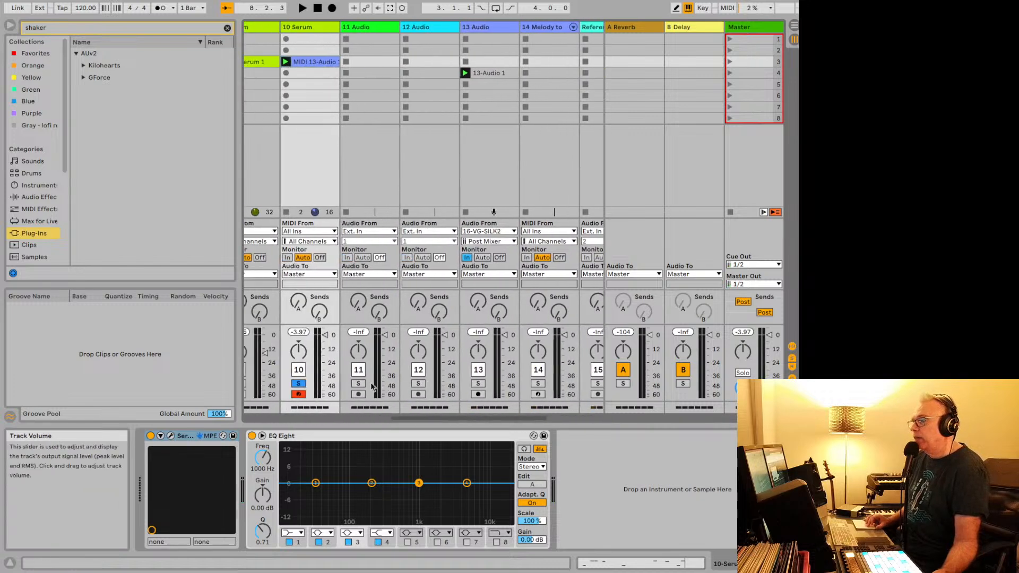
click(302, 384)
key(space)
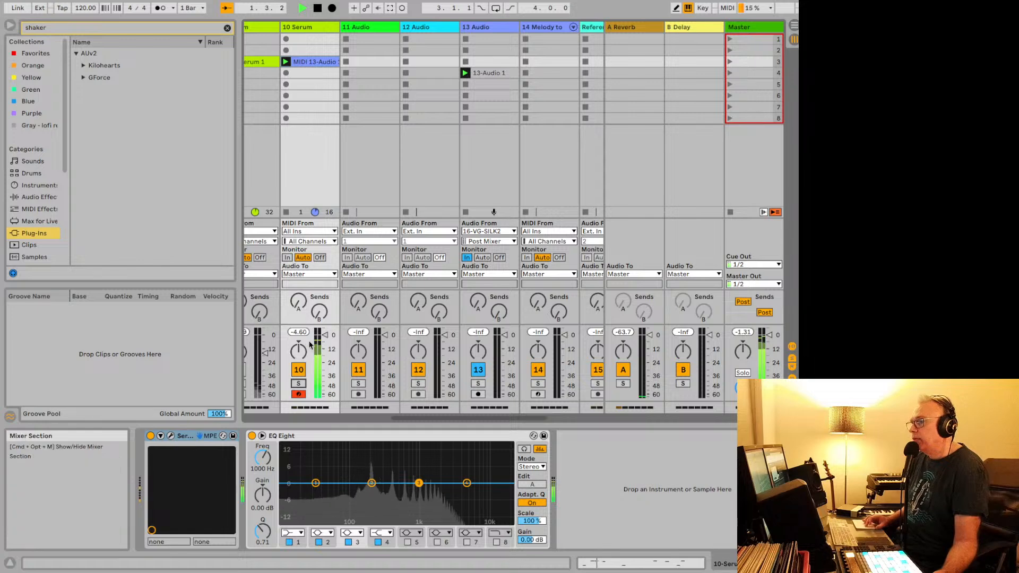
drag(325, 334, 326, 346)
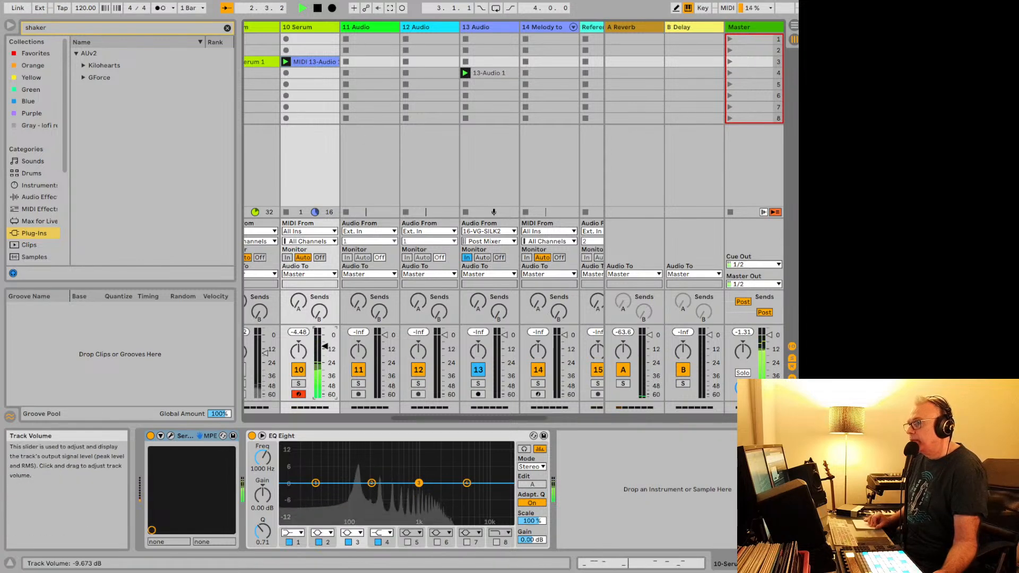
Mute 10 Serum, switch 16 VG-SILK2 back on, and restart playback.
click(299, 369)
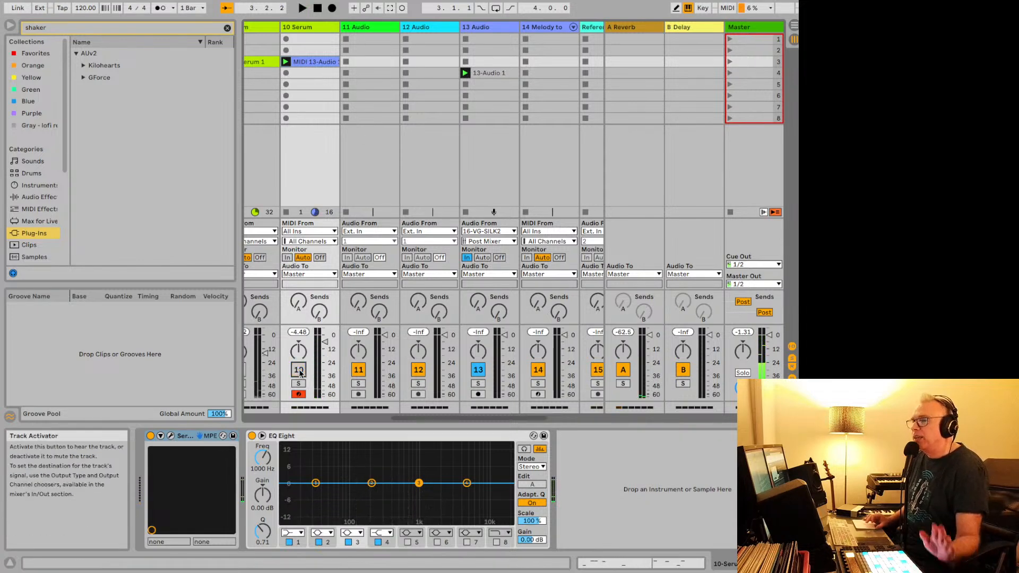
scroll(295, 373, right, 1)
key(space)
scroll(295, 373, right, 1)
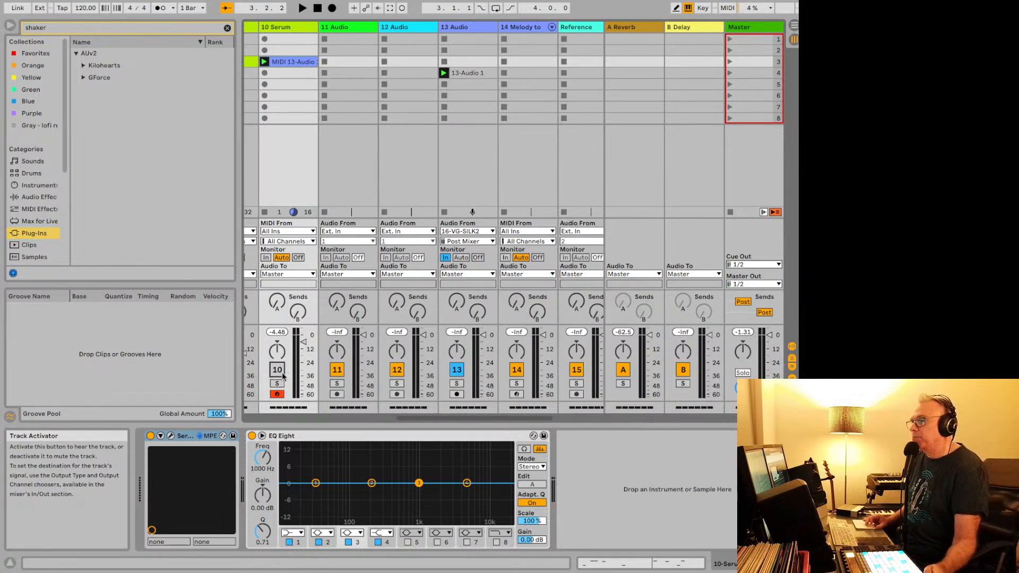
scroll(283, 376, right, 6)
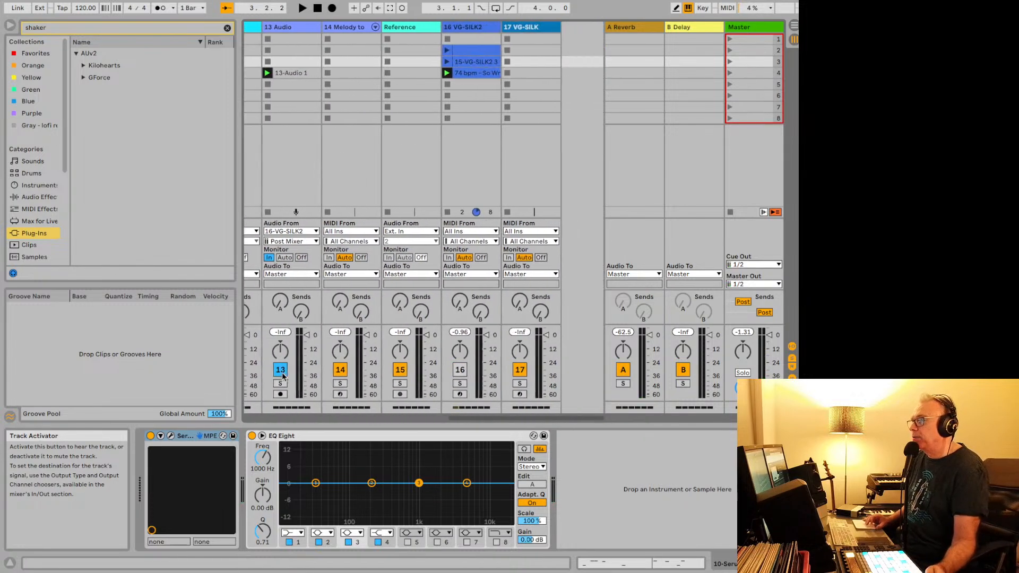
click(458, 370)
key(space)
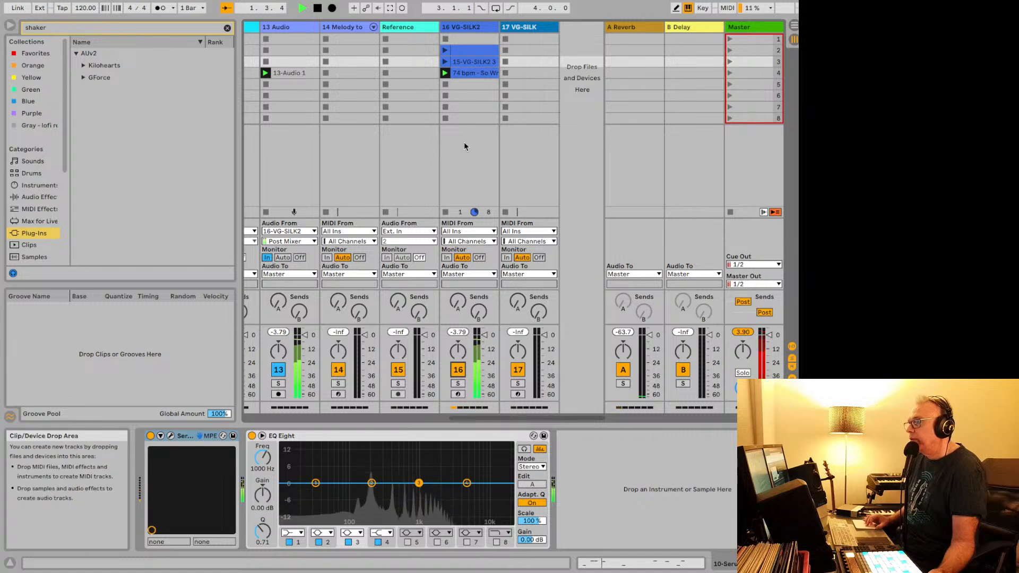
Show the device chain for the 74 bpm clip on track 16 and open the VG-SILK2 instrument window.
click(470, 73)
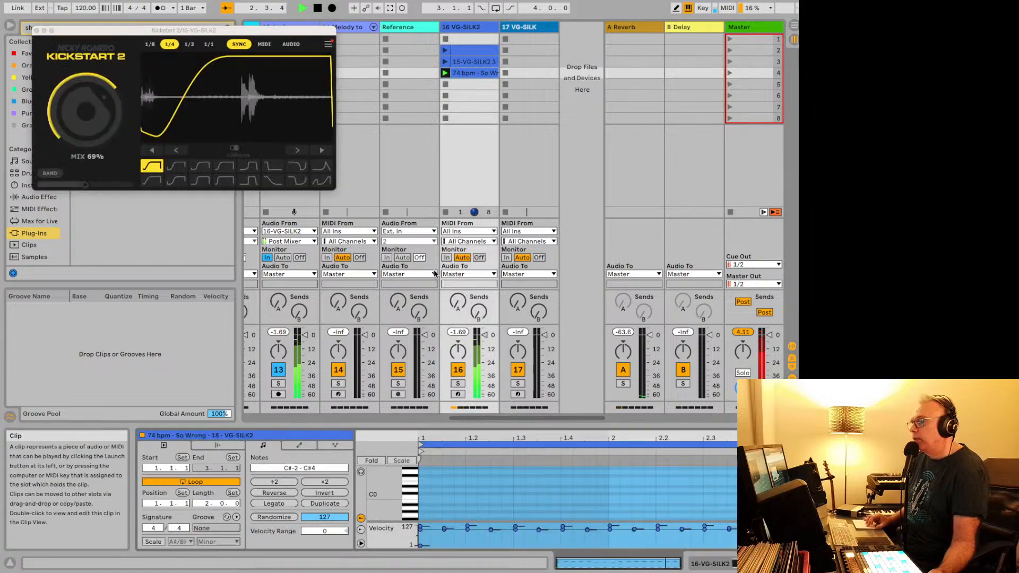
click(730, 567)
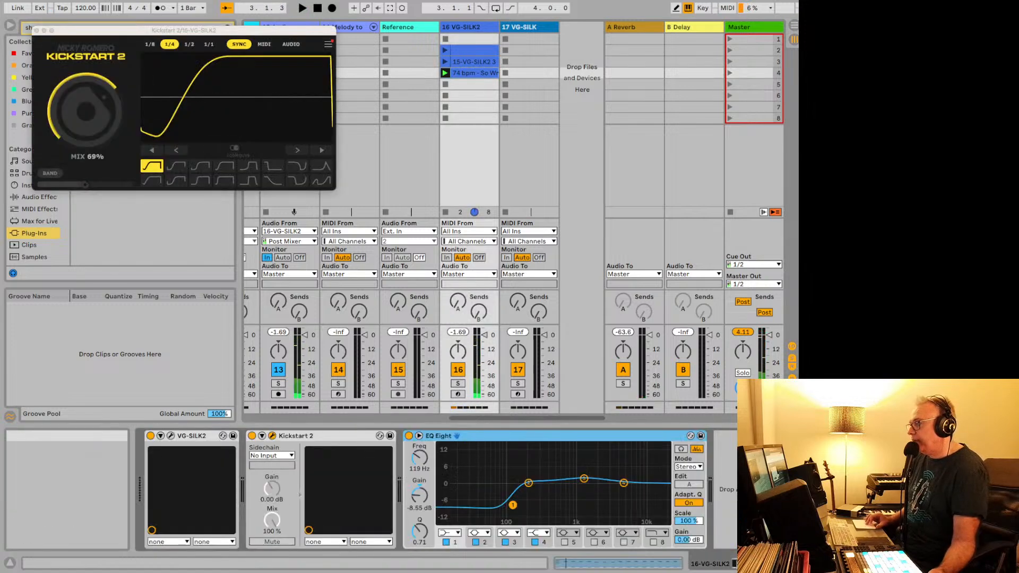
click(273, 436)
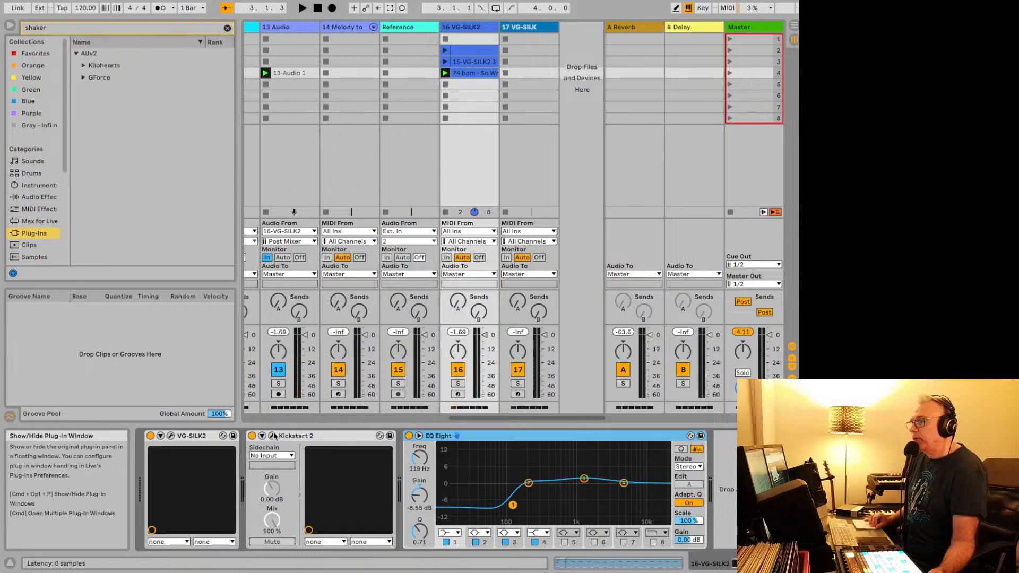
click(272, 436)
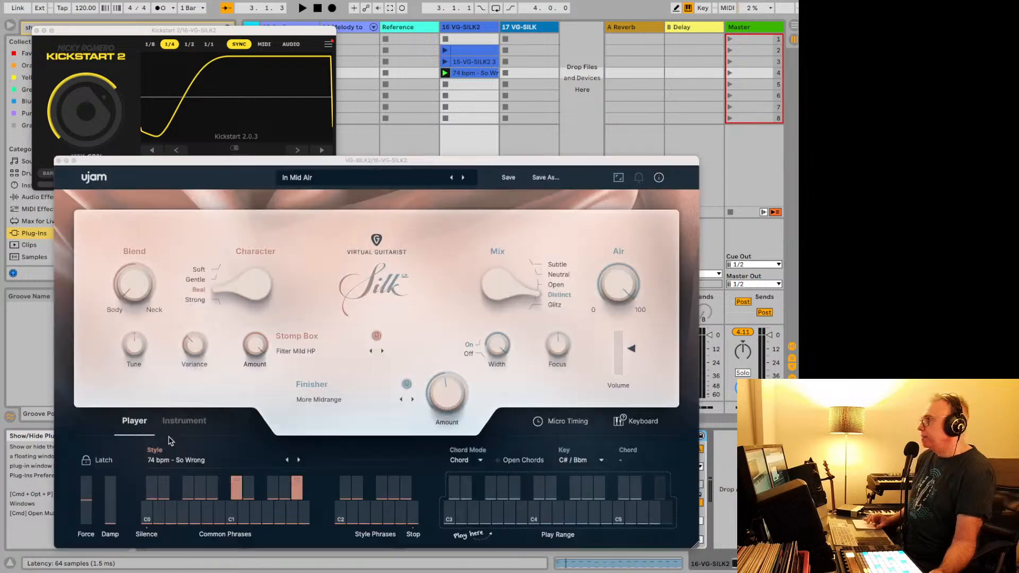
click(170, 436)
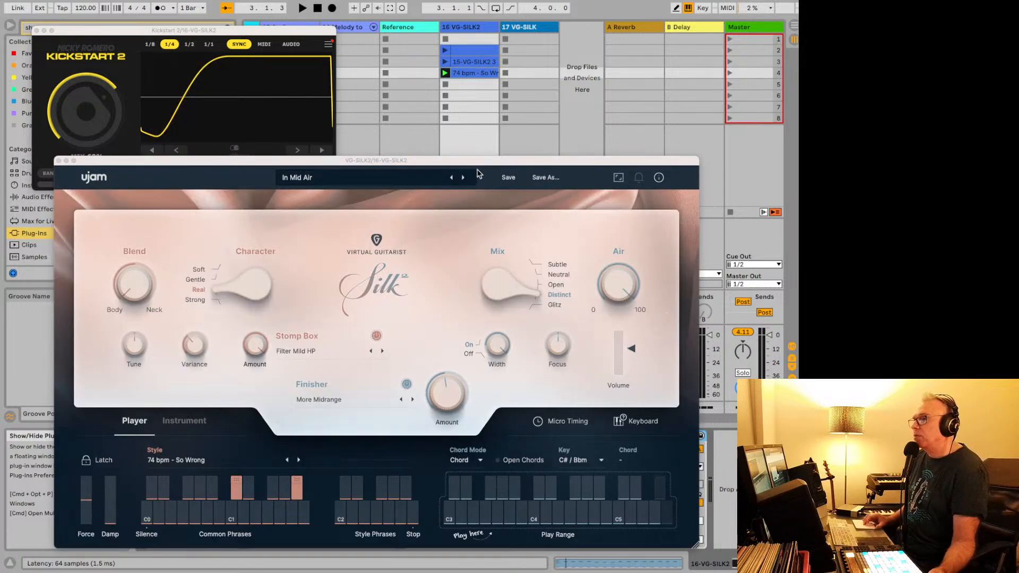
Audition successive VG-SILK2 presets during playback and settle on Ocean Plays Back.
click(462, 180)
key(space)
click(462, 181)
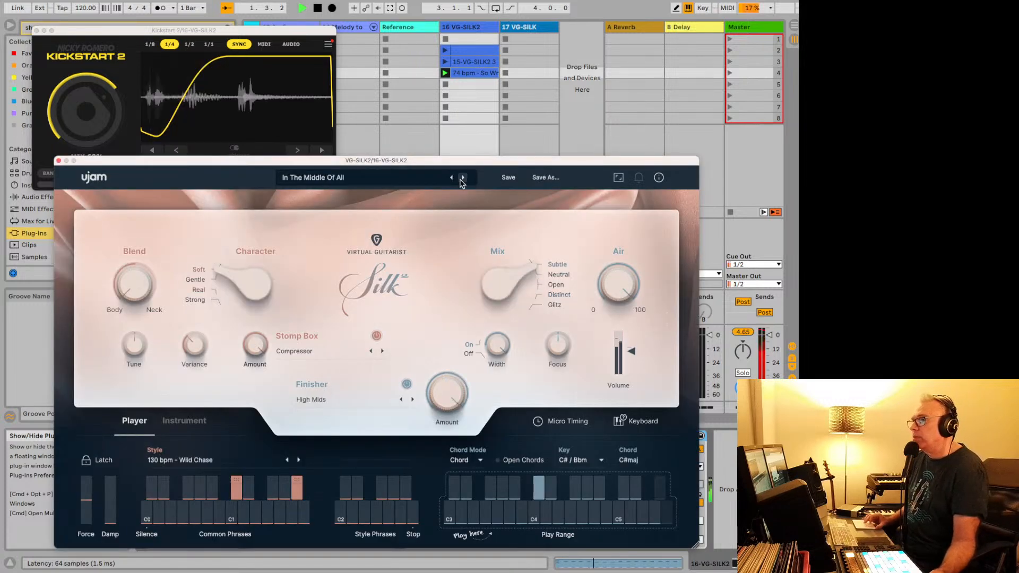
click(462, 178)
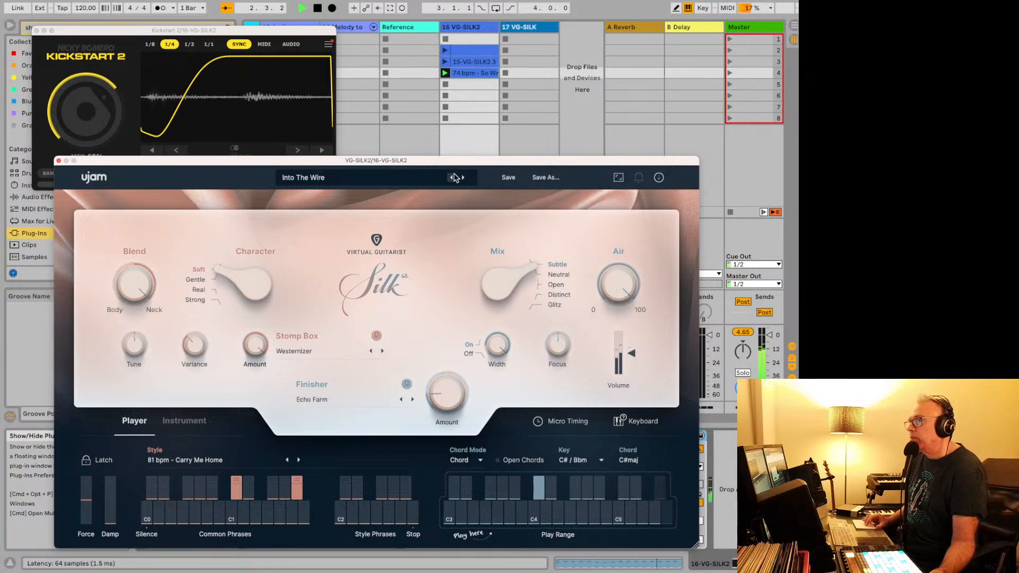
drag(450, 165, 447, 16)
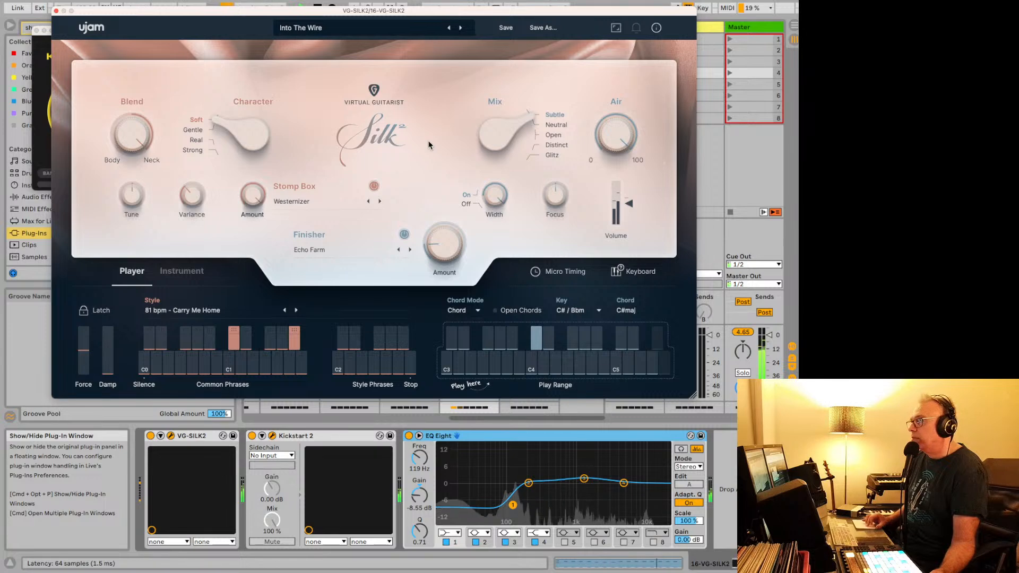
drag(362, 12, 352, 10)
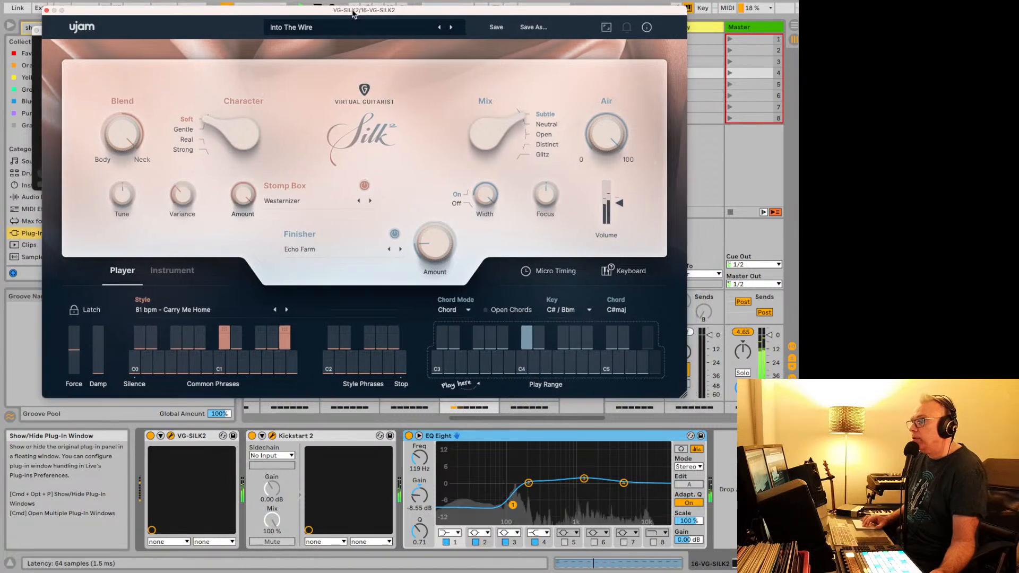
click(451, 27)
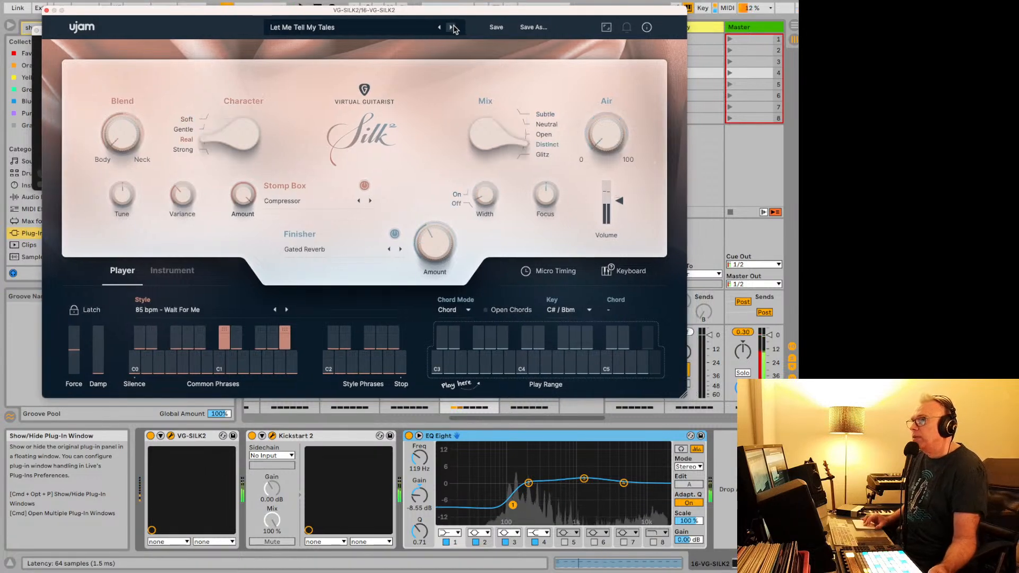
click(451, 27)
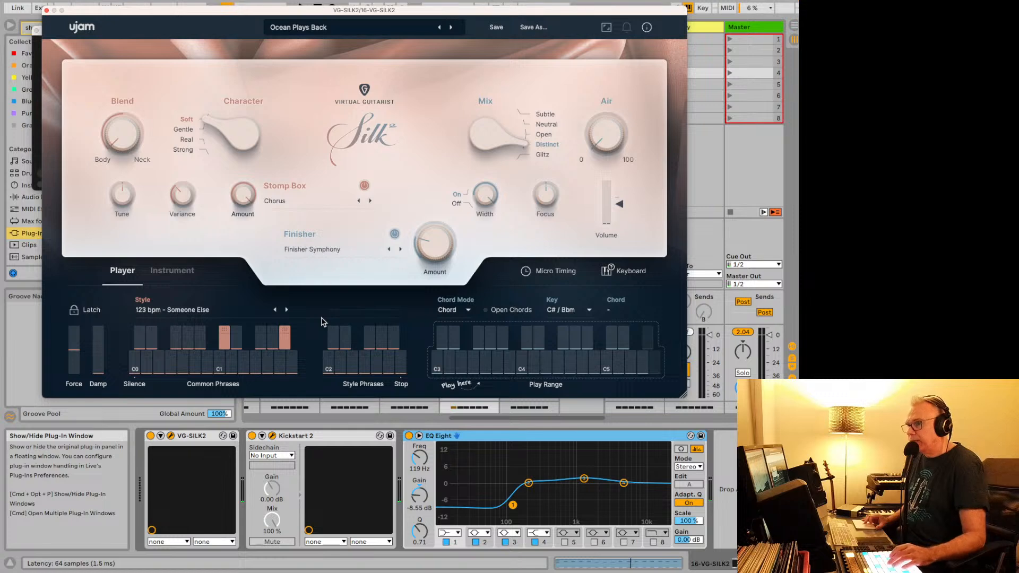
Arm track 16 VG-SILK2 for playing and reposition the VG-SILK2 and Kickstart 2 windows.
click(425, 6)
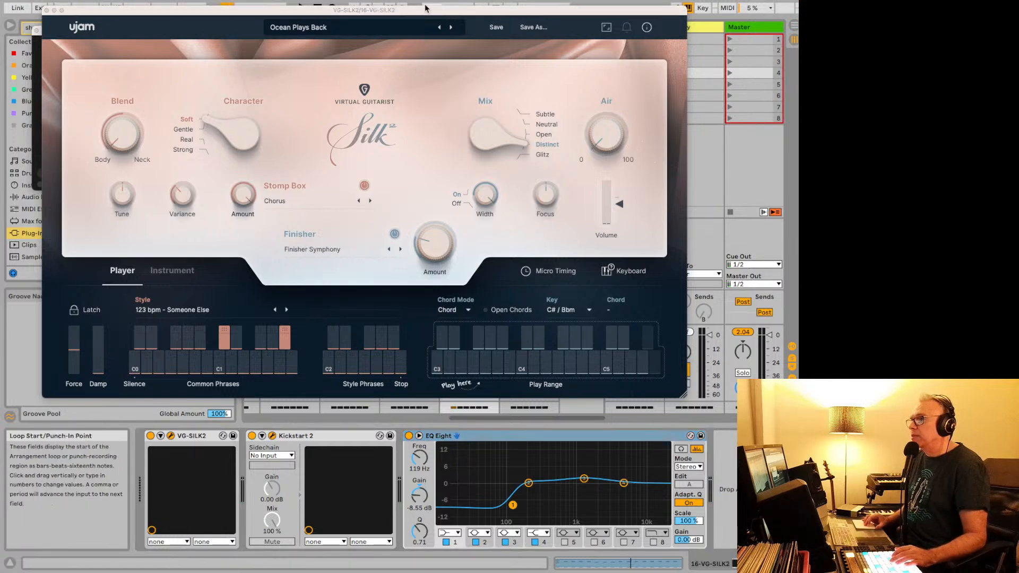
drag(424, 7, 406, 0)
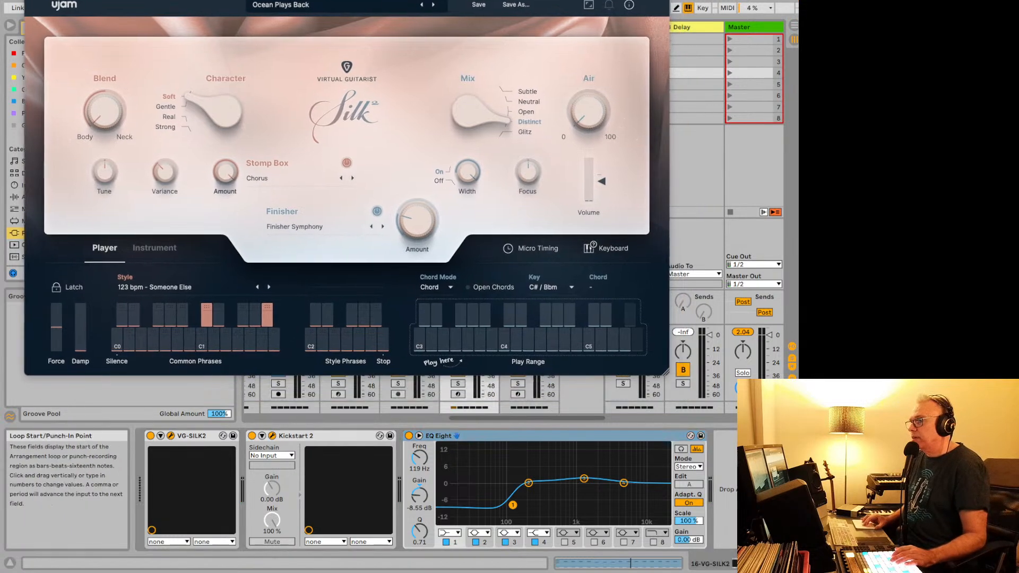
click(458, 393)
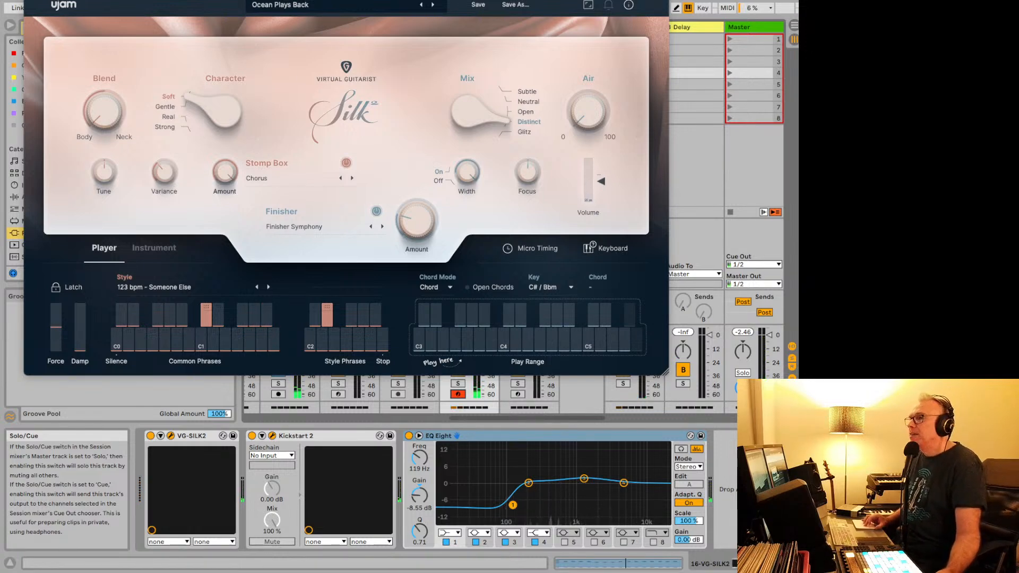
drag(357, 0, 417, 196)
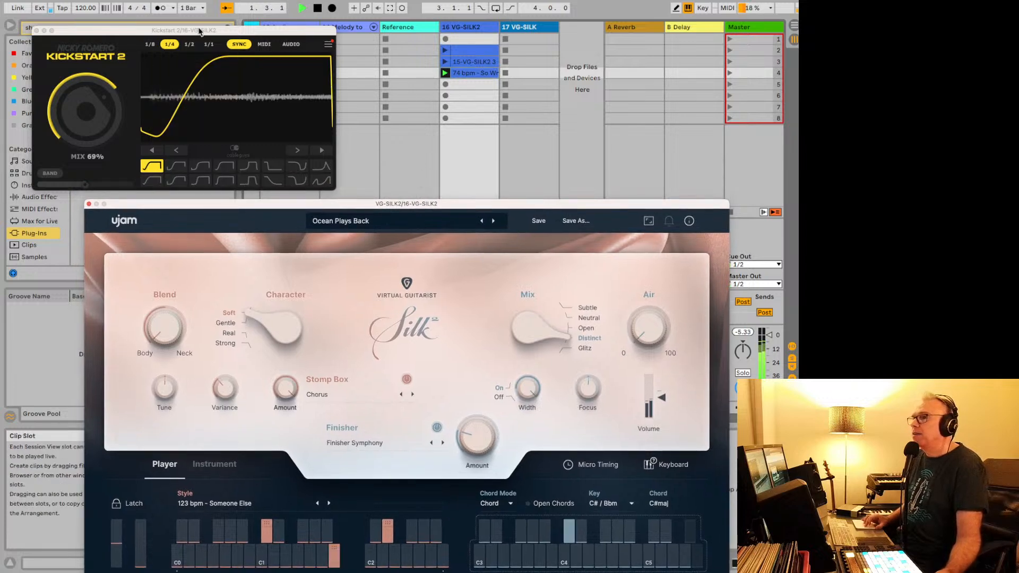
drag(201, 30, 208, 69)
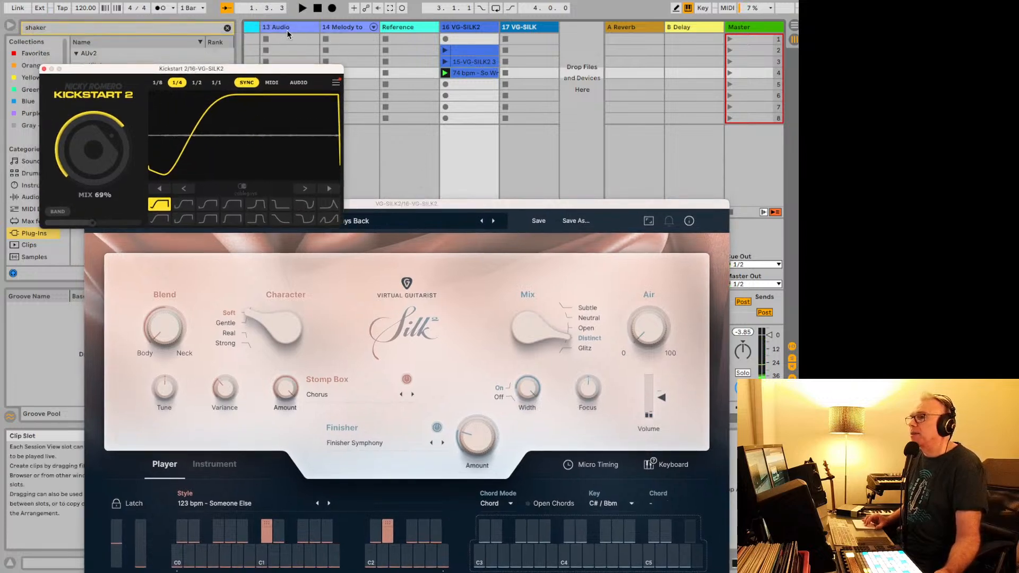
Close the VG-SILK2 instrument window and play the clips with the new guitar preset.
scroll(287, 31, left, 10)
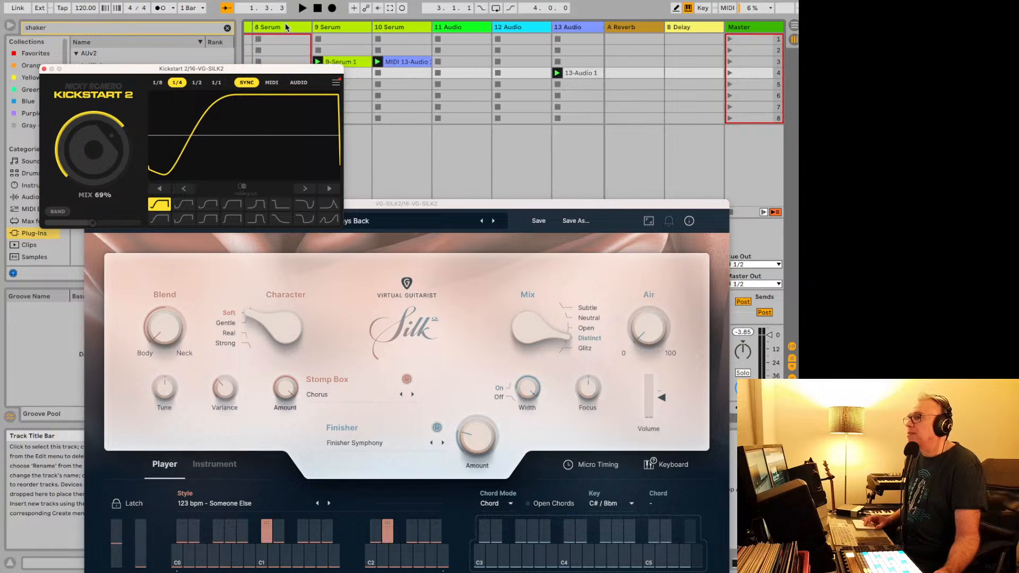
scroll(286, 27, left, 2)
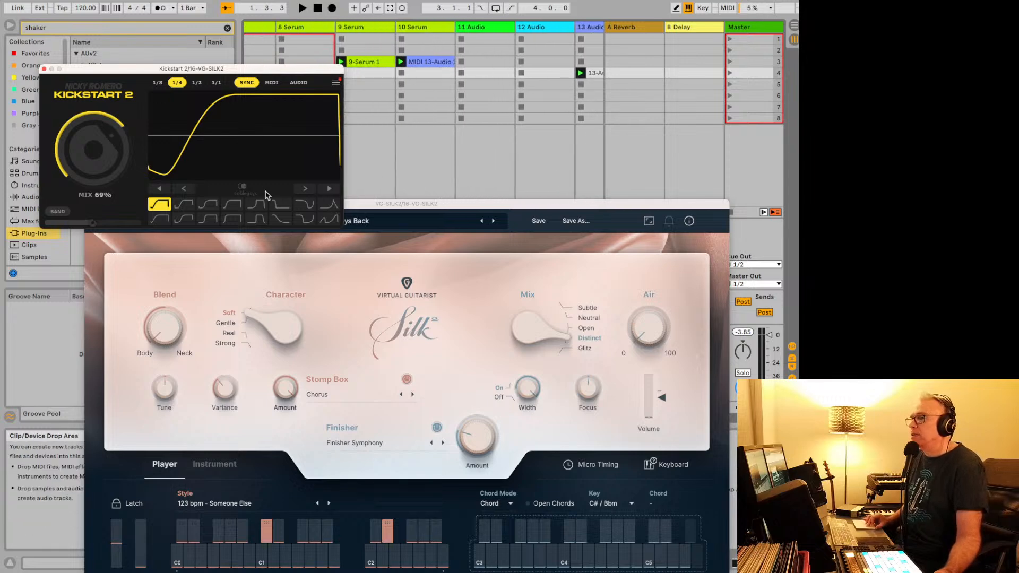
click(388, 203)
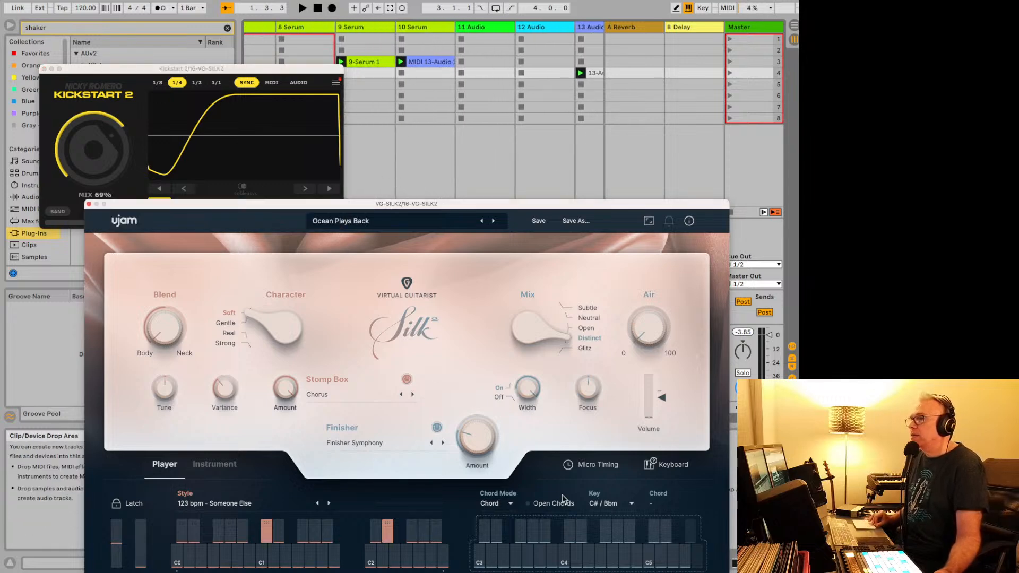
click(88, 205)
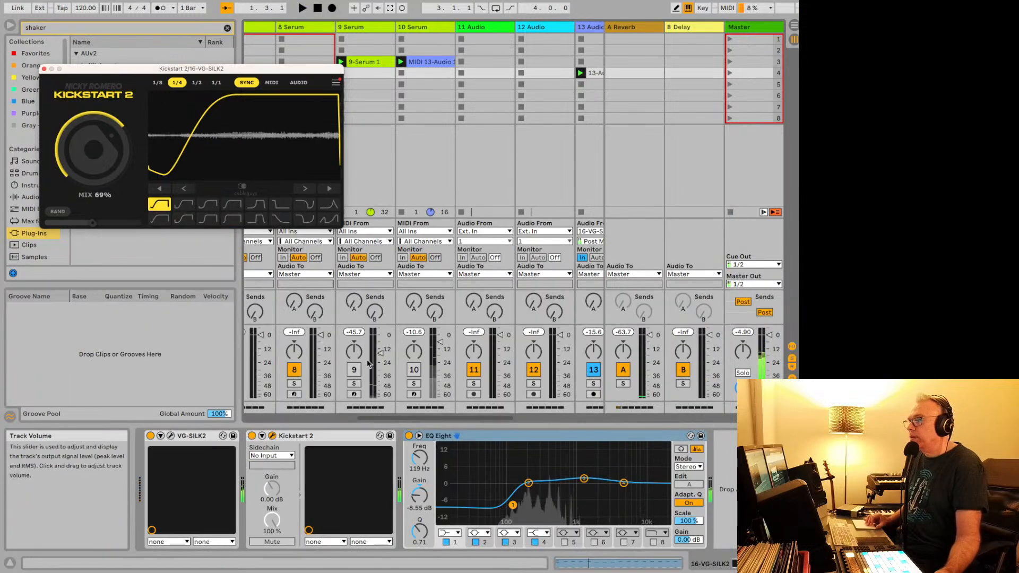
scroll(370, 363, right, 5)
key(space)
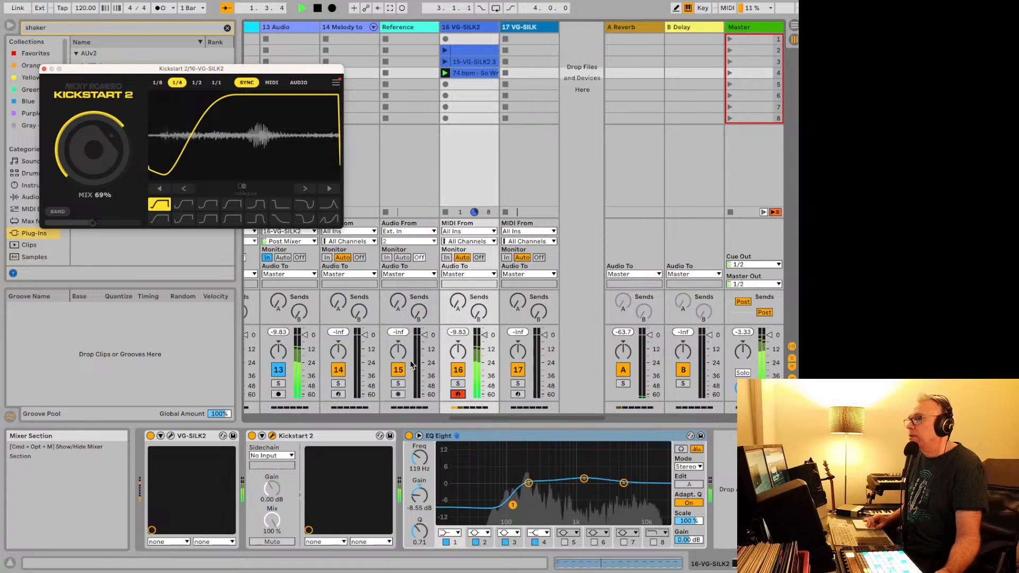
Solo 13 Audio to check it, clear the solo and mute the track before restarting playback.
scroll(403, 366, left, 3)
click(364, 385)
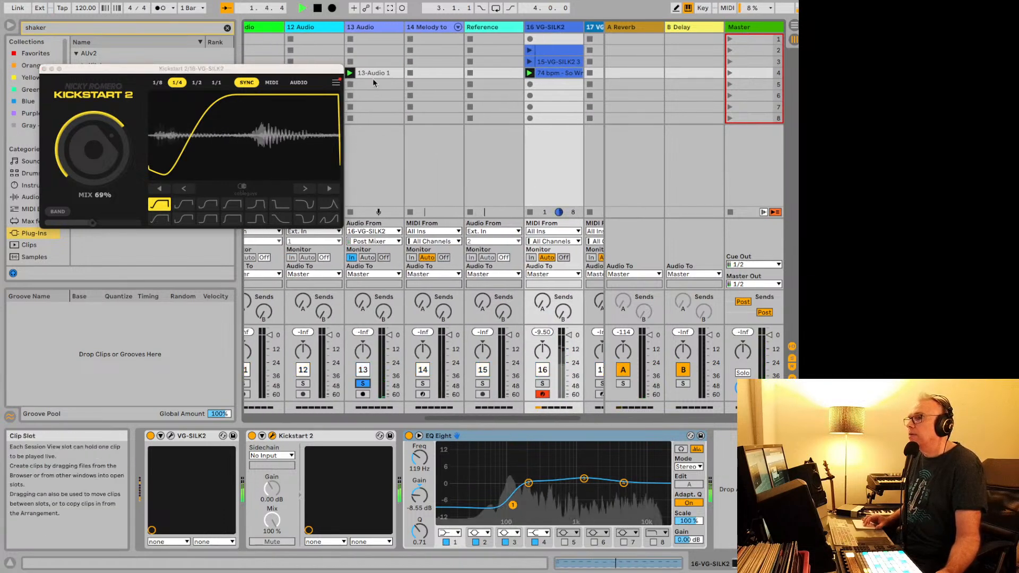
key(space)
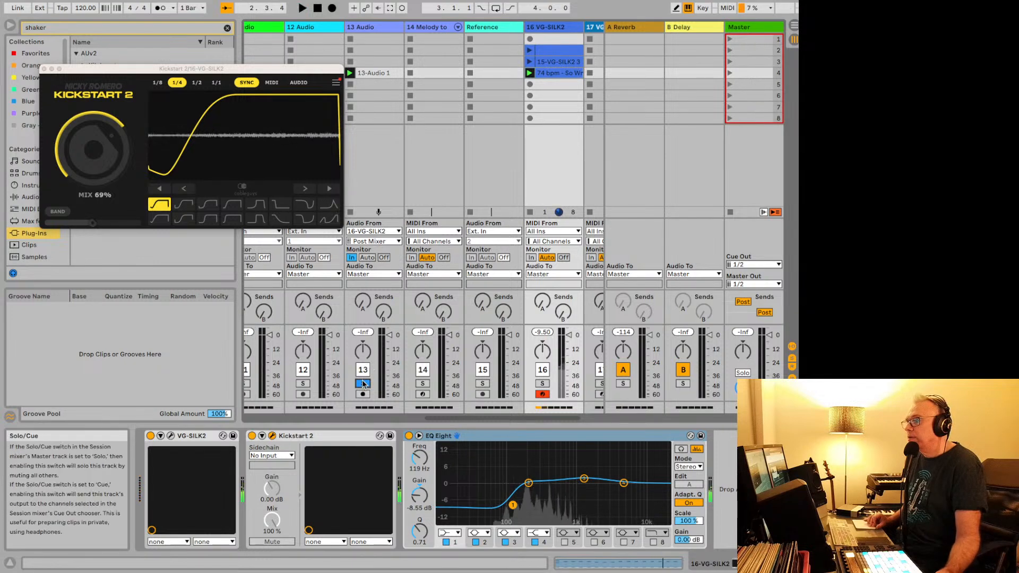
click(364, 384)
key(space)
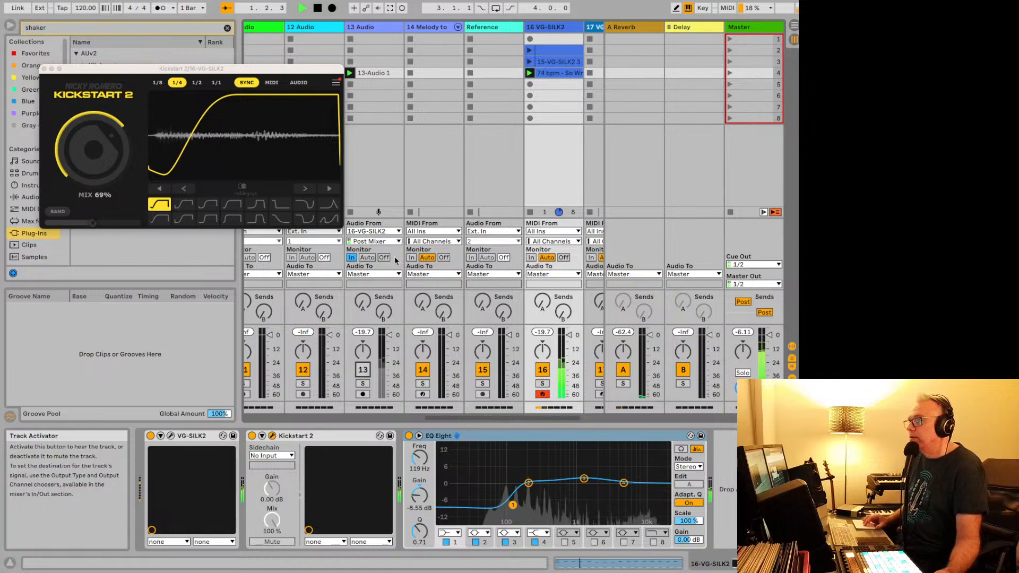
Launch the 15-VG-SILK2 3 clip on track 16, solo the track briefly to hear it alone, and stop playback.
scroll(451, 147, right, 3)
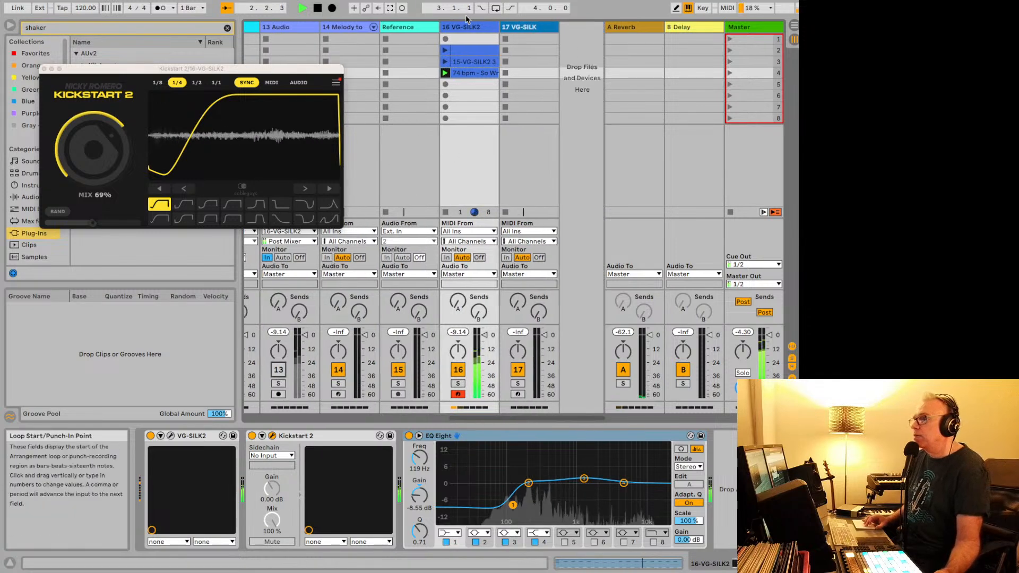
click(444, 62)
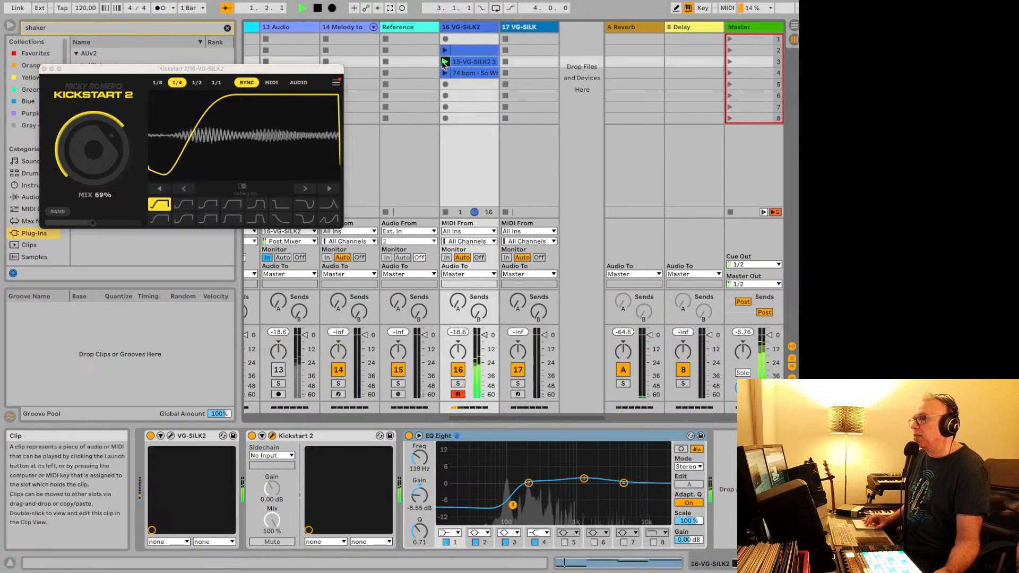
click(463, 62)
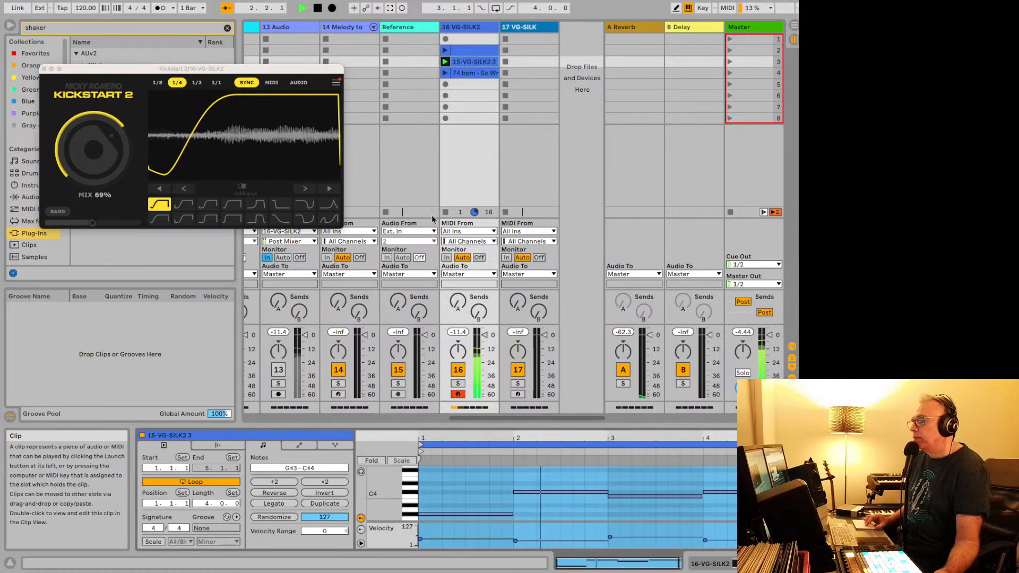
click(457, 382)
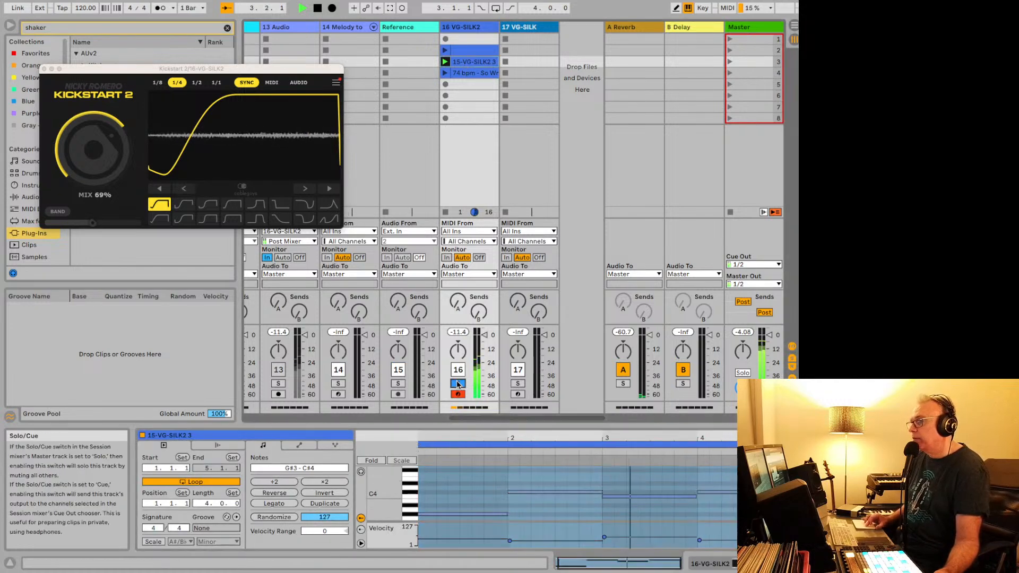
click(458, 382)
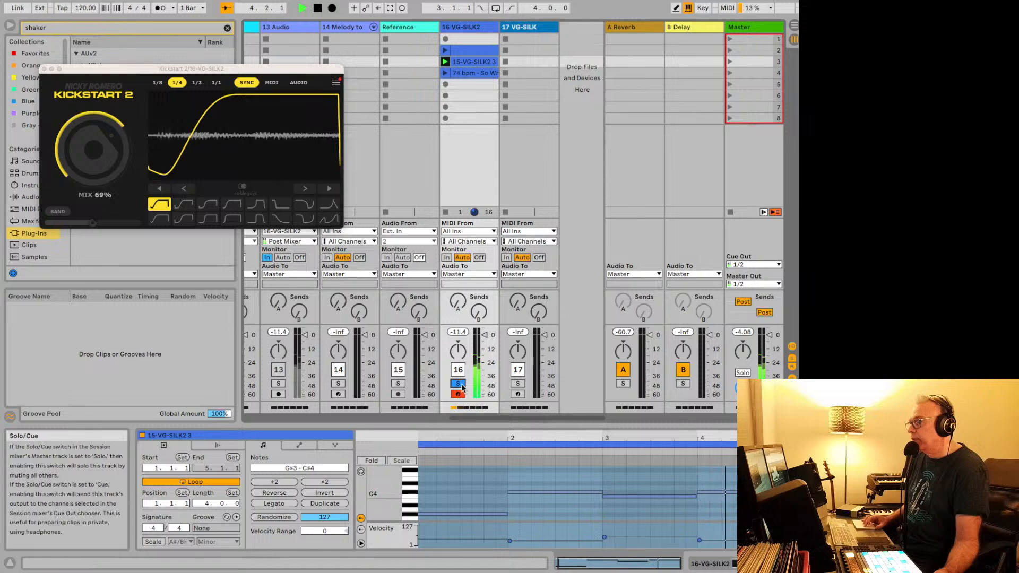
key(space)
Show track 16's device chain and open the VG-SILK2 instrument window, positioned clear of the devices.
click(735, 563)
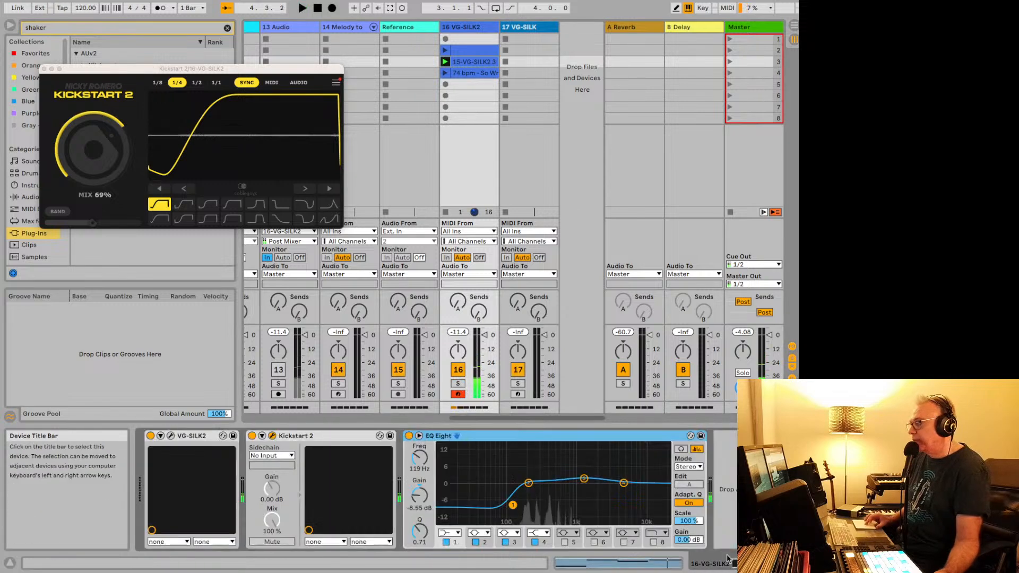
click(169, 436)
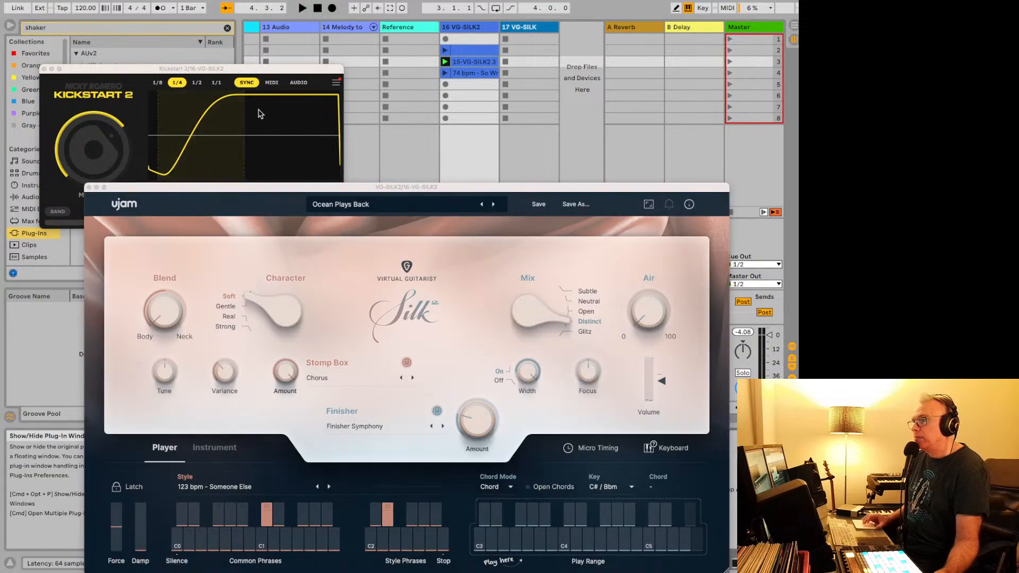
drag(339, 185, 279, 24)
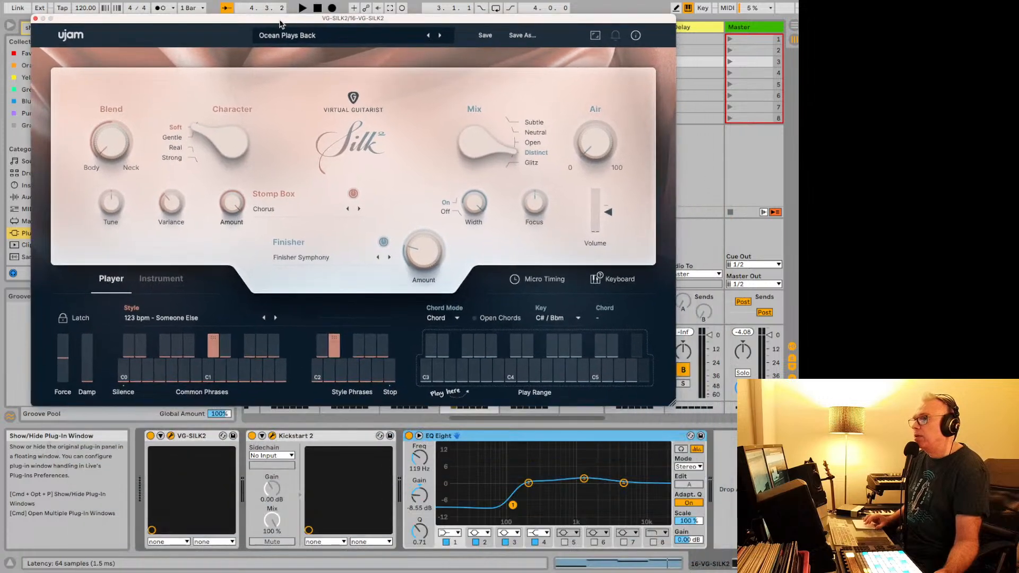
Start playback and audition successive Silk presets from Phase Of Secrets through Pressed Delay and Rain Ahead to Rhythm Maker.
click(439, 36)
key(space)
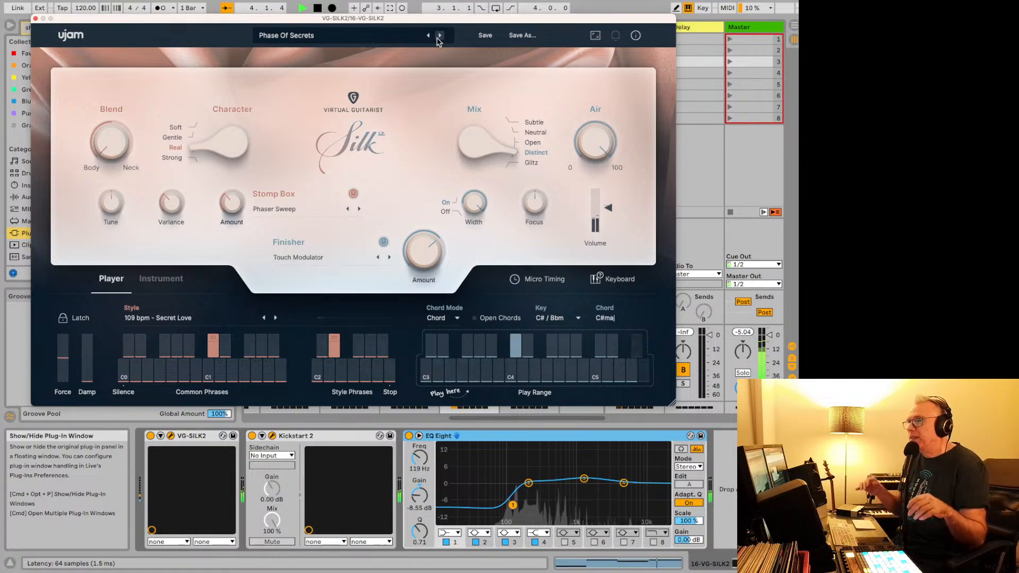
click(439, 36)
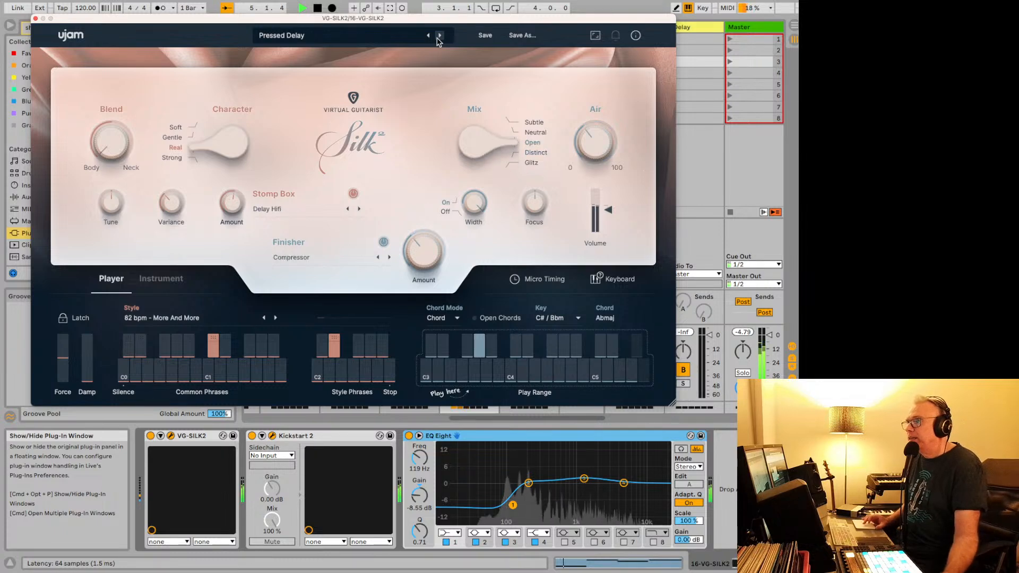
click(439, 35)
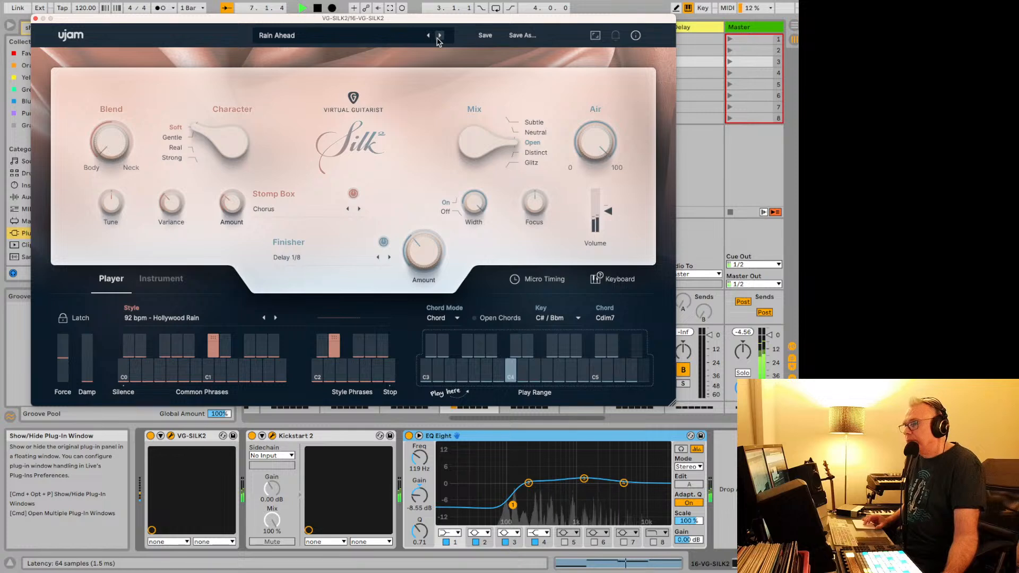
click(438, 35)
click(438, 36)
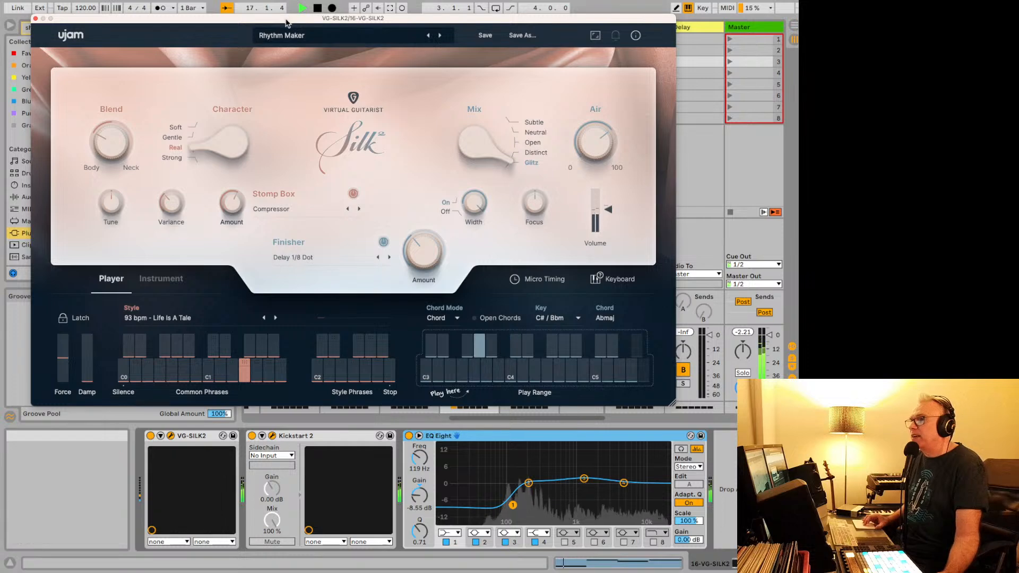
Uncover the mixer, solo track 16 and audition the presets Right Next To Me, Secret Fairytale and Slapping Boom.
drag(286, 19, 275, 0)
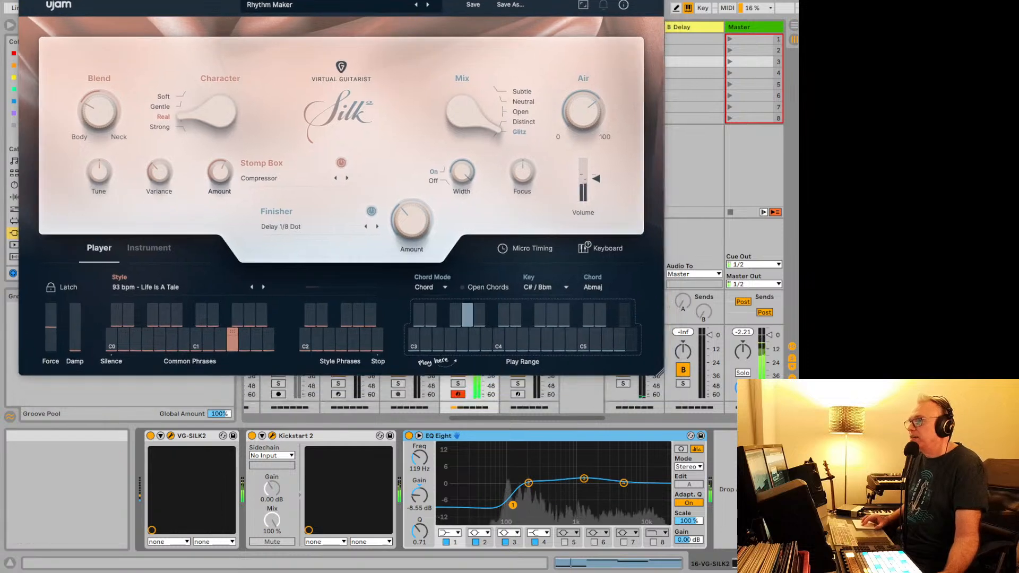
click(454, 384)
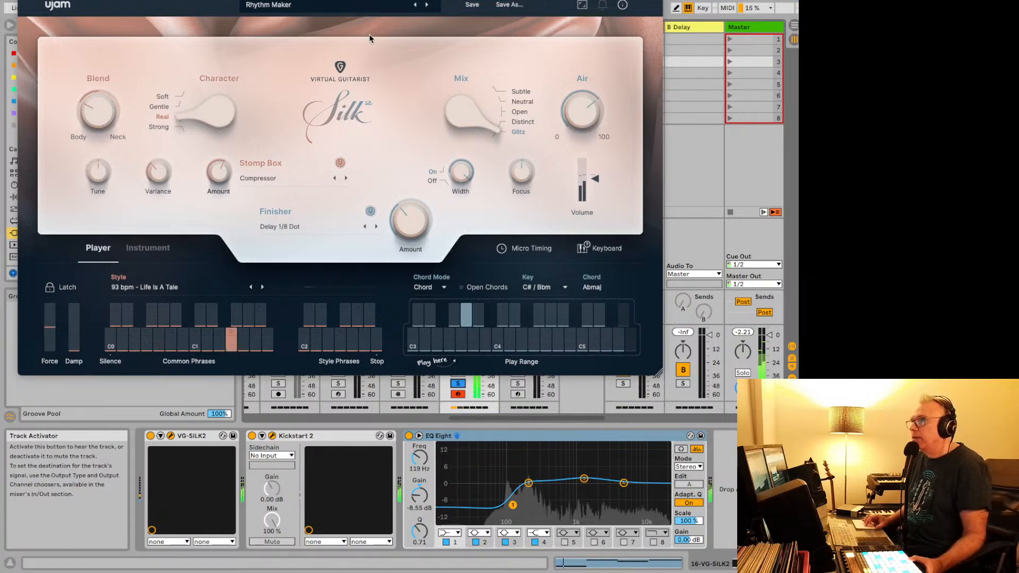
click(427, 6)
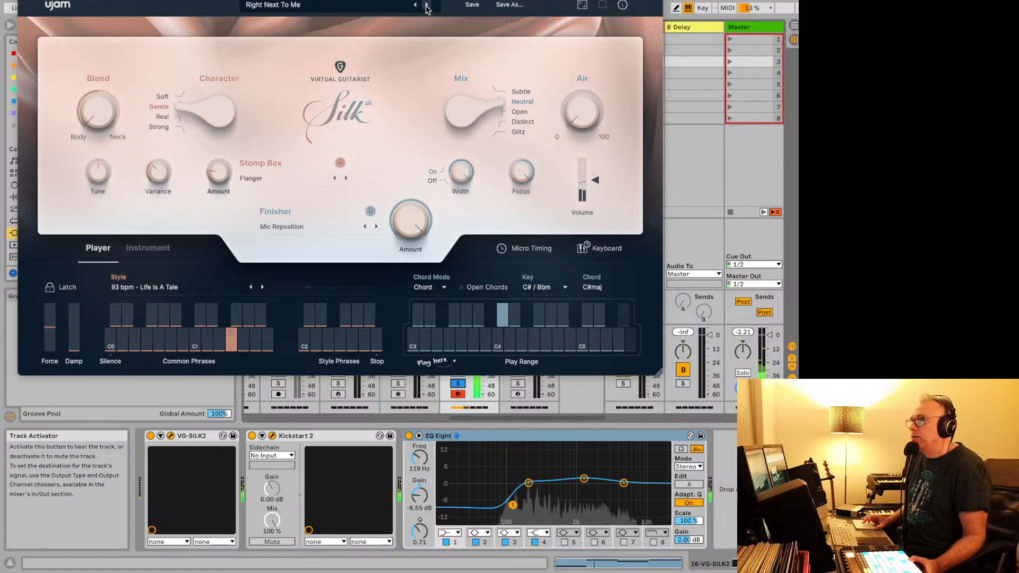
click(427, 7)
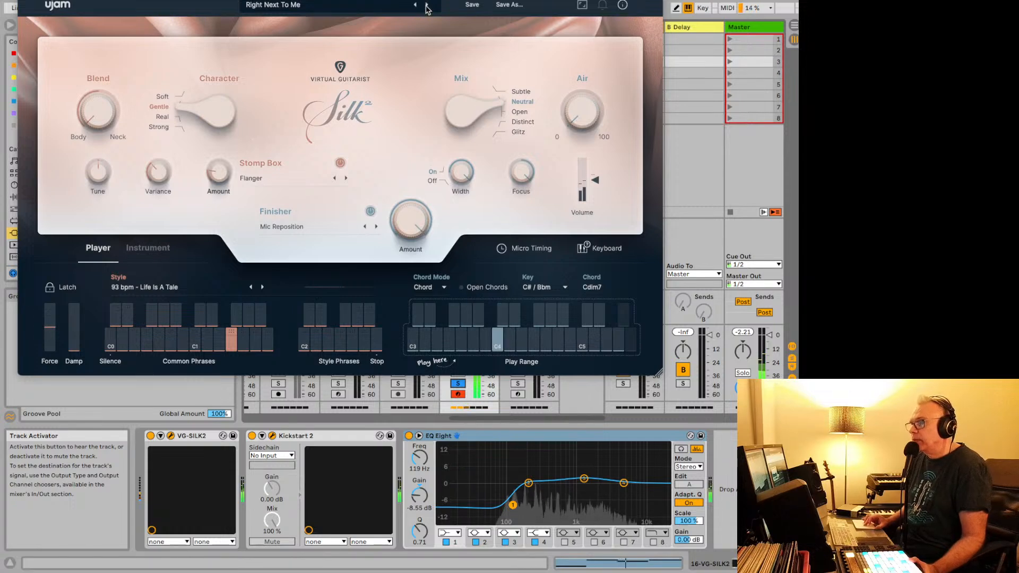
click(427, 6)
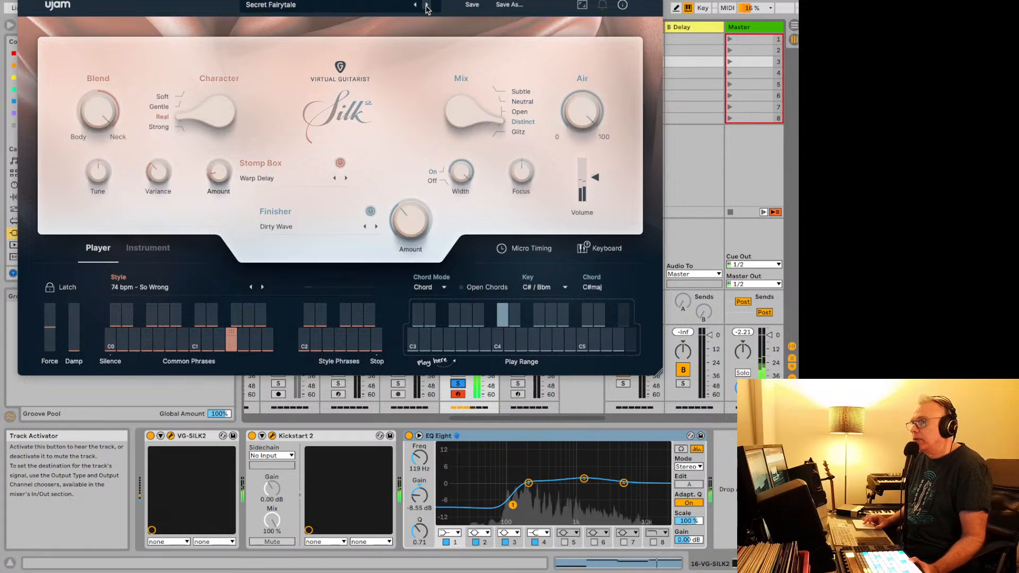
click(427, 6)
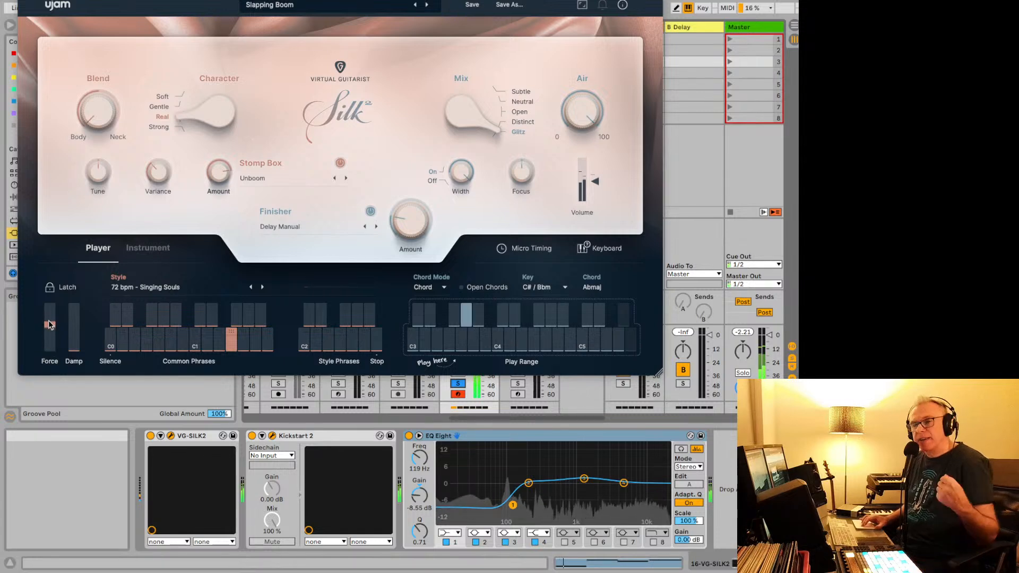
Raise the Damp amount slightly in the Silk player and reposition the instrument window around the session clips.
mouse_move(209, 117)
mouse_down()
mouse_move(203, 51)
mouse_move(196, 118)
mouse_up()
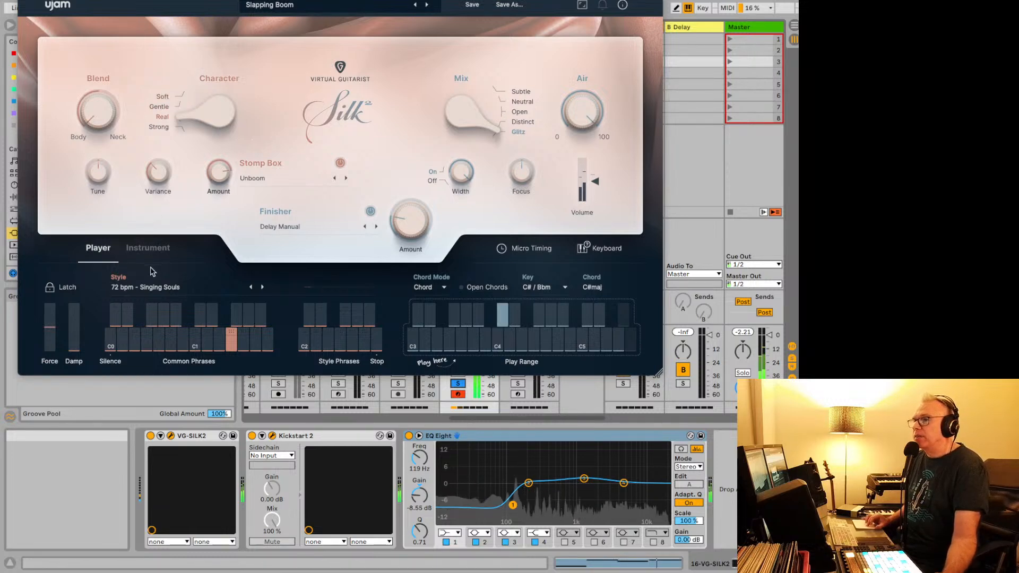
drag(55, 324, 71, 307)
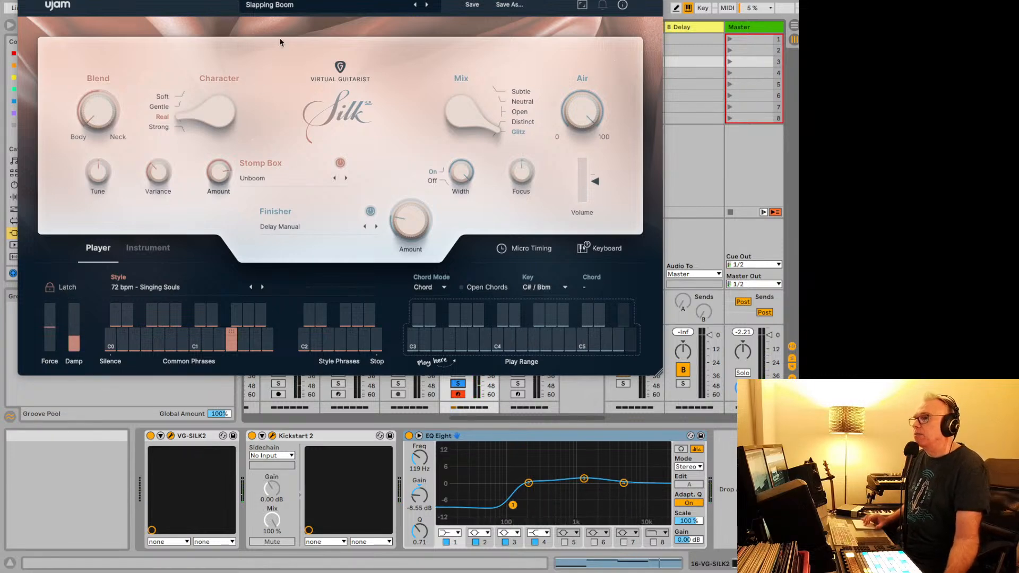
drag(303, 0, 439, 209)
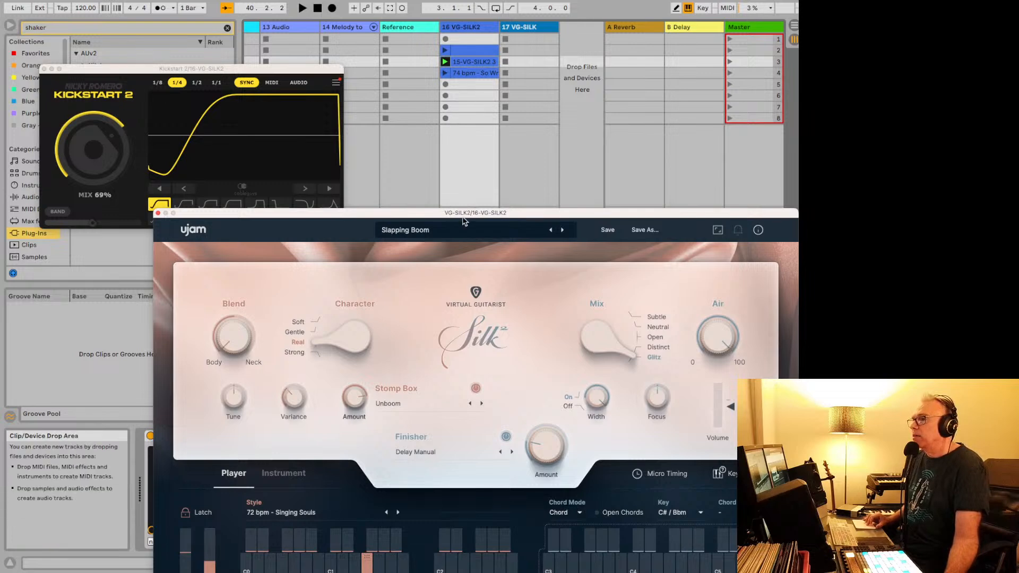
drag(463, 221, 391, 2)
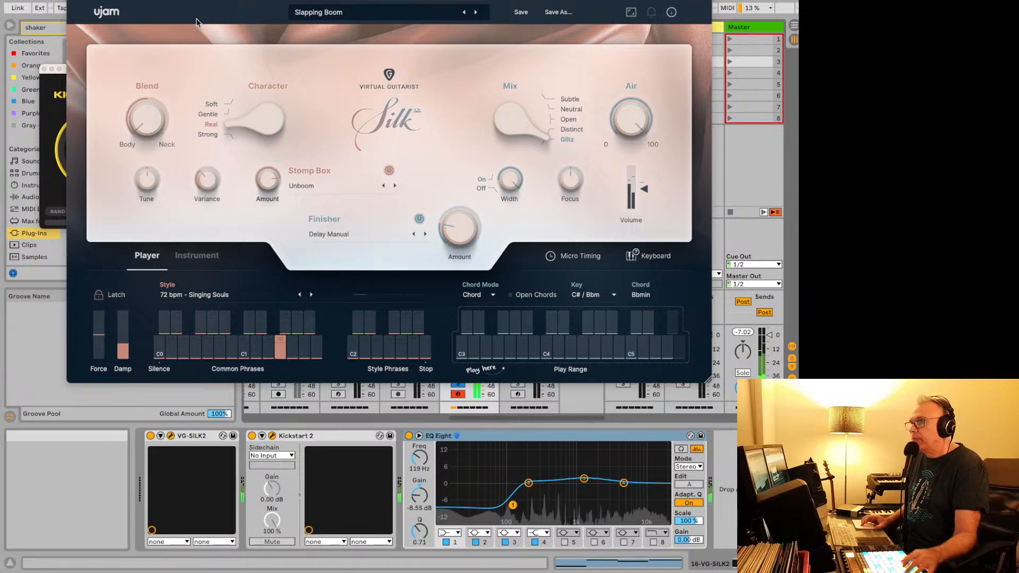
Audition the Silk presets Stadium Grade, Subtle Move and Sweeping Shimmer over the playing clip.
click(475, 12)
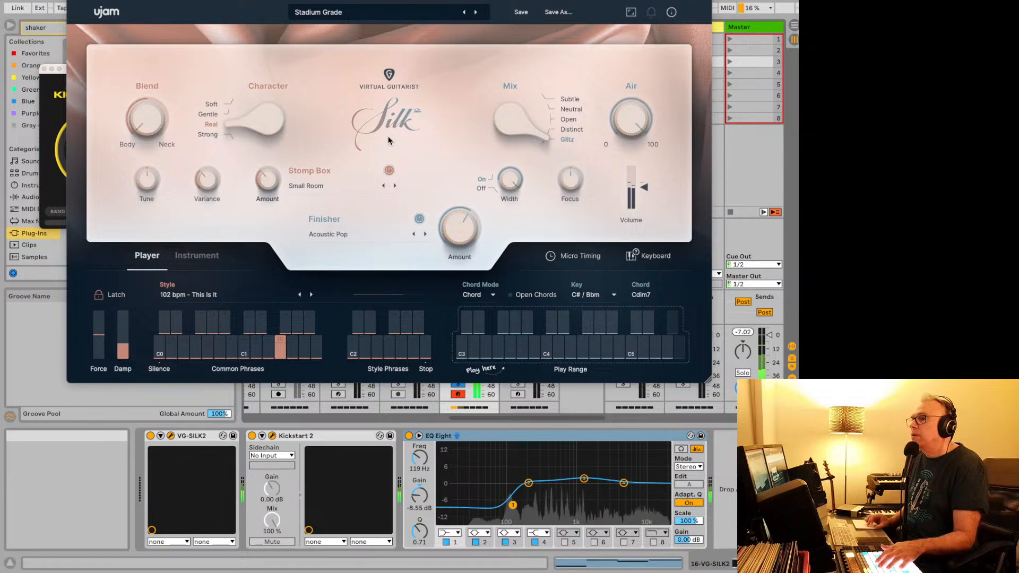
click(476, 12)
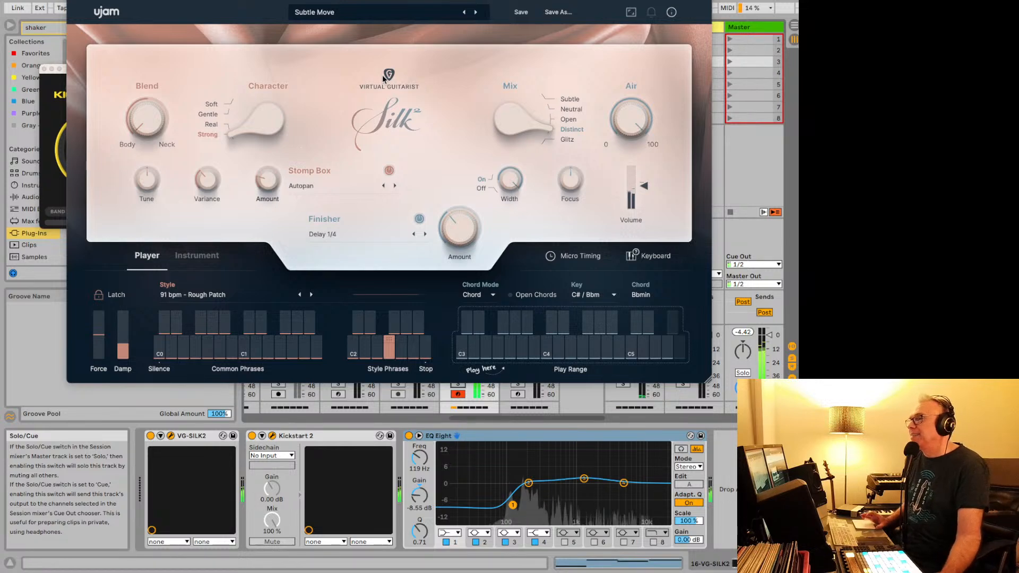
click(472, 15)
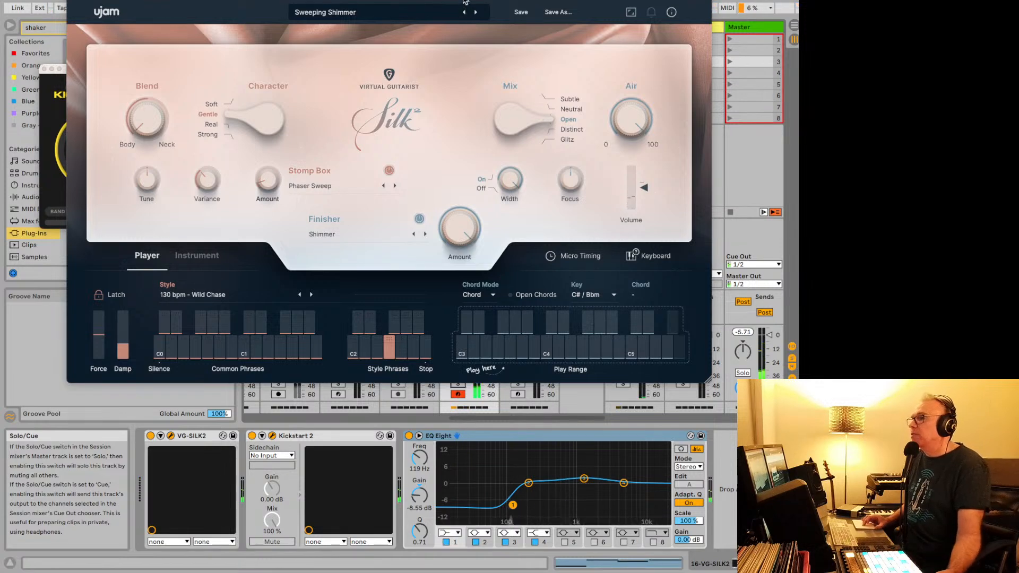
Relaunch the clip on track 16, audition the presets Sweet Cherry and The Fine One, and stop playback.
drag(465, 1, 424, 30)
click(445, 62)
click(444, 45)
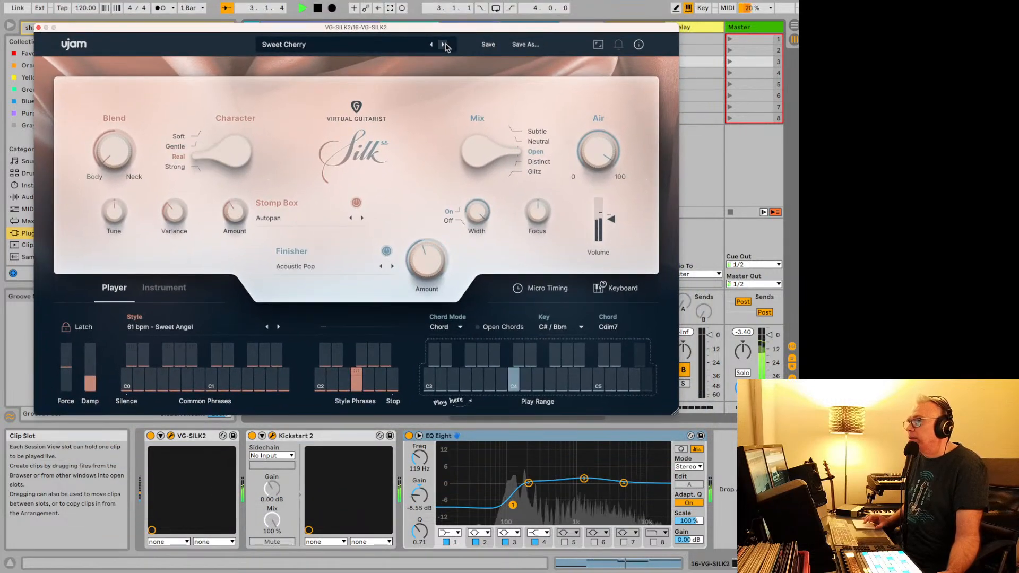
click(444, 45)
key(space)
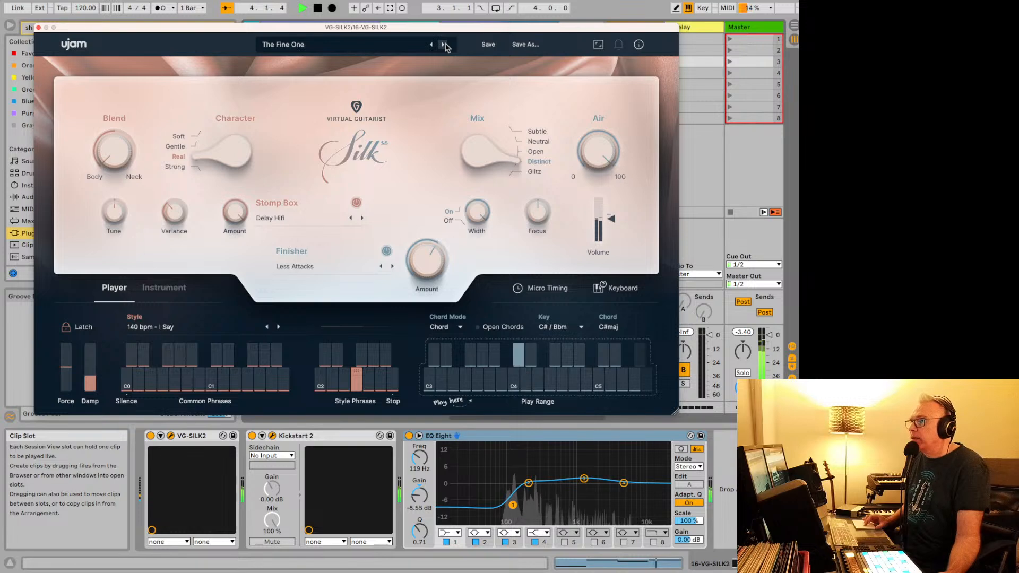
Load the factory Electronic preset Clavinet Dreams and play the track briefly to hear it.
click(354, 53)
mouse_move(353, 57)
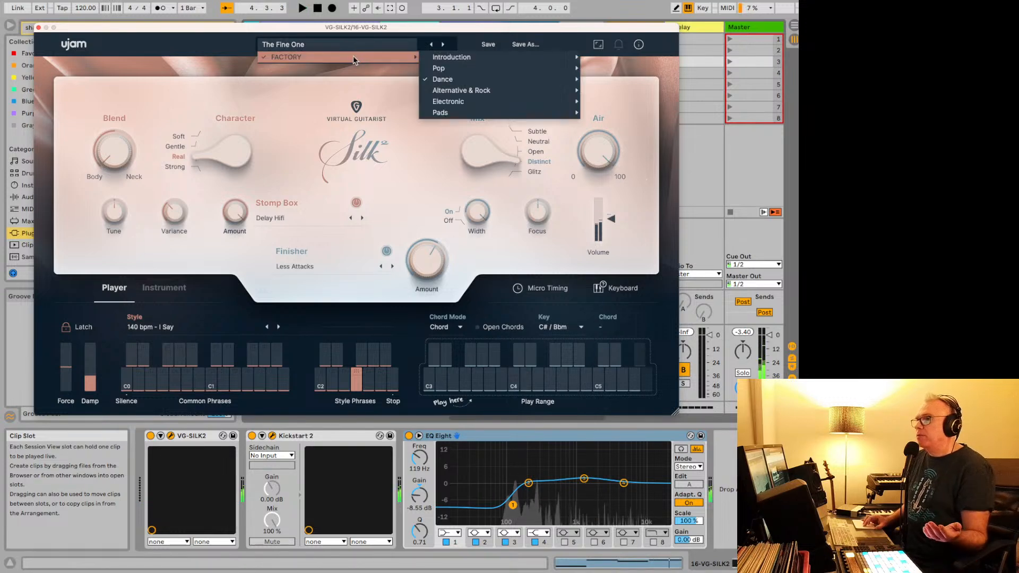
mouse_move(466, 79)
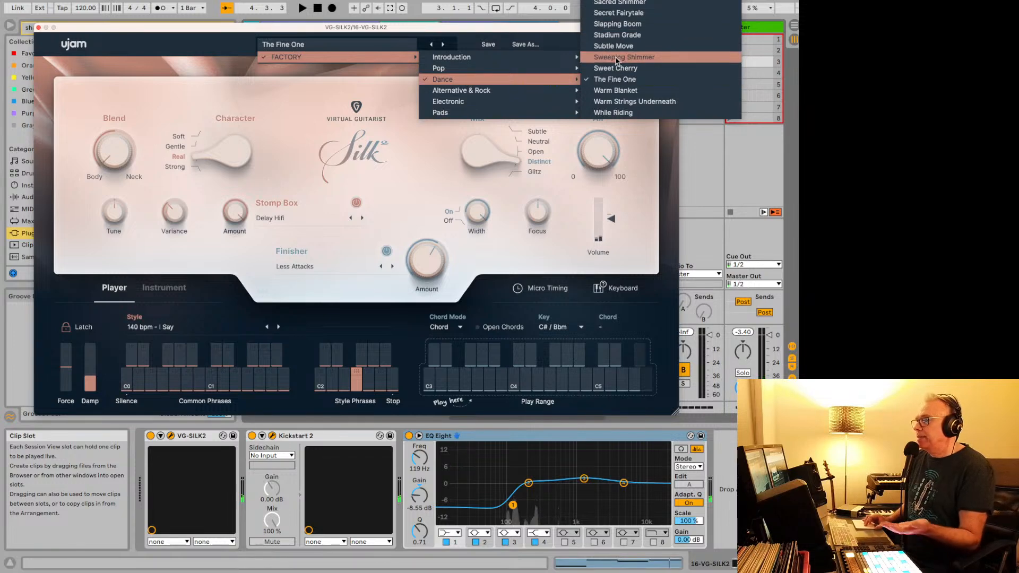
mouse_move(538, 91)
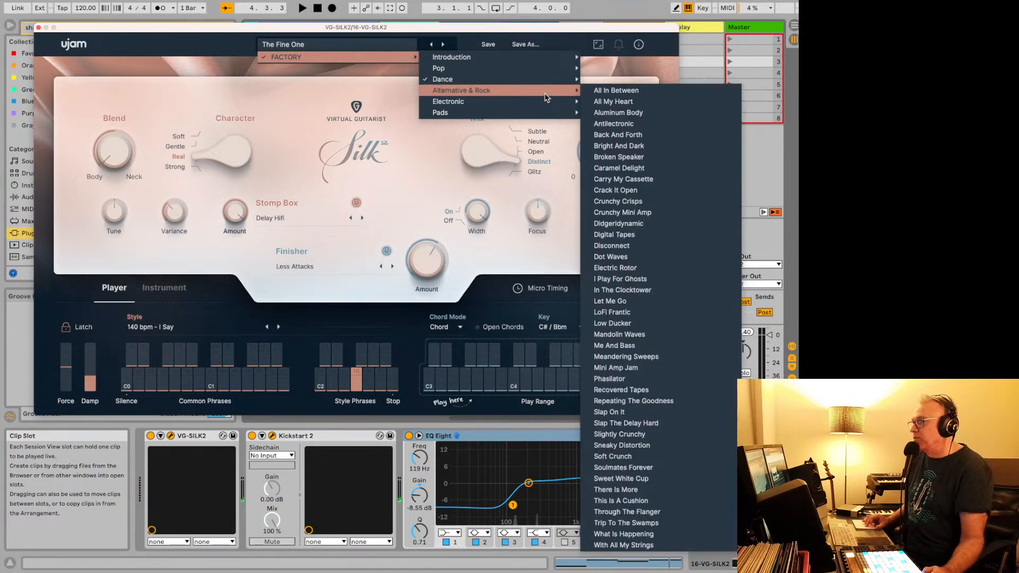
click(617, 101)
key(space)
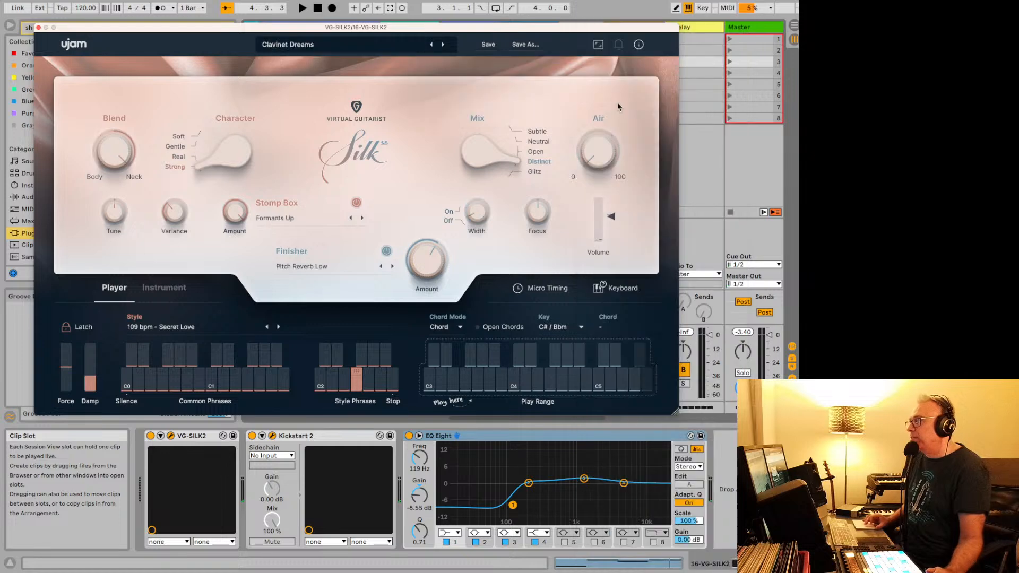
key(space)
Load the factory Pads preset Alien Obduction and start playback.
click(398, 47)
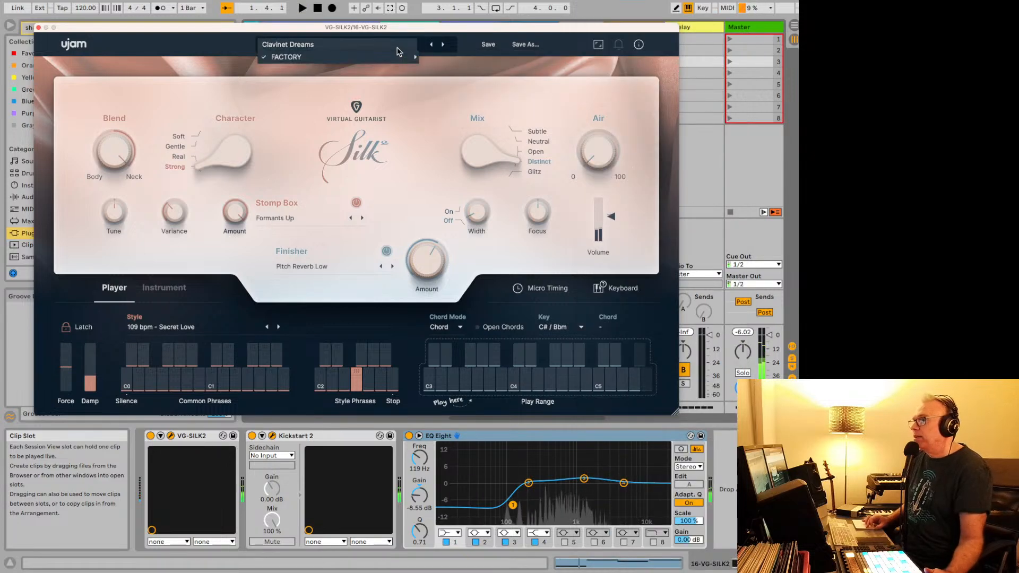
mouse_move(400, 59)
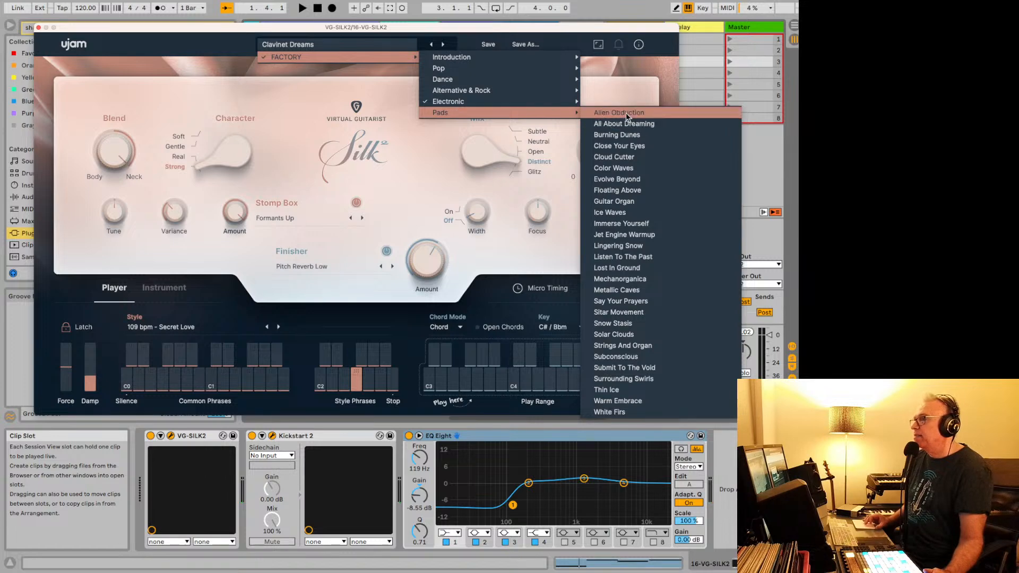
click(626, 112)
key(space)
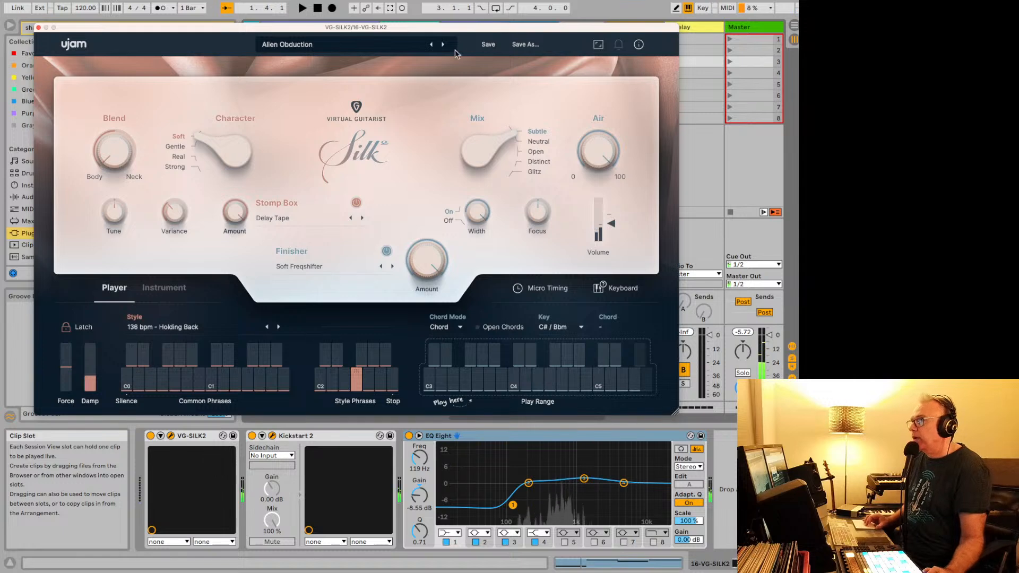
Uncover the mixer, solo track 16 and switch the Silk preset to All About Dreaming.
drag(457, 27, 448, 0)
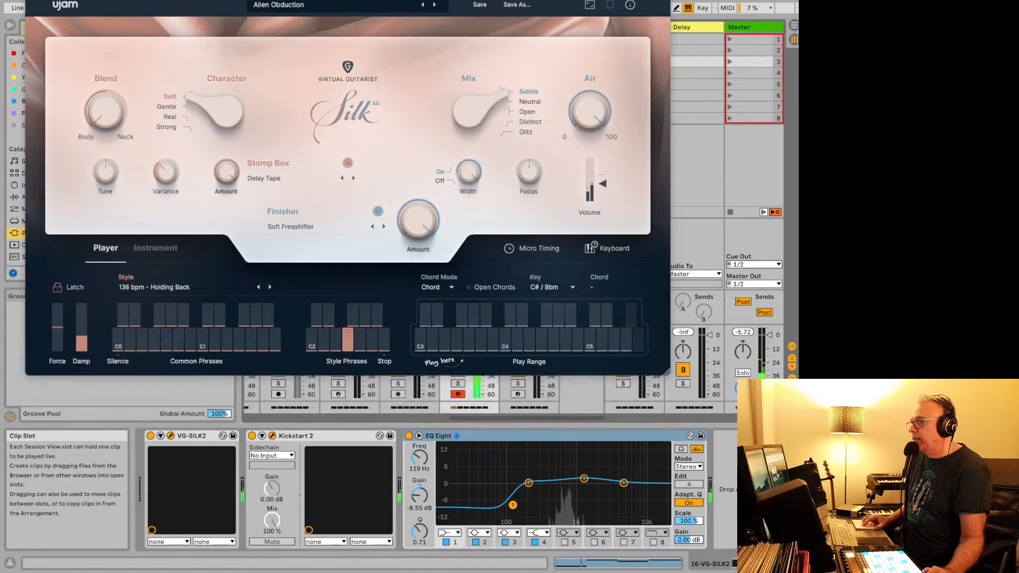
click(457, 383)
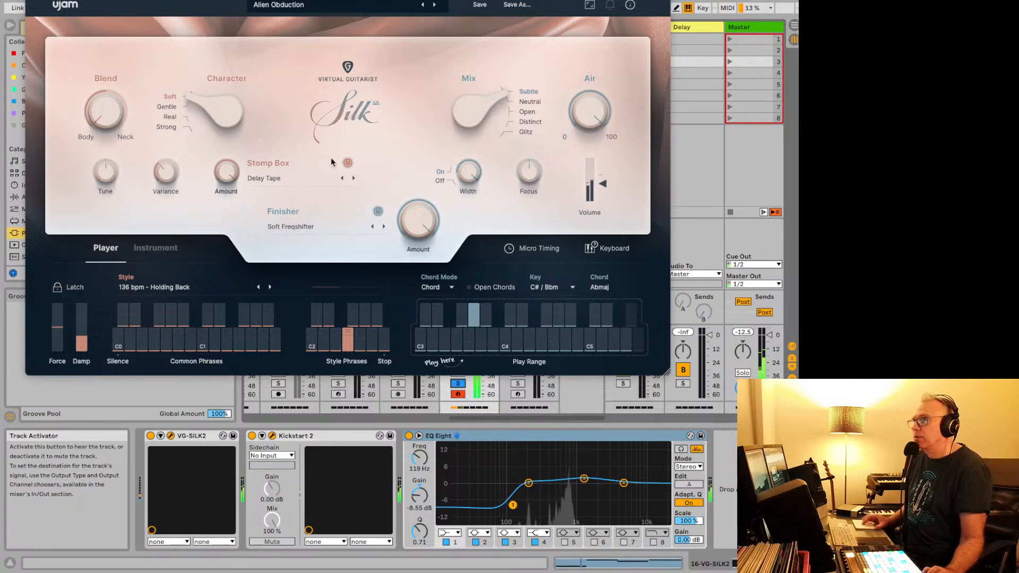
click(436, 5)
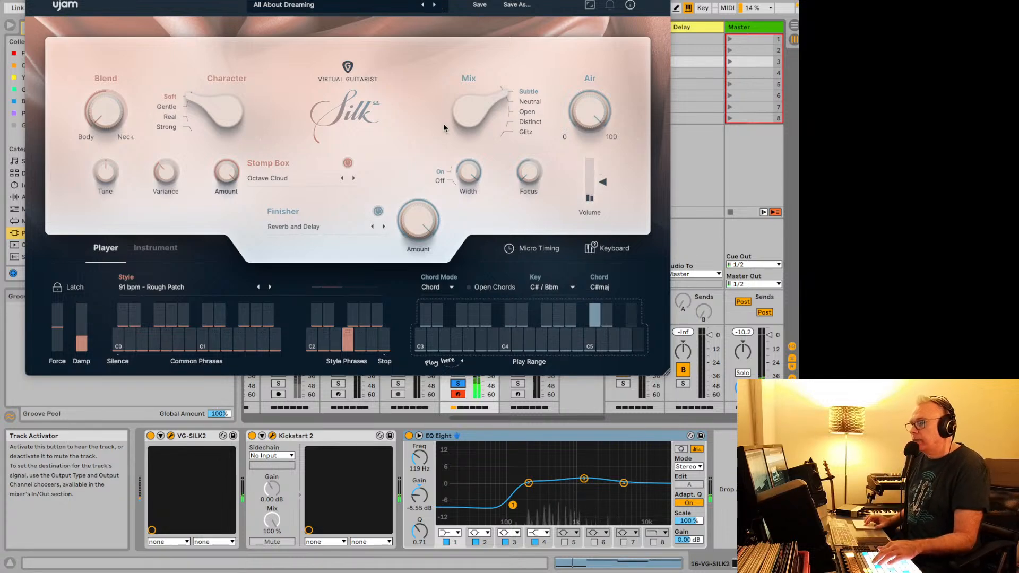
Bypass Kickstart 2 briefly to compare the pad sound, re-enable it and clear the solo on track 16.
click(252, 435)
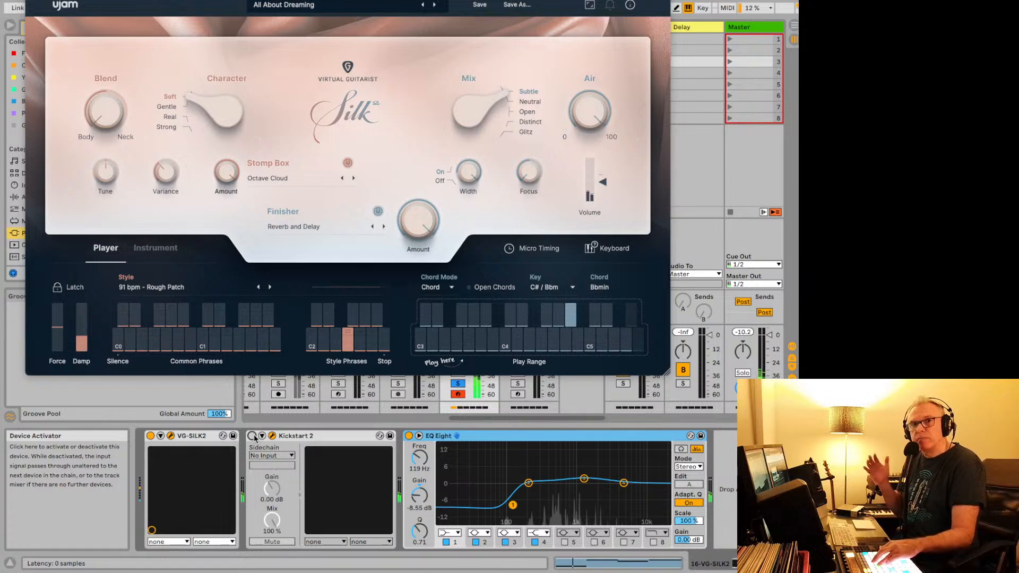
click(252, 436)
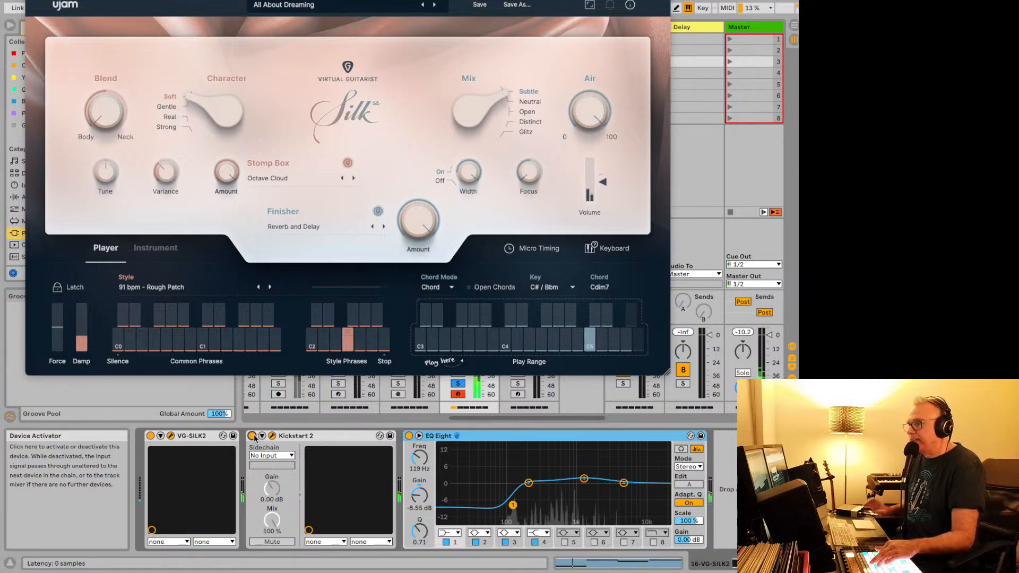
click(461, 383)
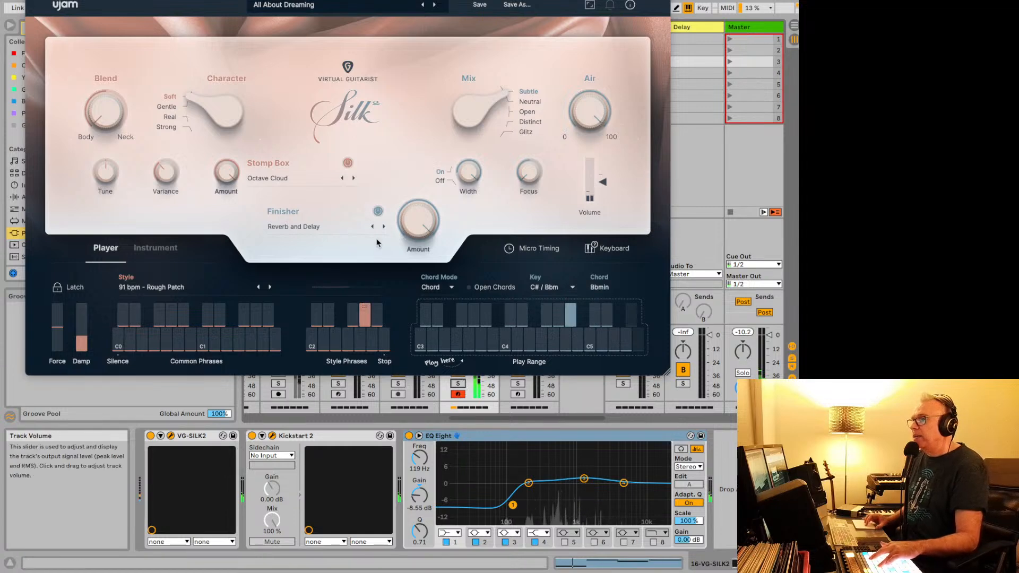
Audition the Pads presets Burning Dunes, Close Your Eyes, Cloud Cutter and Color Waves, bypass EQ Eight, and advance to Evolve Beyond.
click(434, 5)
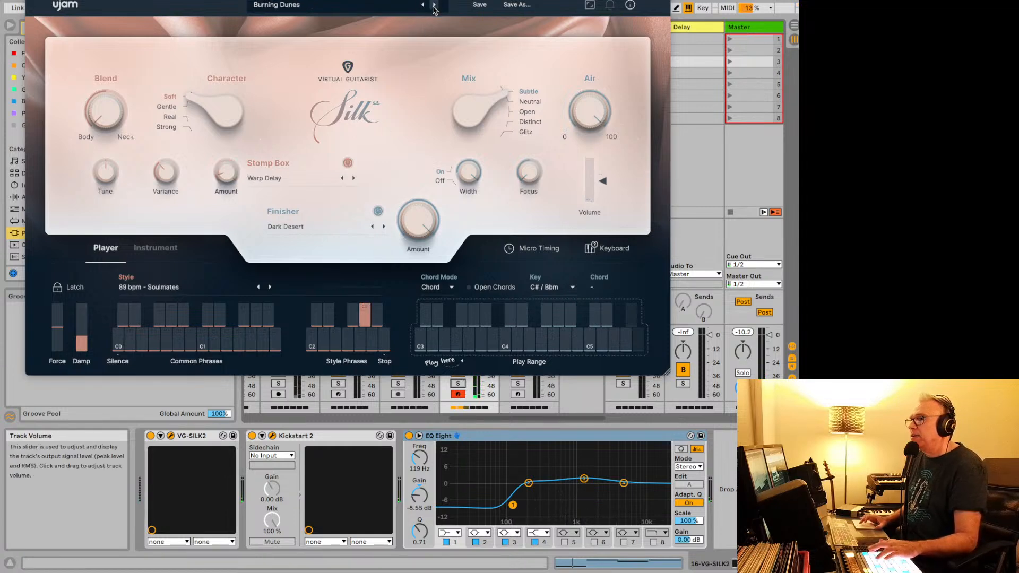
click(434, 5)
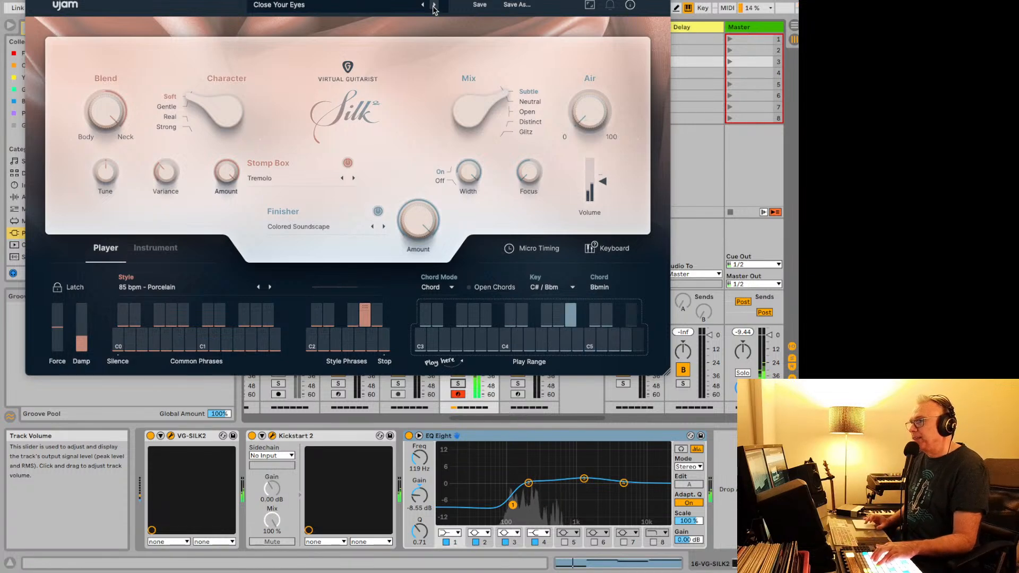
click(434, 5)
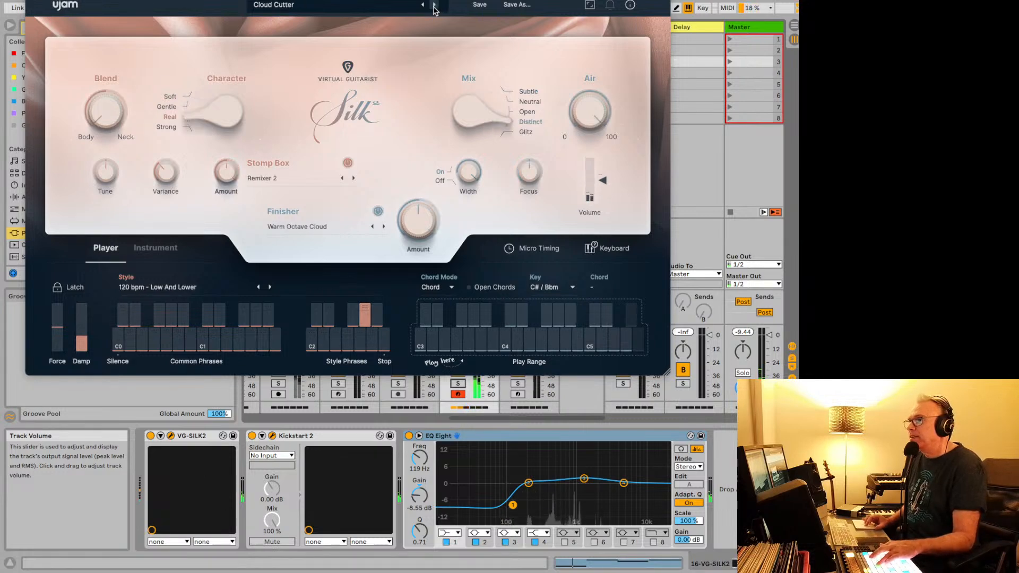
click(434, 5)
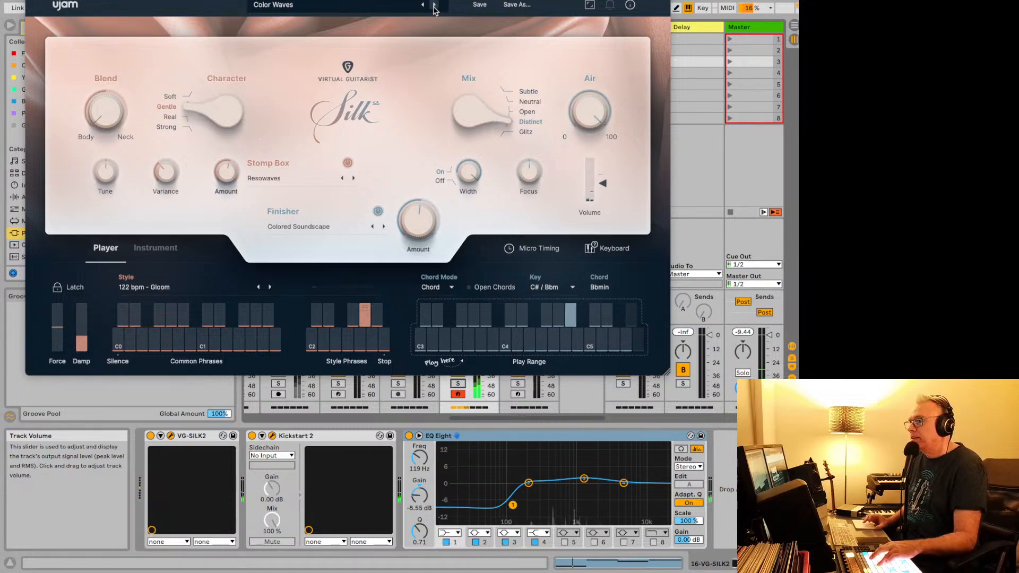
click(408, 436)
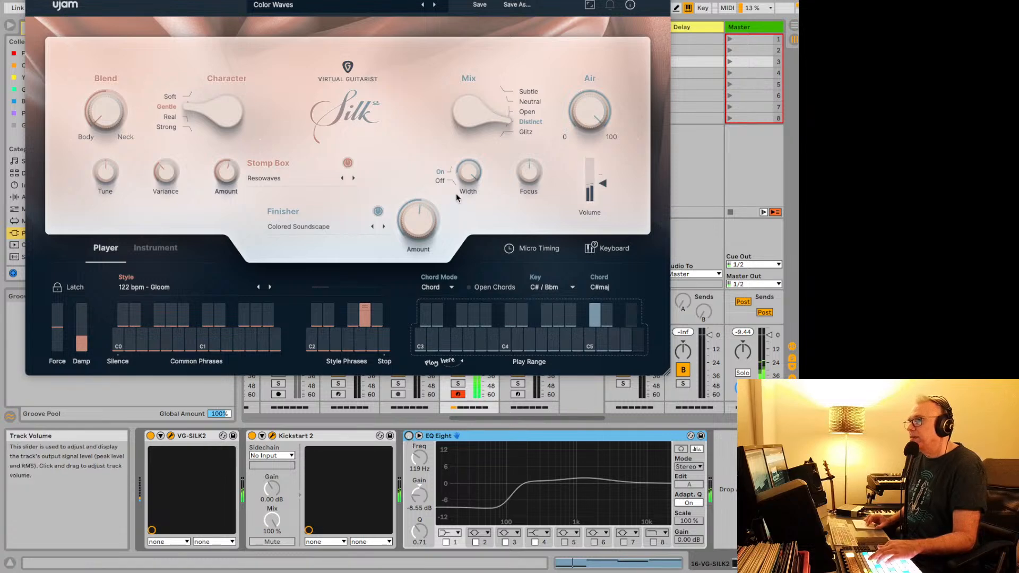
click(434, 5)
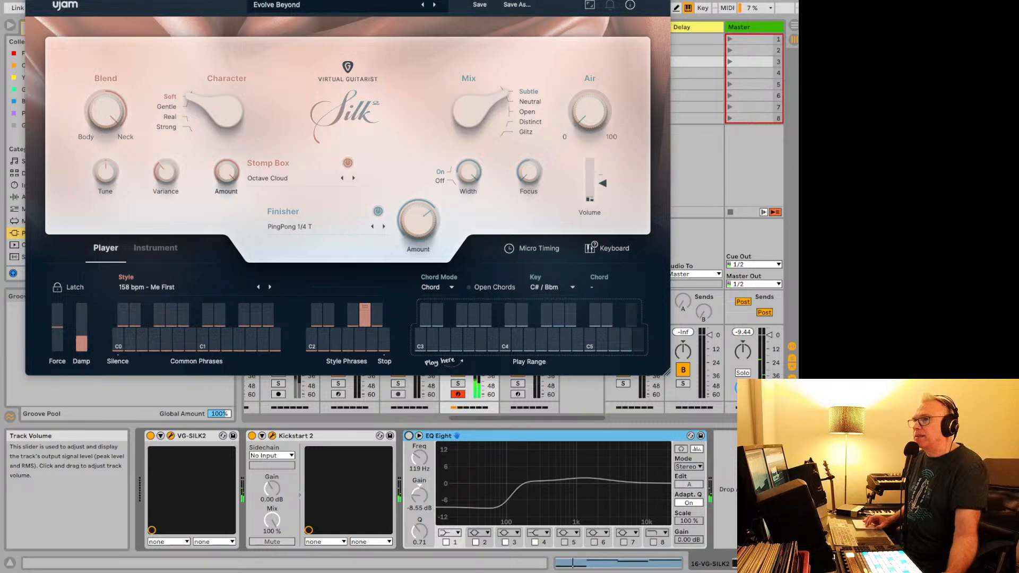
Show the original Silk on track 17, advance to its Full Songwriter introduction preset and browse the factory preset categories.
key(Right)
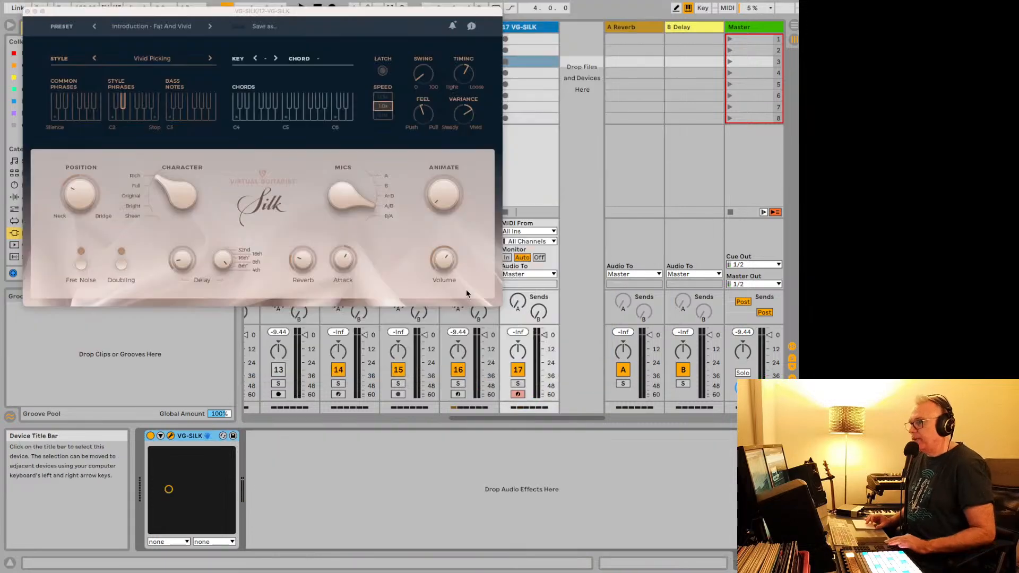
click(210, 27)
click(180, 27)
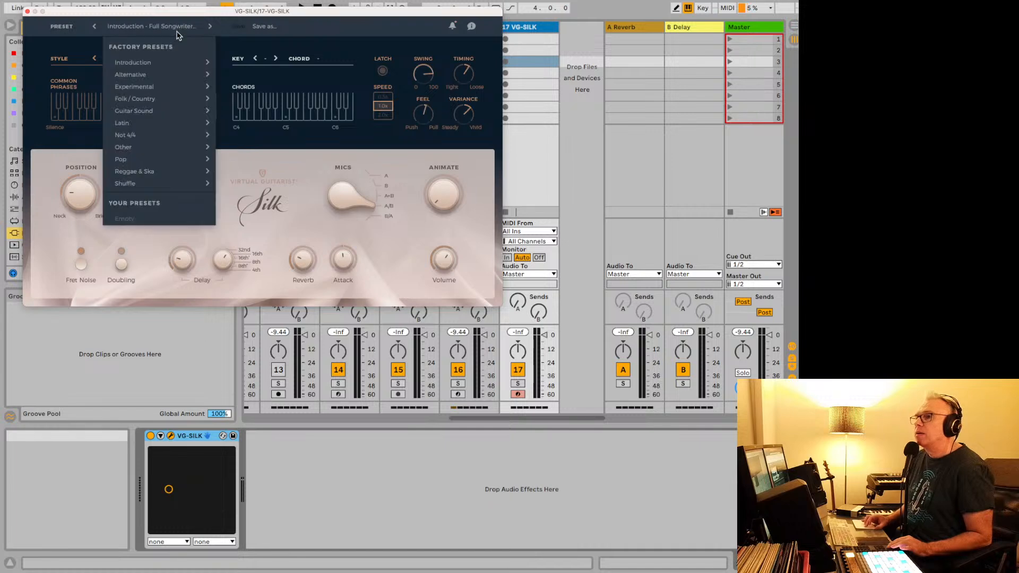
mouse_move(180, 113)
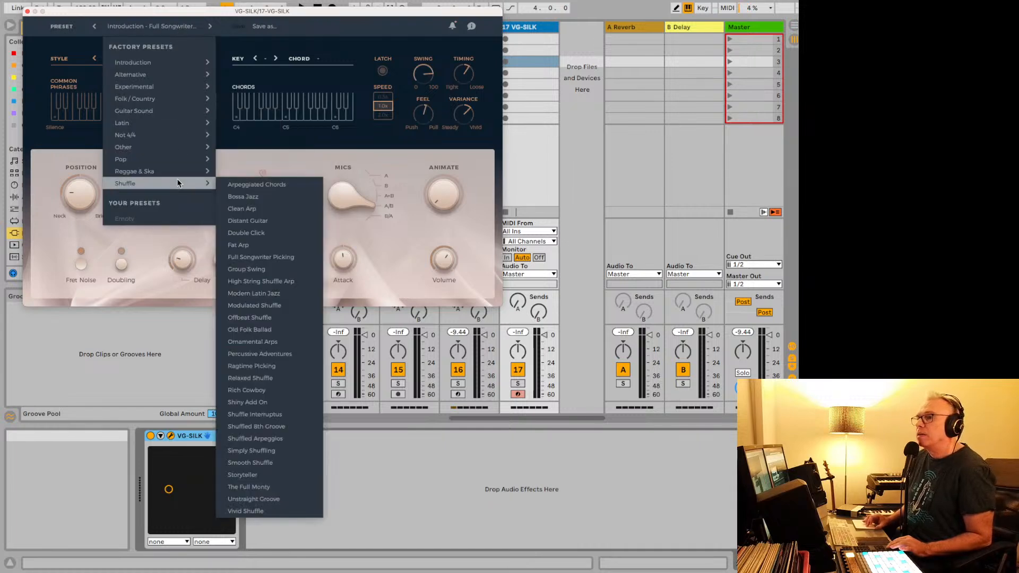
mouse_move(177, 173)
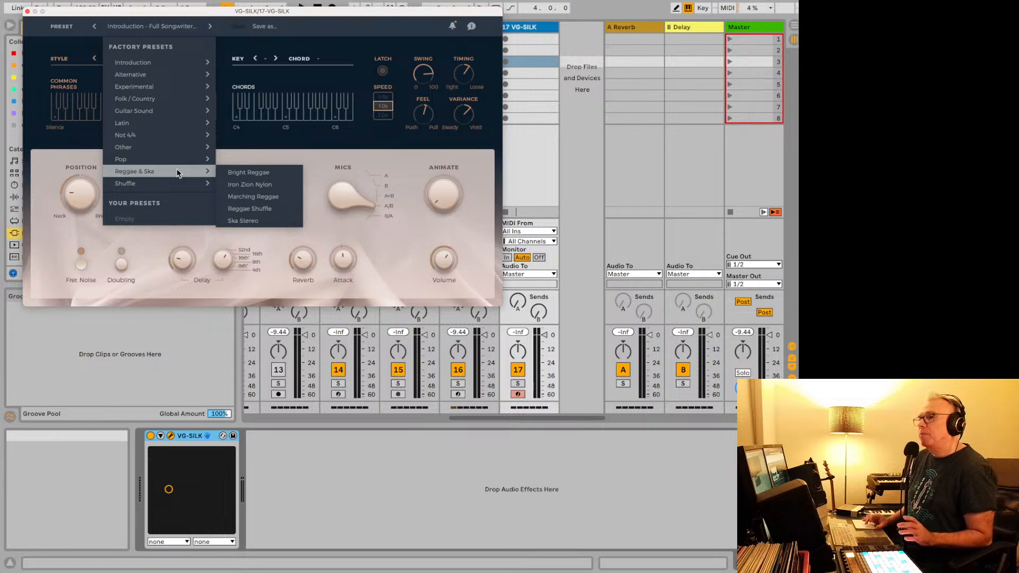
mouse_move(182, 91)
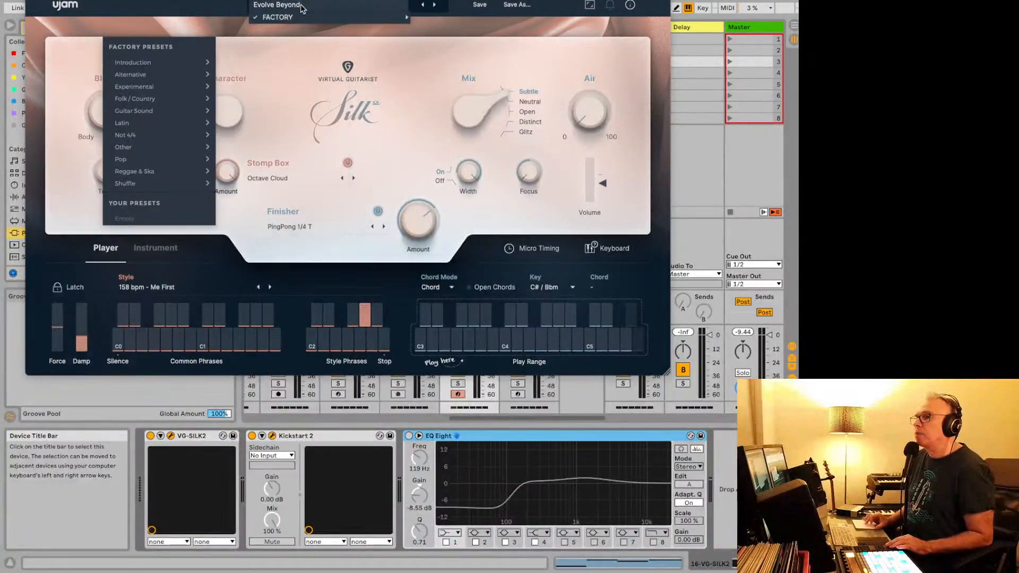
Return to Silk 2 on track 16, compare its factory preset categories and load the Pads preset Floating Above.
mouse_move(310, 13)
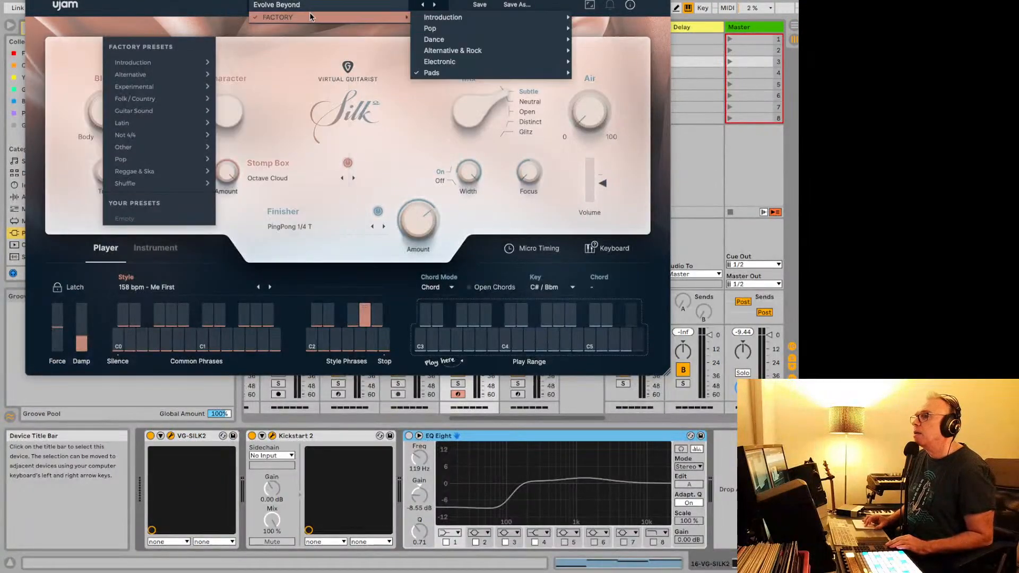
mouse_move(452, 18)
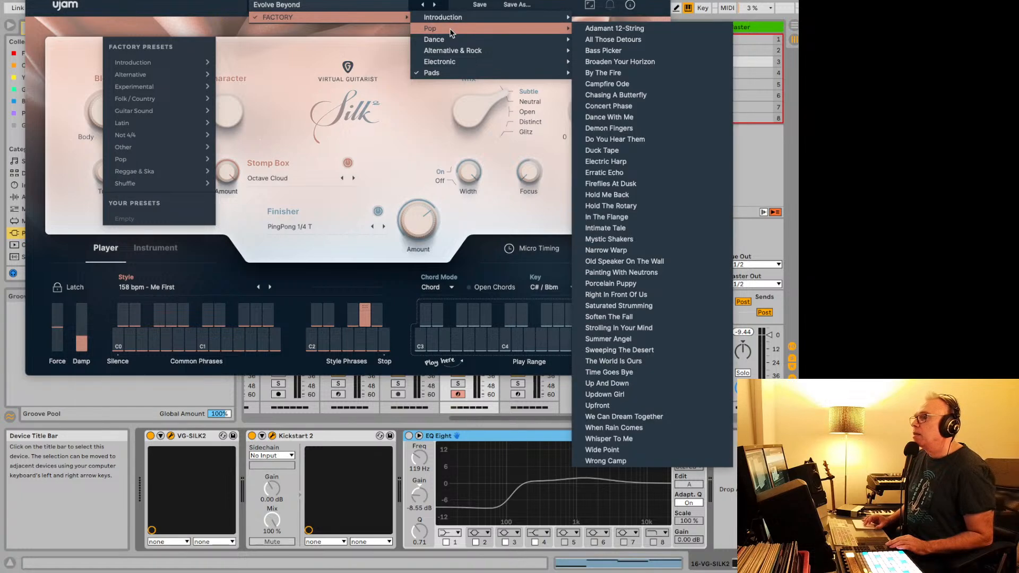
mouse_move(448, 64)
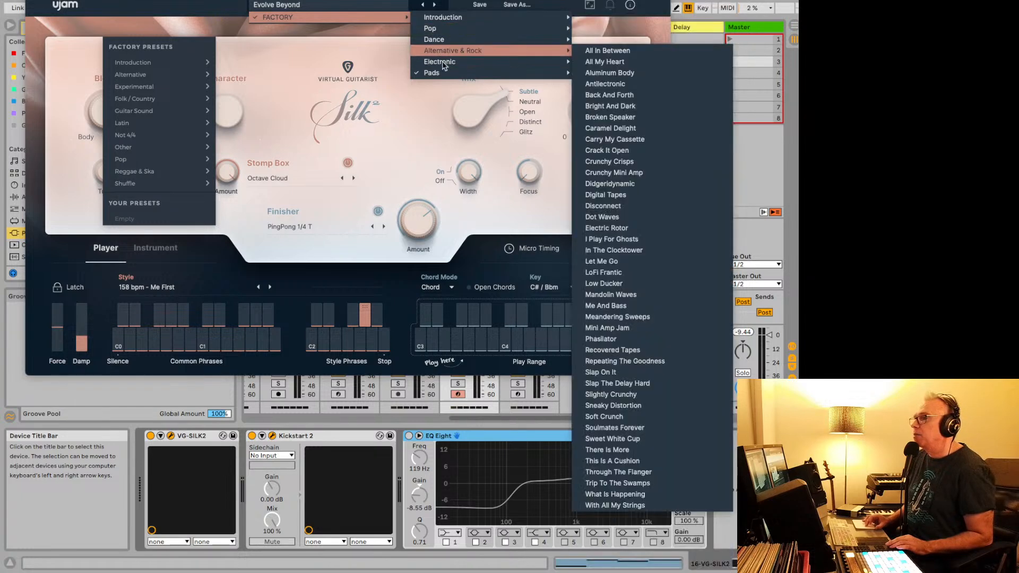
mouse_move(436, 44)
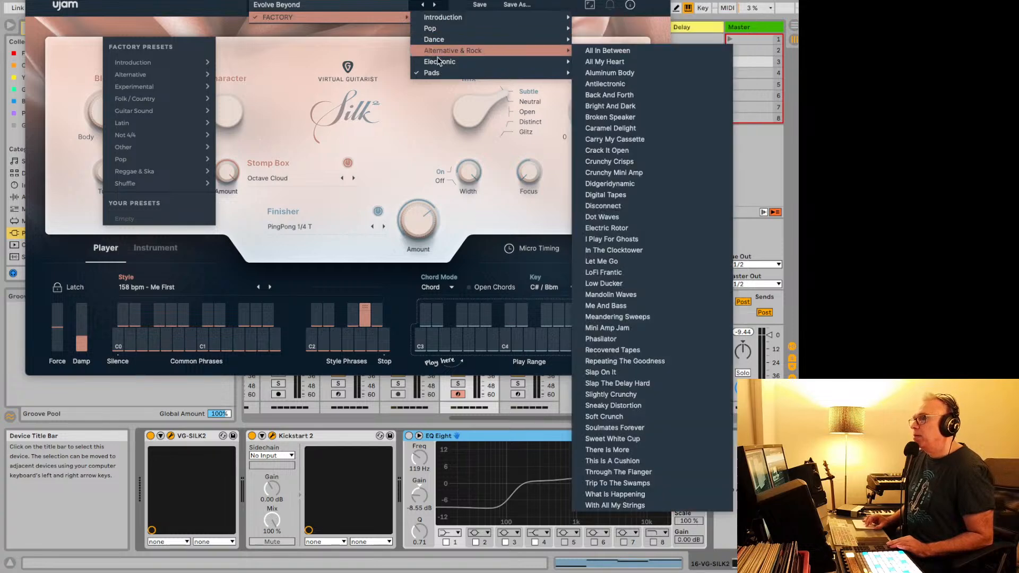
click(607, 84)
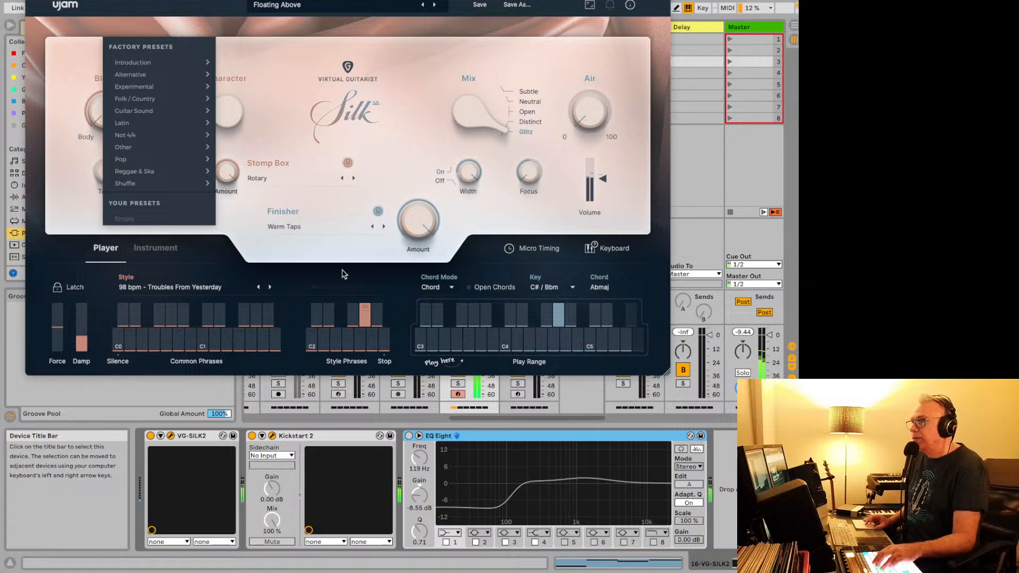
Change the Stomp Box effect of the Floating Above preset to Filter Dynamic HP.
click(291, 178)
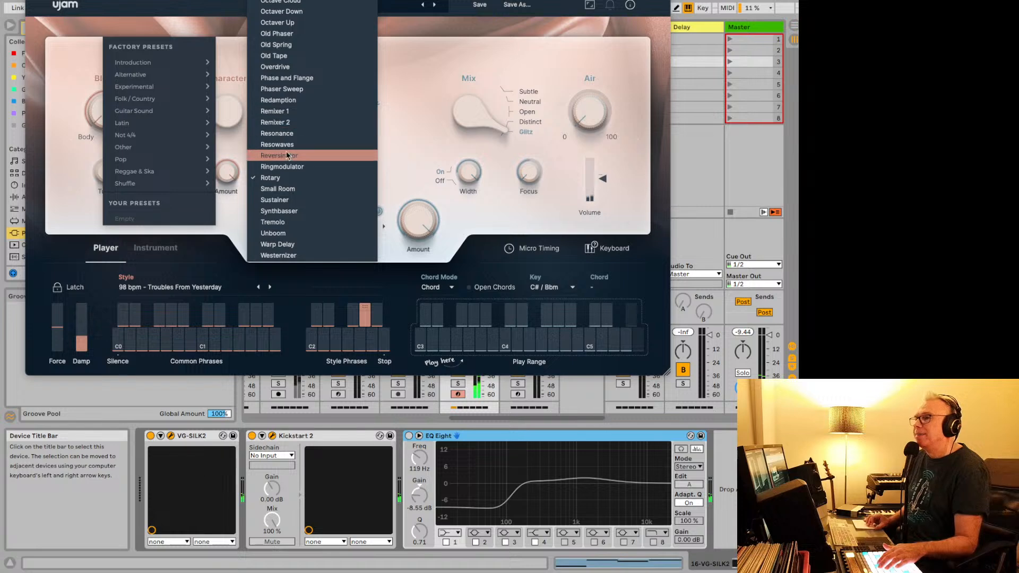
scroll(299, 99, up, 5)
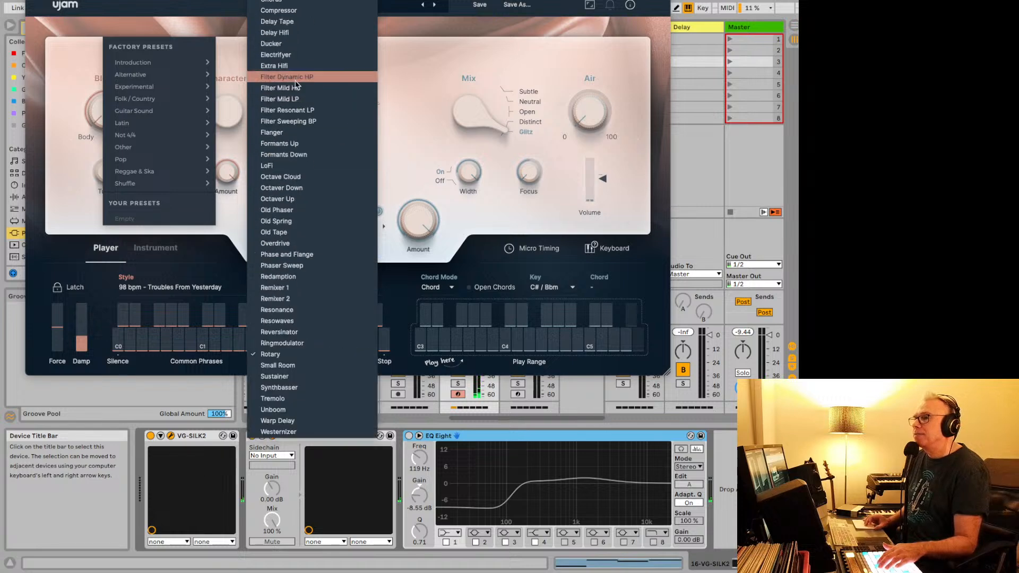
click(298, 80)
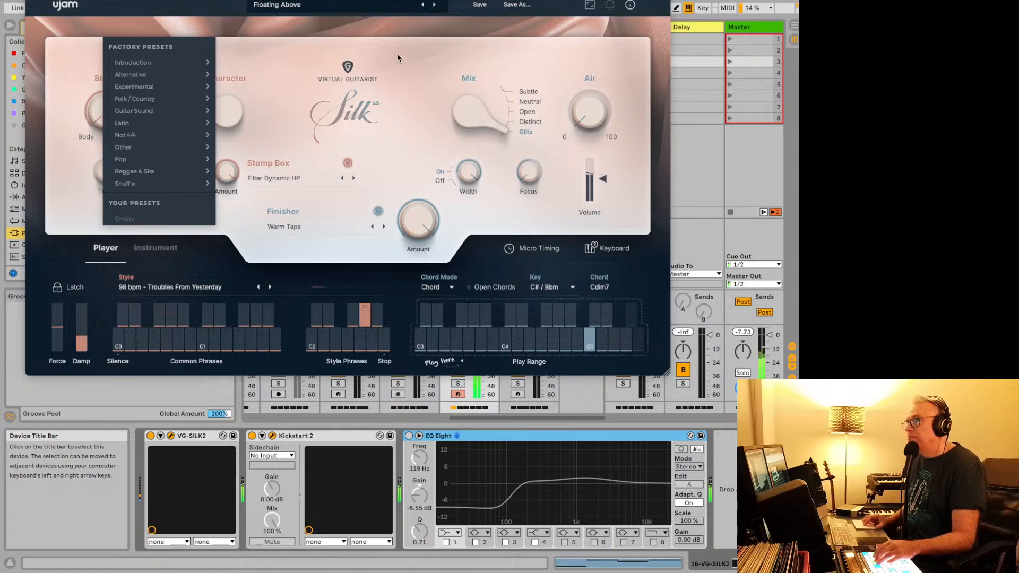
Audition the following Pads presets, Guitar Organ and Ice Waves.
click(434, 5)
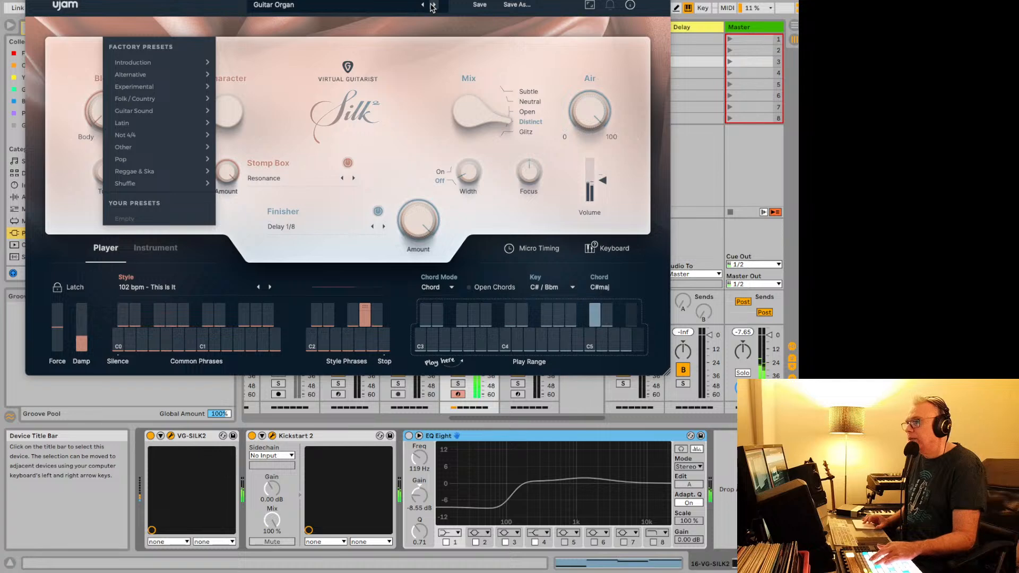
click(433, 5)
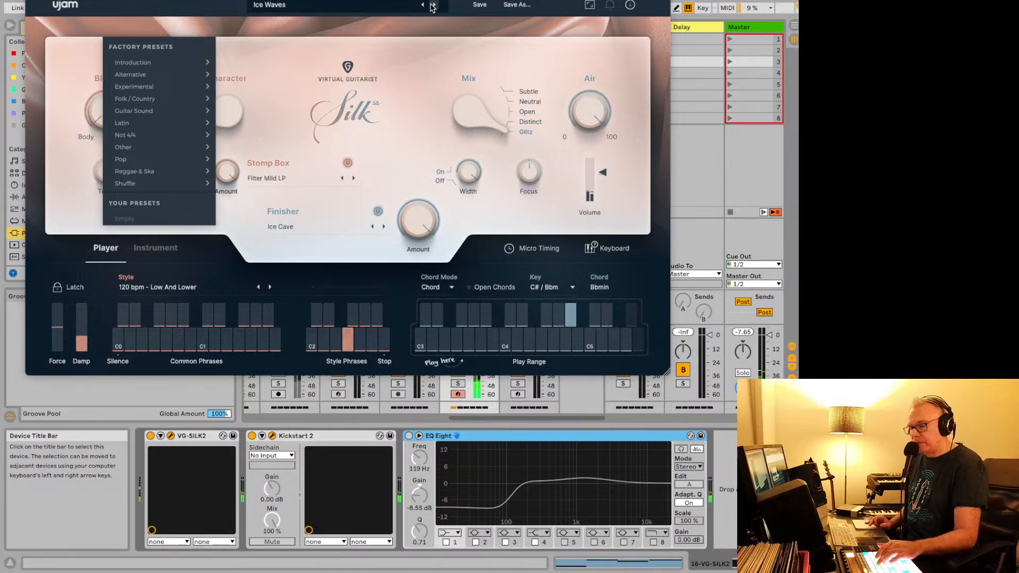
Load the factory Pop preset Campfire Ode, listen to it and advance to Chasing A Butterfly.
click(368, 10)
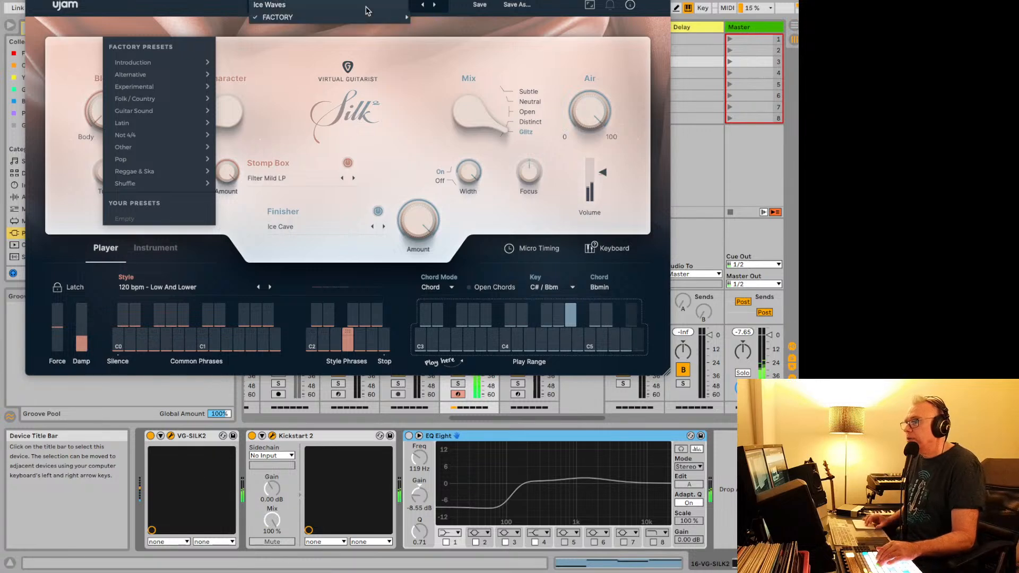
mouse_move(364, 13)
mouse_move(437, 41)
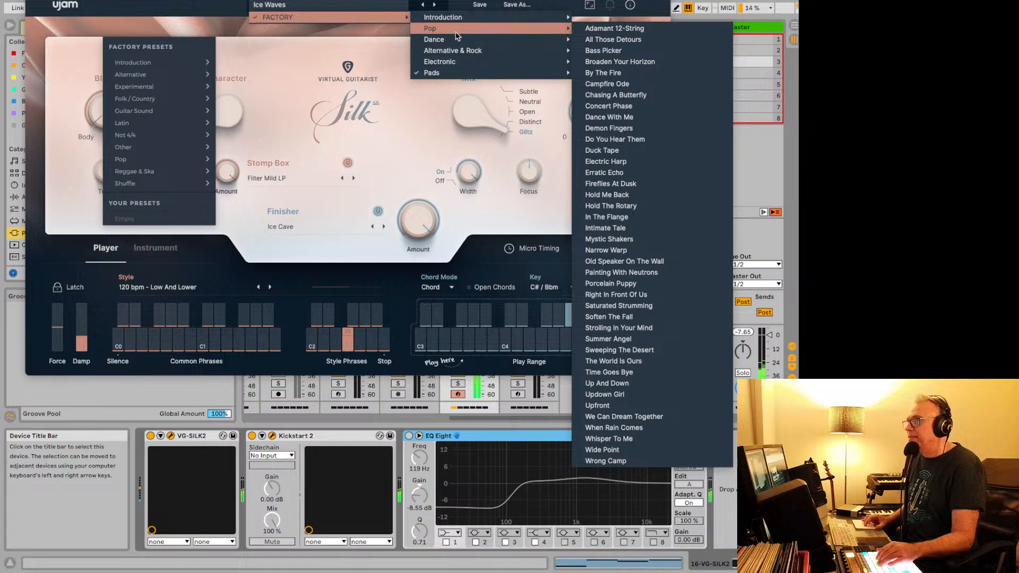
click(596, 85)
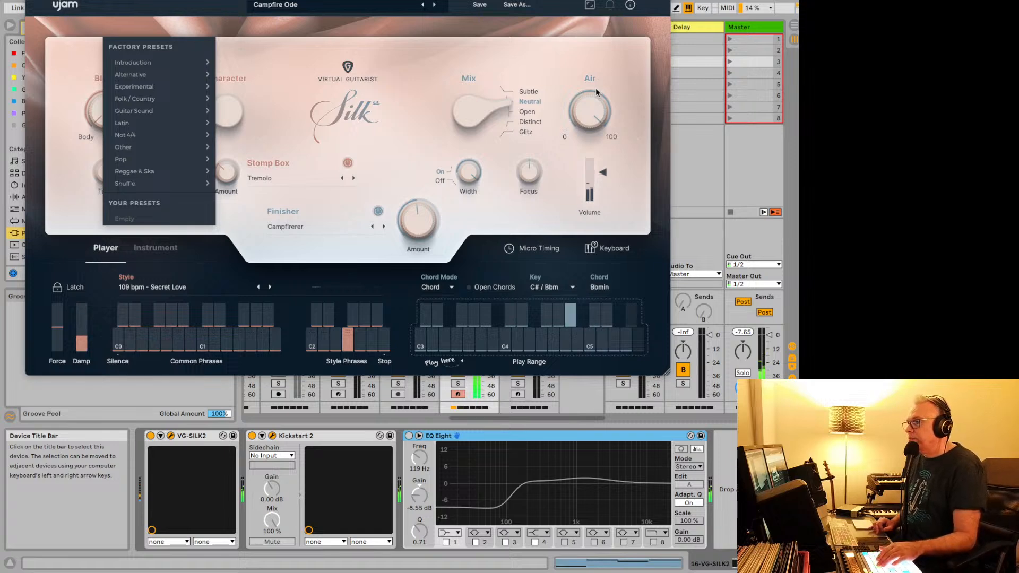
click(434, 7)
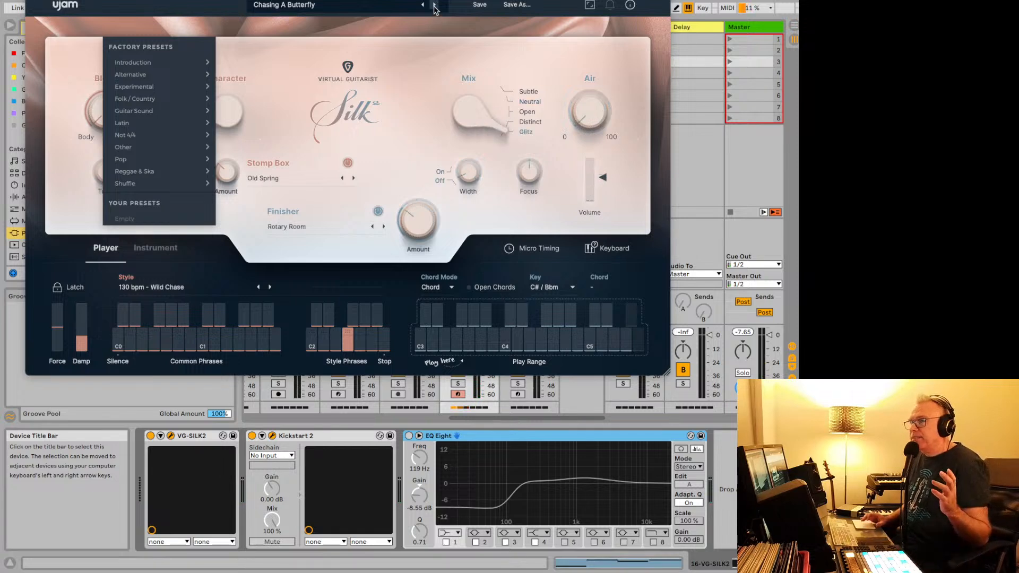